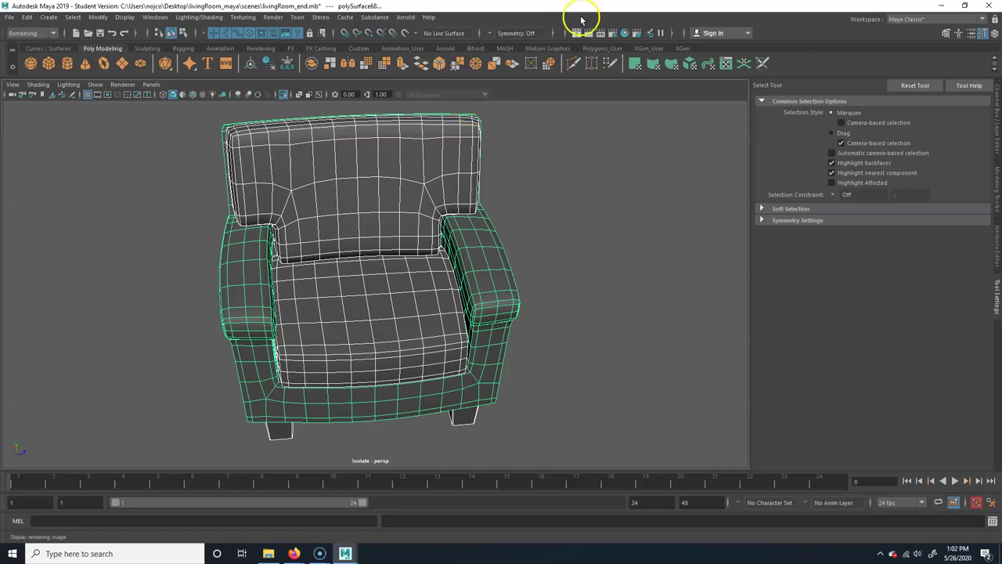
Open the Hypershade and delete the Volume13_Default1 material
scroll(470, 250, up, 1)
click(624, 33)
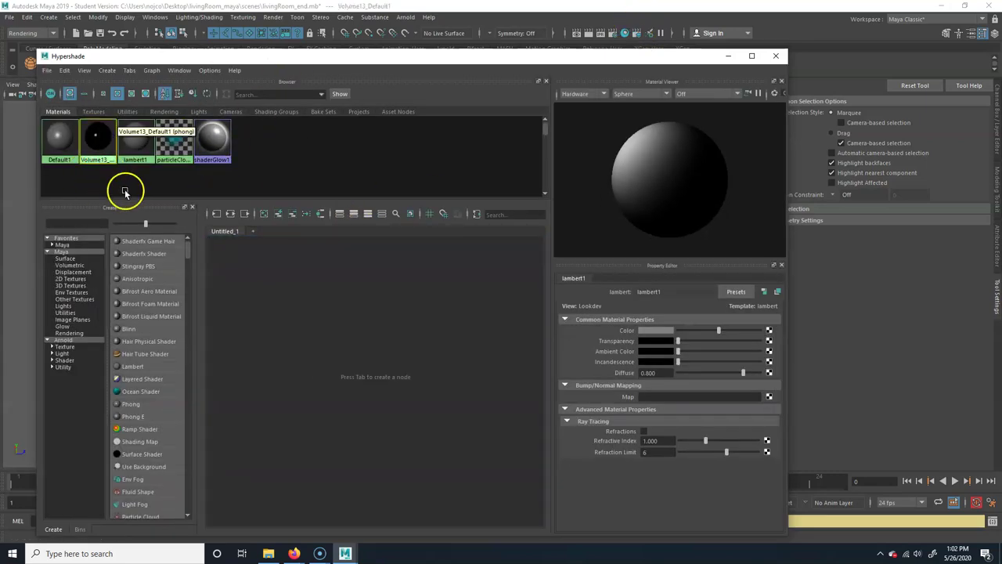
key(Delete)
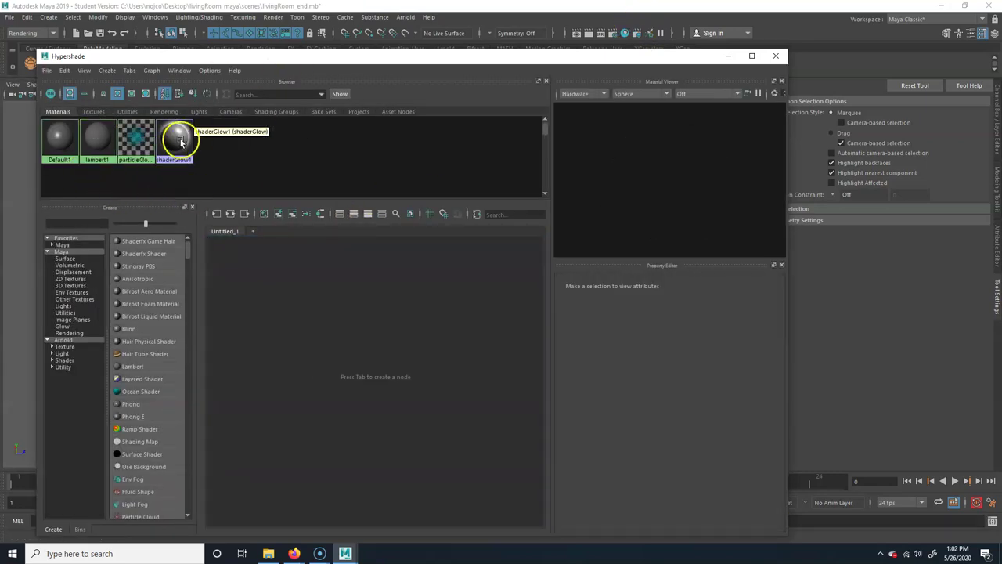
Create a Blinn material and rename it chair_mat
click(141, 332)
click(282, 313)
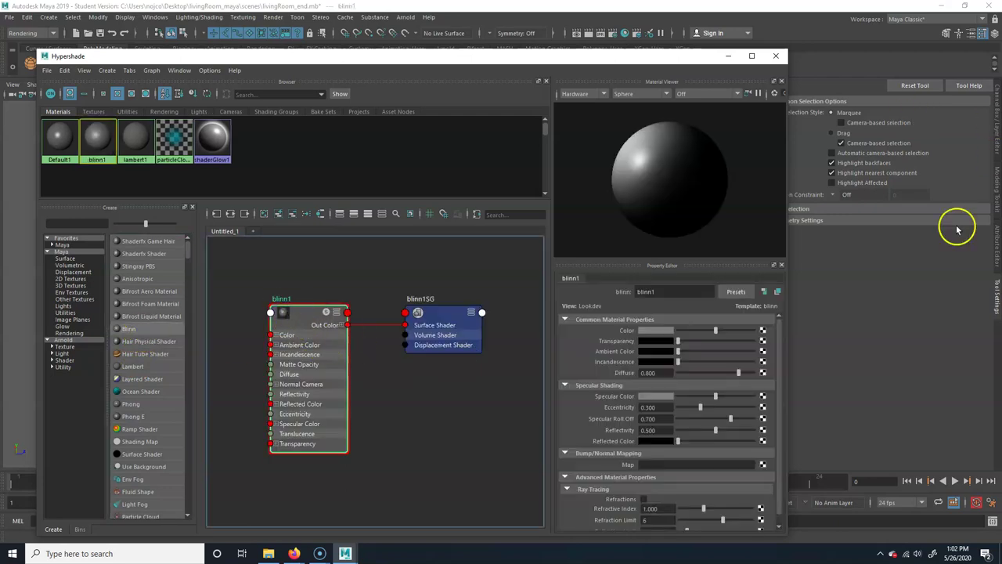
double_click(675, 291)
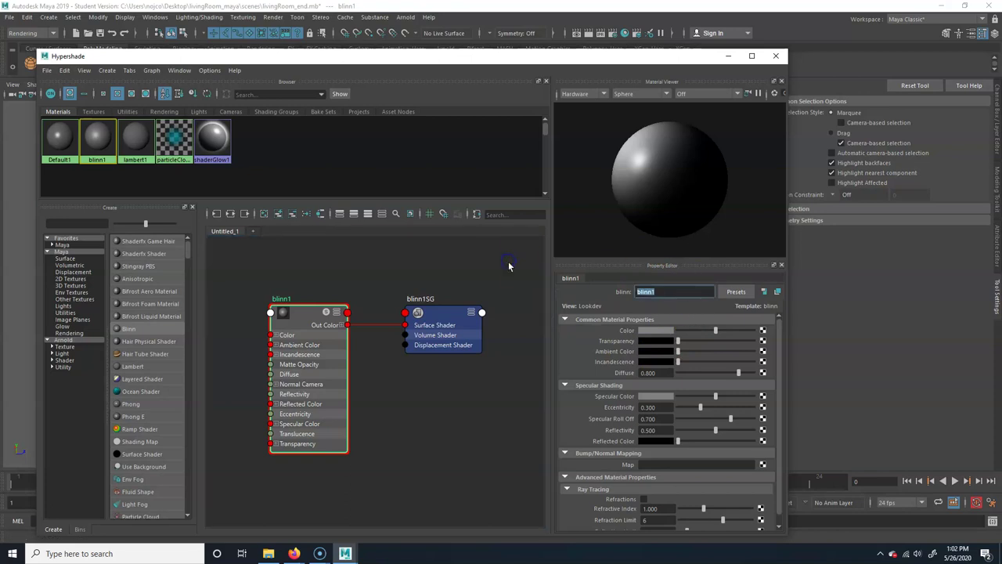
text(chair_mat)
key(Return)
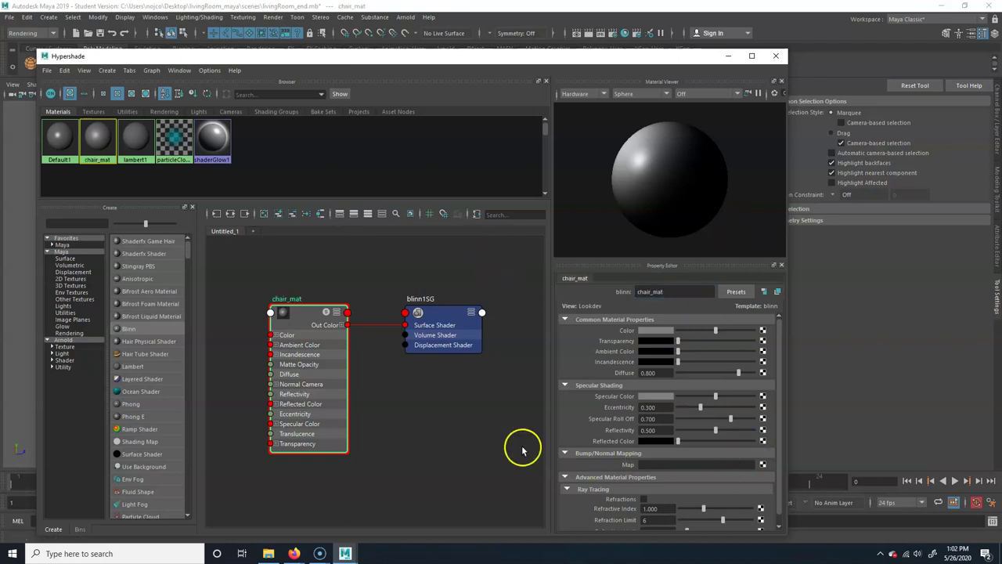
Assign the chair_mat material to all parts of the armchair, and close the Hypershade
drag(447, 57, 867, 48)
click(230, 287)
key(ctrl+1)
drag(152, 386, 422, 161)
right_click(514, 133)
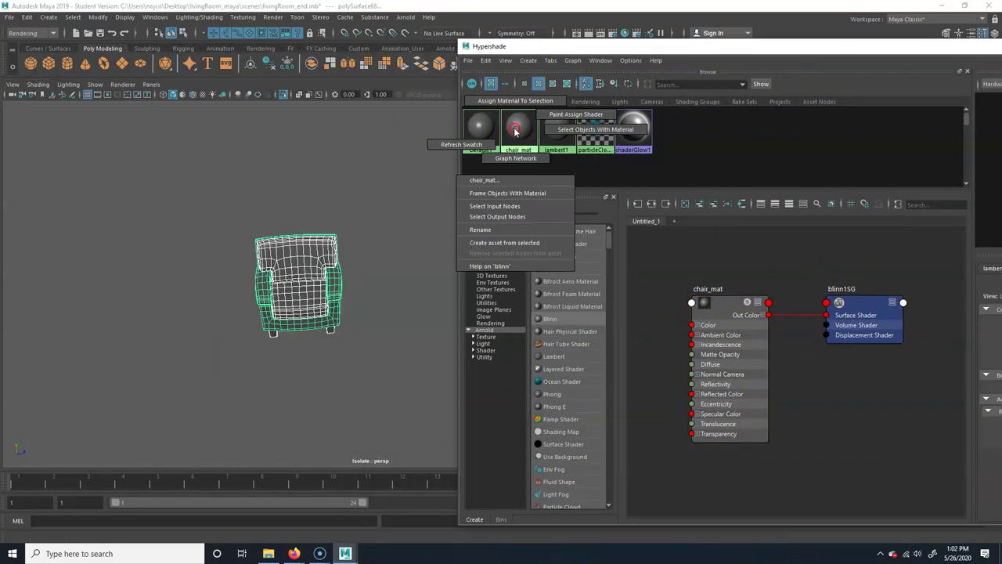
click(520, 102)
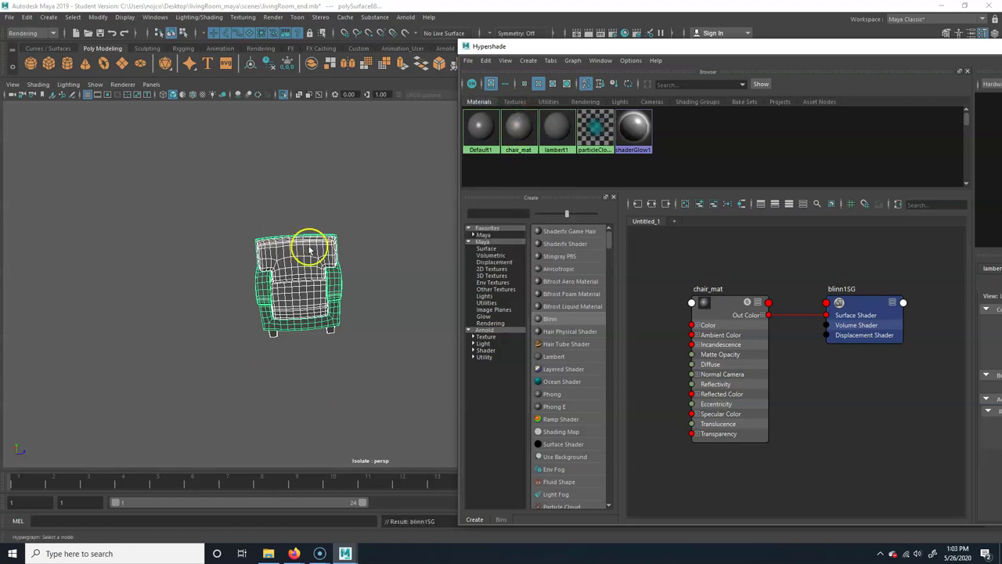
drag(962, 72, 752, 61)
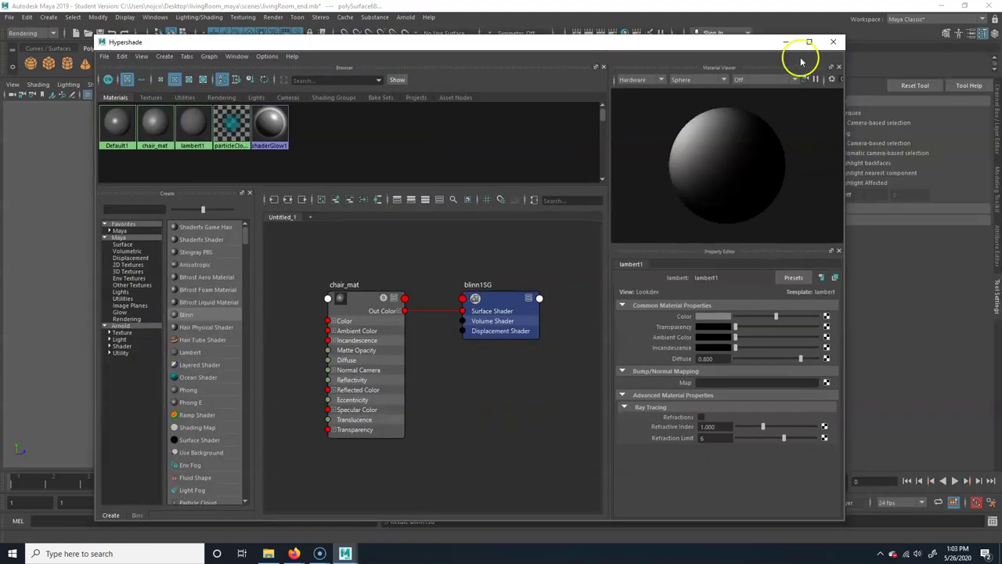
click(834, 42)
Examine how the armchair is divided into separate objects by selecting its cushions, legs and body individually
scroll(444, 264, up, 3)
alt+drag(470, 300, 435, 279)
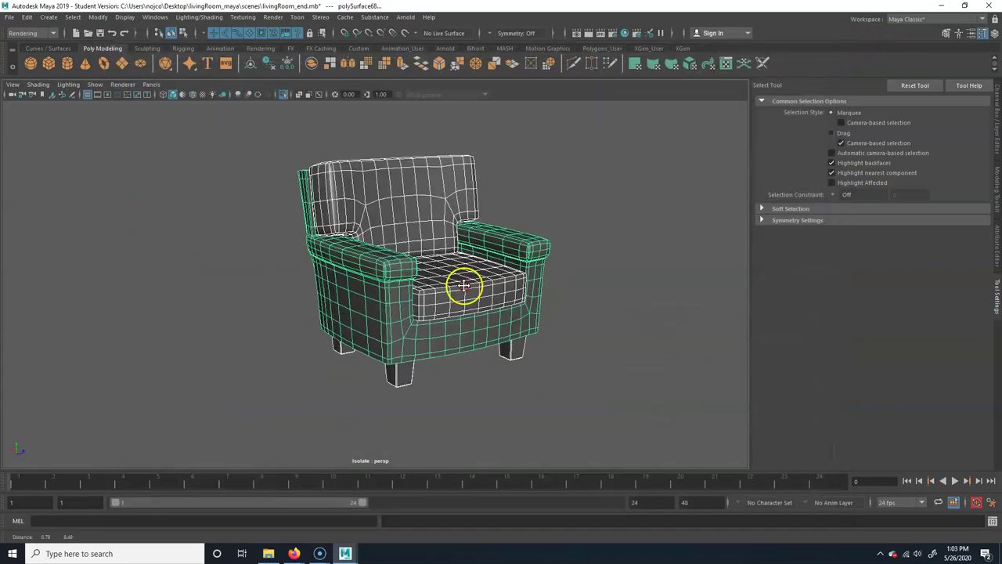
click(577, 221)
alt+middle_drag(432, 311, 413, 329)
alt+right_drag(413, 329, 354, 326)
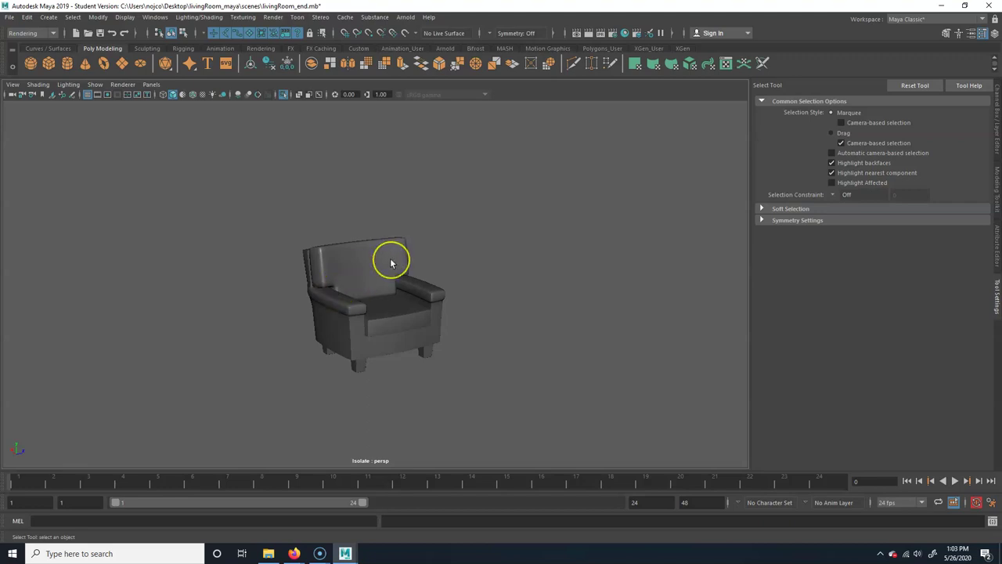
click(353, 271)
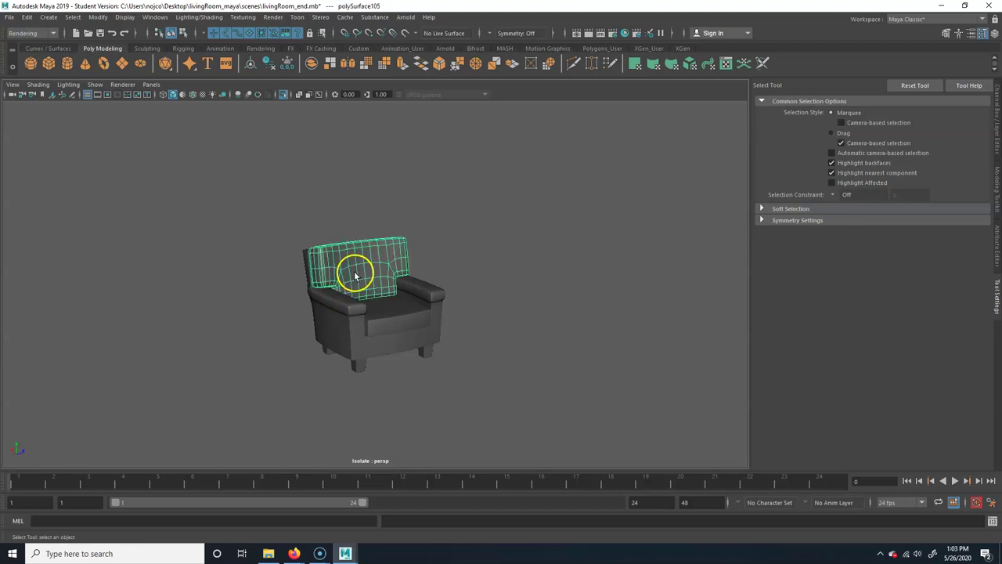
key(f)
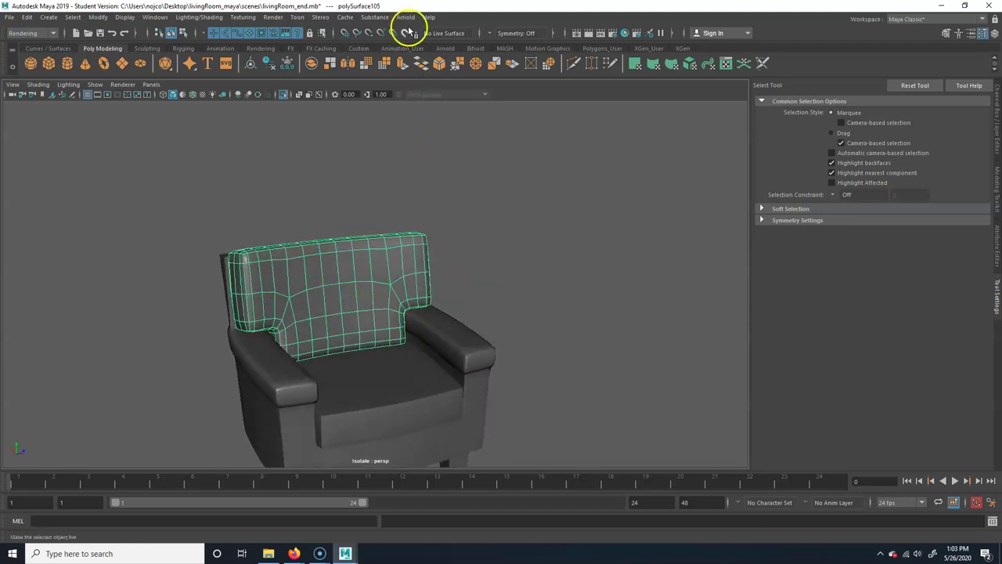
click(381, 393)
alt+middle_drag(381, 393, 447, 264)
click(369, 398)
click(452, 410)
click(426, 355)
click(338, 157)
click(326, 201)
Select the chair's body with the armrests and hide all unselected parts
click(264, 384)
alt+drag(439, 291, 352, 347)
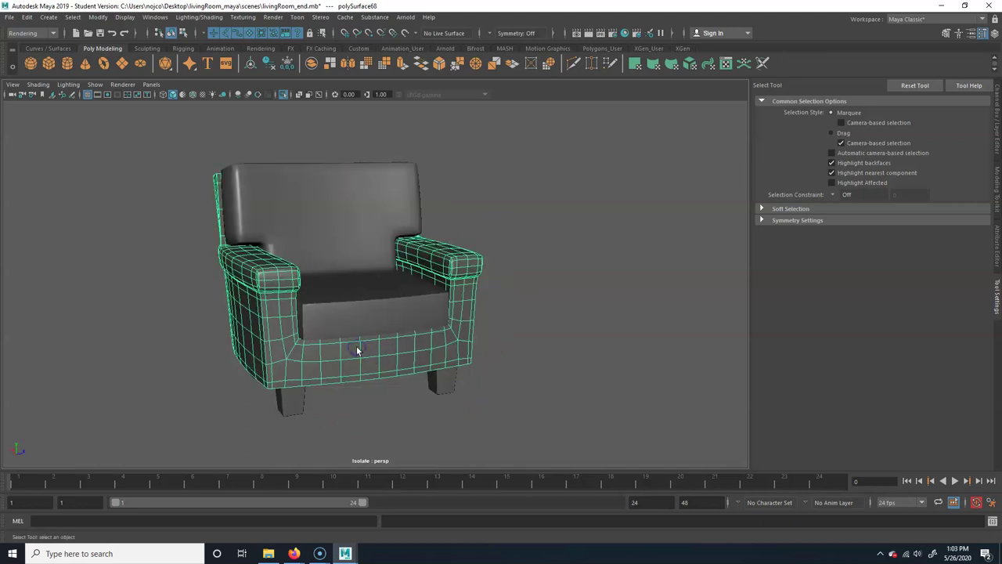
key(alt+h)
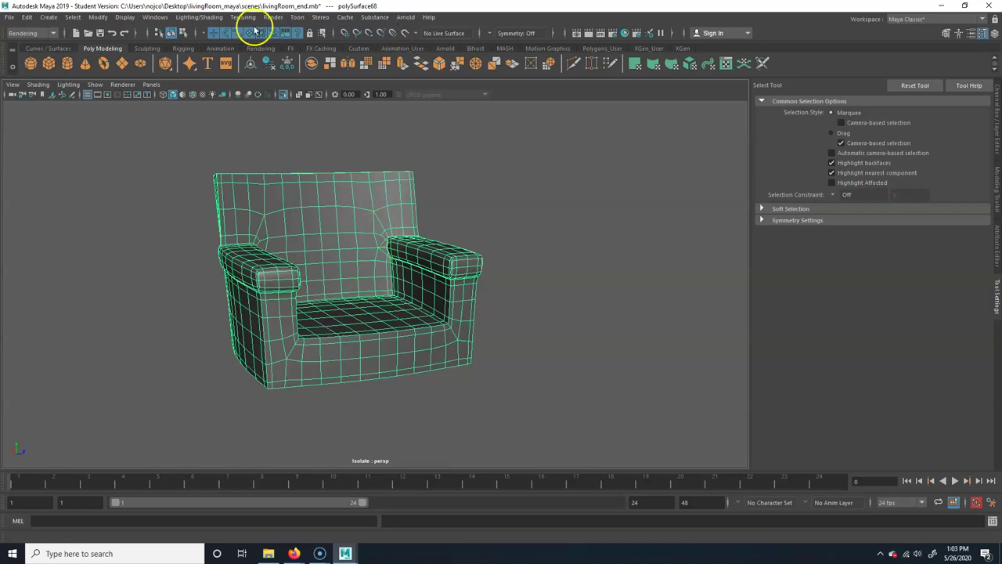
Activate the 3D Paint Tool on the chair body with its settings shown, and set the brush color to black
click(35, 33)
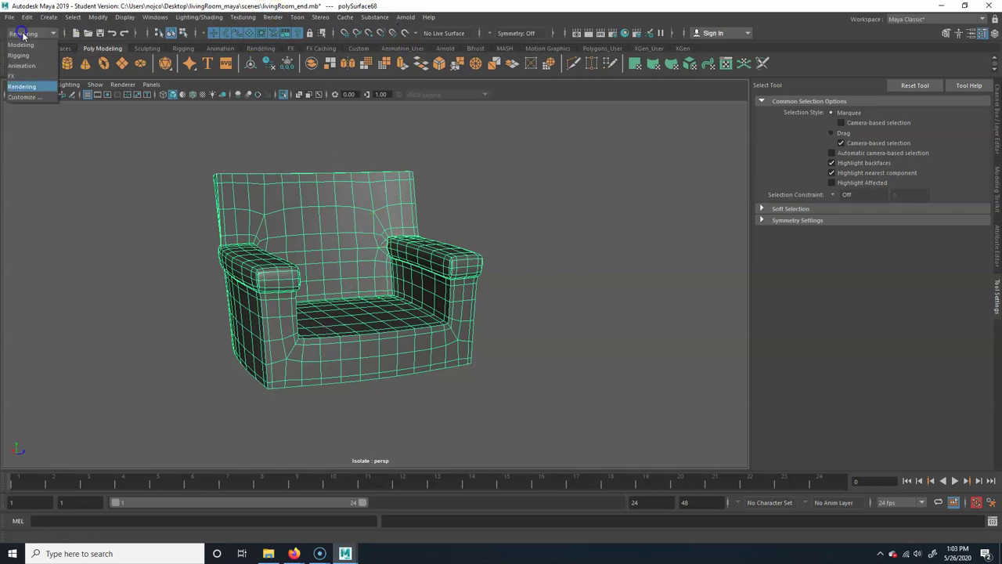
click(29, 87)
click(271, 17)
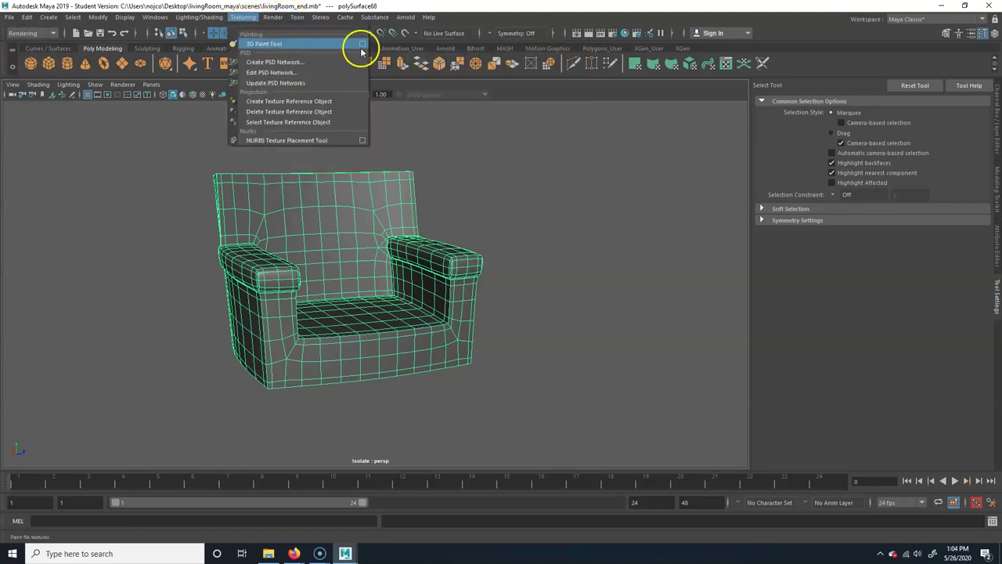
click(362, 44)
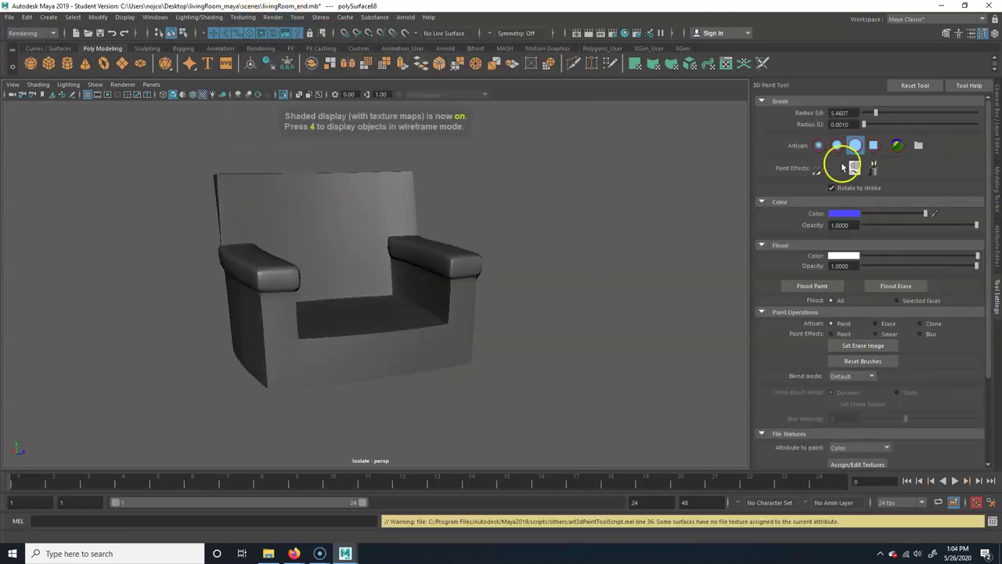
drag(923, 213, 864, 213)
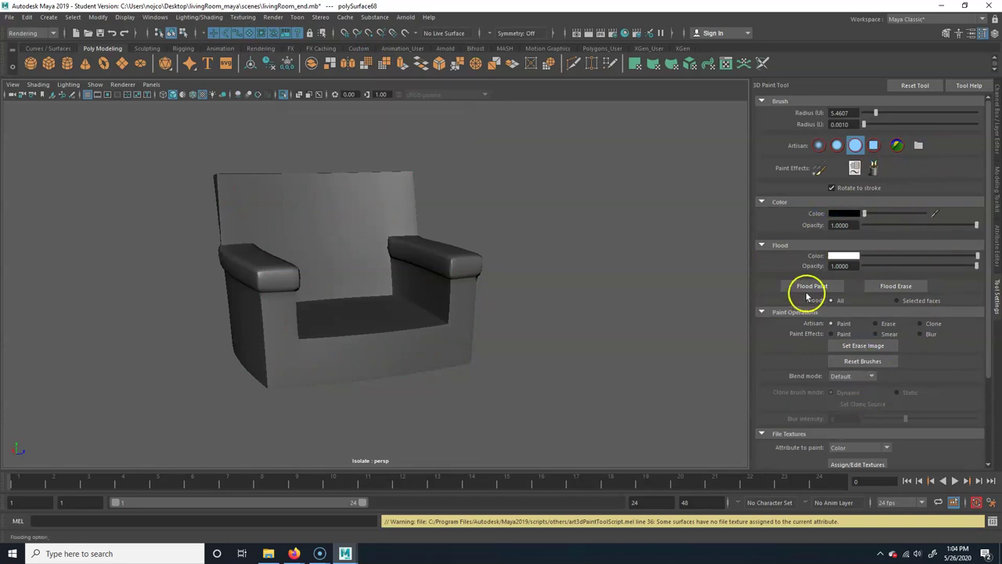
Assign a 4096 by 4096 PNG file texture to the chair body's Color attribute for 3D painting
mouse_move(360, 228)
alt+mouse_down()
mouse_move(385, 237)
mouse_move(349, 224)
alt+mouse_up()
alt+drag(474, 242, 395, 249)
scroll(467, 273, down, 6)
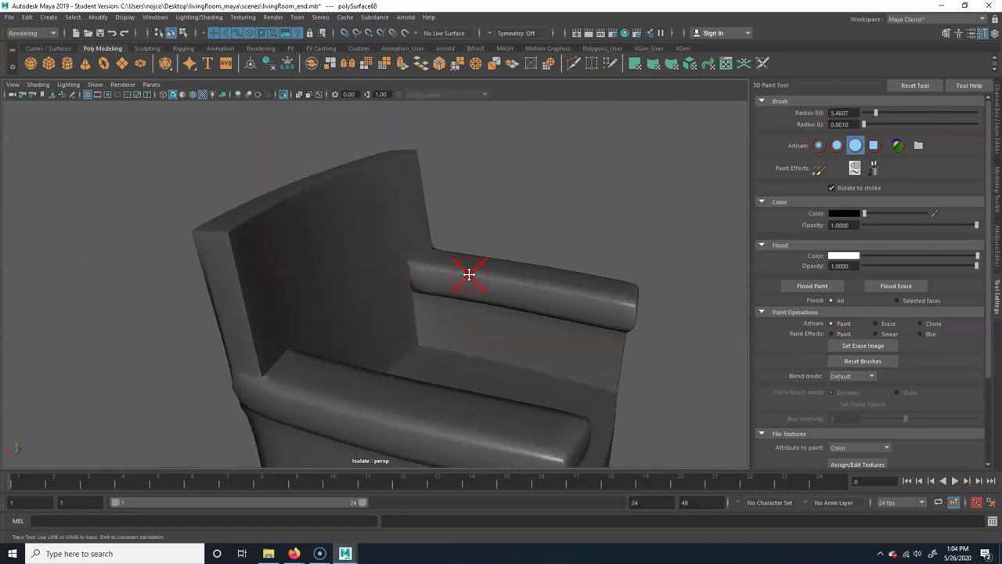
scroll(859, 444, down, 3)
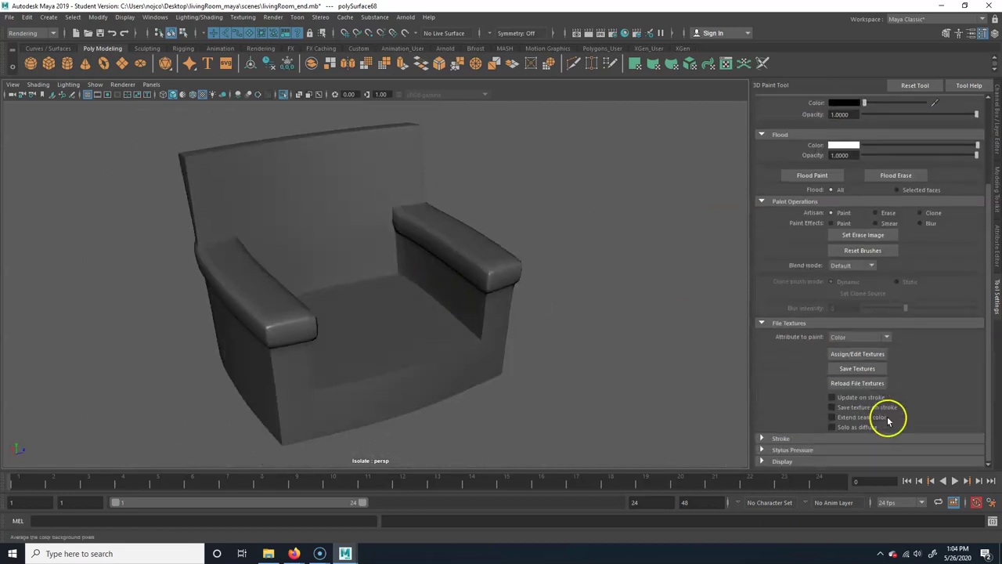
click(858, 354)
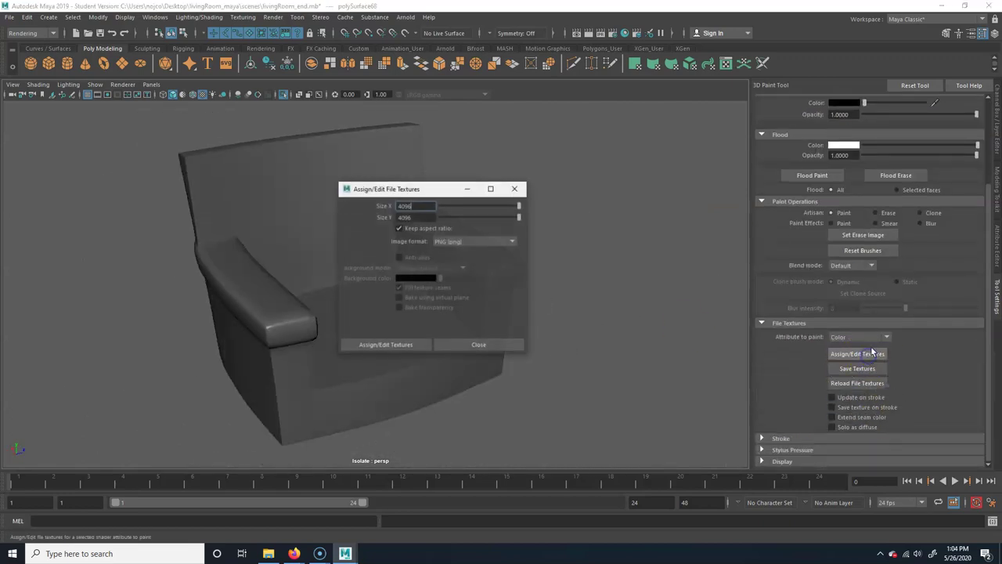
double_click(409, 205)
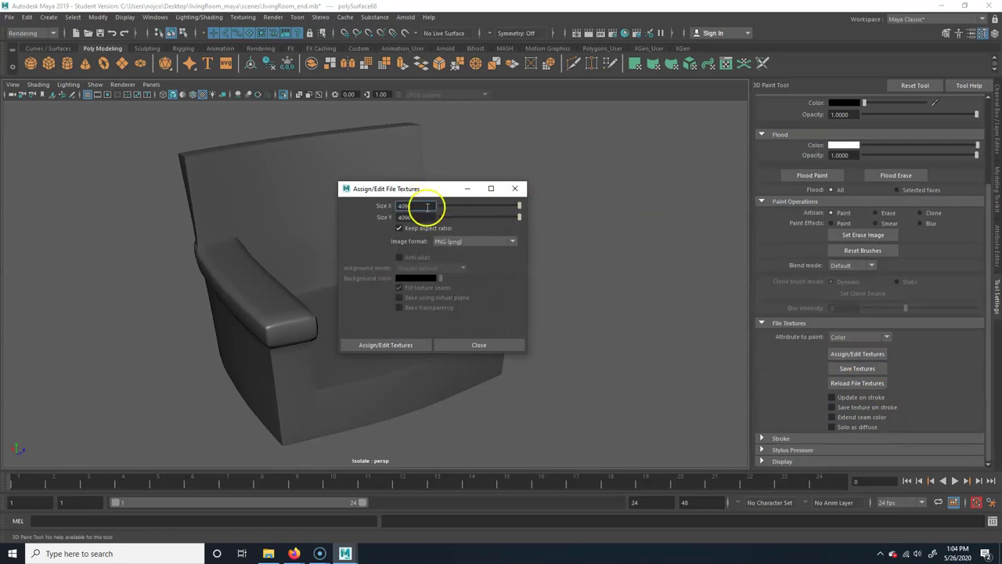
click(493, 244)
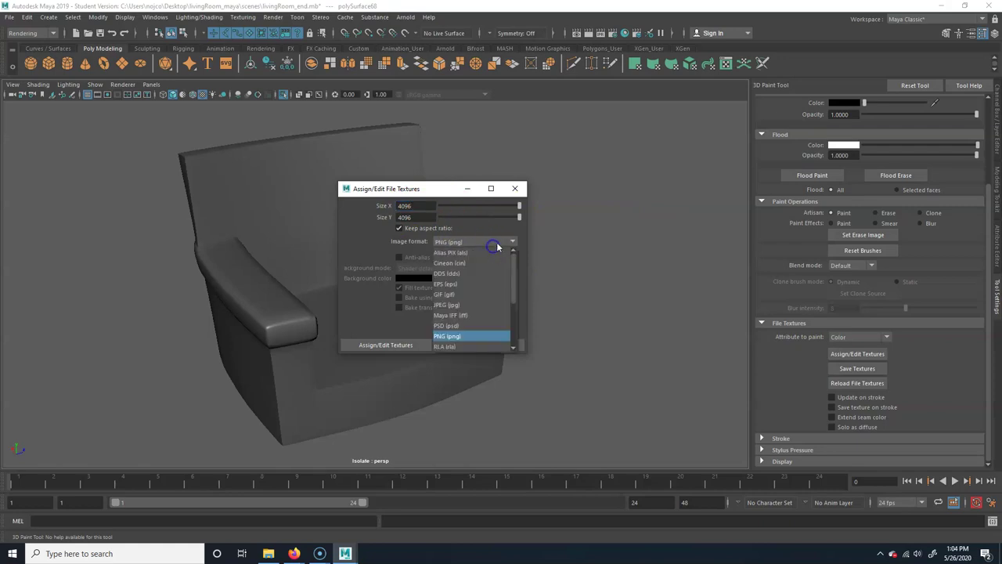
click(455, 337)
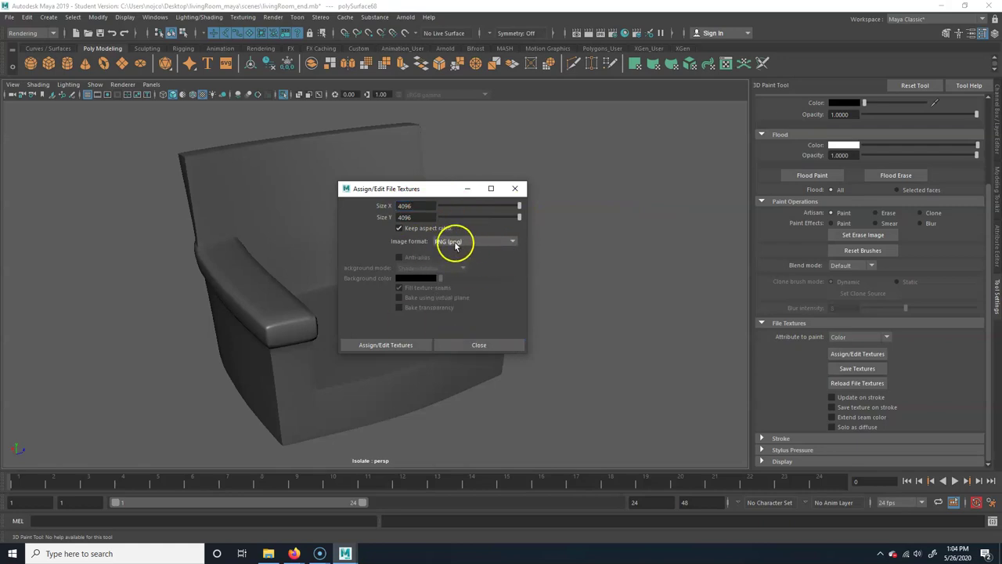
click(408, 346)
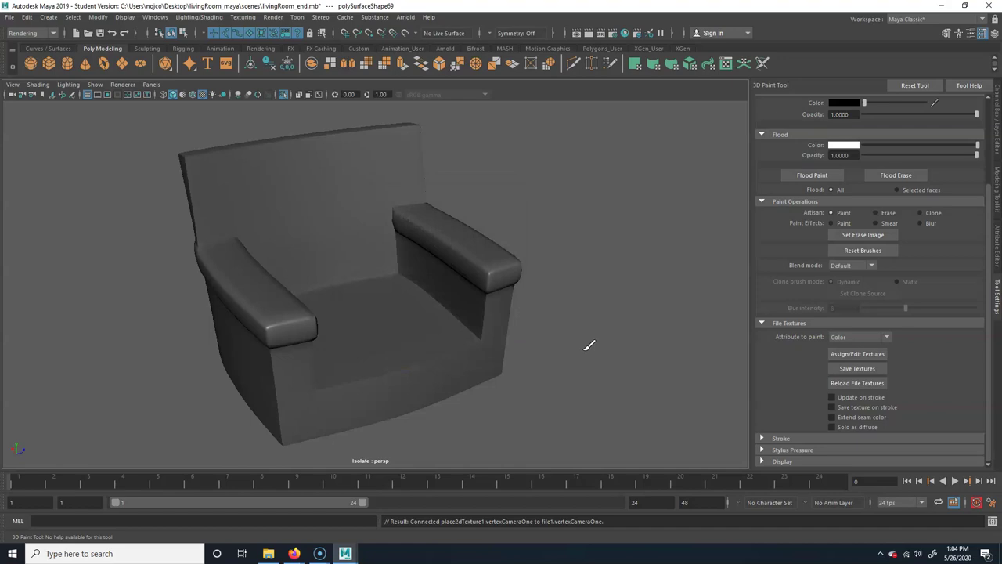
Open the UV Editor for the chair body
alt+drag(425, 253, 474, 235)
scroll(478, 313, up, 3)
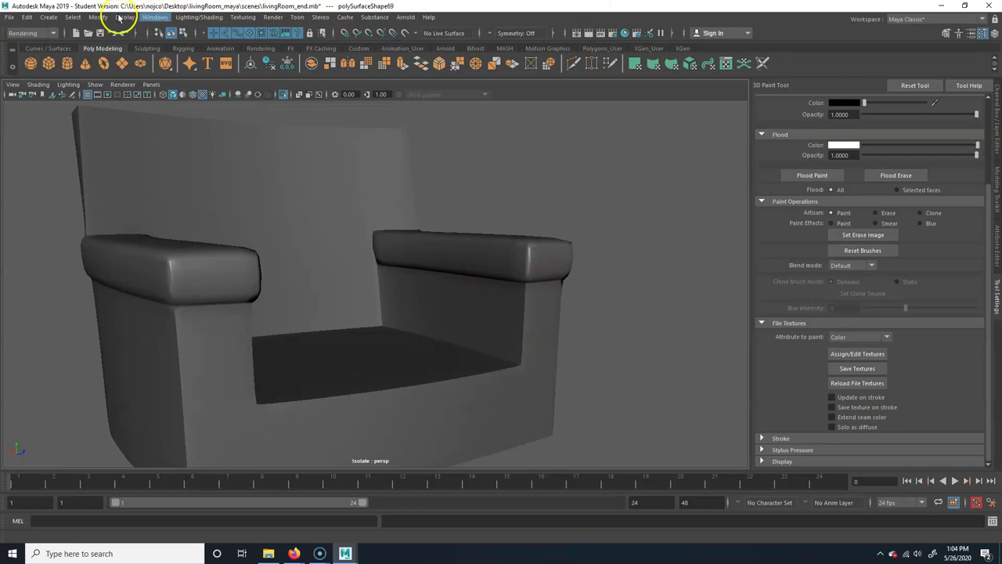
click(200, 17)
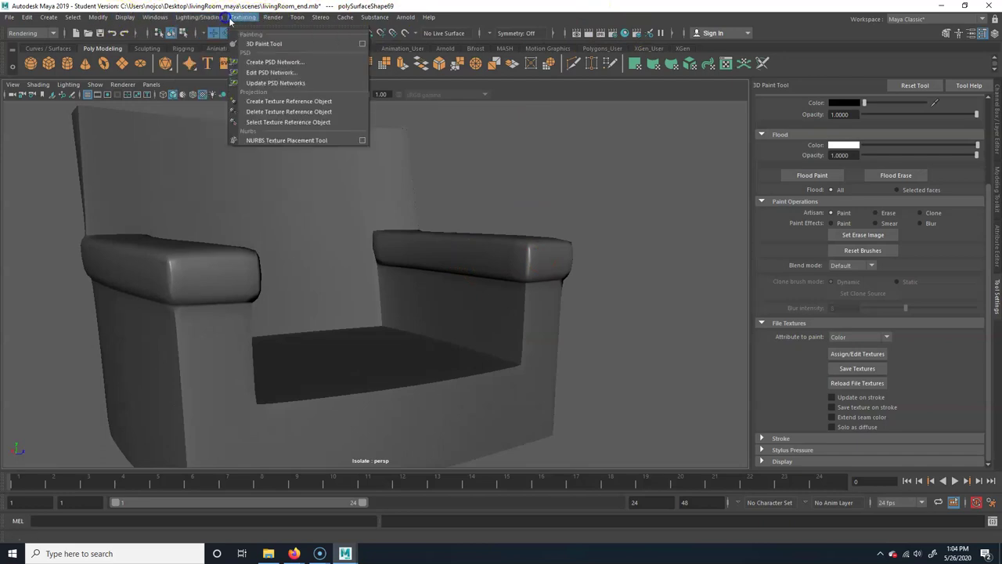
click(244, 17)
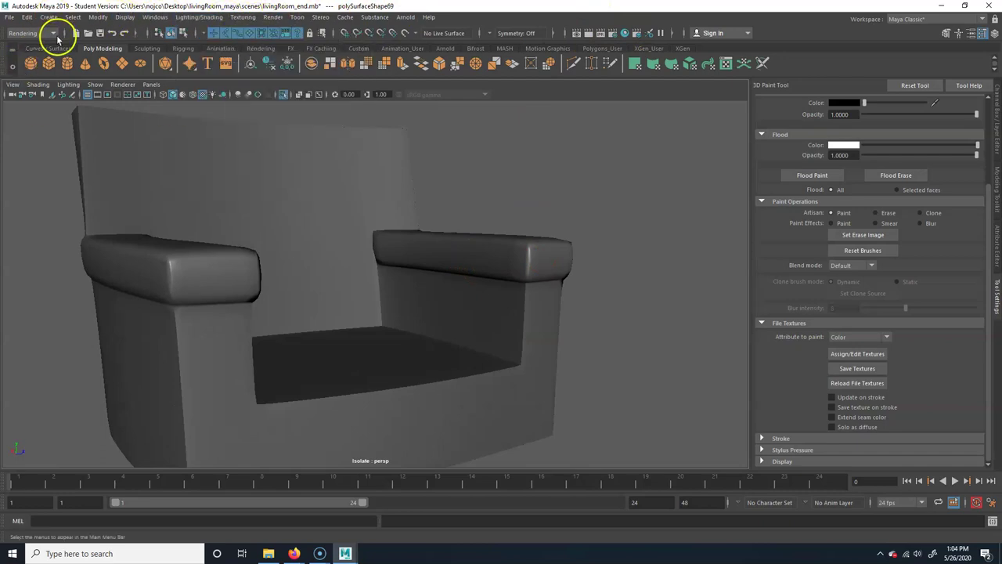
click(154, 17)
mouse_move(220, 86)
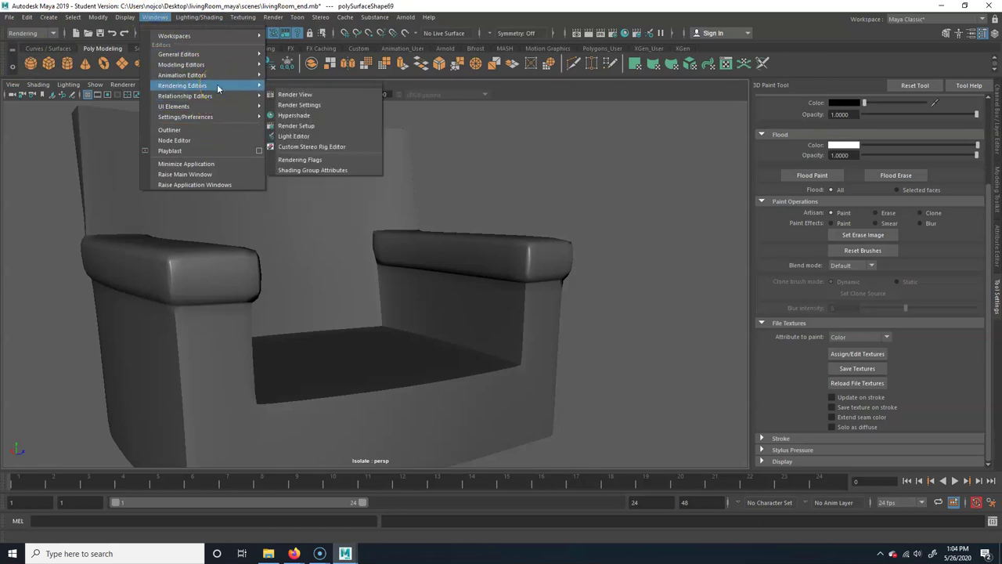
mouse_move(224, 63)
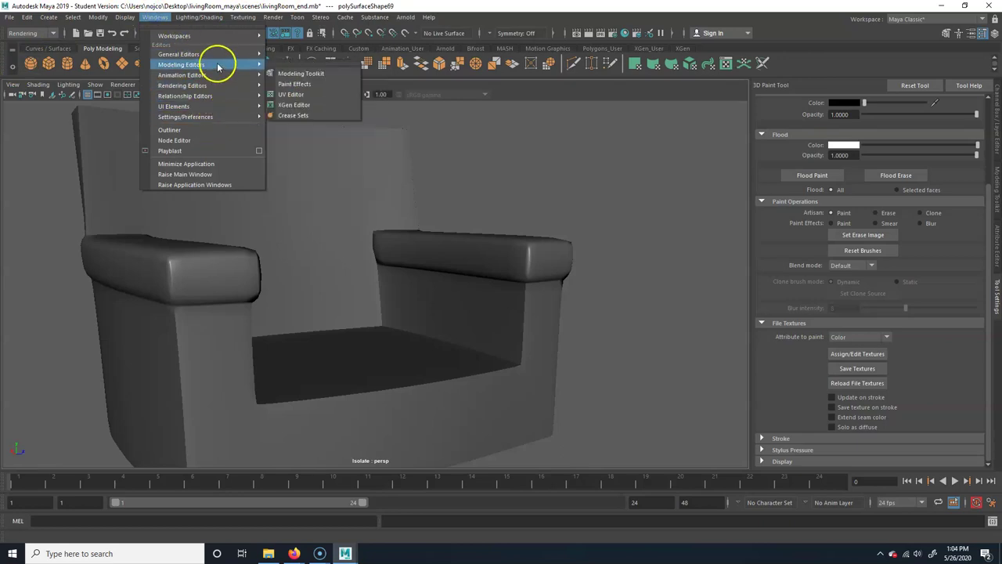
click(303, 90)
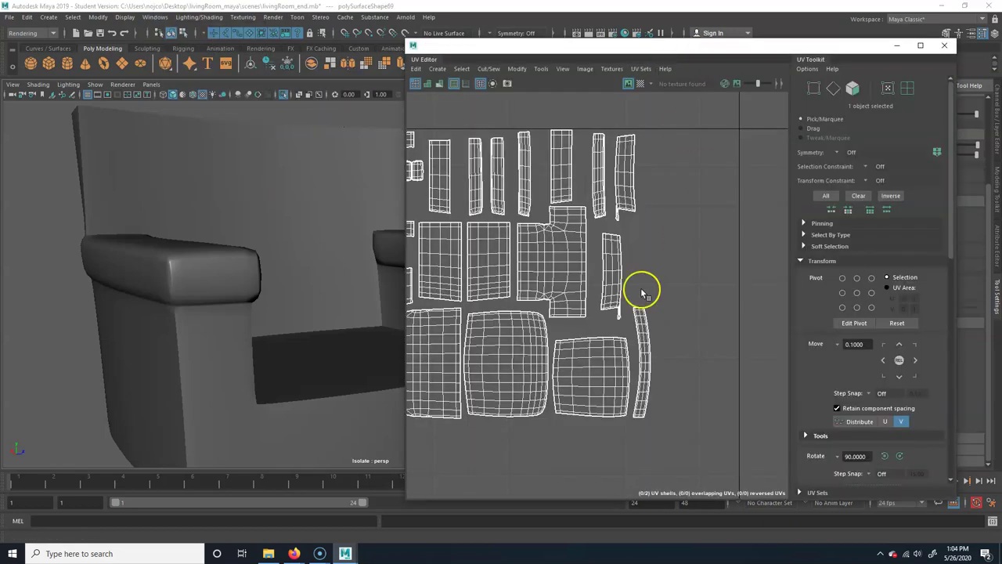
Examine the layout of the chair body's UV shells within the UV tile, and close the UV Editor
scroll(600, 308, down, 6)
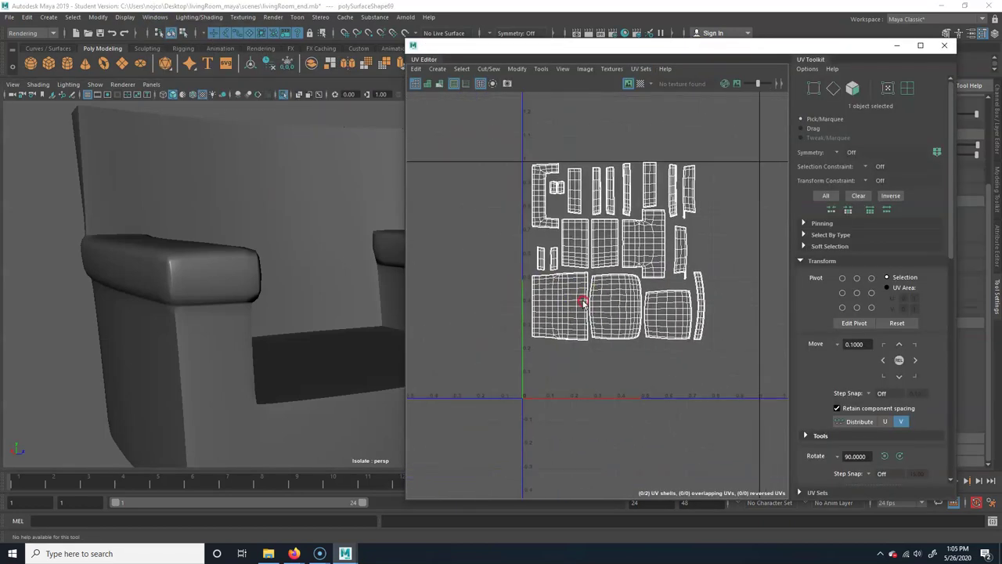
scroll(603, 314, up, 5)
scroll(651, 196, down, 3)
alt+middle_drag(662, 199, 667, 217)
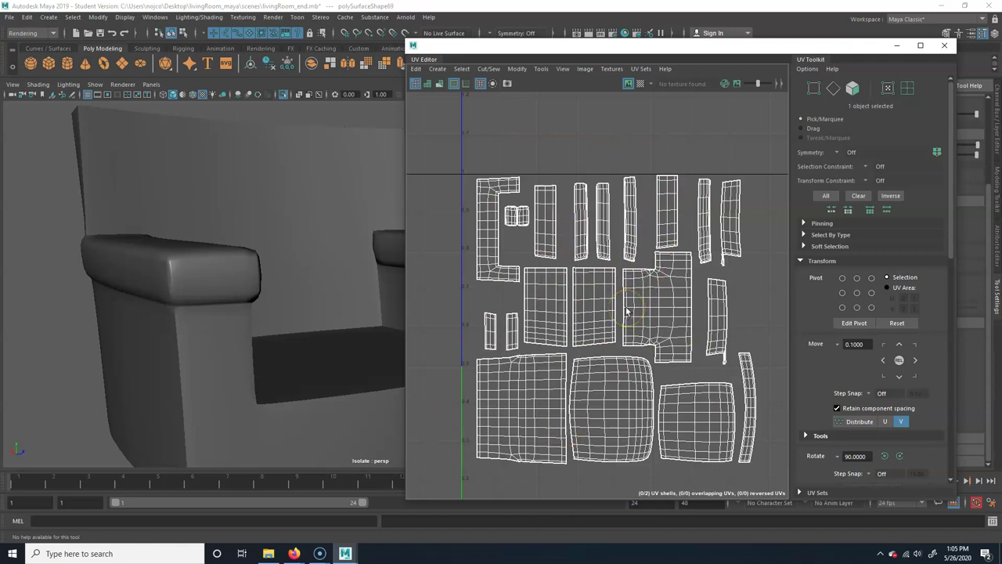
scroll(156, 320, down, 3)
alt+drag(157, 320, 358, 365)
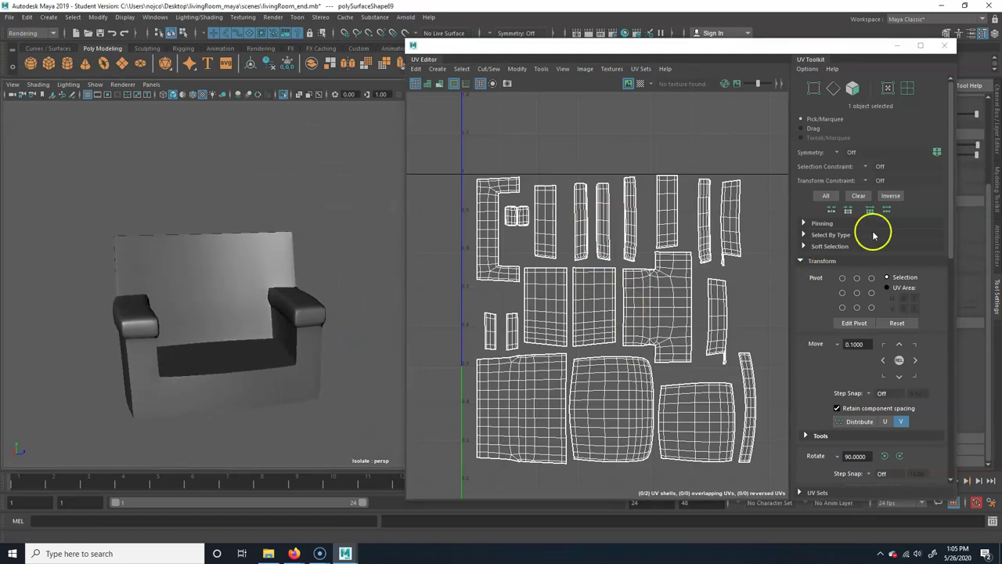
click(944, 45)
alt+middle_drag(363, 356, 438, 342)
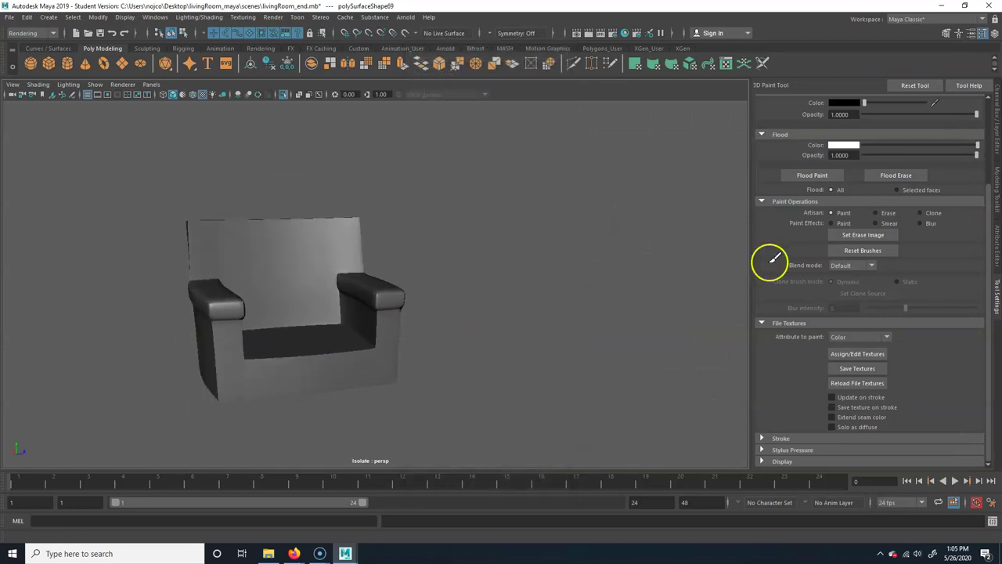
Set the erase image for the chair body's texture and save the textures
click(887, 238)
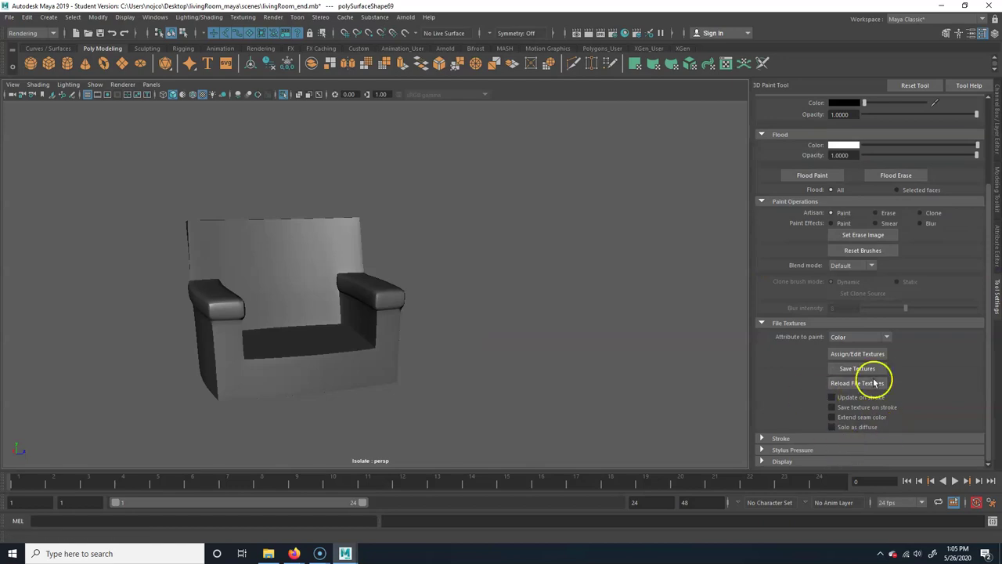
click(867, 368)
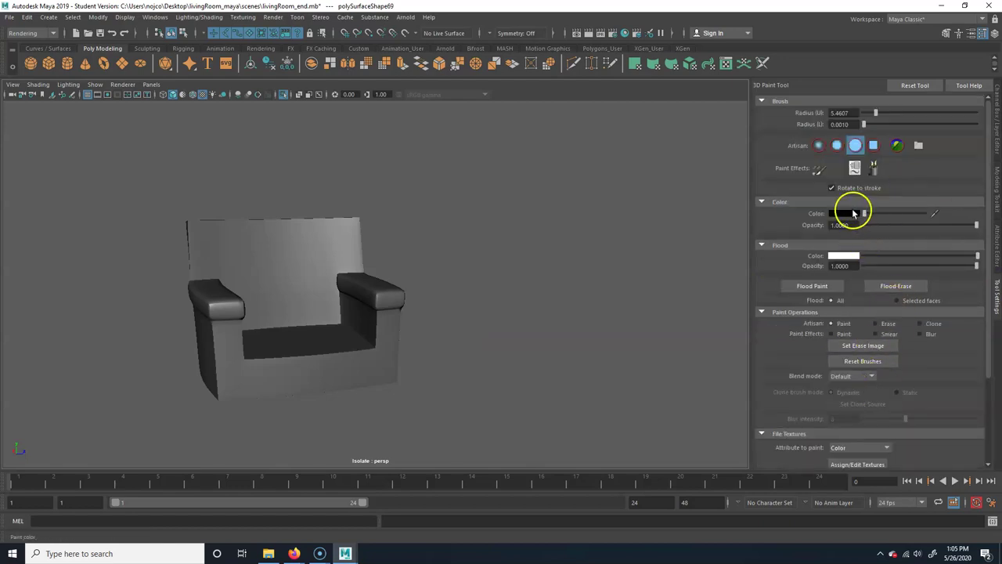
Examine the chair body's front, side, back and top faces to see which directions they point
mouse_move(429, 366)
alt+mouse_down()
mouse_move(465, 282)
mouse_move(439, 351)
alt+mouse_up()
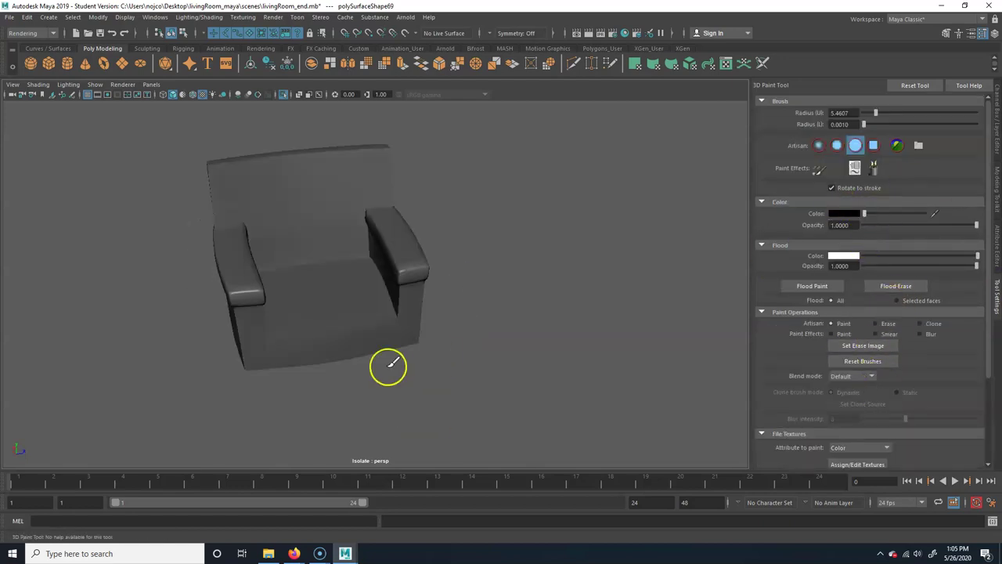
alt+drag(14, 438, 408, 329)
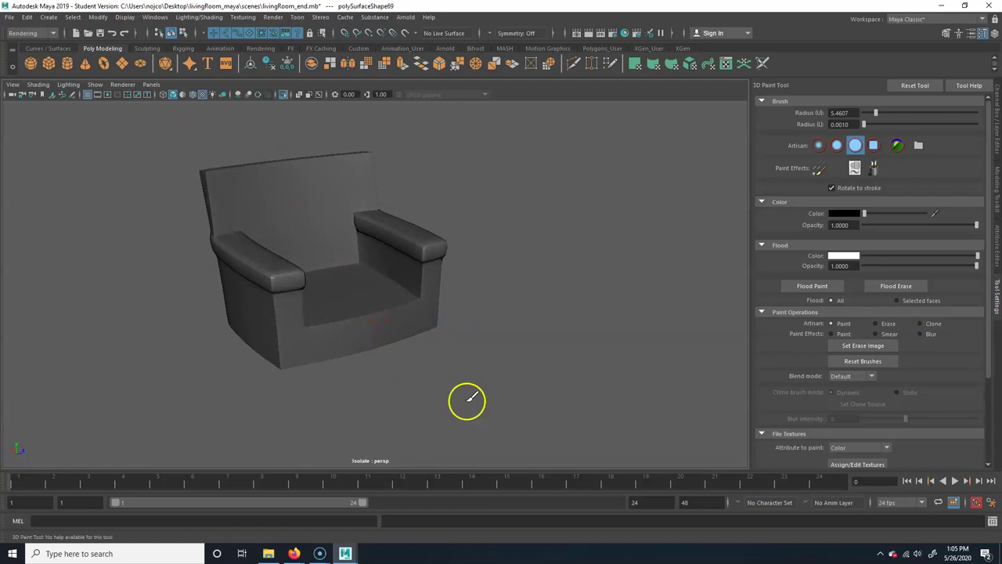
mouse_move(358, 269)
alt+mouse_down()
mouse_move(376, 340)
mouse_move(423, 335)
alt+mouse_up()
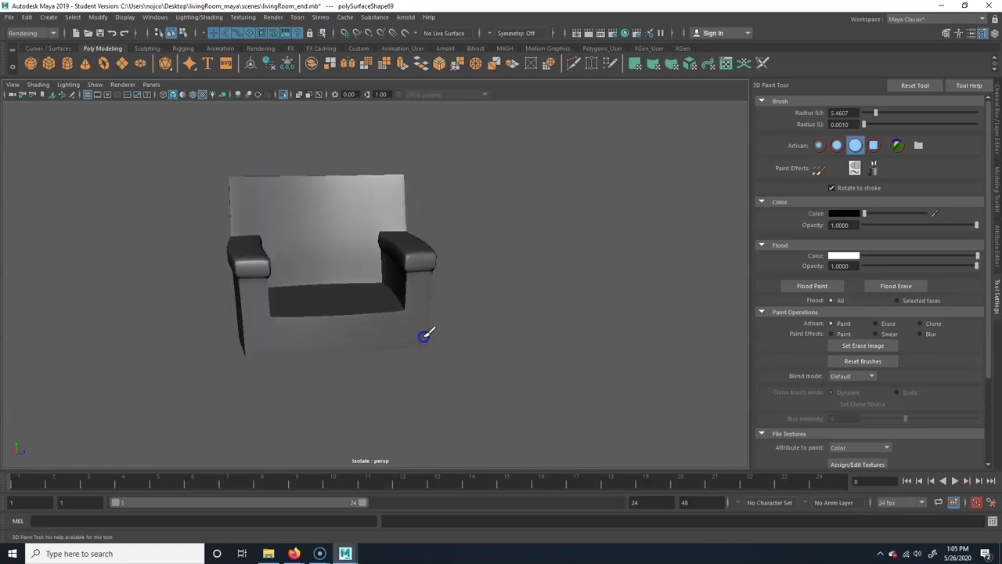
alt+drag(313, 280, 290, 378)
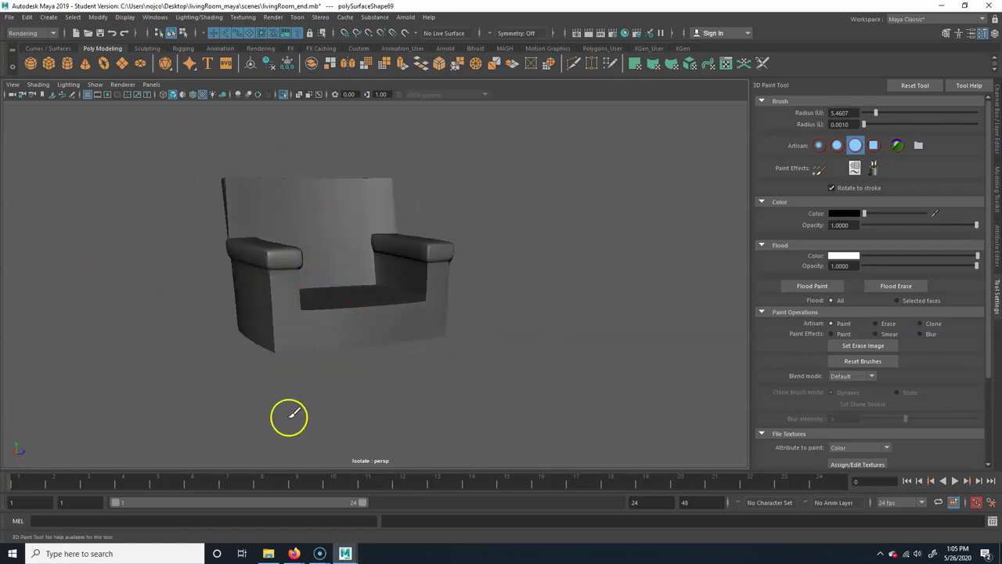
mouse_move(438, 293)
alt+mouse_down()
mouse_move(418, 275)
mouse_move(446, 278)
alt+mouse_up()
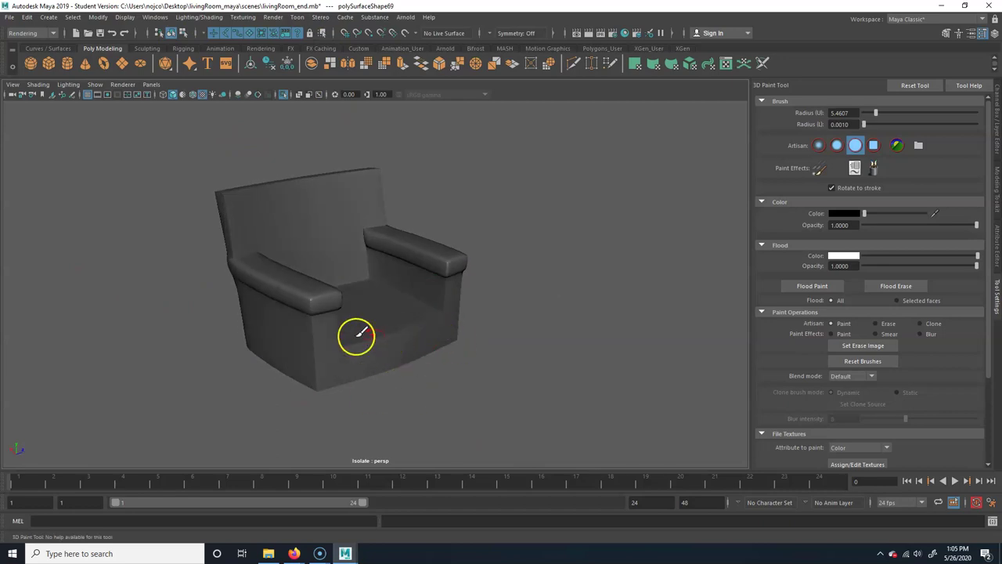
alt+drag(396, 352, 454, 342)
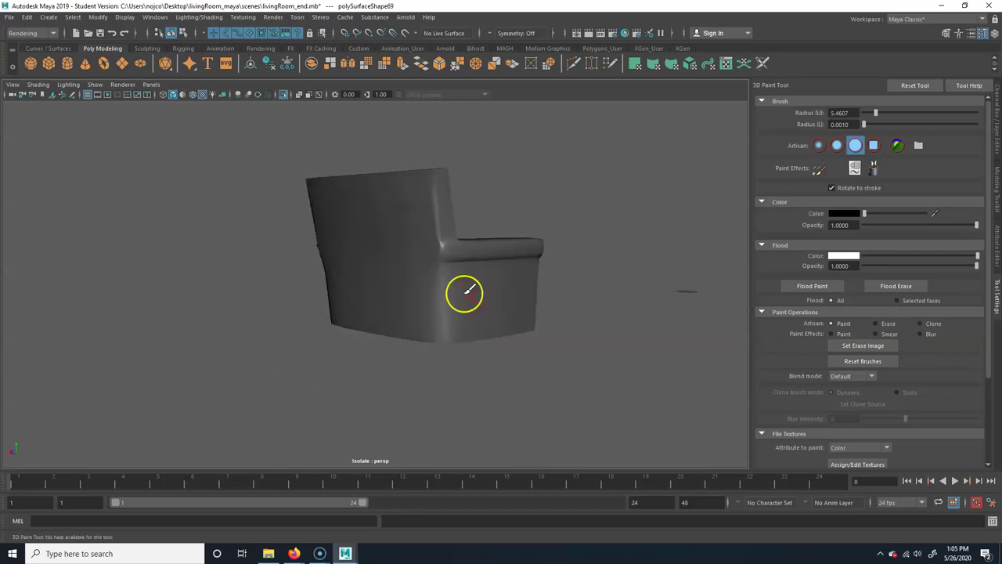
alt+drag(465, 292, 351, 329)
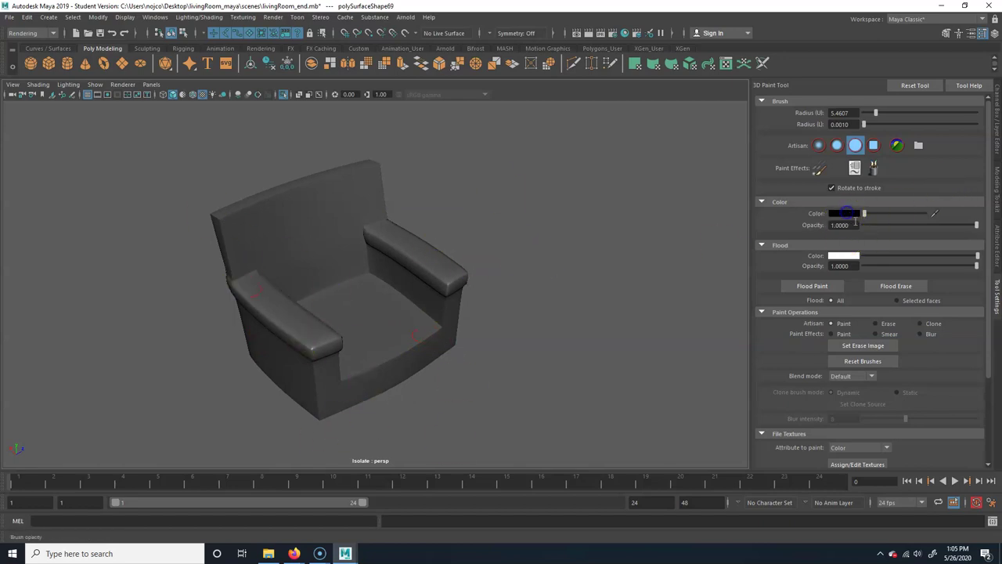
Set the brush color to light blue and radius to 3.3580, and paint the armrest fronts, front panel and backrest's front face
click(847, 214)
alt+drag(443, 300, 451, 335)
mouse_move(446, 258)
mouse_down()
mouse_move(424, 285)
mouse_move(421, 271)
mouse_move(430, 277)
mouse_move(414, 289)
mouse_move(439, 290)
mouse_move(415, 290)
mouse_move(464, 260)
mouse_move(449, 264)
mouse_move(466, 283)
mouse_move(461, 387)
mouse_move(455, 361)
mouse_move(409, 383)
mouse_move(156, 383)
mouse_move(166, 261)
mouse_up()
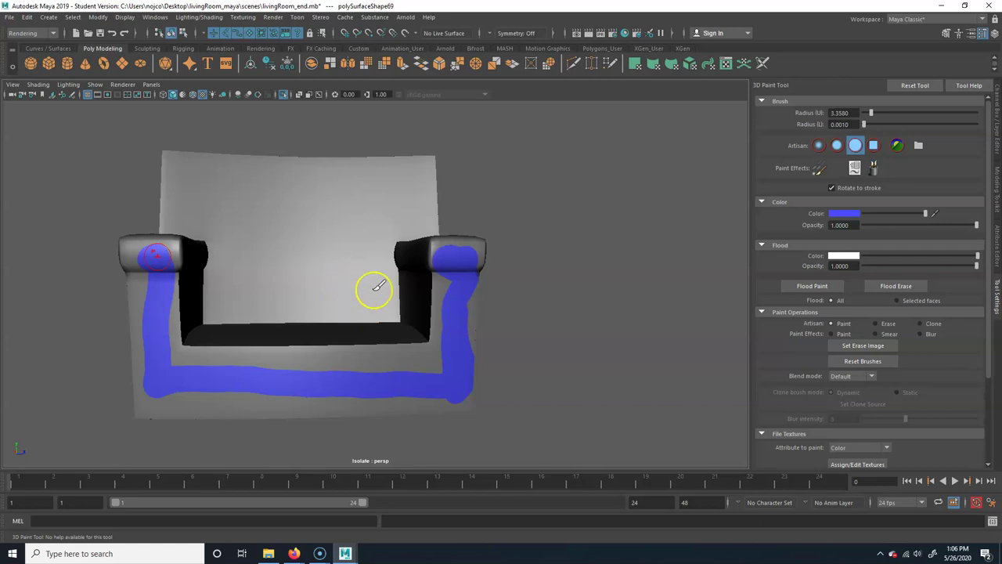
mouse_move(380, 295)
mouse_down()
mouse_move(261, 294)
mouse_move(257, 250)
mouse_move(191, 199)
mouse_move(251, 182)
mouse_move(406, 184)
mouse_move(353, 229)
mouse_move(354, 278)
mouse_move(286, 291)
mouse_move(318, 247)
mouse_move(326, 198)
mouse_up()
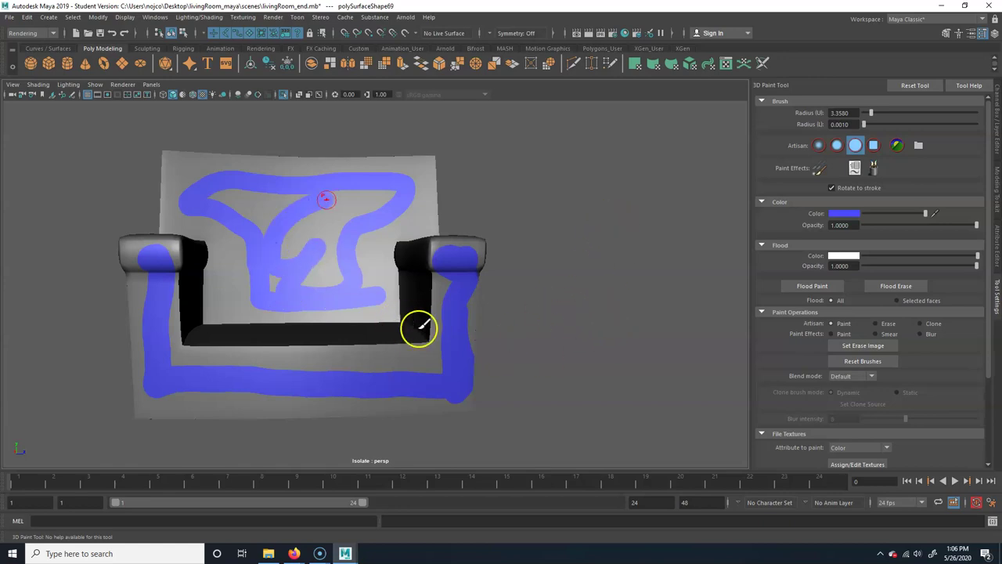
Darken the brush color to dark blue and paint a zigzag stroke on the back of the chair
mouse_move(522, 331)
alt+mouse_down()
mouse_move(362, 354)
mouse_move(561, 347)
alt+mouse_up()
mouse_move(926, 213)
mouse_down()
mouse_move(857, 214)
mouse_move(894, 216)
mouse_up()
alt+drag(568, 315, 584, 314)
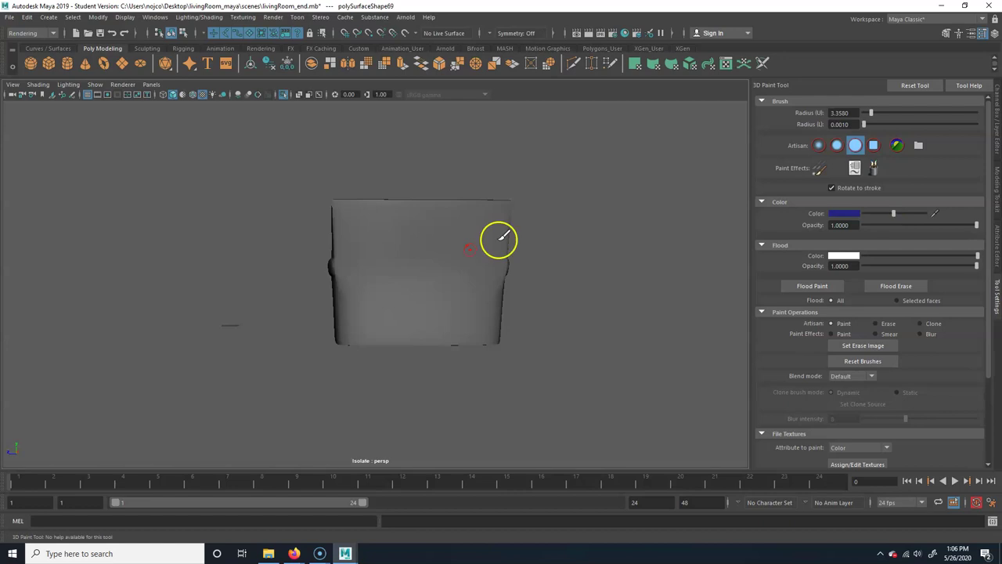
mouse_move(492, 225)
mouse_down()
mouse_move(368, 236)
mouse_move(414, 329)
mouse_move(423, 322)
mouse_move(519, 376)
mouse_up()
Set the brush color to bright red and paint one outer side's armrest, backrest edge and side panel, reducing the radius to 2.3753
mouse_move(459, 385)
alt+mouse_down()
mouse_move(449, 358)
mouse_move(479, 398)
mouse_move(476, 448)
alt+mouse_up()
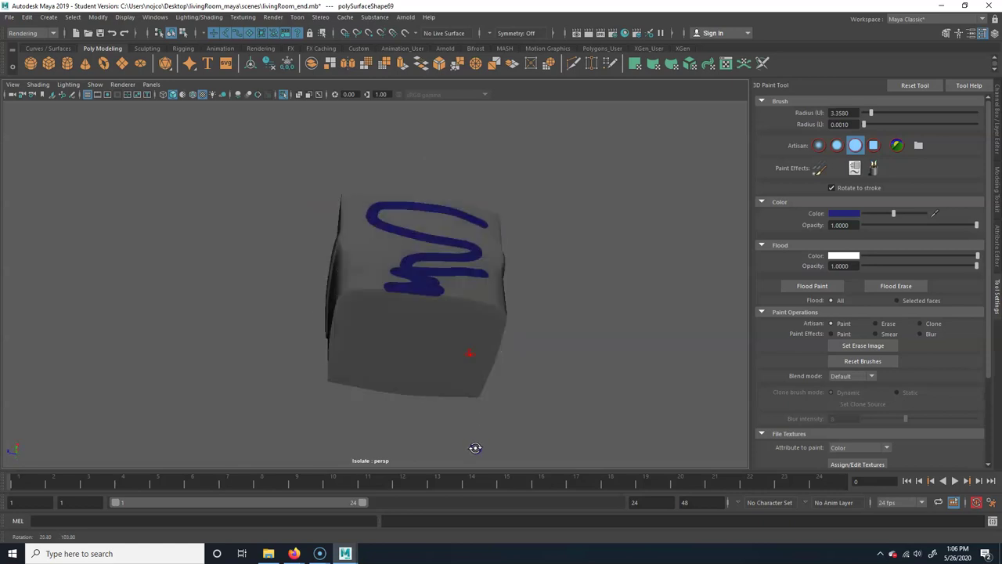
mouse_move(438, 323)
alt+mouse_down()
mouse_move(524, 407)
mouse_move(634, 384)
mouse_move(396, 365)
mouse_move(541, 399)
mouse_move(636, 387)
alt+mouse_up()
alt+drag(441, 333, 512, 327)
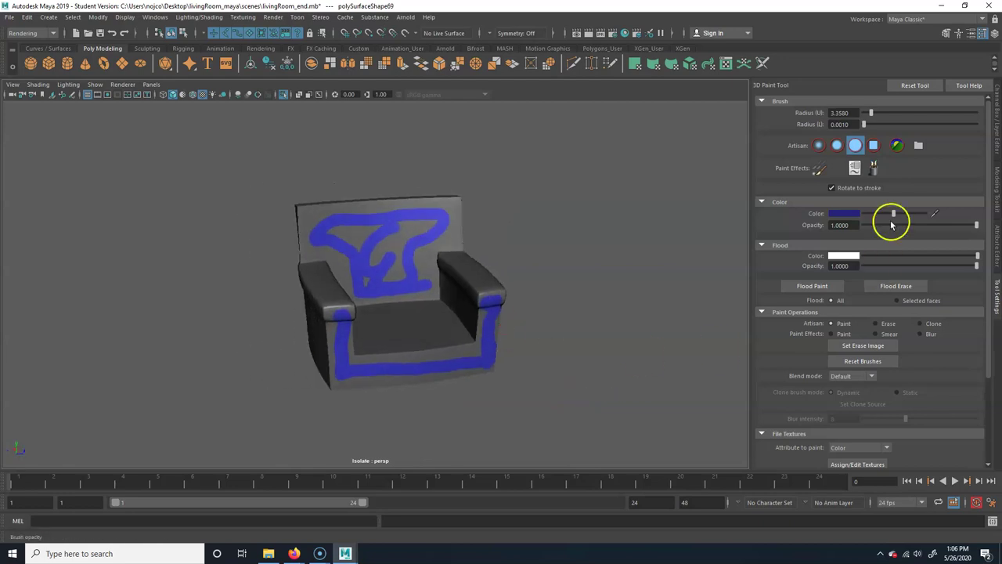
click(842, 214)
click(803, 187)
drag(844, 253, 862, 256)
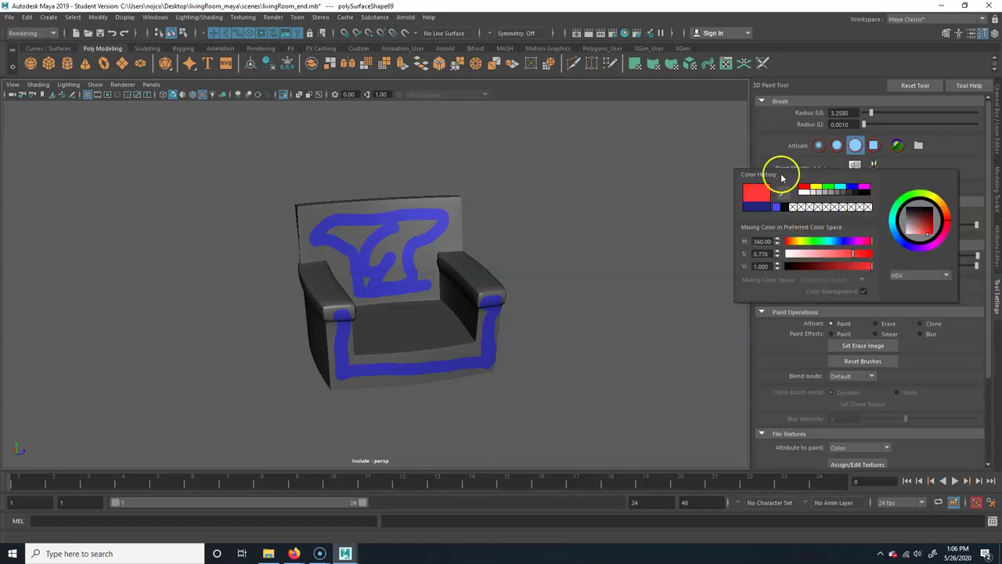
mouse_move(509, 305)
alt+mouse_down()
mouse_move(531, 290)
mouse_move(410, 311)
mouse_move(456, 306)
mouse_move(428, 315)
mouse_move(470, 340)
mouse_move(417, 333)
mouse_move(376, 347)
mouse_move(396, 291)
mouse_move(436, 278)
alt+mouse_up()
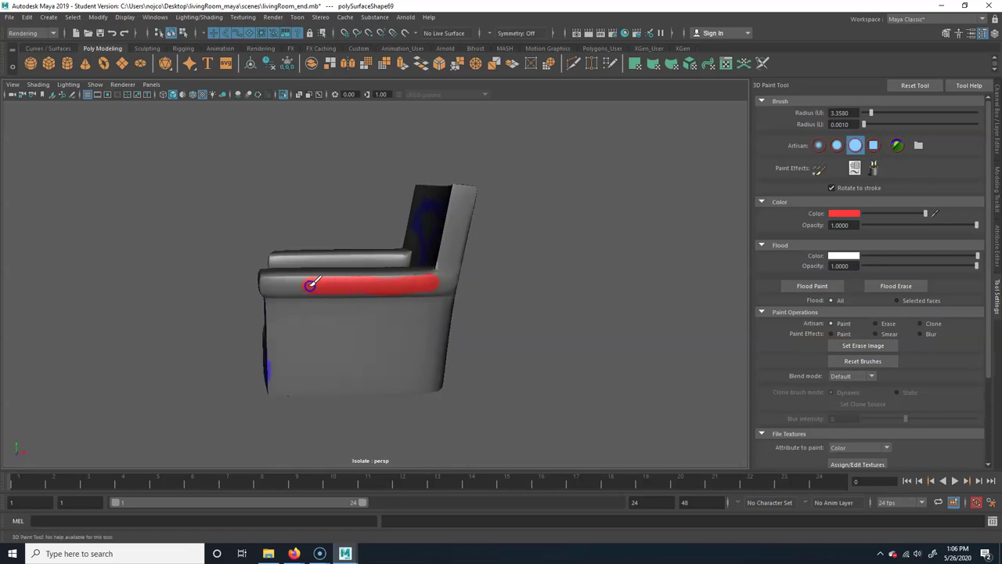
drag(286, 335, 321, 329)
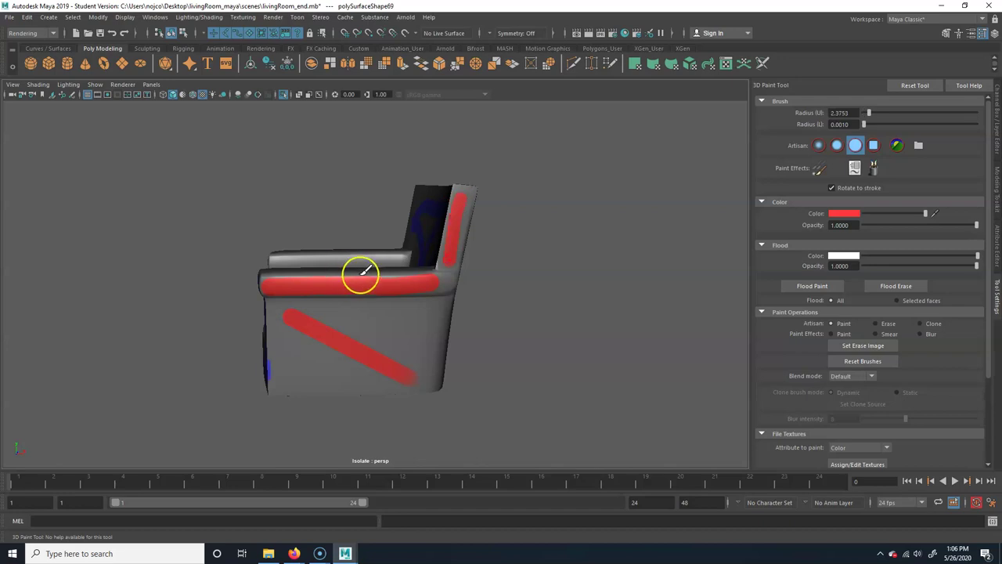
Paint bright red strokes along the inner side of the opposite armrest and on the panel below it
mouse_move(376, 262)
alt+mouse_down()
mouse_move(348, 262)
mouse_move(324, 280)
alt+mouse_up()
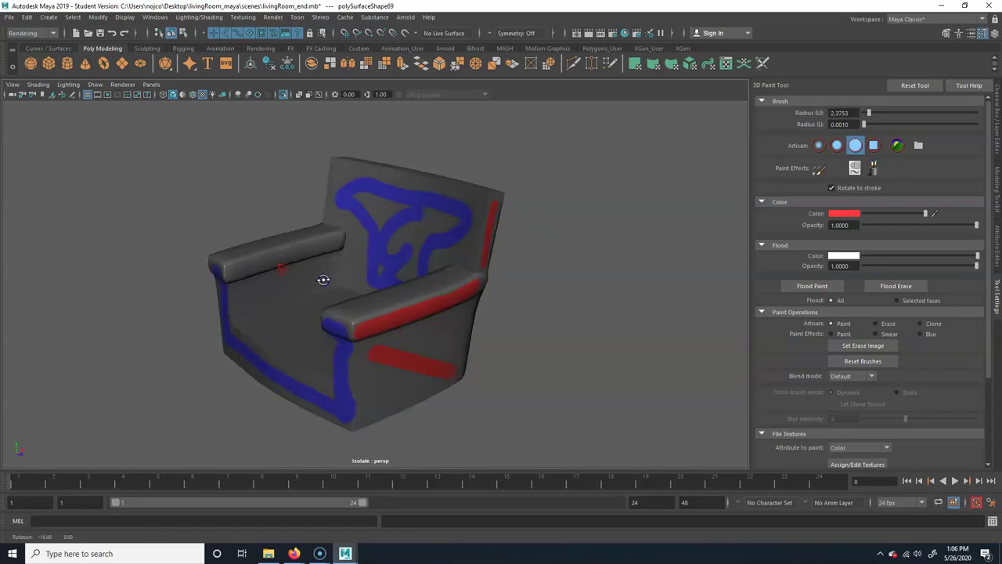
click(329, 241)
click(248, 269)
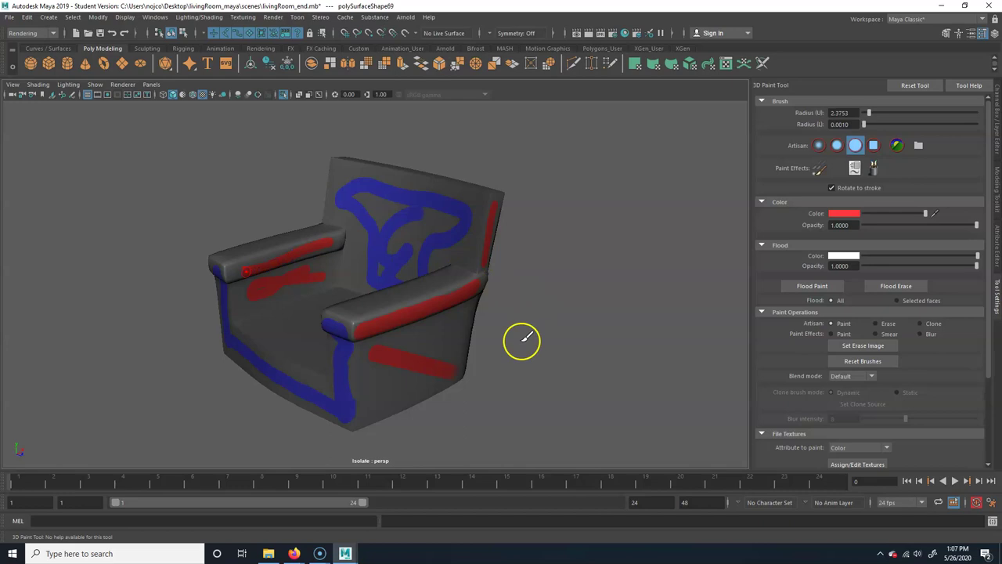
Darken the brush color to dark red and paint the unpainted inner armrest side and the panel below it
alt+drag(497, 378, 438, 344)
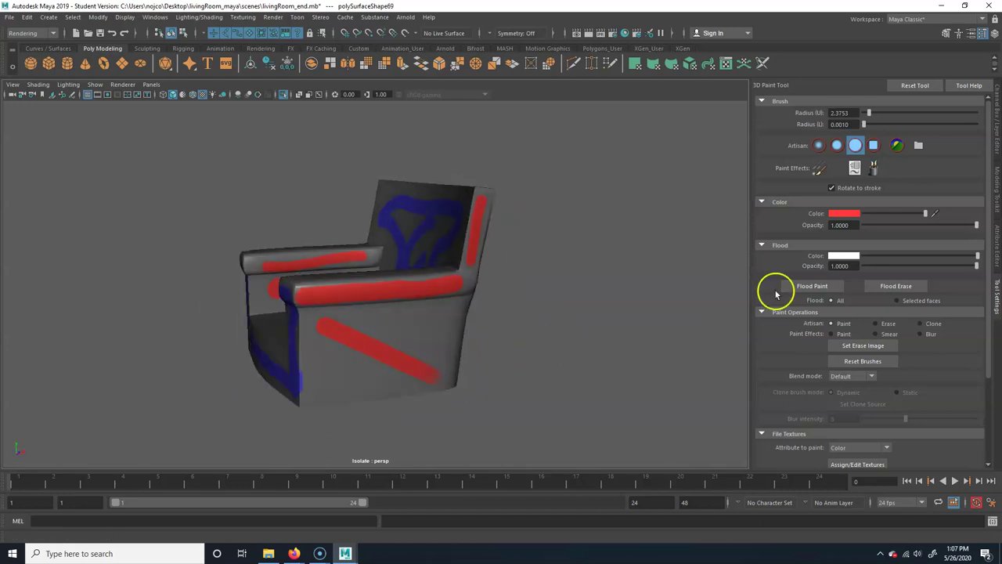
mouse_move(693, 291)
alt+mouse_down()
mouse_move(431, 296)
mouse_move(536, 299)
alt+mouse_up()
drag(491, 271, 418, 260)
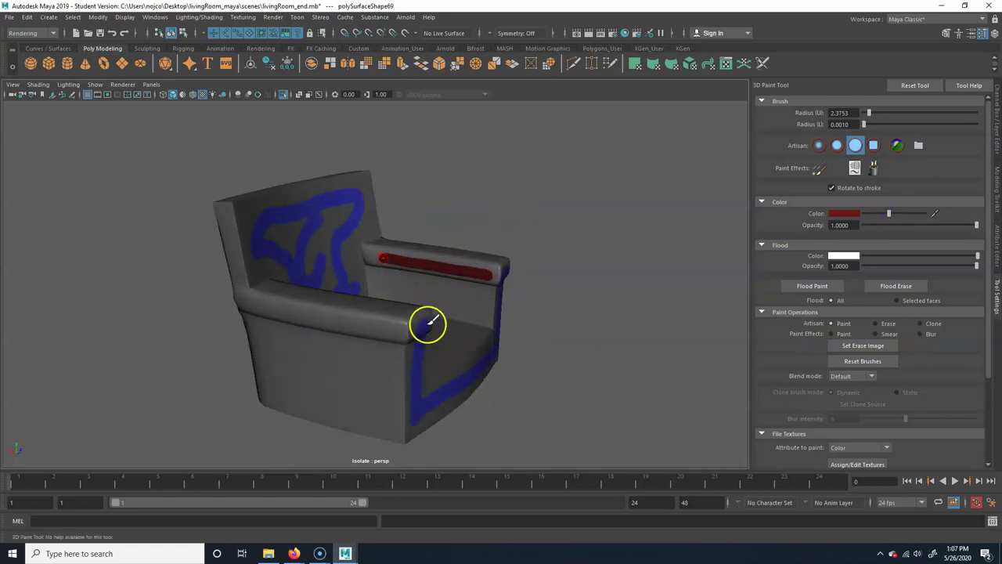
mouse_move(479, 302)
mouse_down()
mouse_move(448, 293)
mouse_move(435, 306)
mouse_move(426, 298)
mouse_move(436, 294)
mouse_move(409, 286)
mouse_up()
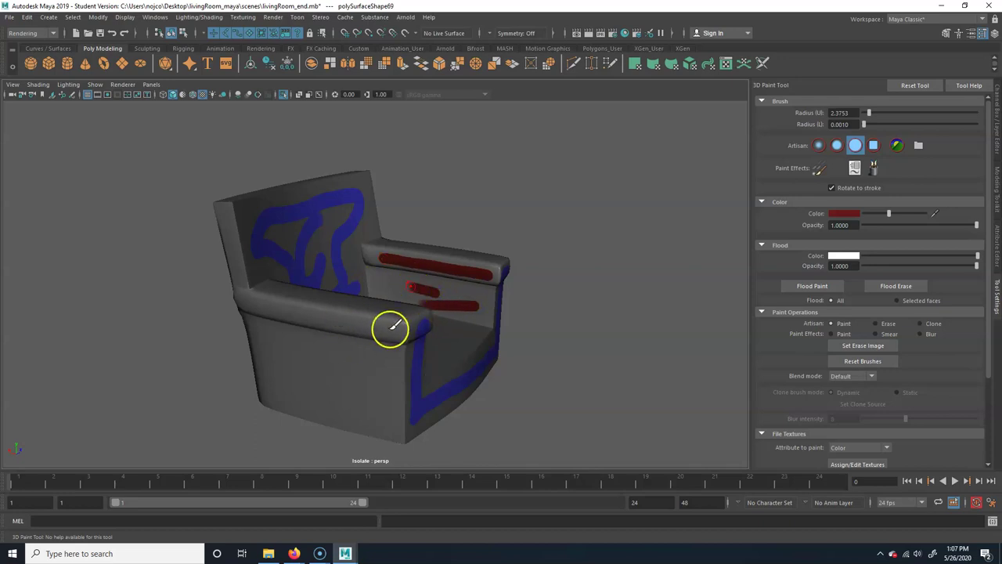
Paint dark red strokes on the unpainted outer armrest side and backrest edge, and an S-shaped stroke on the side panel
drag(384, 327, 287, 316)
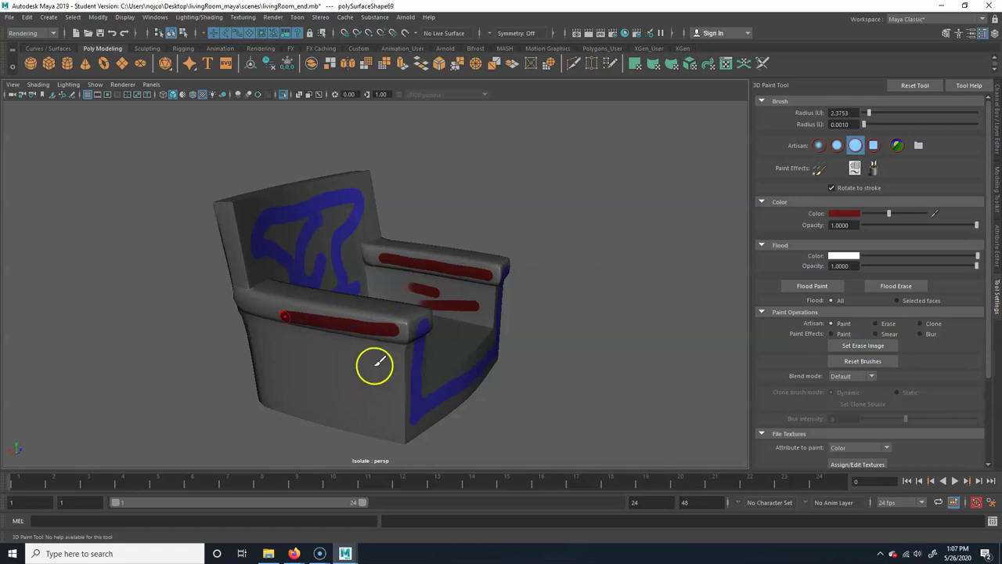
mouse_move(379, 357)
mouse_down()
mouse_move(322, 346)
mouse_move(308, 356)
mouse_move(332, 403)
mouse_up()
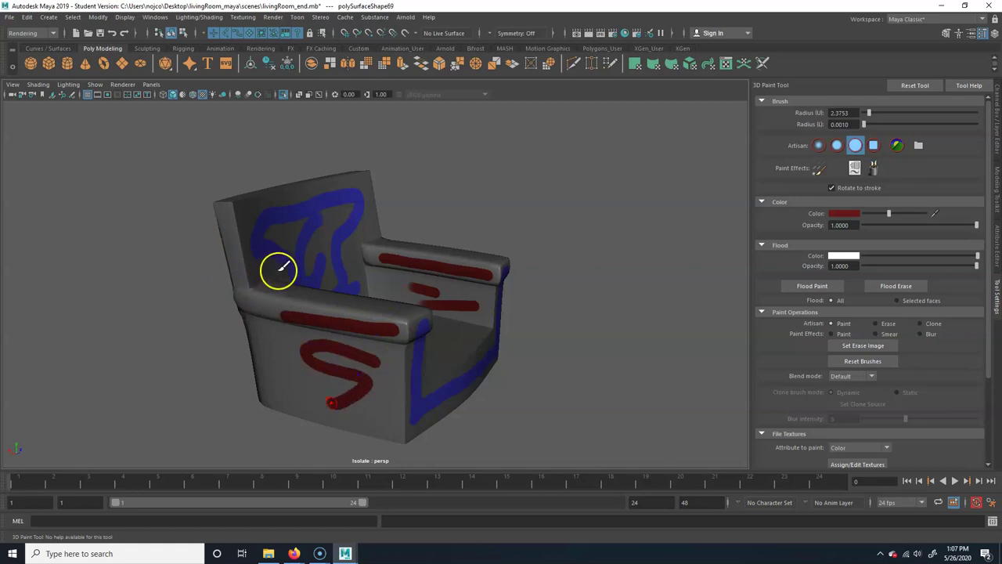
alt+drag(275, 271, 284, 267)
drag(276, 206, 283, 246)
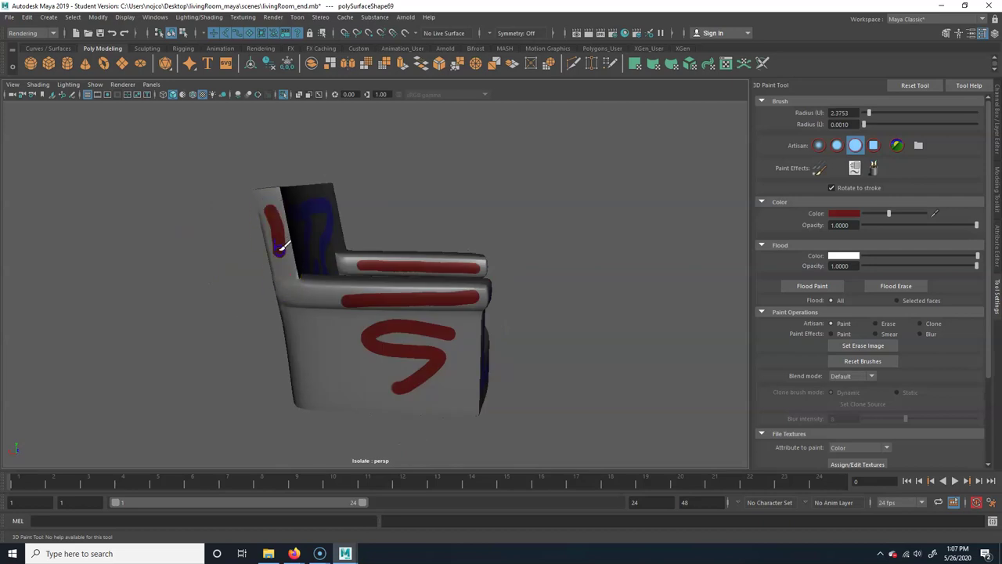
Set the brush color to bright green and paint the upward-facing backrest edge, both armrest tops and the seat
click(853, 215)
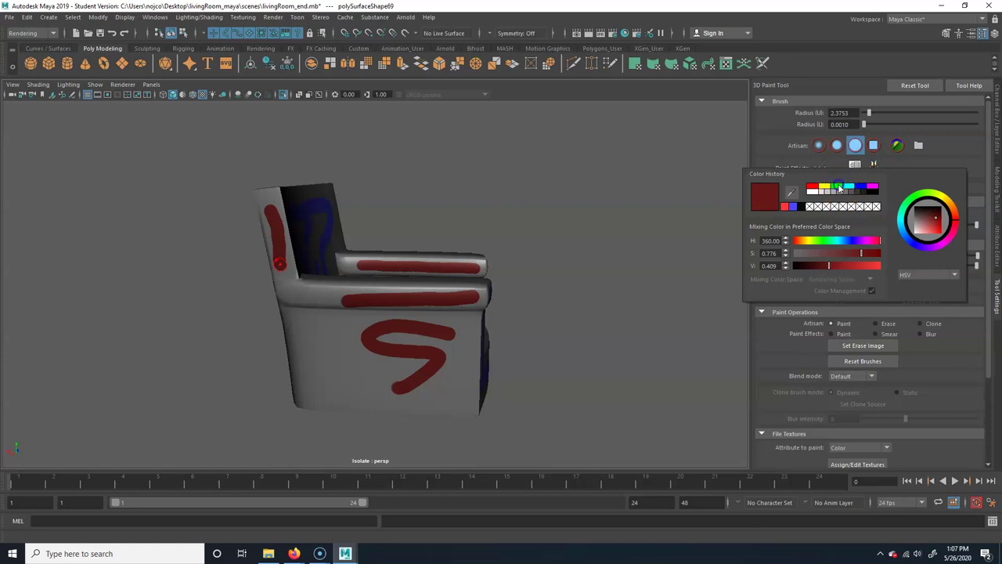
click(838, 186)
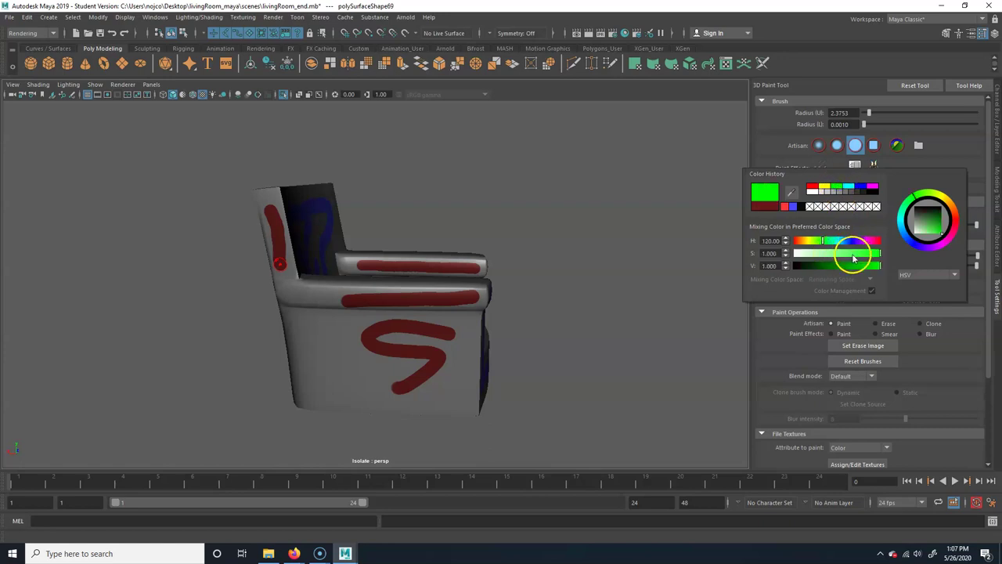
click(867, 253)
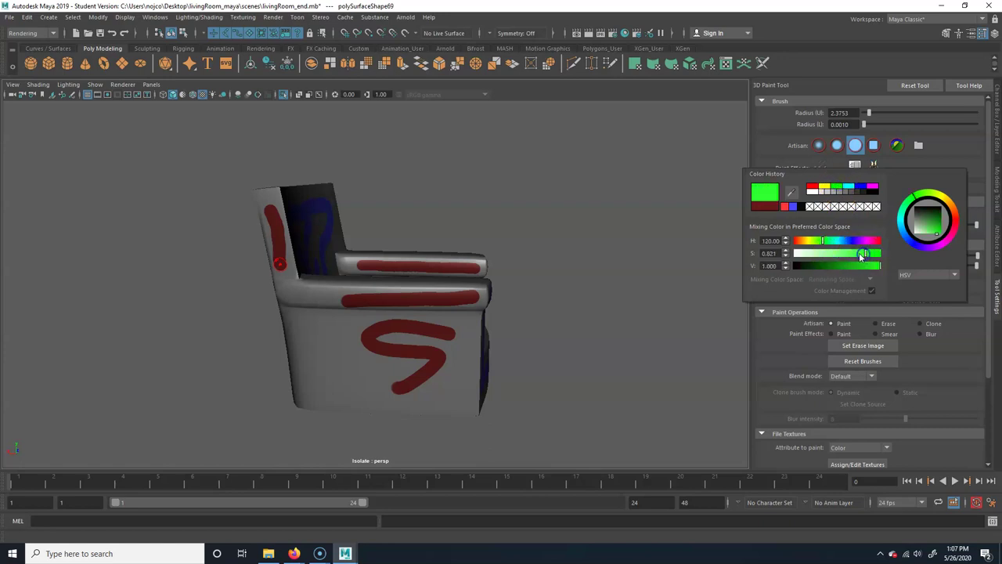
alt+drag(376, 235, 322, 149)
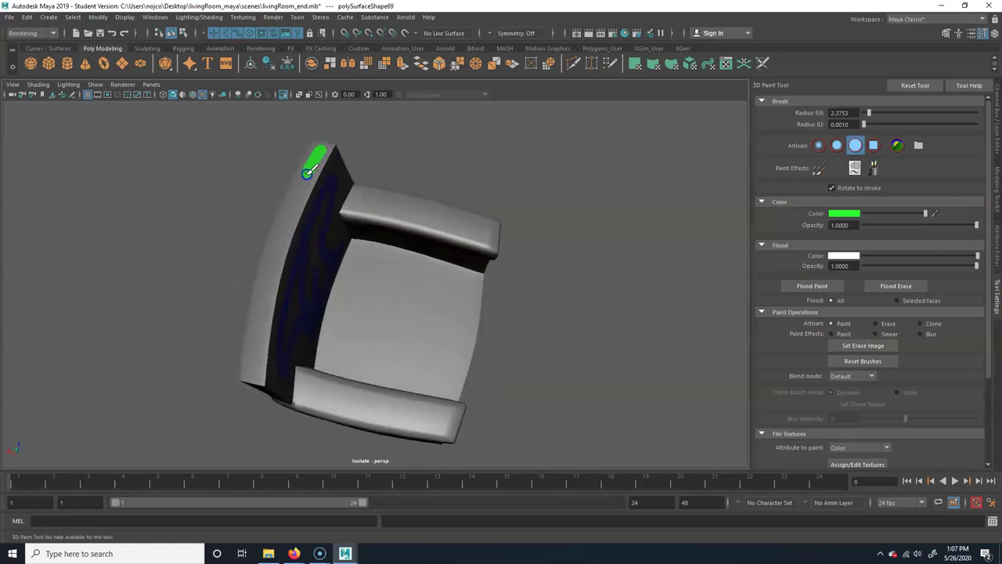
drag(279, 225, 249, 339)
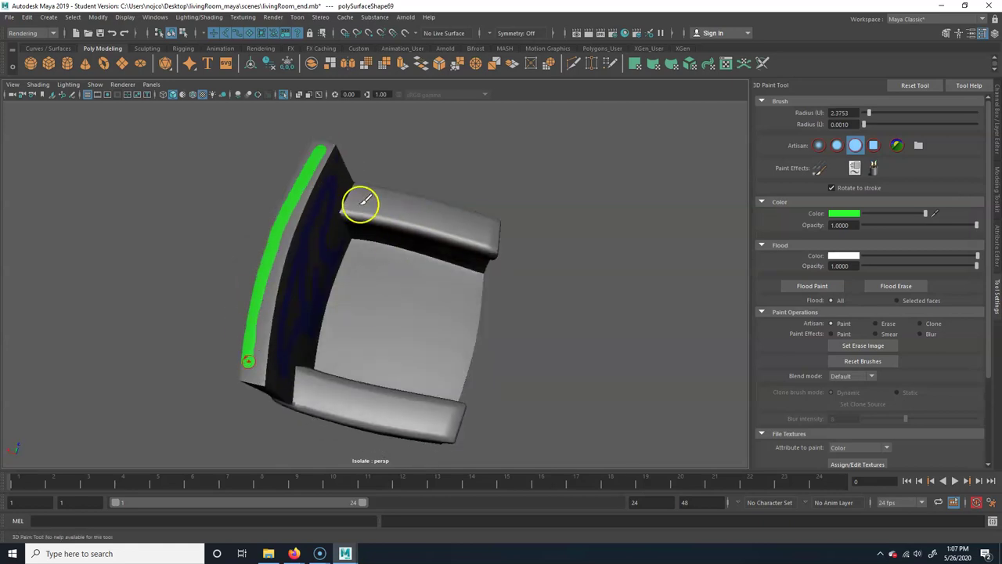
drag(363, 198, 436, 221)
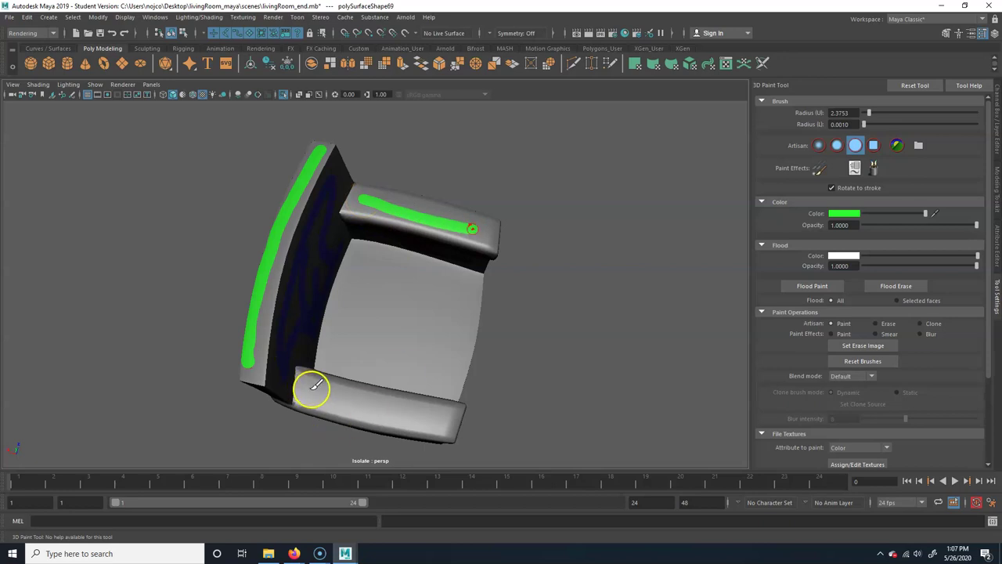
drag(309, 386, 361, 395)
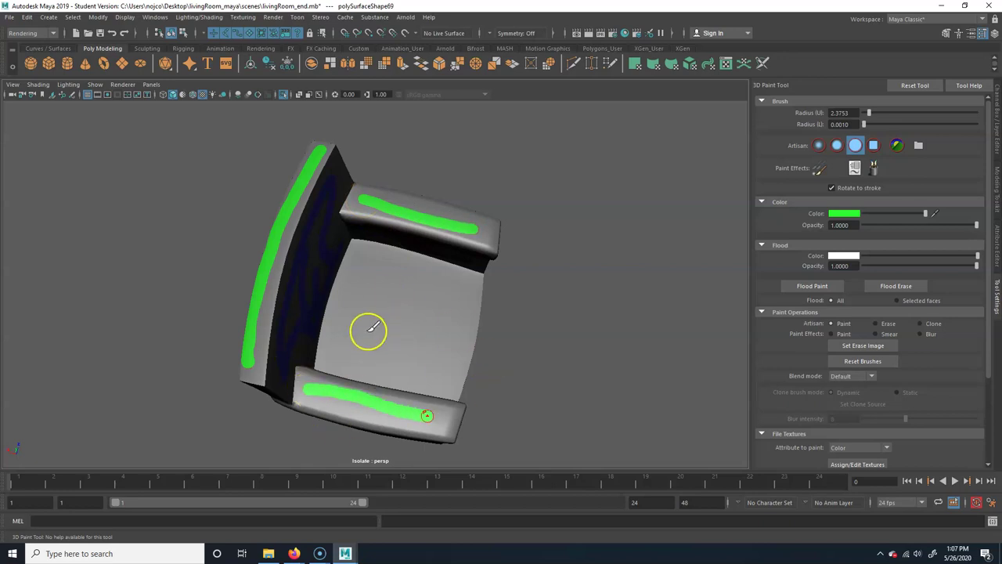
mouse_move(356, 310)
mouse_down()
mouse_move(383, 281)
mouse_move(398, 345)
mouse_move(454, 311)
mouse_up()
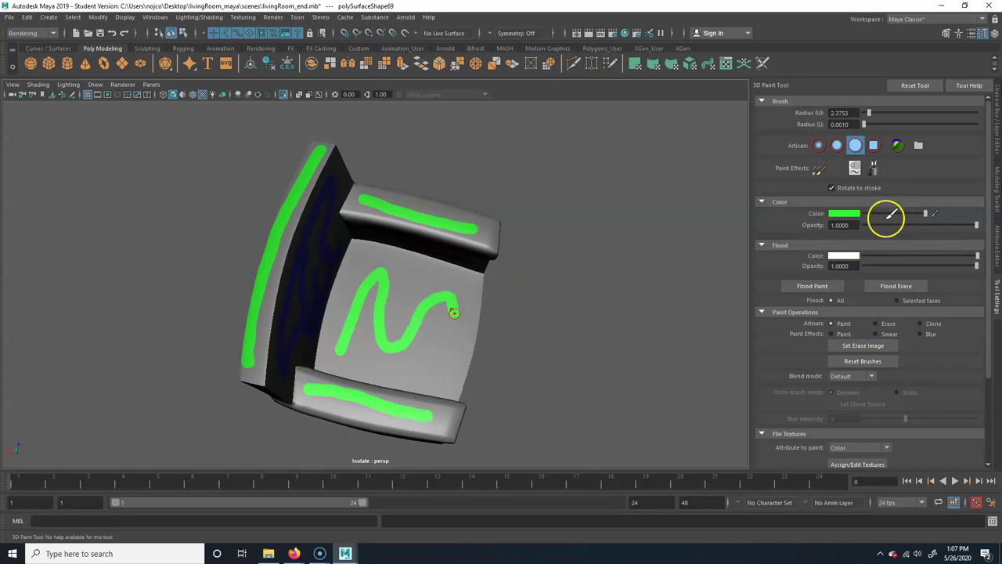
Darken the brush color to dark green and paint an S-shaped stroke on the underside of the chair
drag(891, 214, 882, 221)
mouse_move(543, 382)
alt+mouse_down()
mouse_move(475, 257)
mouse_move(416, 295)
mouse_move(301, 280)
alt+mouse_up()
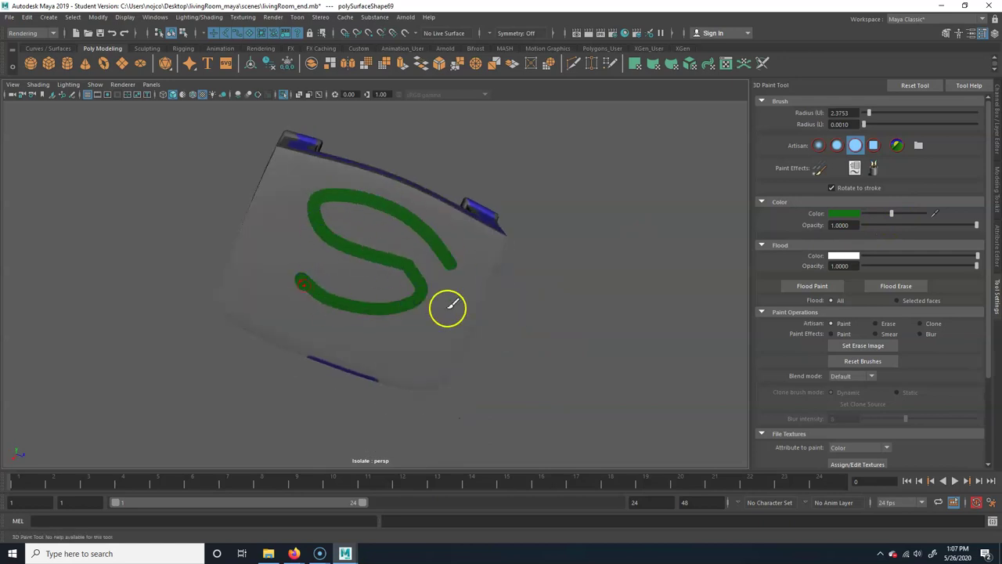
key(bracketleft)
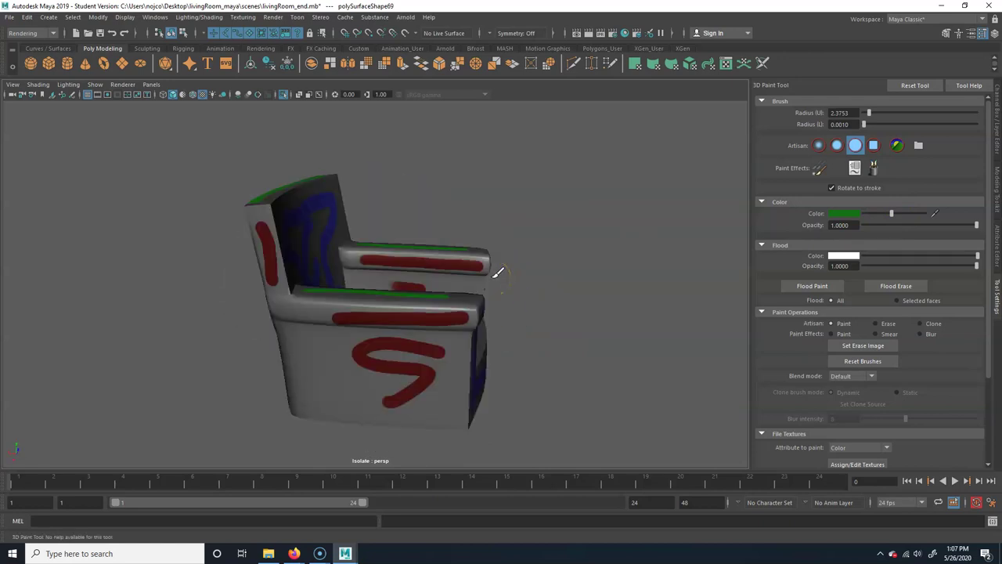
Save the painted textures of the armchair body to disk
mouse_move(498, 273)
alt+mouse_down()
mouse_move(538, 293)
mouse_move(291, 311)
mouse_move(423, 306)
mouse_move(443, 295)
mouse_move(287, 181)
mouse_move(242, 293)
mouse_move(528, 306)
mouse_move(436, 290)
mouse_move(502, 313)
mouse_move(475, 329)
mouse_move(501, 336)
mouse_move(493, 323)
mouse_move(454, 333)
mouse_move(448, 349)
alt+mouse_up()
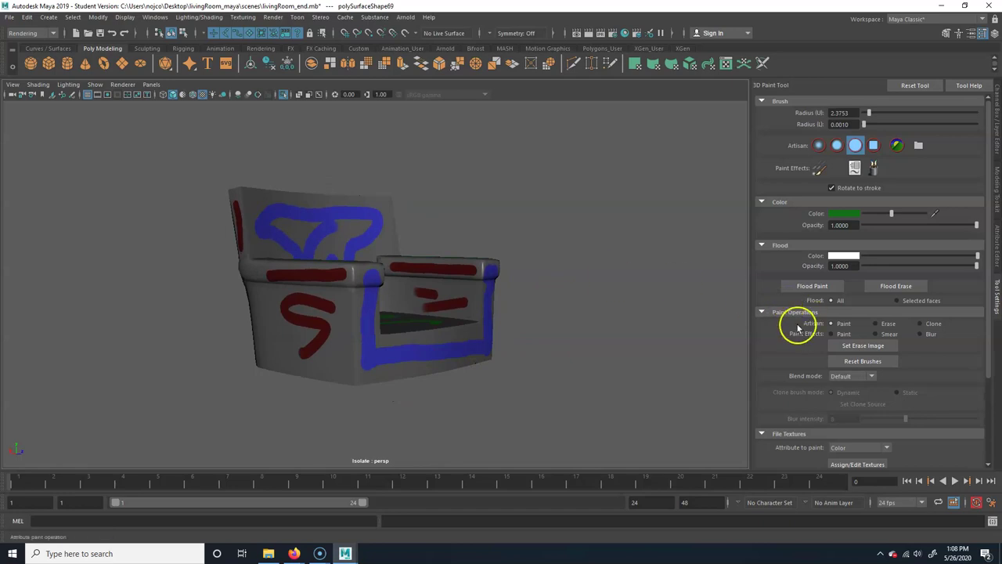
scroll(896, 400, down, 3)
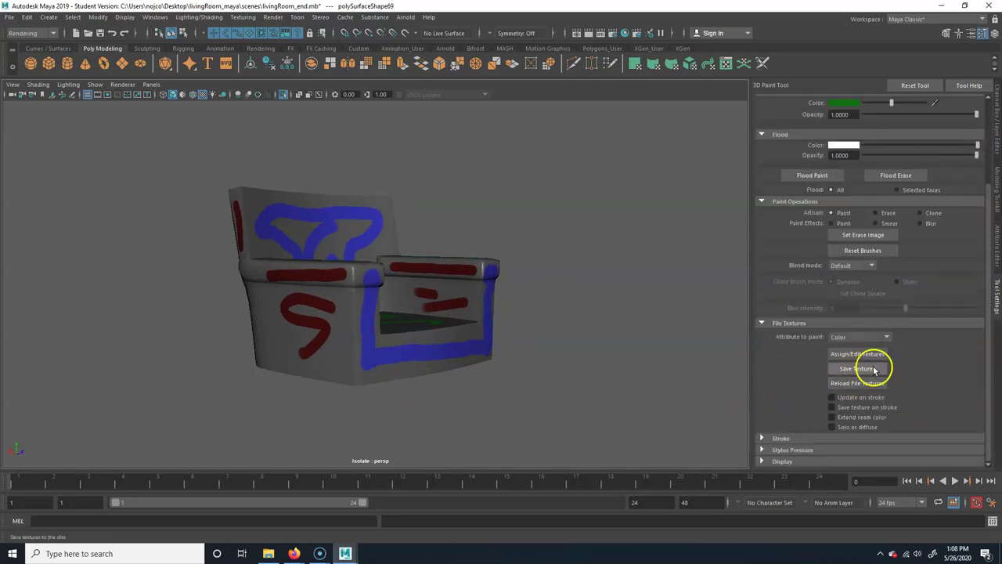
click(867, 368)
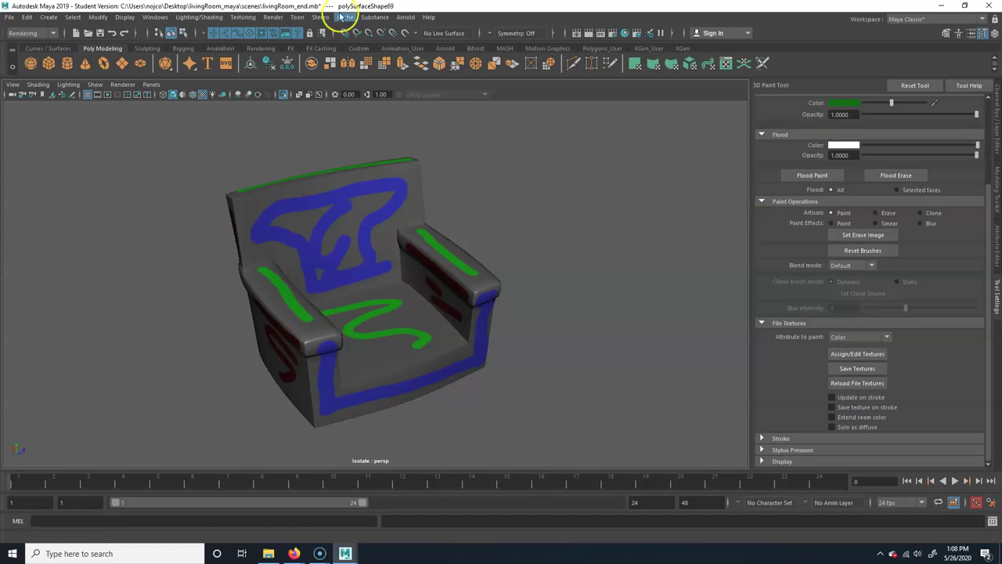
Change to the Modeling menu set and open the UV Editor for the armchair body
click(35, 33)
click(32, 54)
click(39, 32)
click(31, 44)
click(401, 17)
click(423, 32)
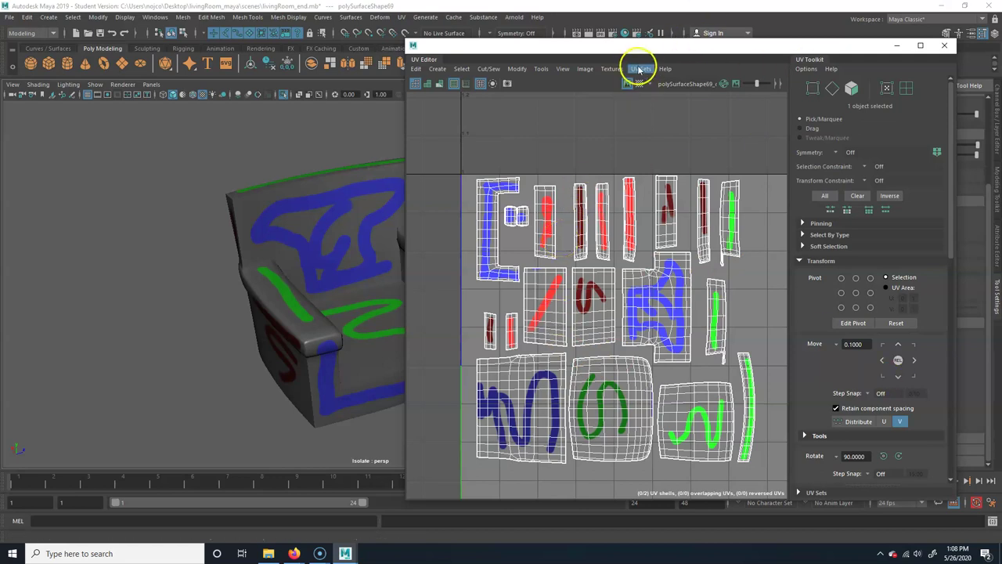
Open the UV Snapshot options and set the image format to PNG
click(586, 69)
click(615, 244)
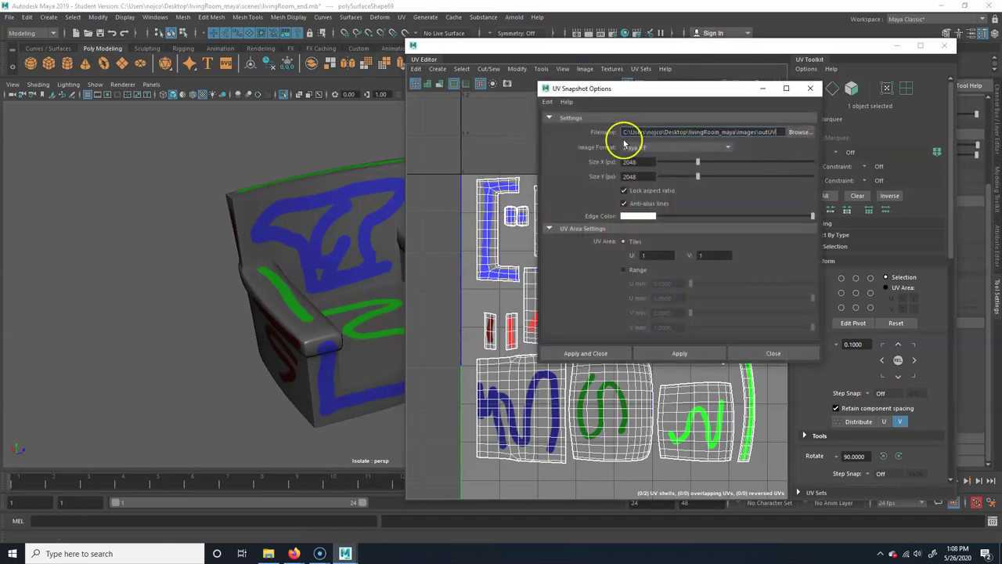
click(709, 148)
click(661, 231)
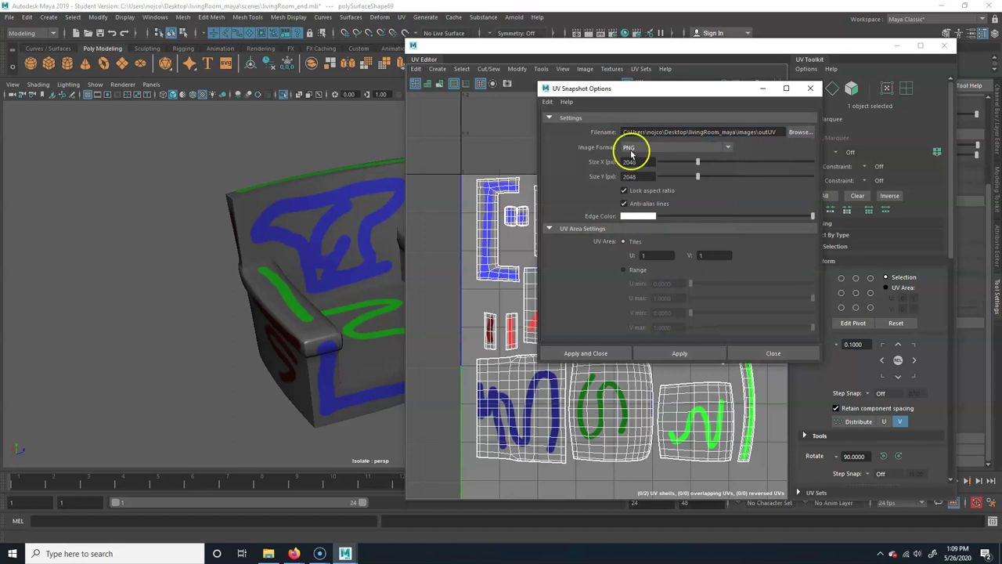
click(684, 146)
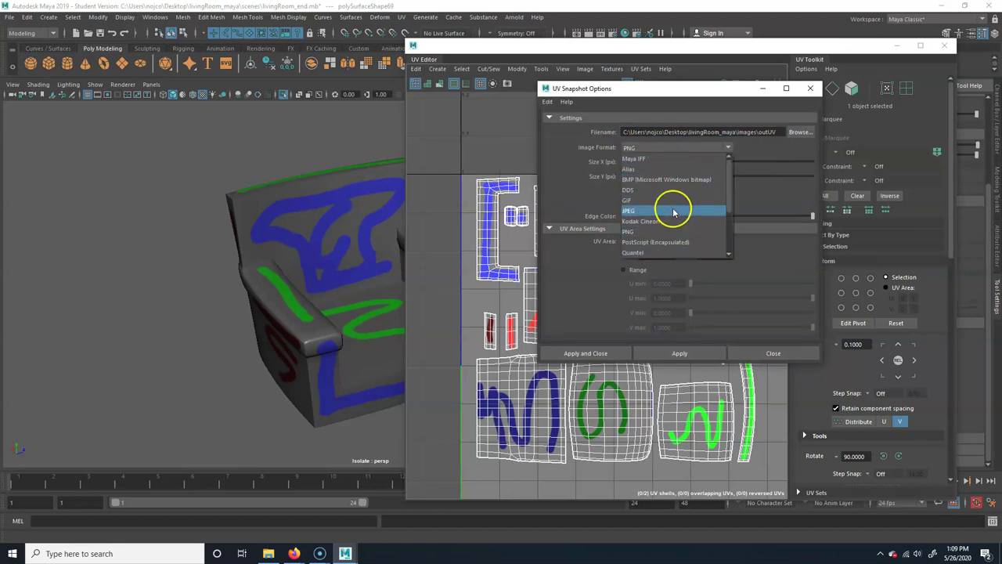
click(650, 232)
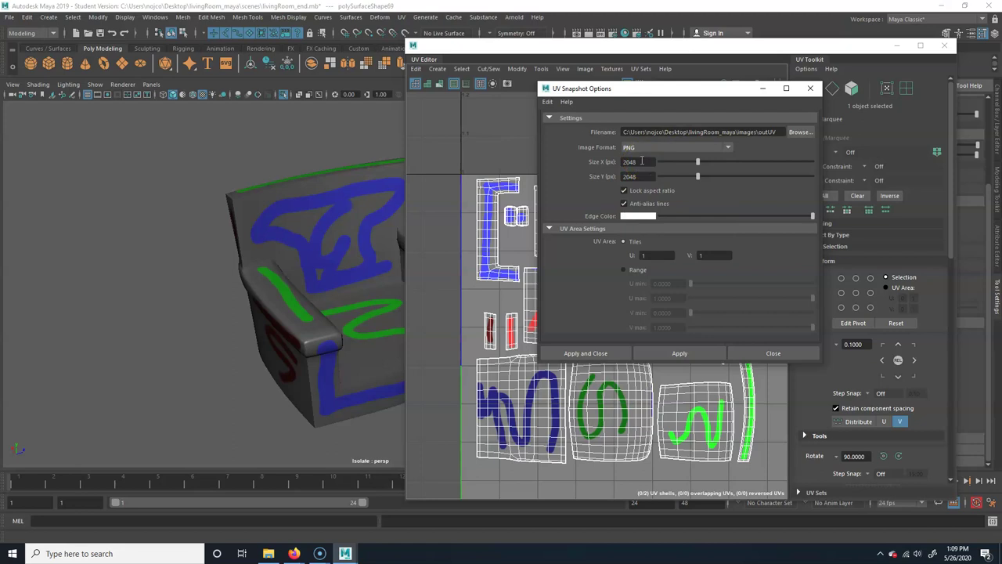
Set the UV snapshot size to 4096 by 4096 px
drag(695, 161, 714, 167)
double_click(638, 161)
text(4096)
key(Return)
double_click(654, 161)
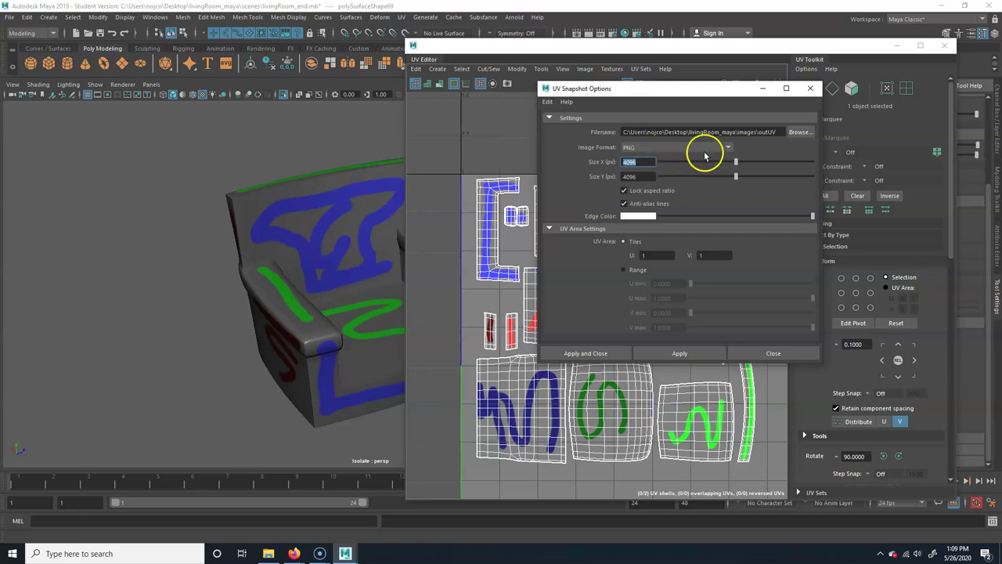
Export the UV snapshot as outUV into the livingRoom_maya project's images folder
drag(720, 131, 677, 131)
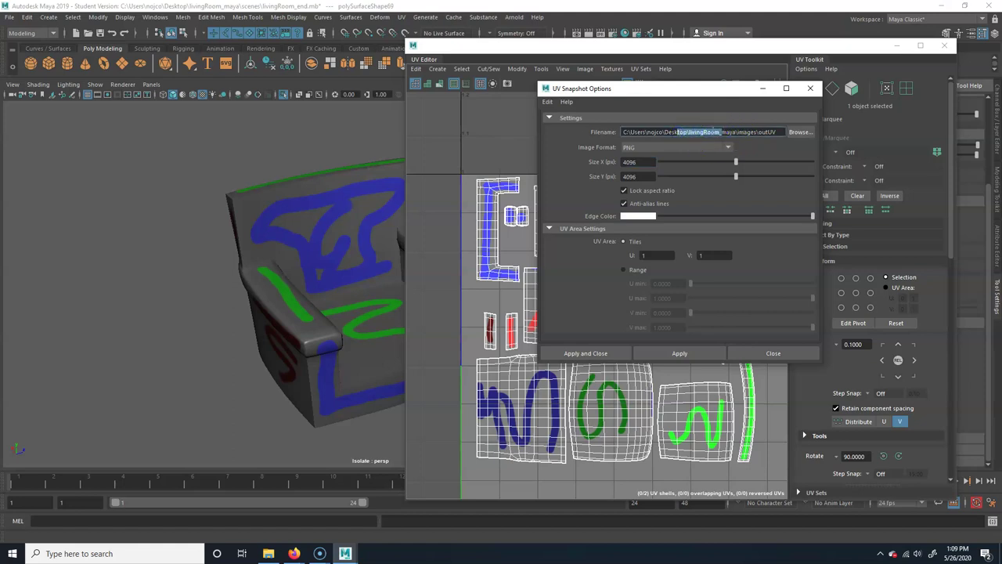
click(772, 131)
click(799, 131)
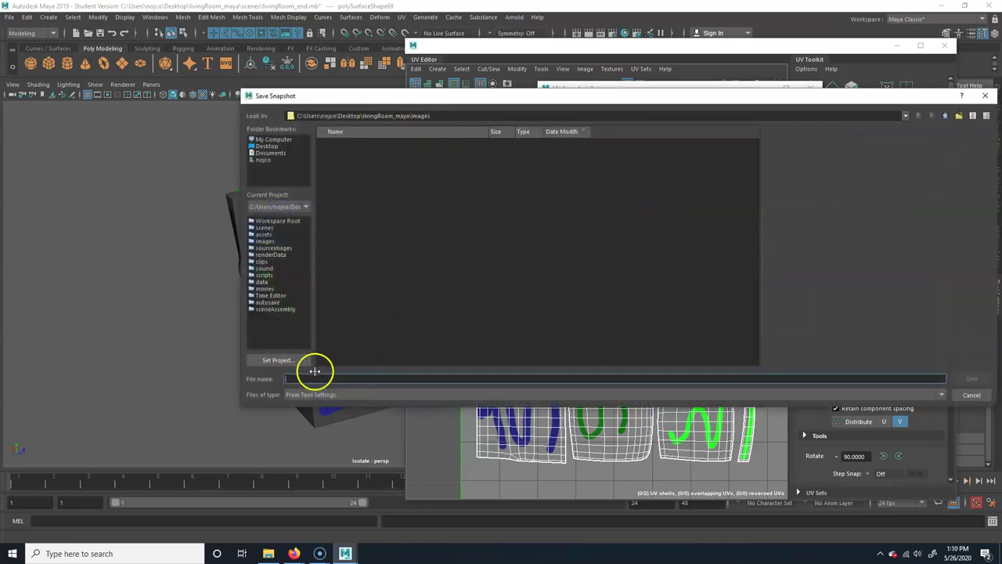
text(outUV)
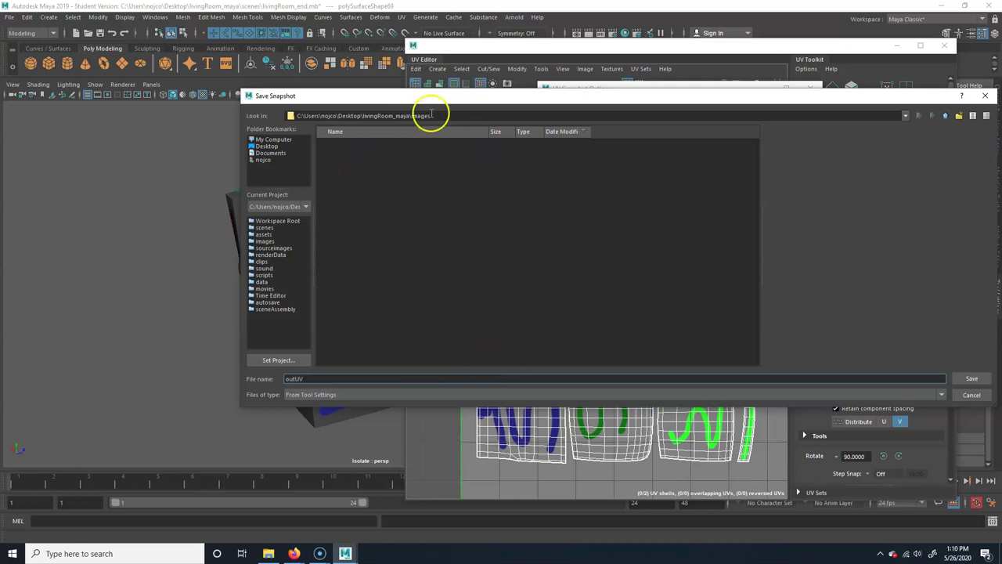
click(830, 355)
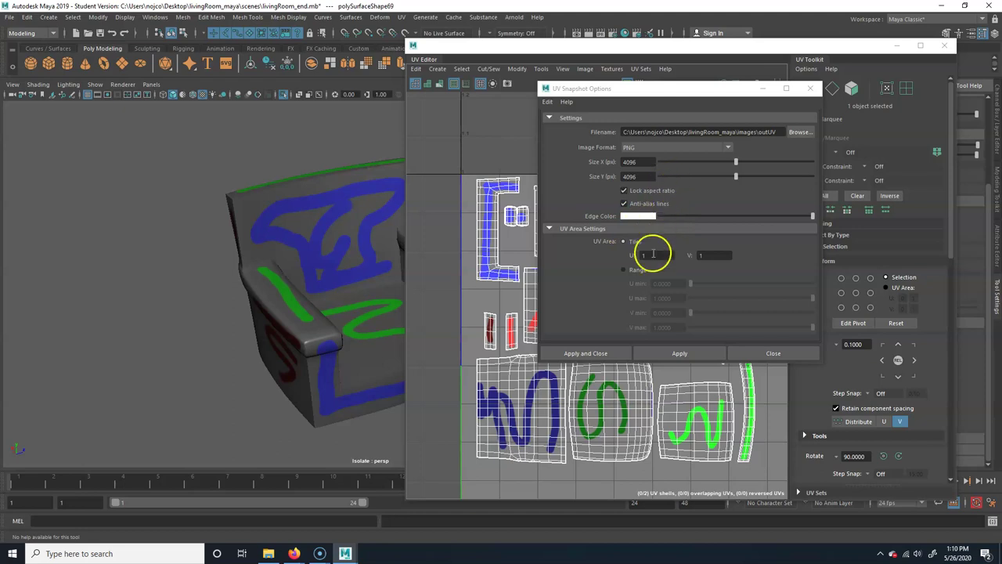
click(604, 351)
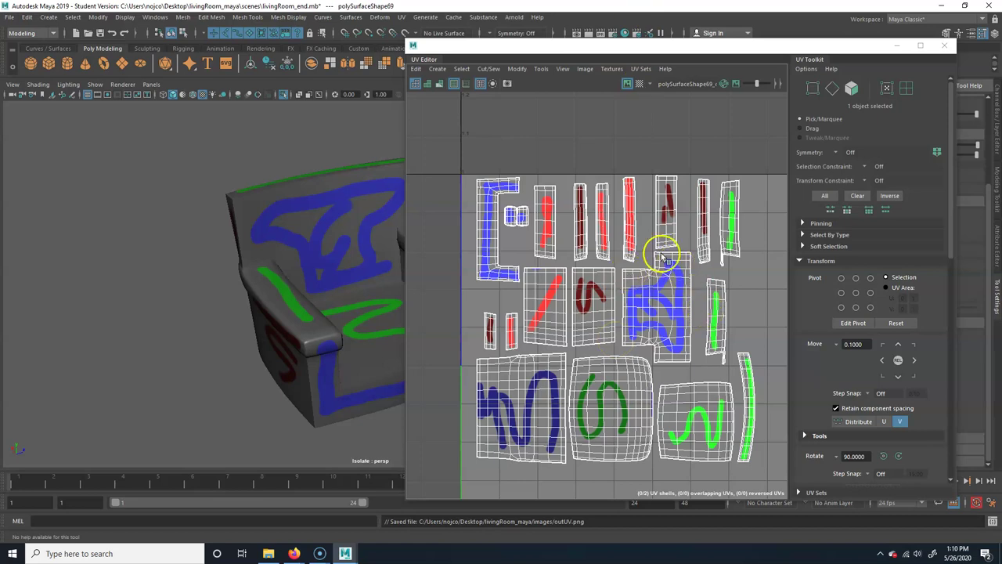
Find Adobe Photoshop 2020 through the Windows search and launch it
click(172, 553)
text(pho)
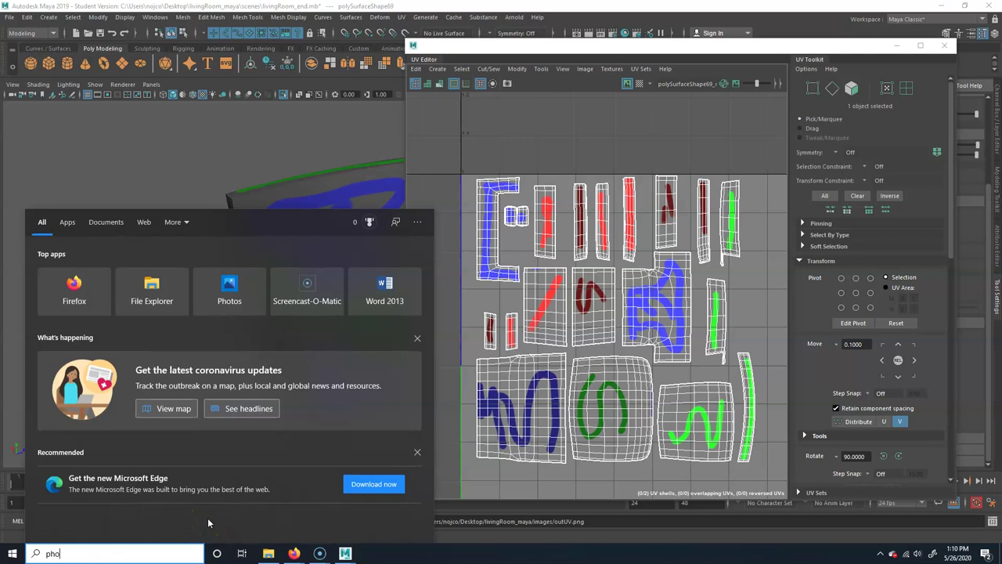
text(to)
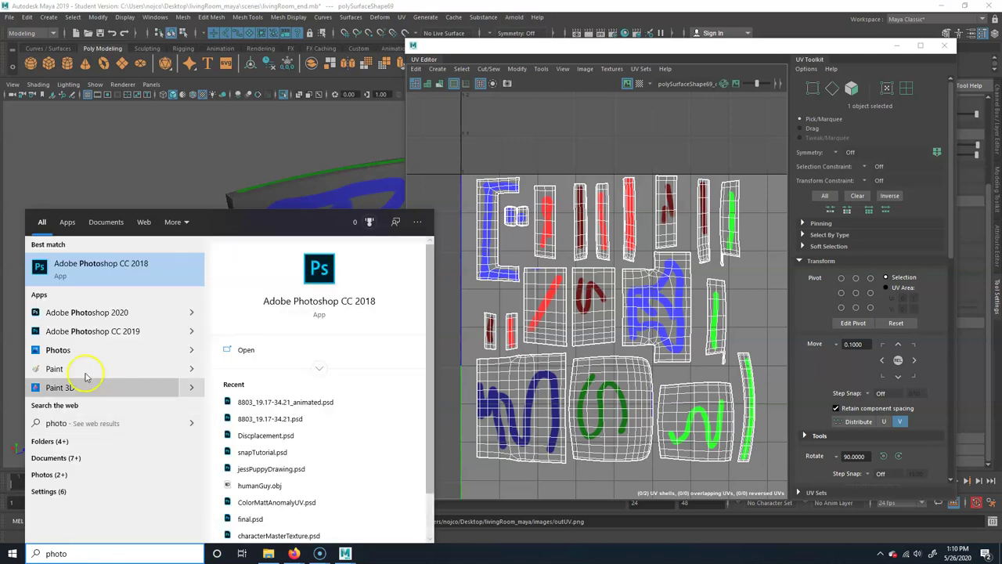
click(86, 313)
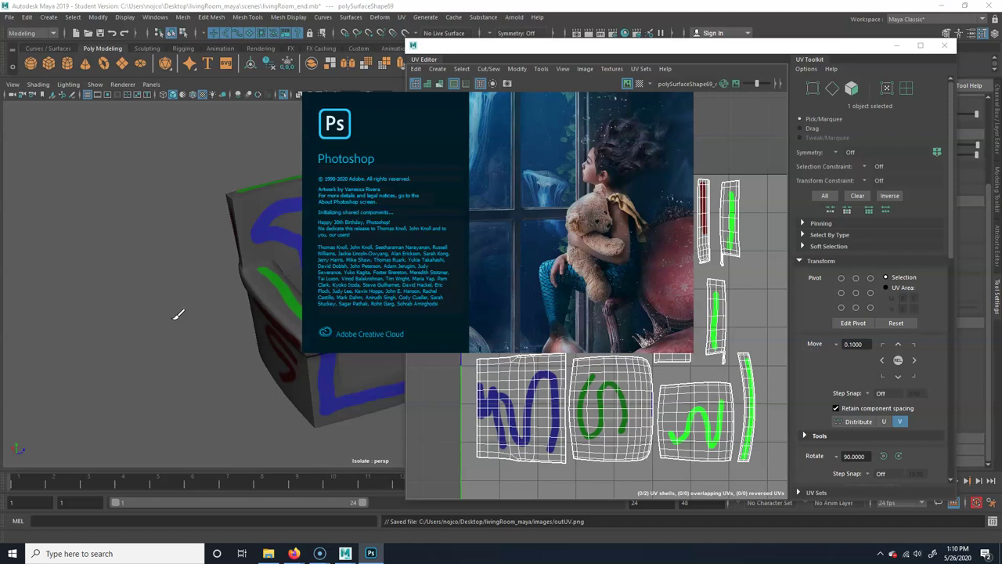
In File Explorer, go to livingRoom_maya > sourceimages > 3dPaintTextures > livingRoom_end and select polySurfaceShape69_color.png
click(268, 554)
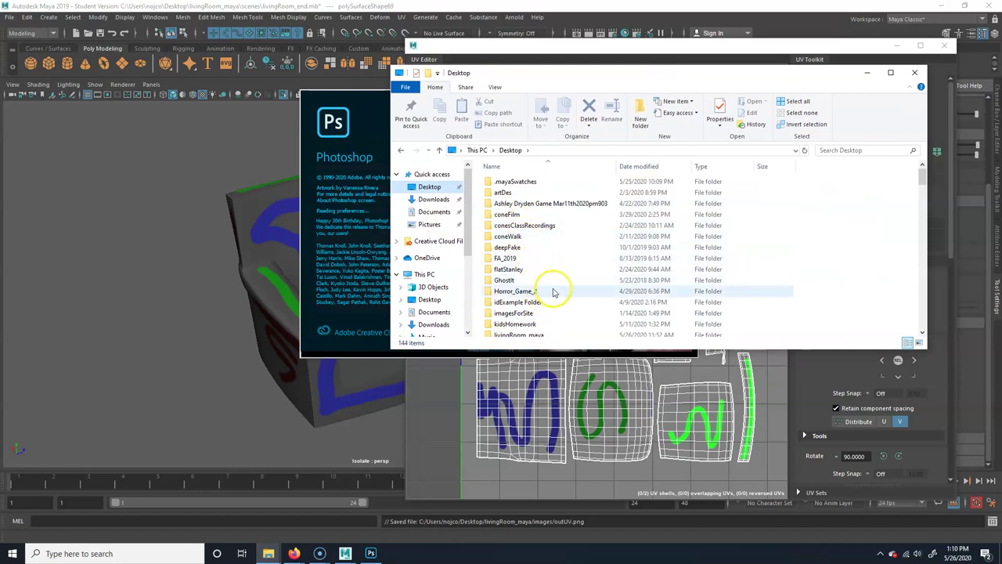
scroll(555, 288, down, 2)
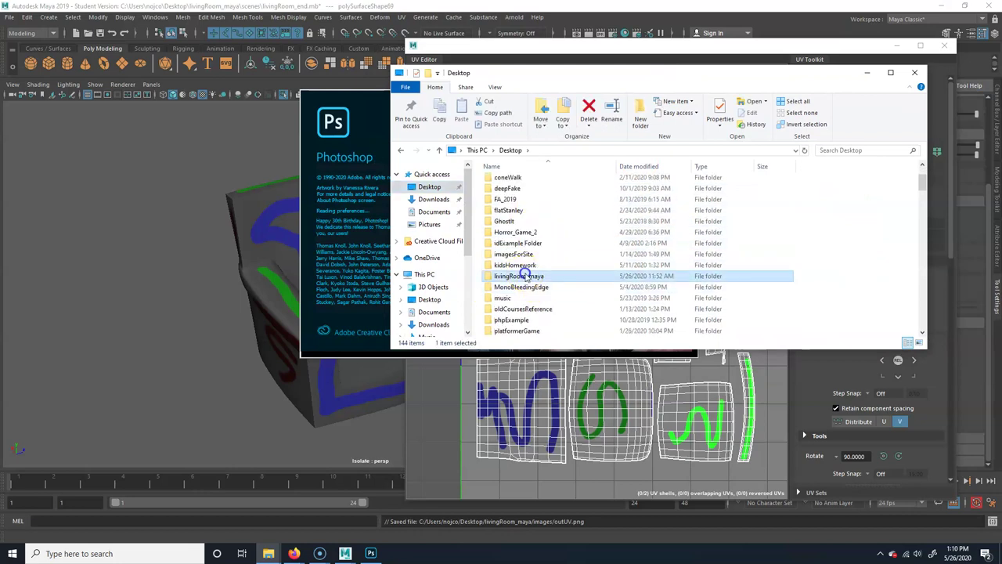
double_click(527, 277)
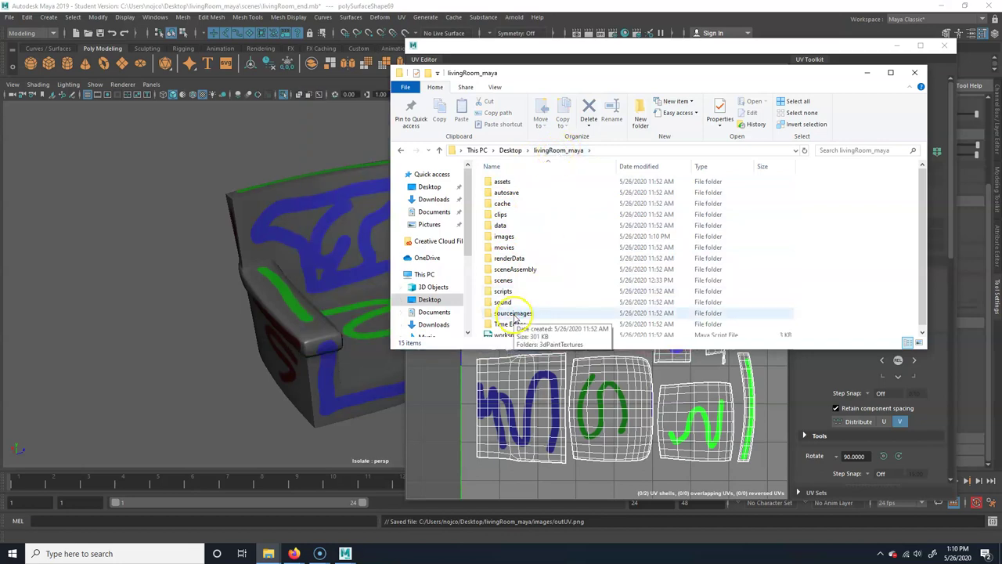
double_click(515, 315)
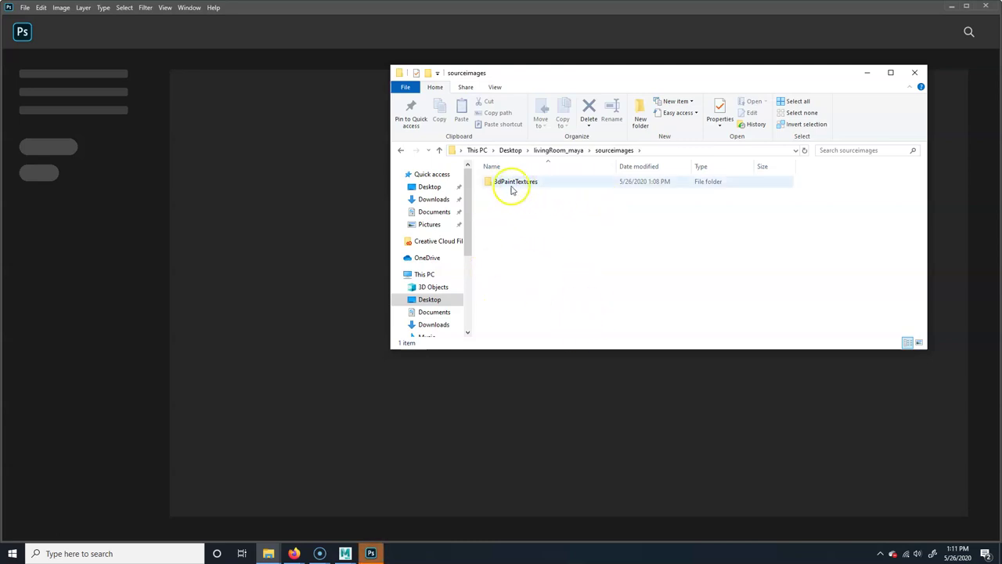
double_click(513, 184)
double_click(517, 183)
click(524, 201)
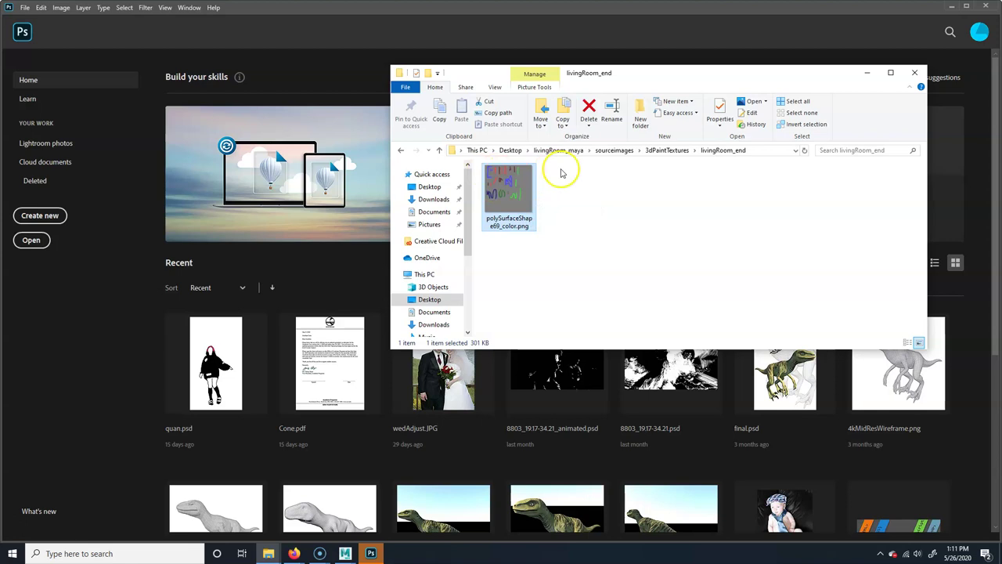
Open polySurfaceShape69_color.png in Photoshop and switch to the Essentials workspace
drag(513, 202, 125, 185)
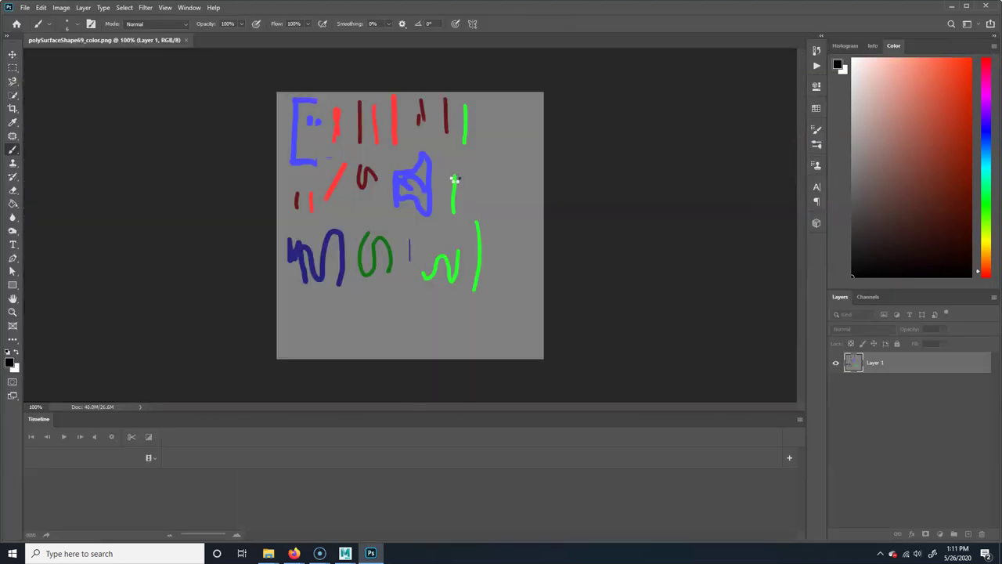
click(971, 24)
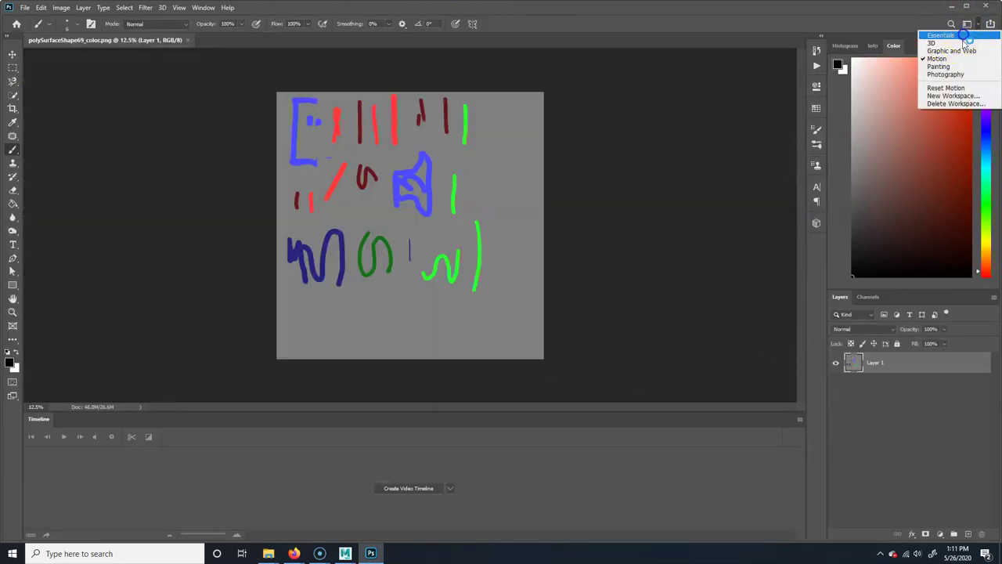
click(944, 35)
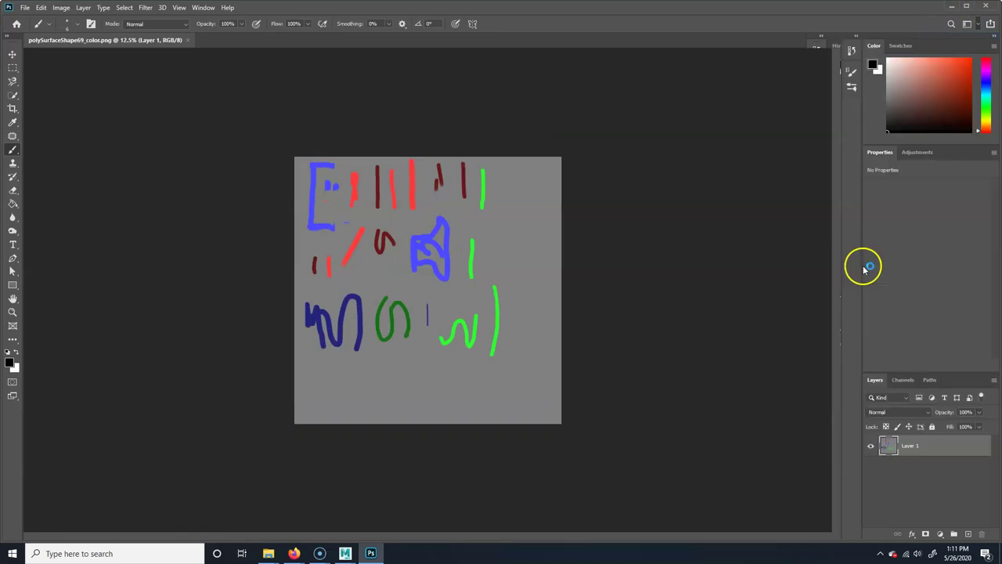
Open outUV.png from the livingRoom_maya images folder as a second document
click(25, 8)
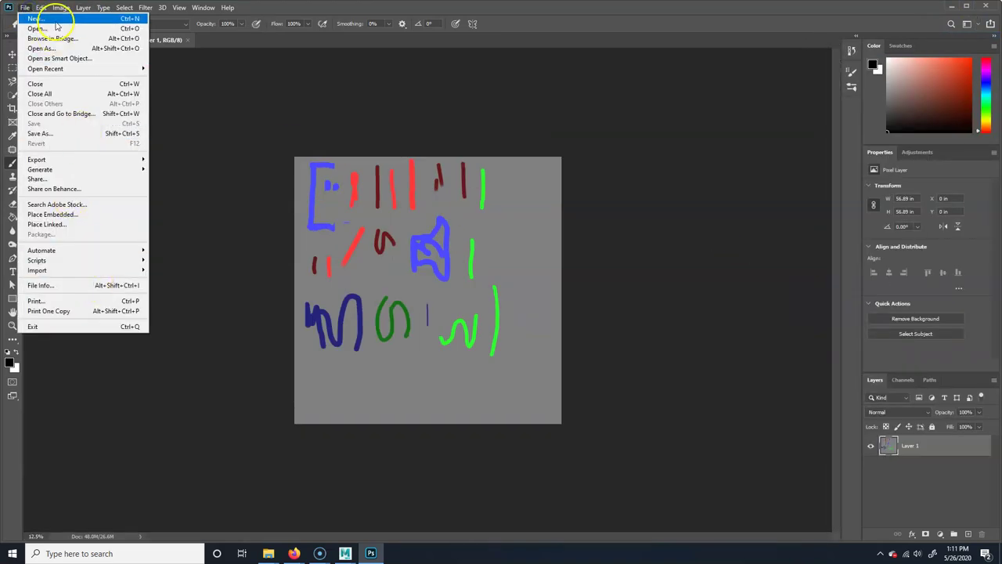
click(354, 183)
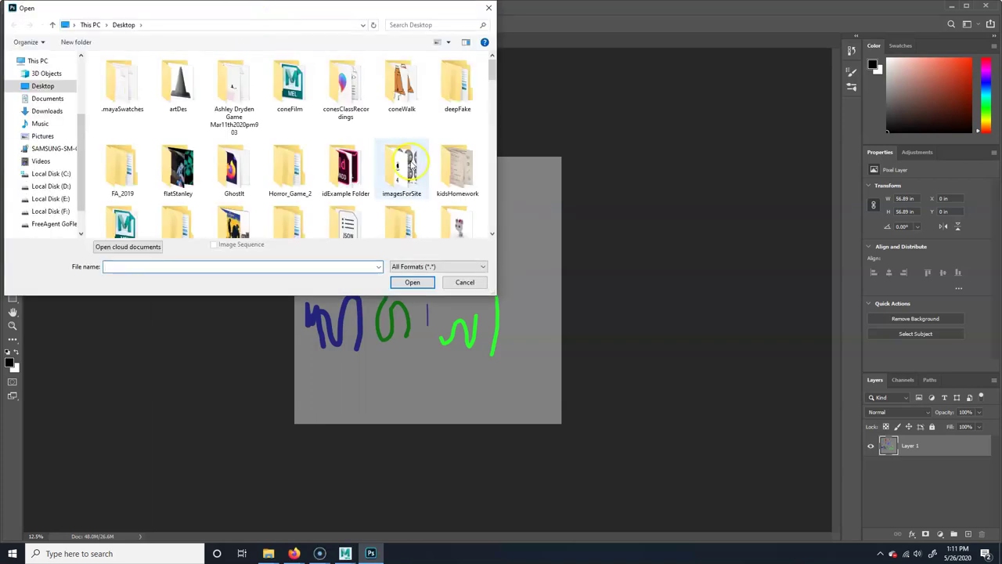
scroll(415, 180, down, 2)
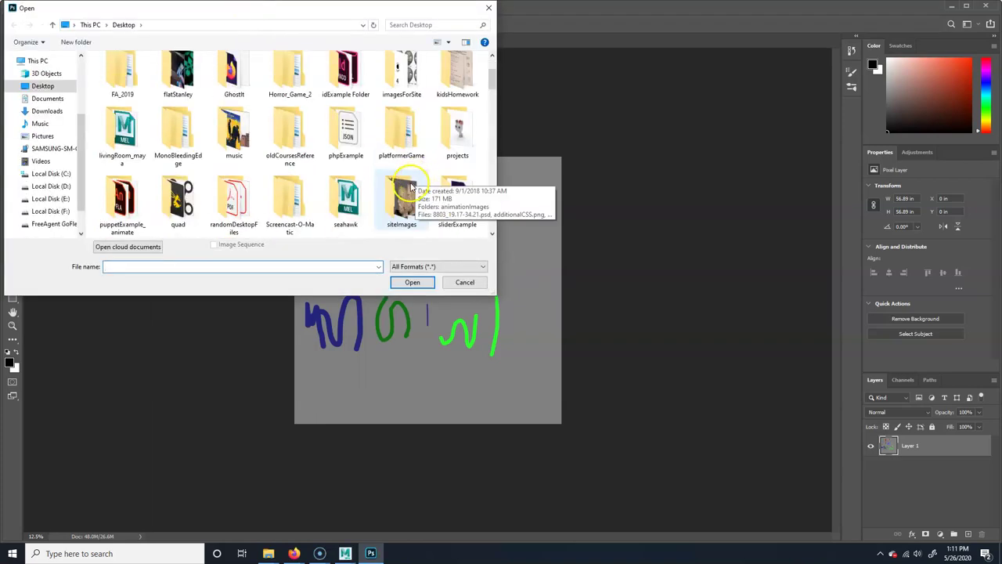
double_click(123, 131)
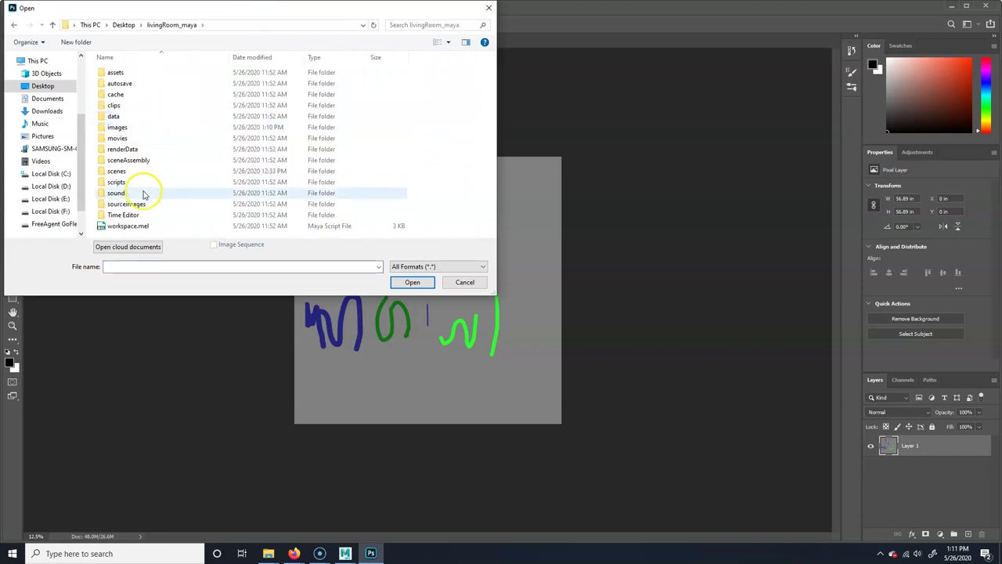
click(131, 128)
double_click(131, 127)
click(103, 78)
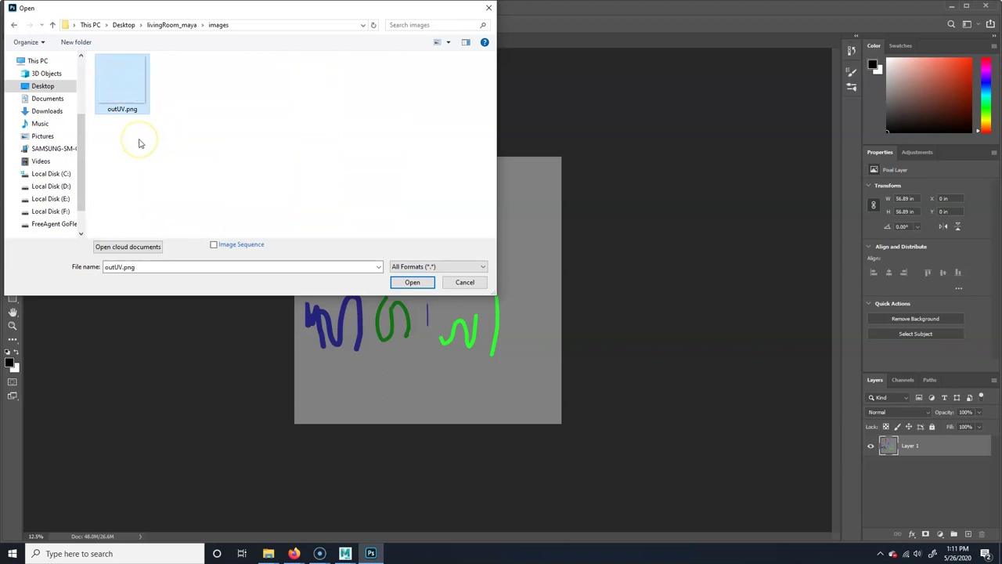
click(412, 282)
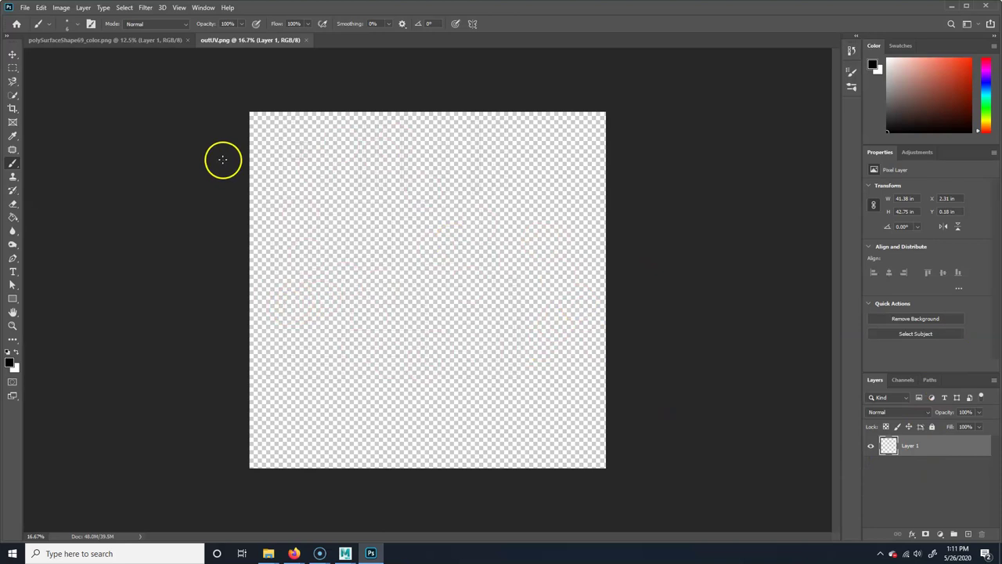
Close the polySurfaceShape69_color.png document and reopen it from the recent files
click(195, 40)
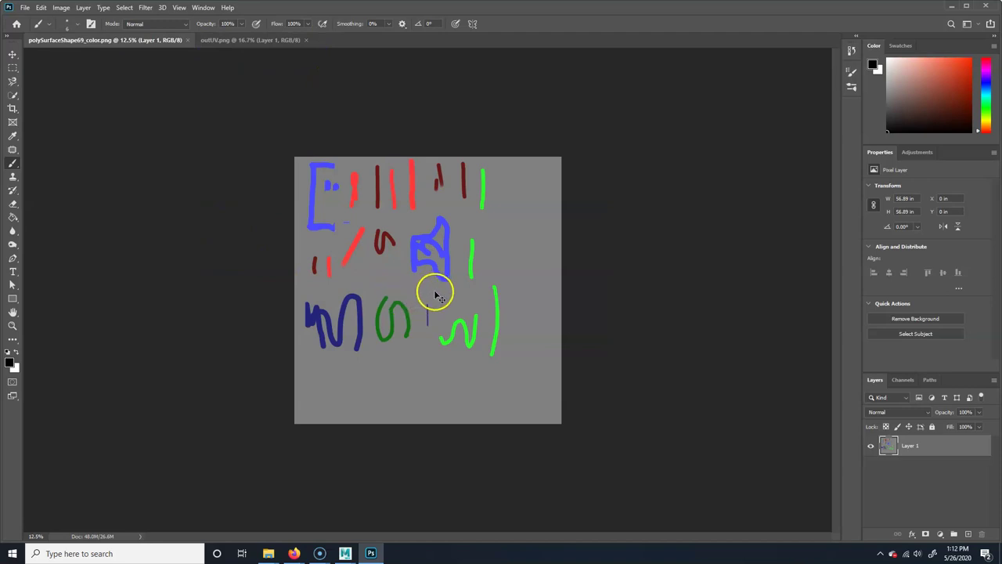
key(ctrl+w)
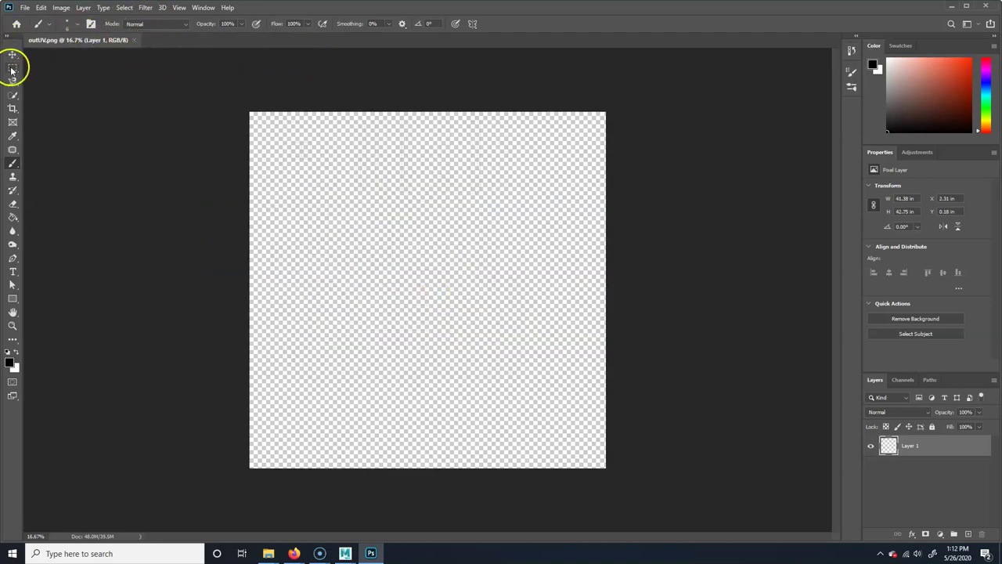
click(27, 8)
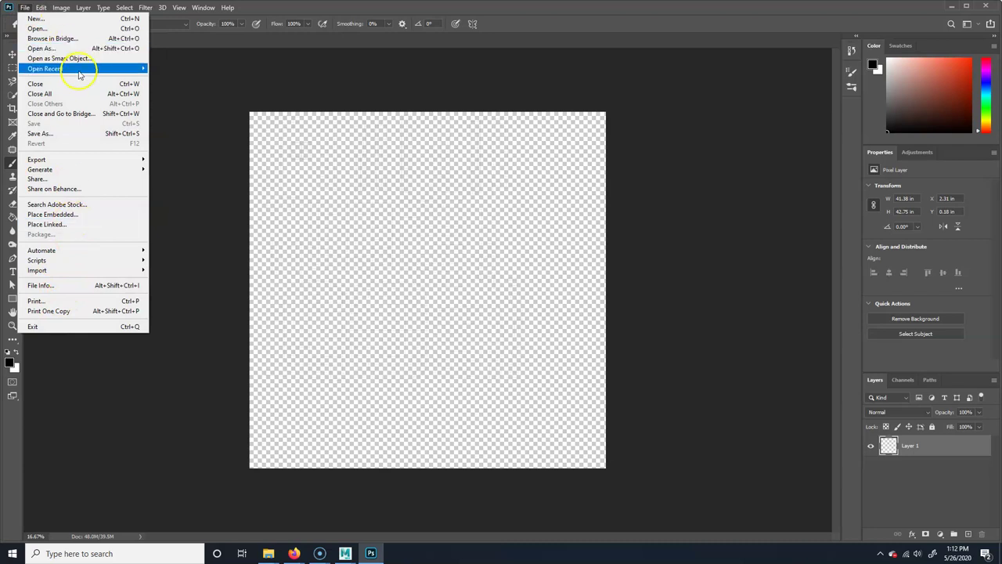
mouse_move(78, 70)
click(239, 77)
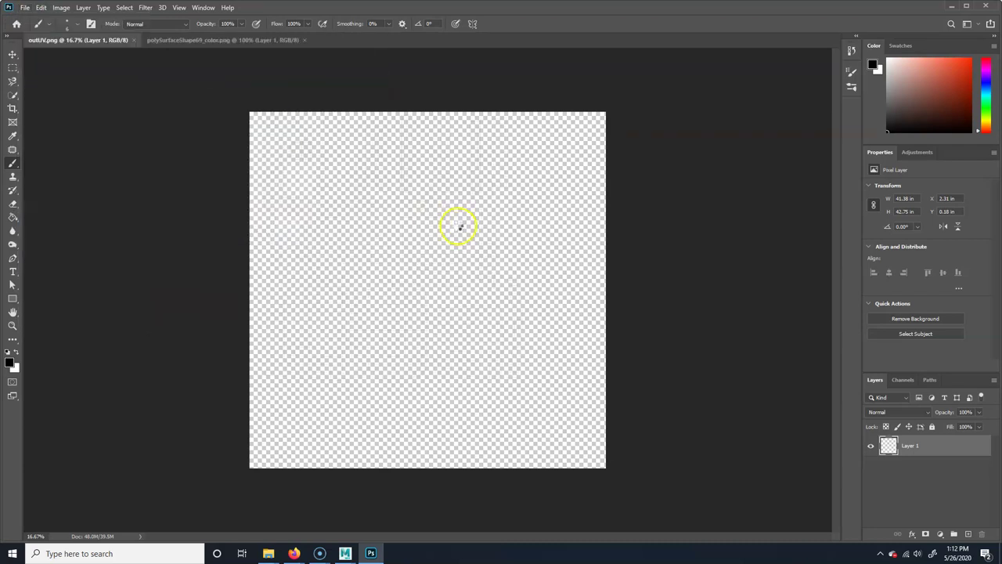
Copy the whole polySurfaceShape69_color.png image into outUV.png and place it beneath the UV wireframe layer
key(ctrl+Tab)
key(ctrl+a)
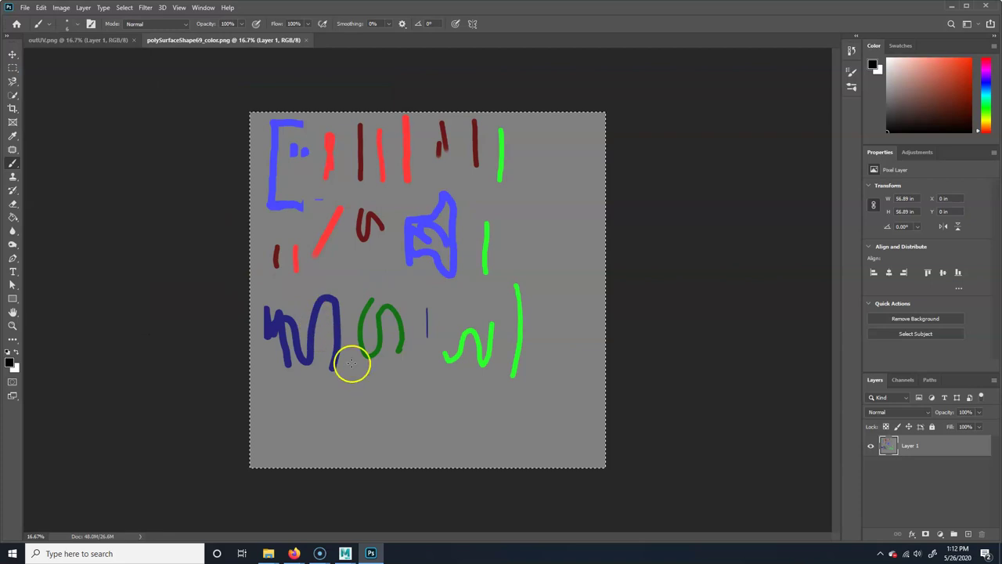
click(74, 40)
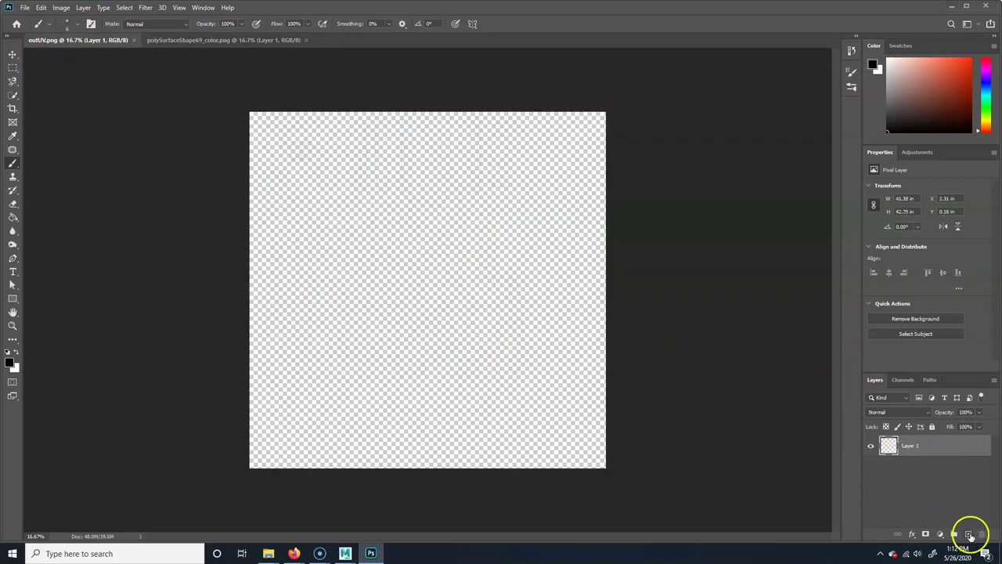
key(ctrl+v)
drag(922, 446, 928, 477)
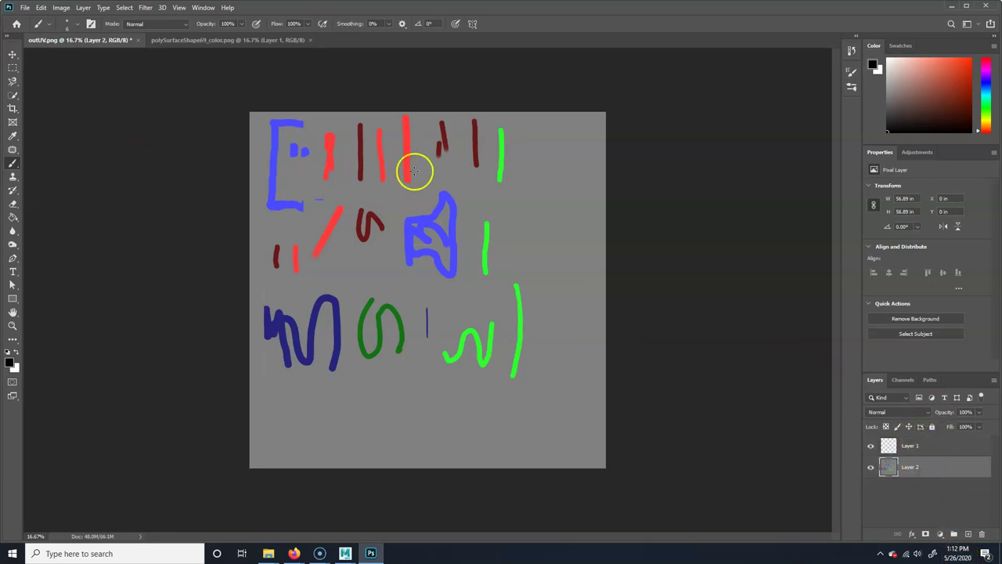
Examine how the UV wireframe lines up with the painted color strokes across the texture
ctrl+drag(415, 170, 417, 175)
scroll(591, 327, up, 10)
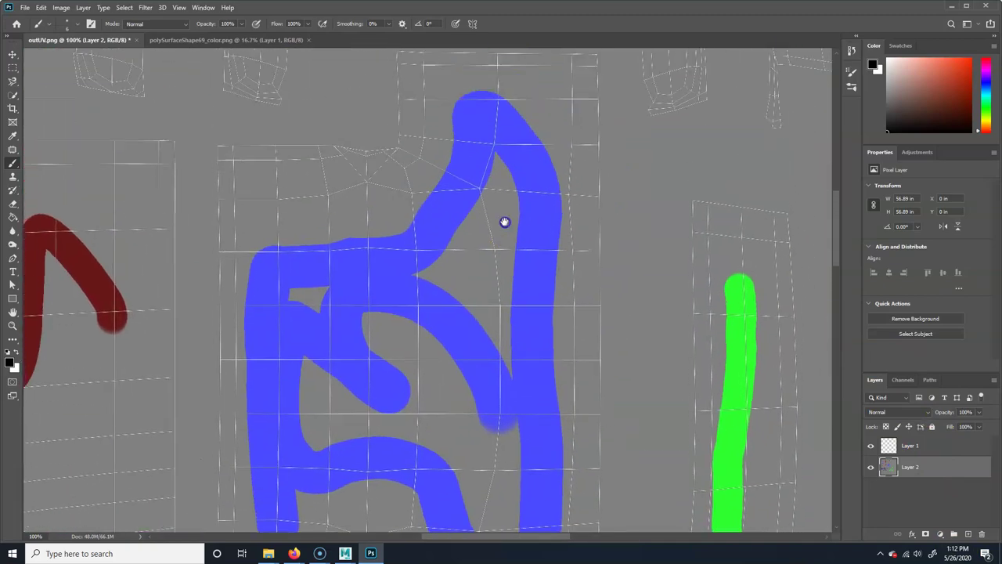
mouse_move(546, 264)
mouse_down()
mouse_move(622, 416)
mouse_move(629, 378)
mouse_move(477, 351)
mouse_up()
mouse_move(407, 370)
mouse_down()
mouse_move(616, 172)
mouse_move(628, 365)
mouse_move(656, 120)
mouse_move(664, 412)
mouse_up()
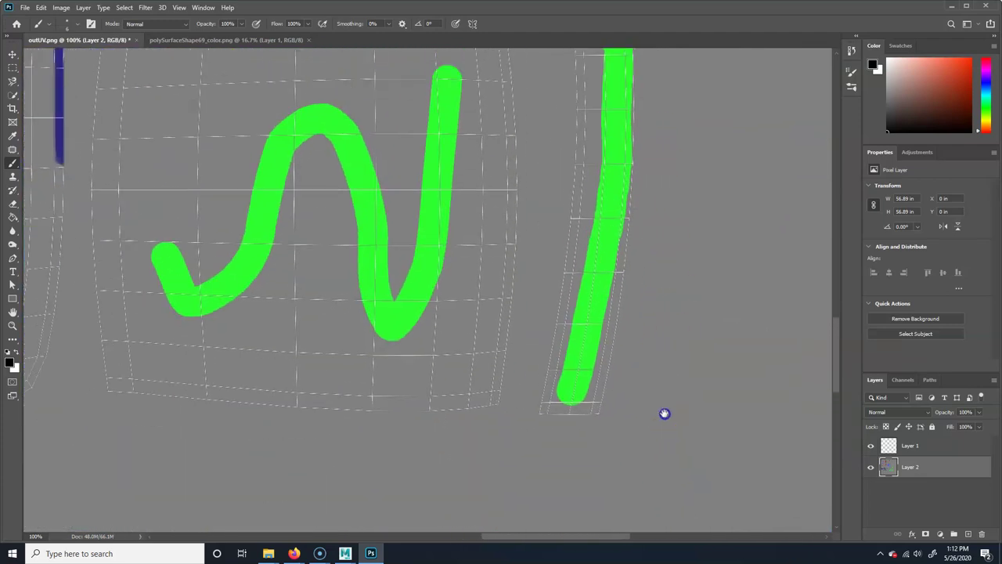
key(ctrl+minus)
key(ctrl+minus)
key(ctrl+minus)
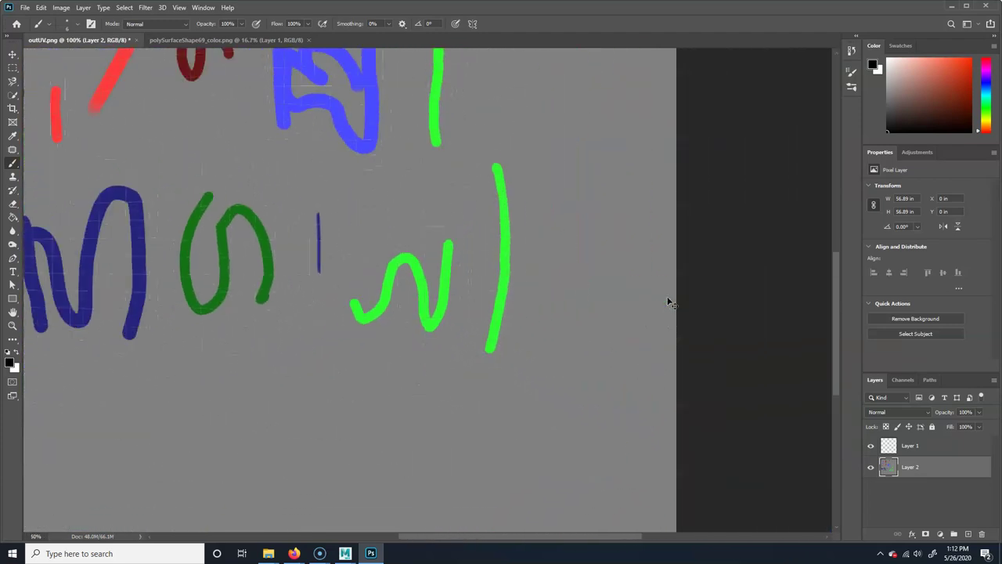
mouse_move(395, 213)
mouse_down()
mouse_move(418, 302)
mouse_move(560, 419)
mouse_move(644, 233)
mouse_move(530, 302)
mouse_up()
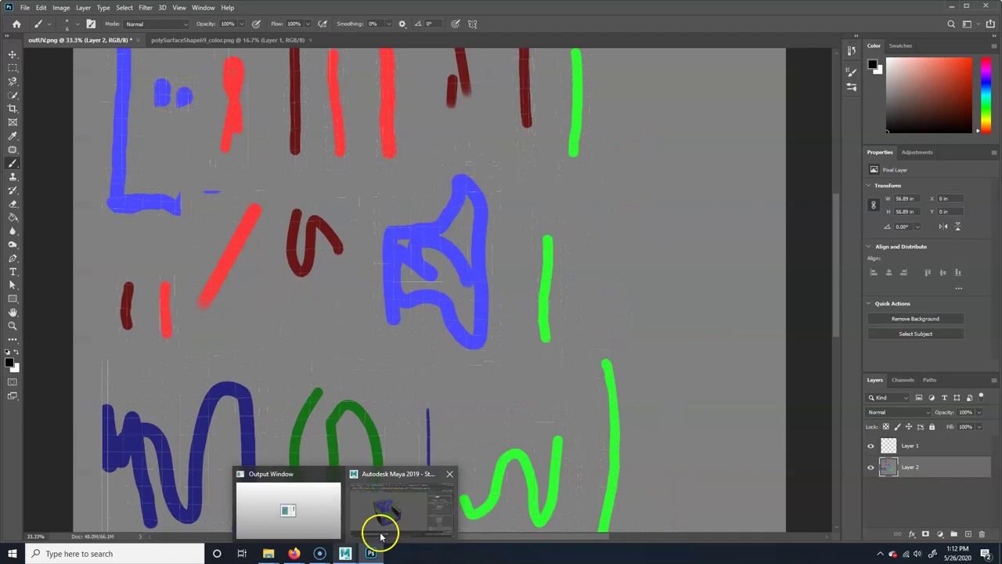
Close outUV.png without saving the changes and switch to Maya
click(139, 39)
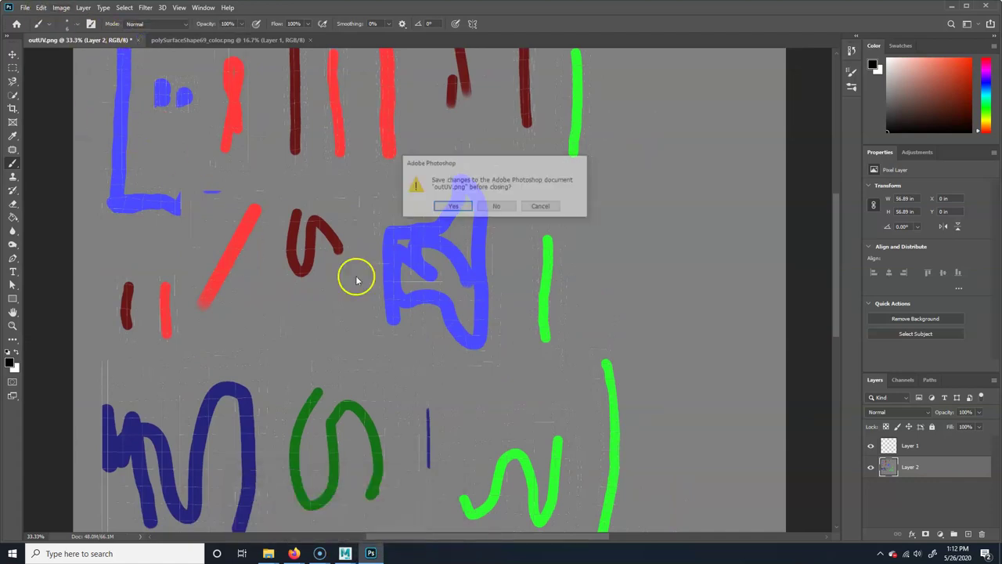
key(Escape)
mouse_move(346, 548)
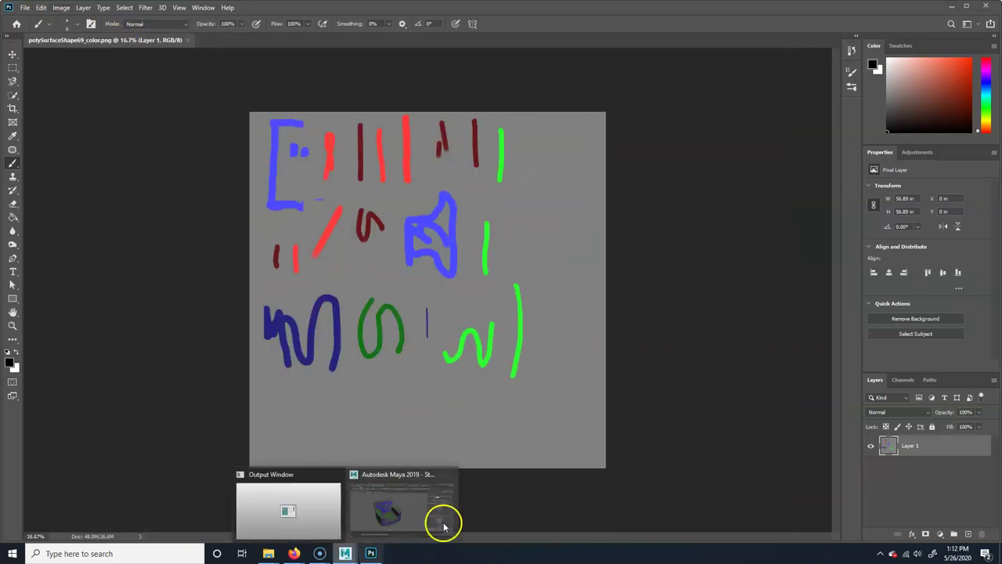
click(443, 522)
Leave the 3D Paint Tool, turn off the armchair's isolation, and select all of the armchair's pieces from above
key(f)
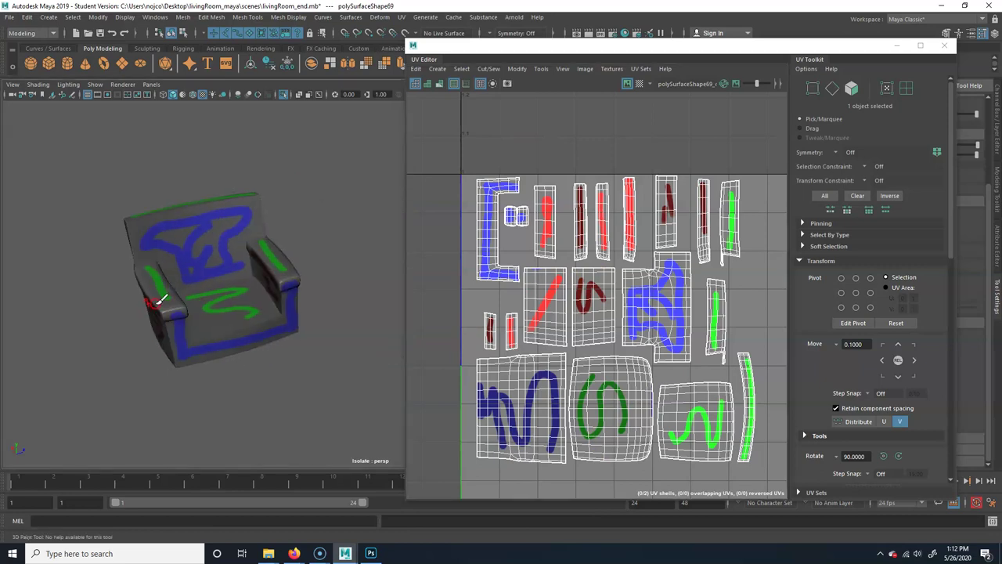
key(q)
click(329, 340)
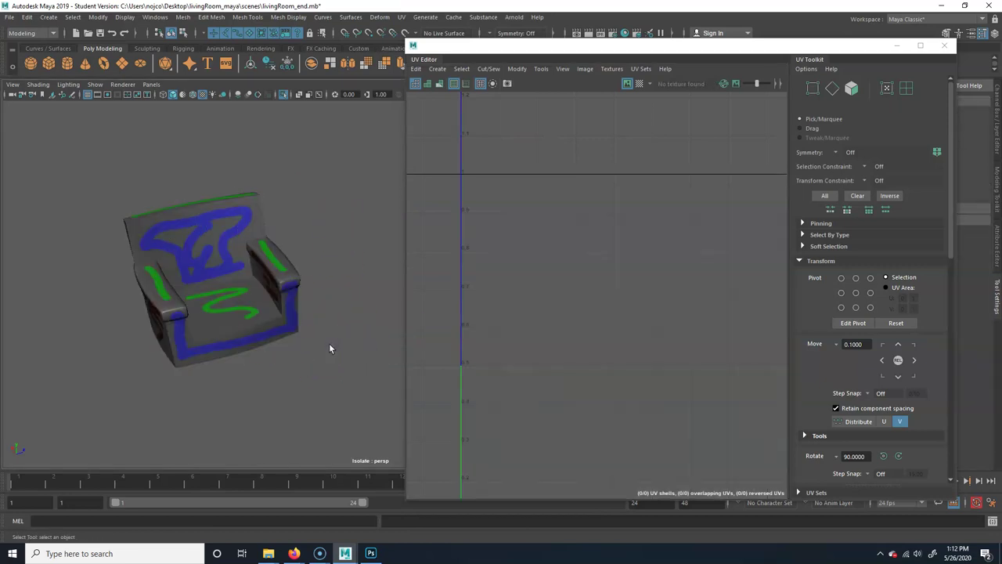
key(ctrl+1)
alt+drag(367, 336, 297, 321)
drag(185, 314, 431, 113)
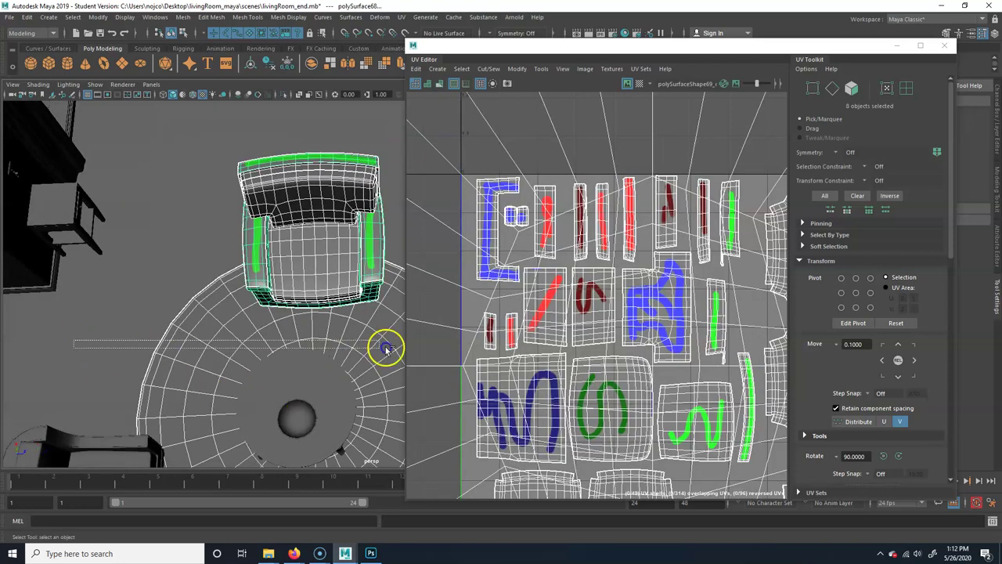
alt+drag(286, 346, 282, 385)
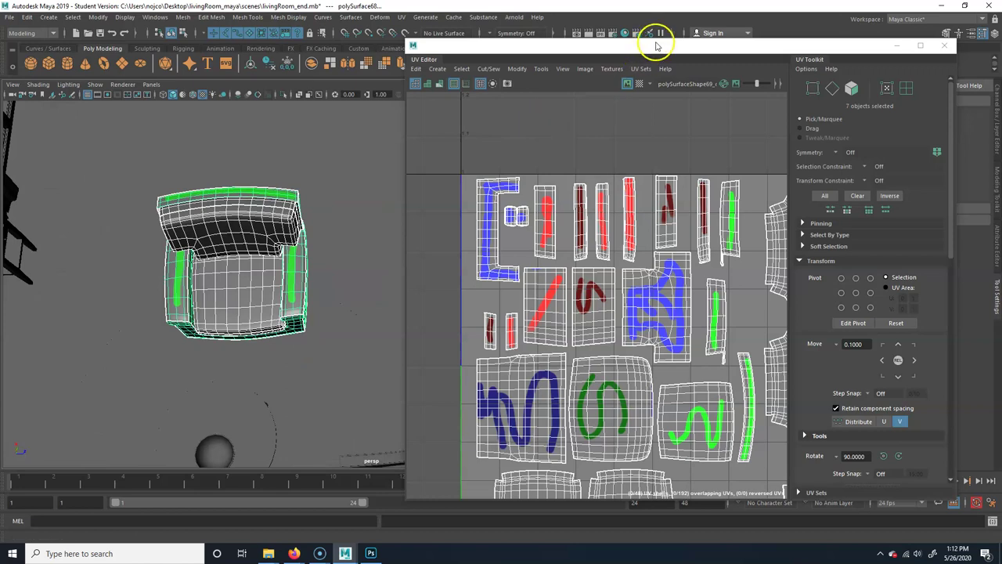
Export a 4096 x 4096 PNG UV snapshot of the selected armchair pieces, overwriting outUV in the livingRoom_maya images folder
click(643, 70)
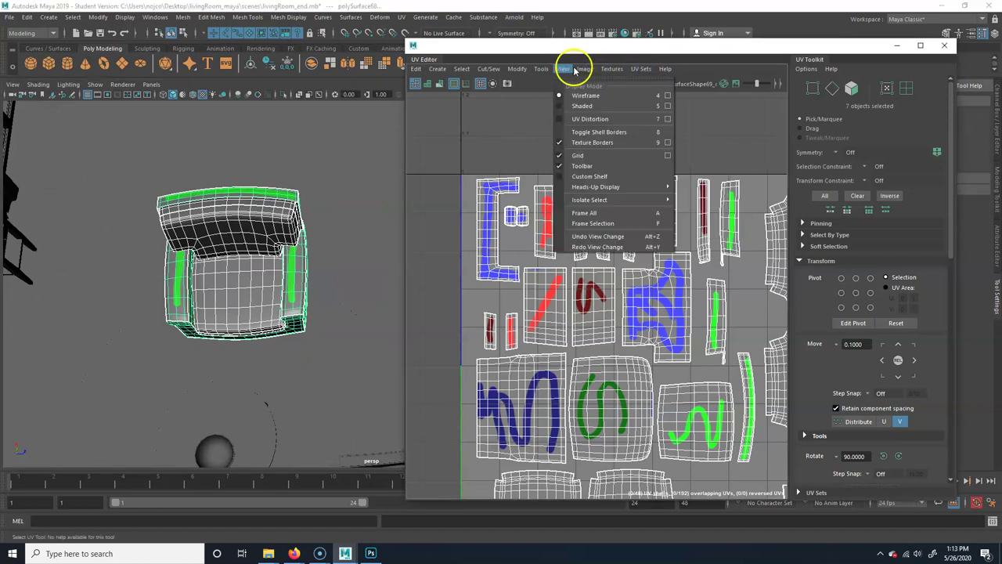
click(612, 243)
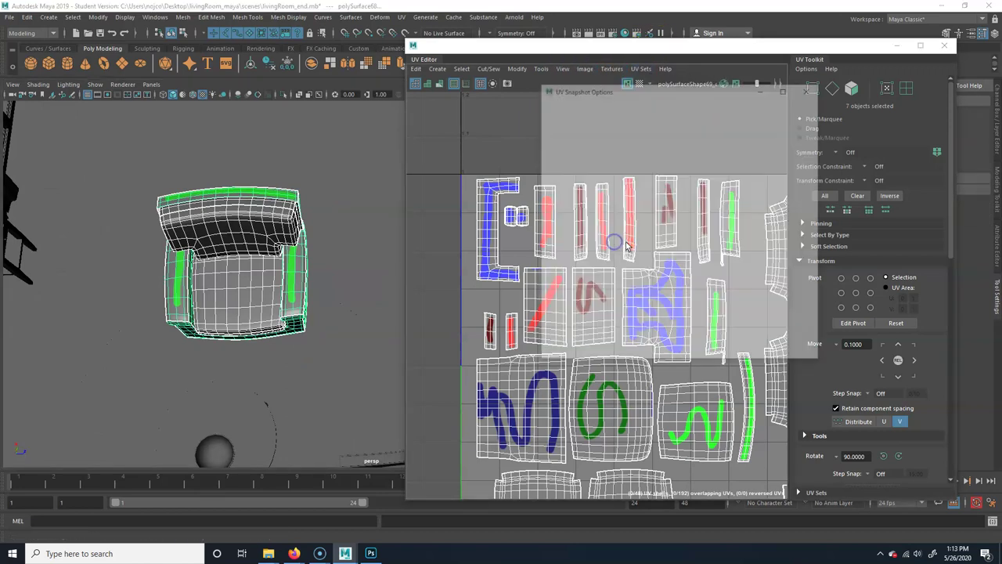
click(772, 132)
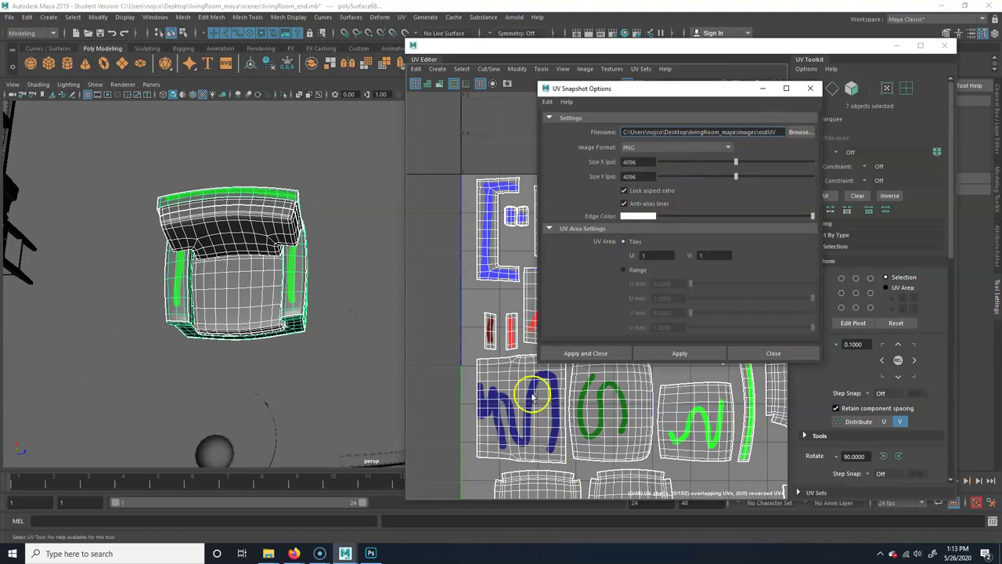
click(599, 353)
click(475, 284)
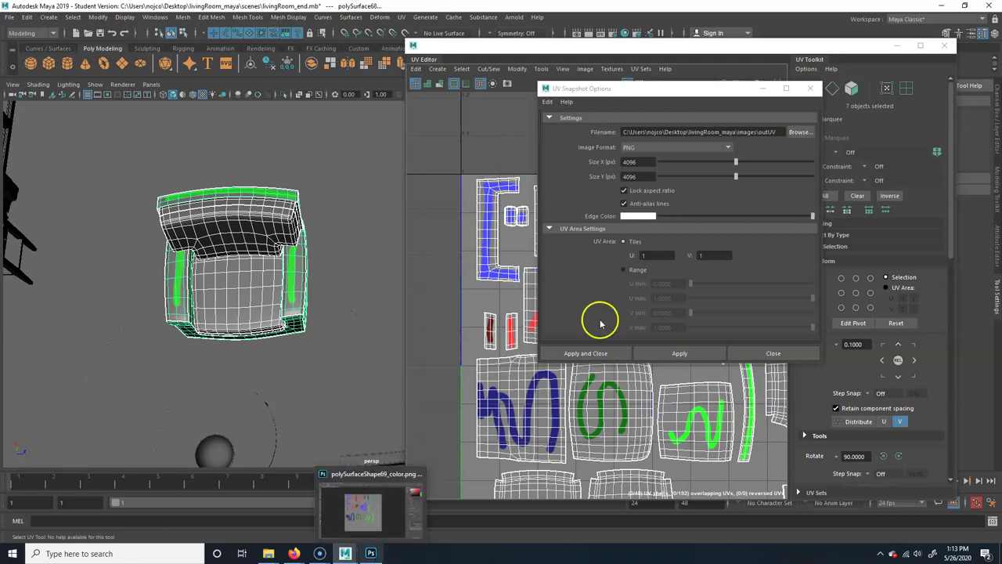
Switch to Photoshop and open the re-exported outUV.png from the recent files
click(373, 546)
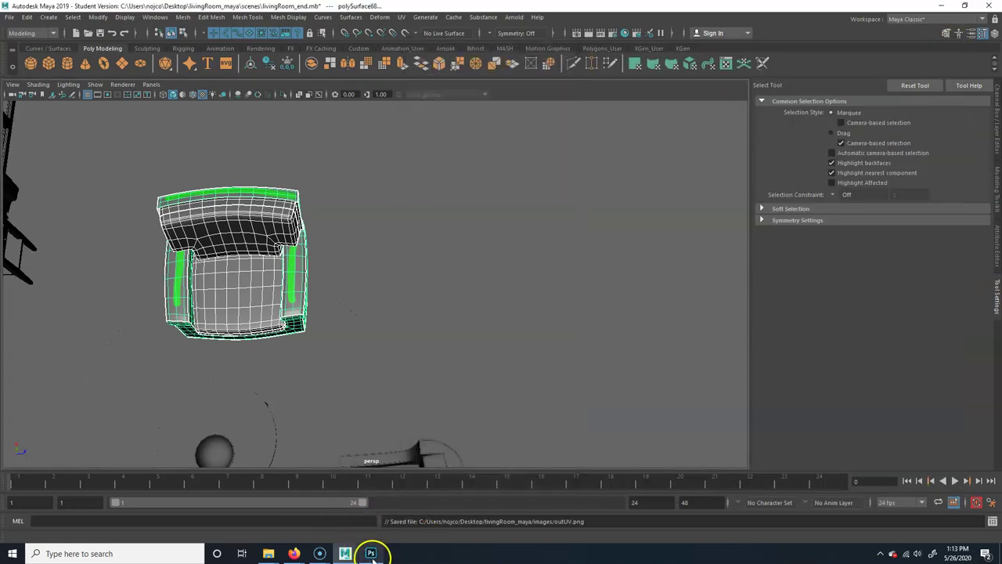
click(25, 8)
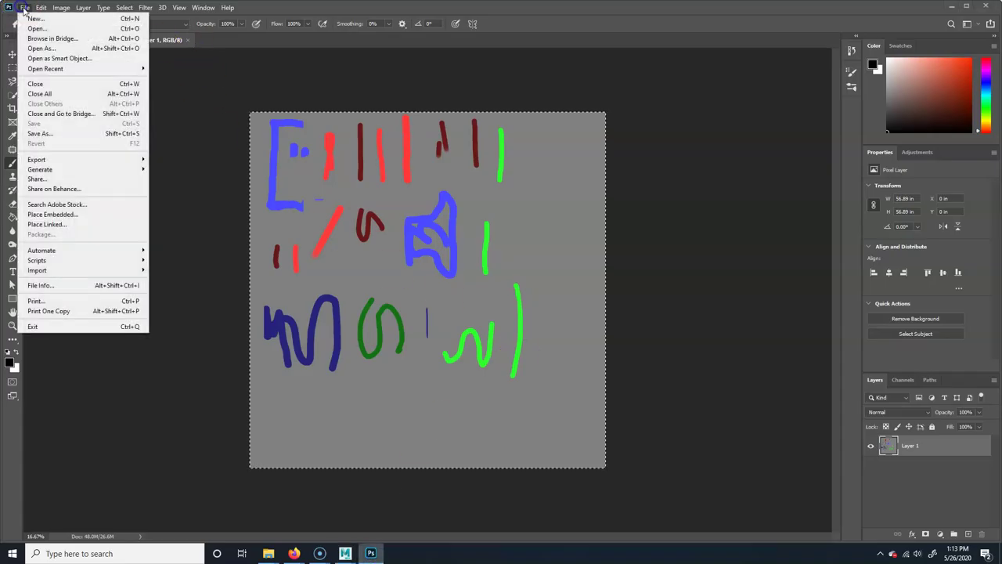
mouse_move(114, 71)
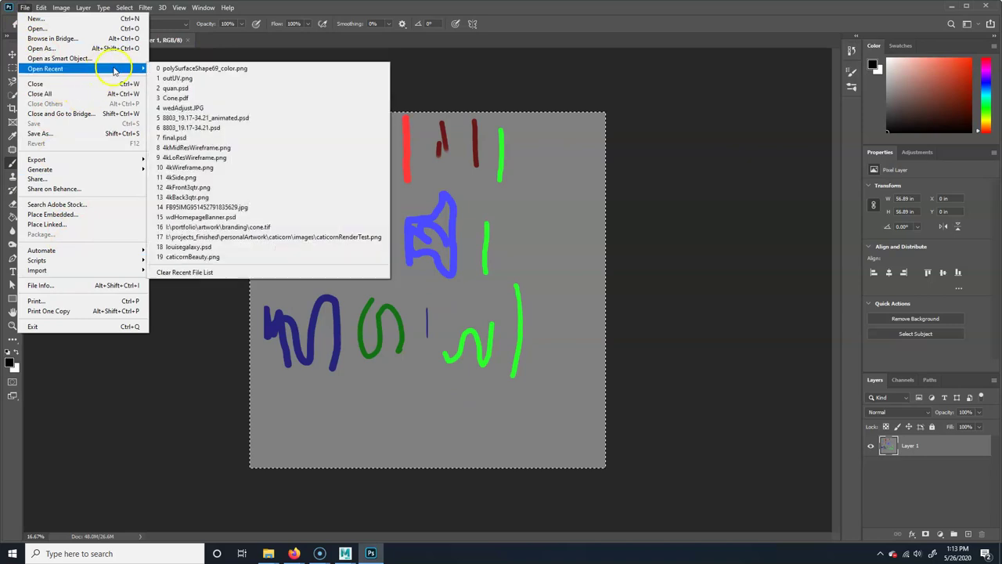
click(192, 79)
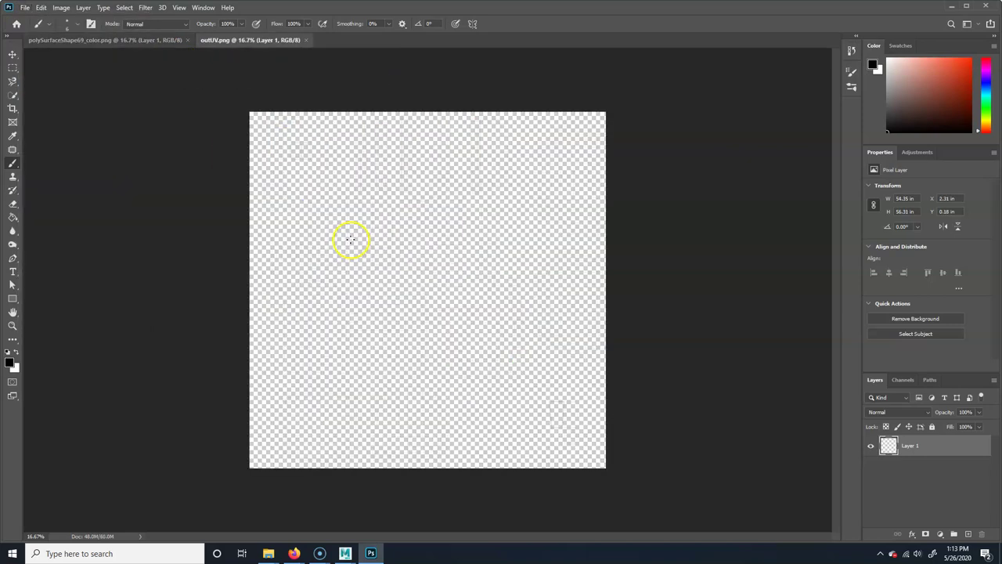
Paste the copied color texture into the reopened outUV.png and move it below the UV wireframe layer
click(146, 40)
click(250, 40)
key(ctrl+v)
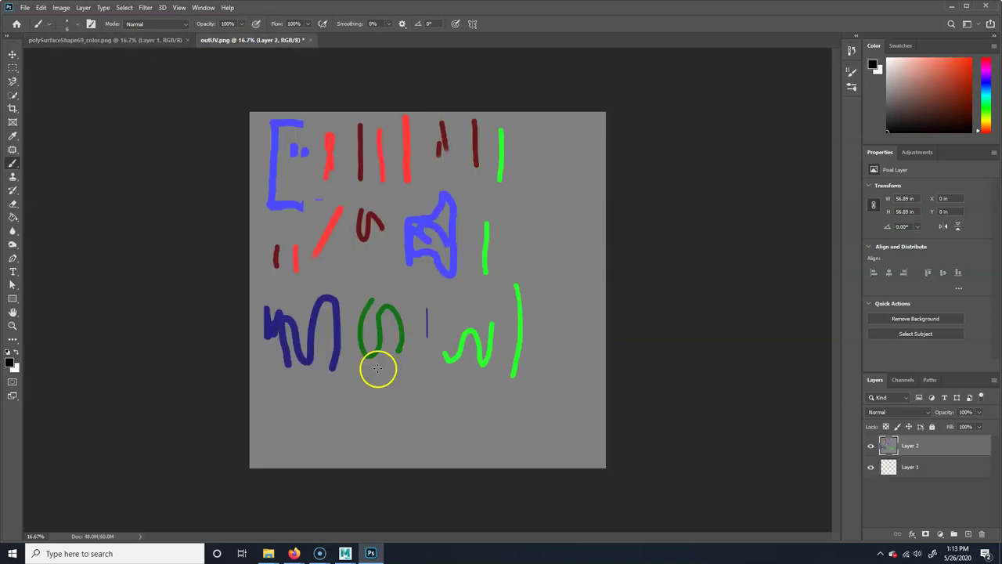
drag(920, 454, 920, 474)
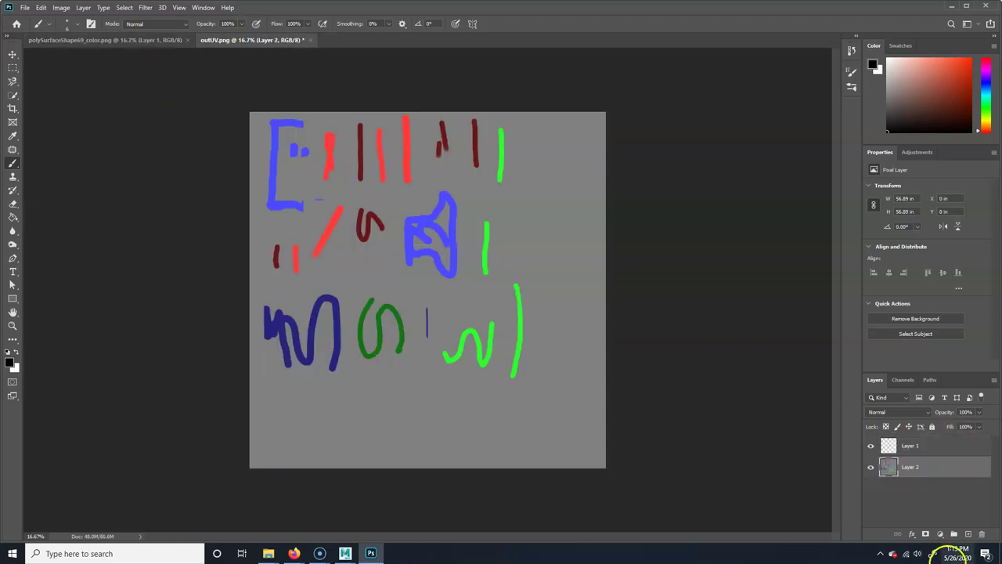
Rename the UV wireframe layer to uvSnapshot and lock it
double_click(909, 446)
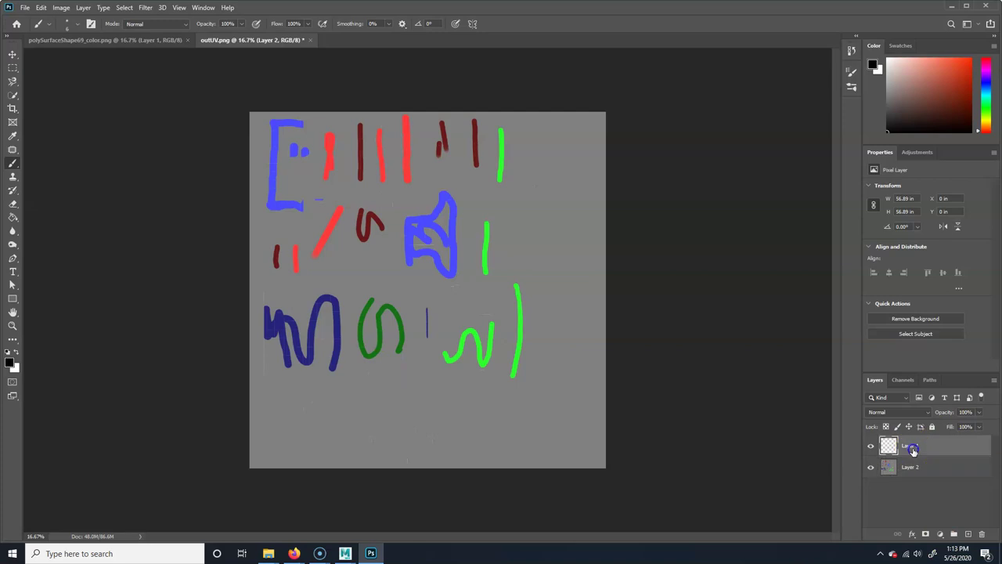
click(979, 448)
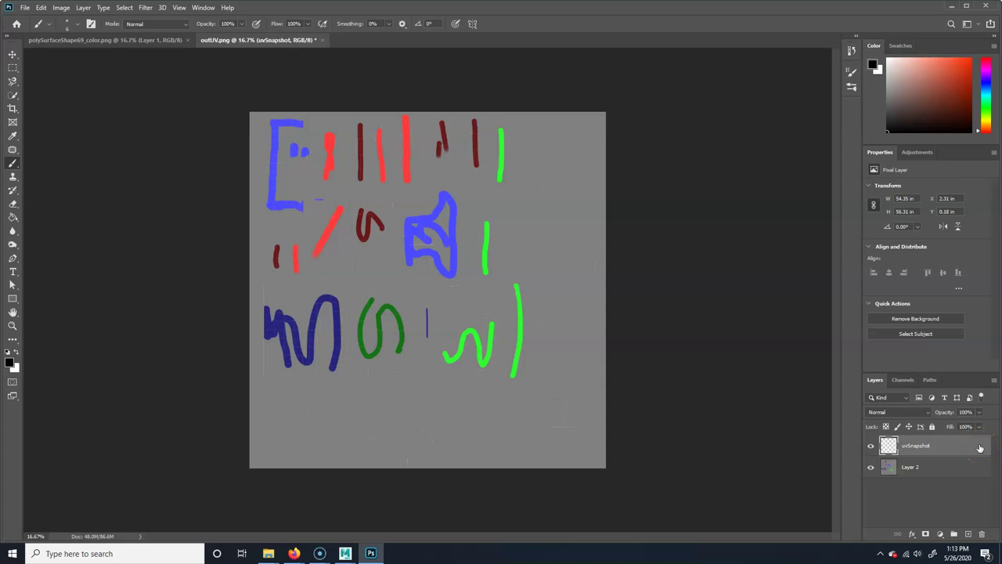
click(932, 426)
Examine the locked UV wireframe up close over the painted strokes to judge its visibility
key(ctrl+plus)
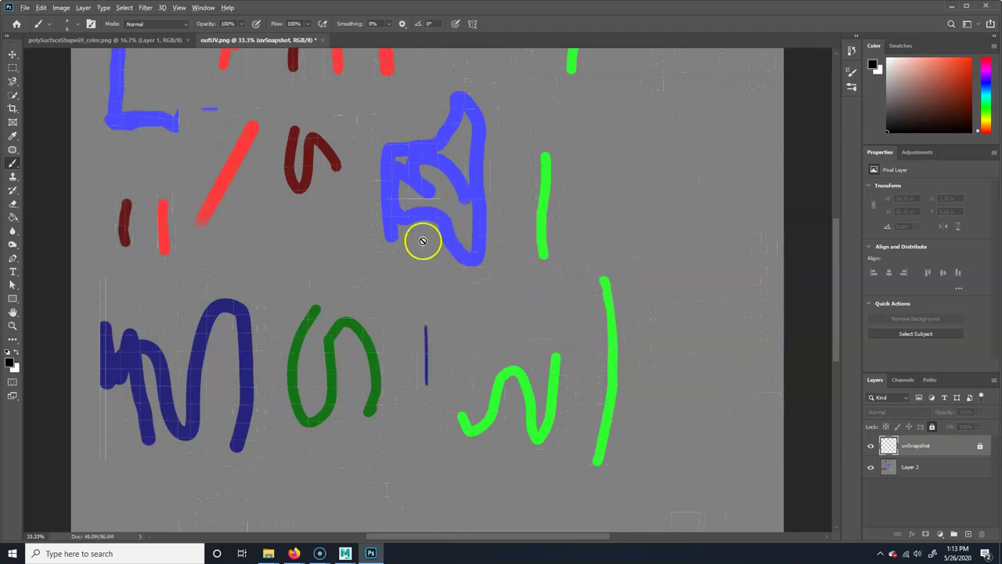
key(ctrl+plus)
key(ctrl+plus)
key(ctrl+plus)
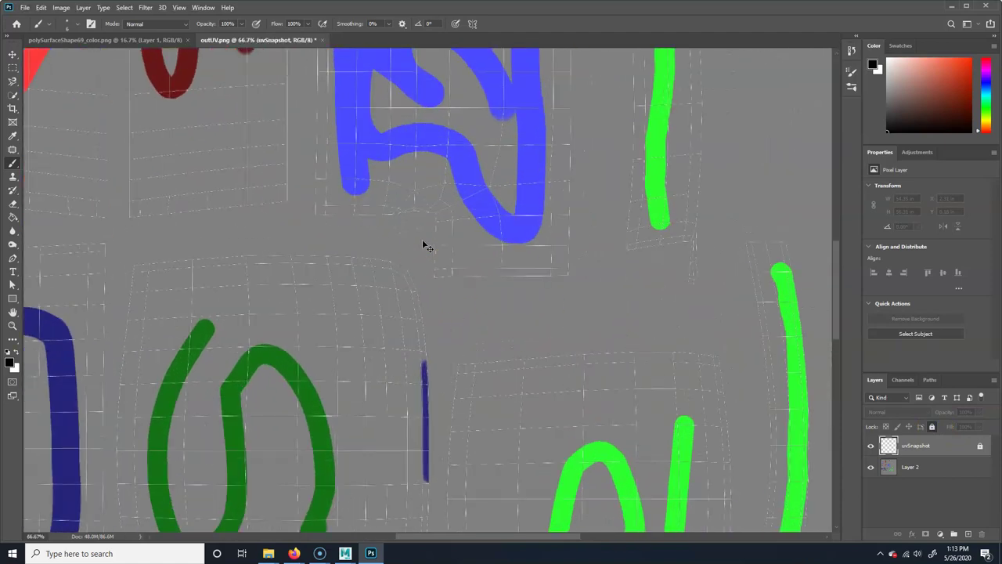
key(ctrl+minus)
key(ctrl+minus)
key(ctrl+minus)
key(ctrl+minus)
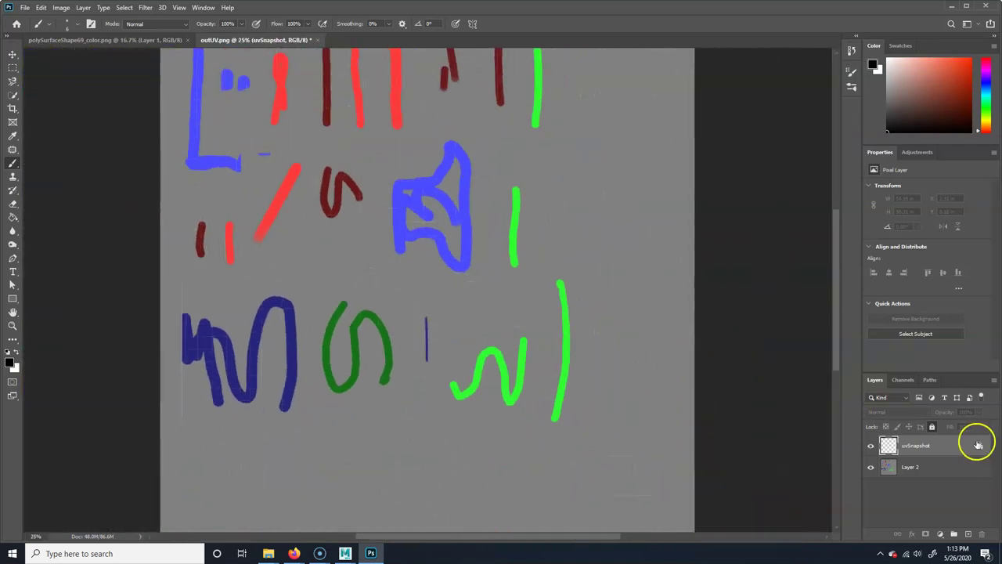
Unlock the uvSnapshot layer and set its blend mode to Lighten
click(939, 439)
click(885, 412)
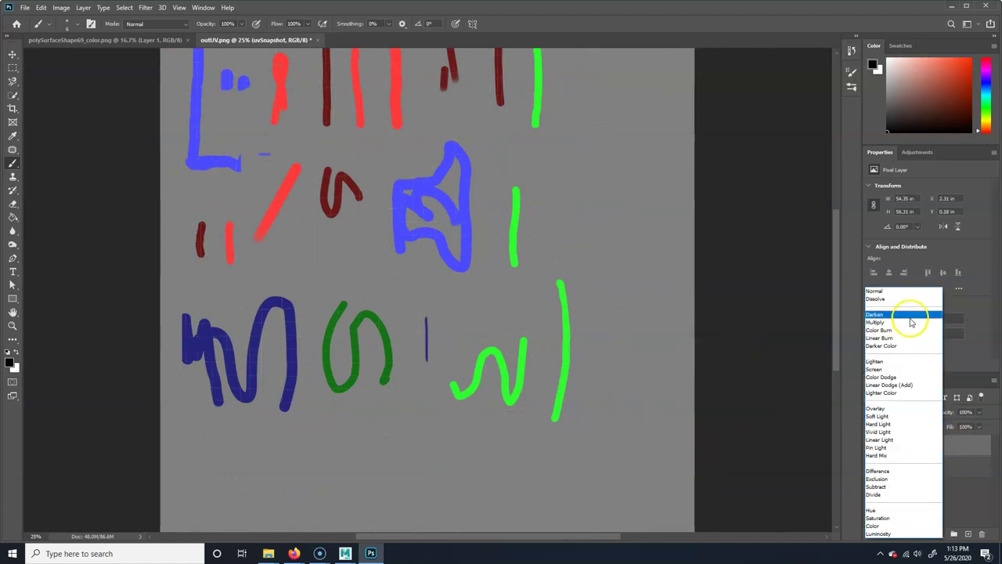
click(896, 364)
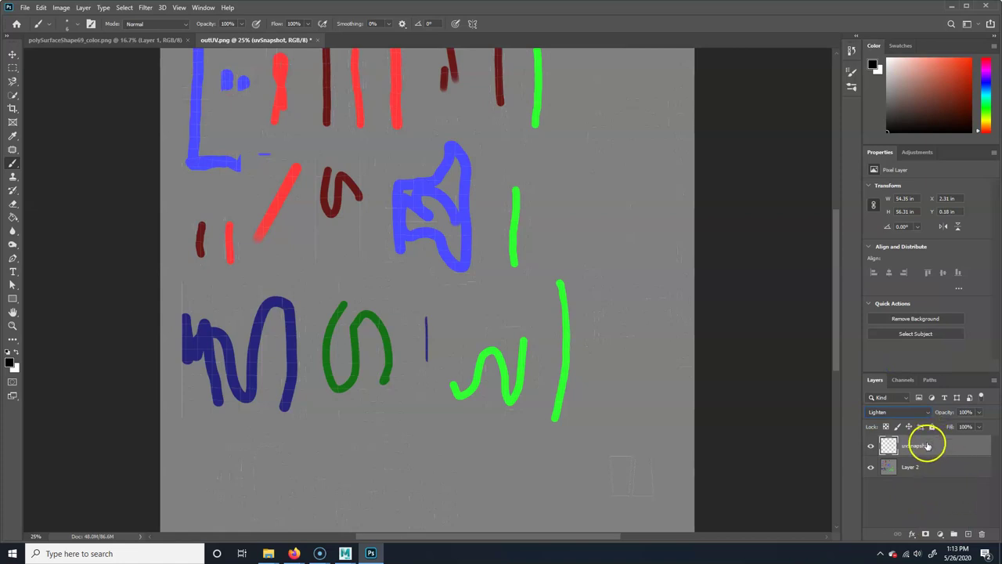
Create a layer group named multipleShot and put the uvSnapshot layer inside it
click(953, 534)
drag(925, 462, 919, 443)
double_click(910, 442)
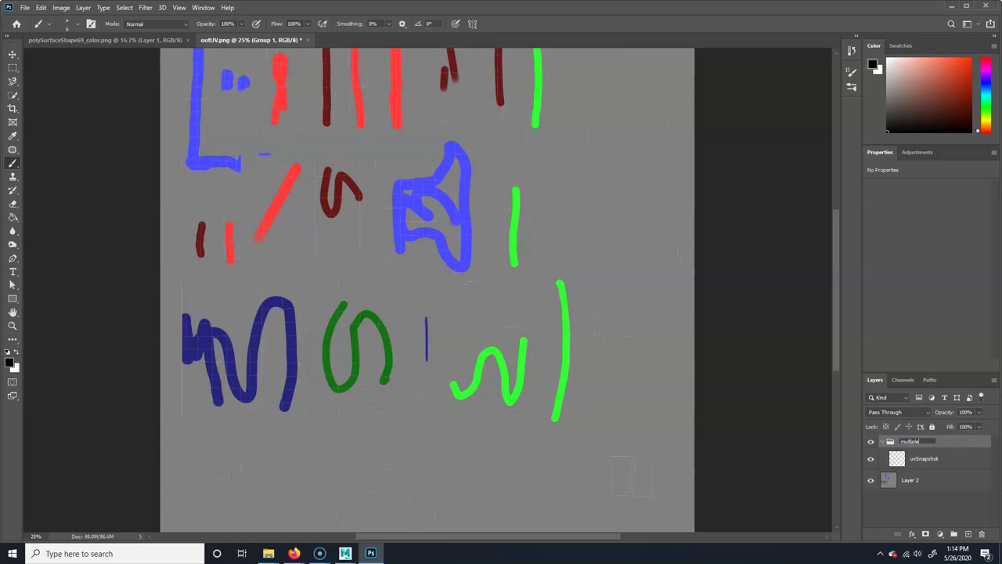
text(multipleShot)
key(Return)
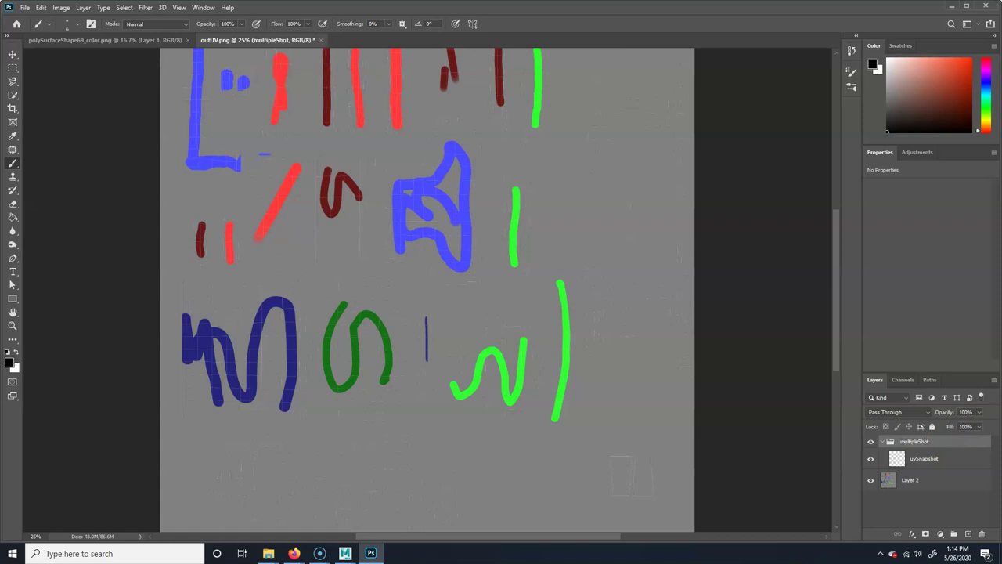
Duplicate the uvSnapshot layer inside the multipleShot group and nudge the copy slightly down with the Move tool
click(921, 464)
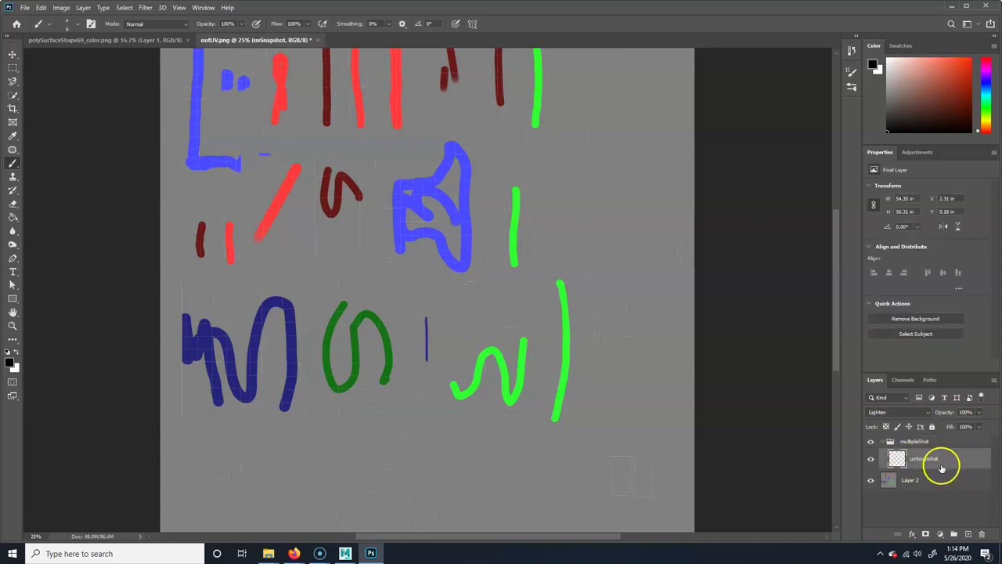
key(ctrl+j)
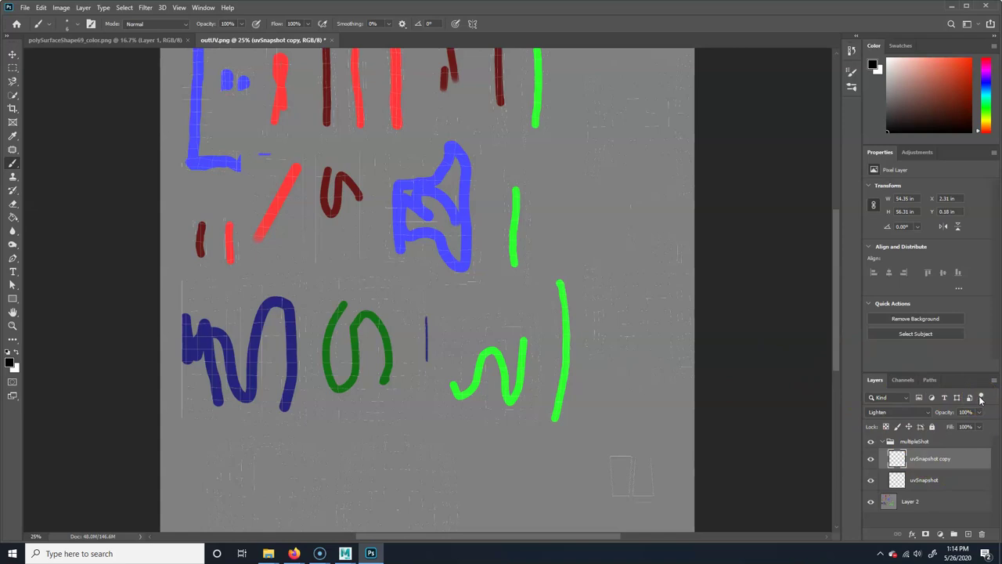
key(v)
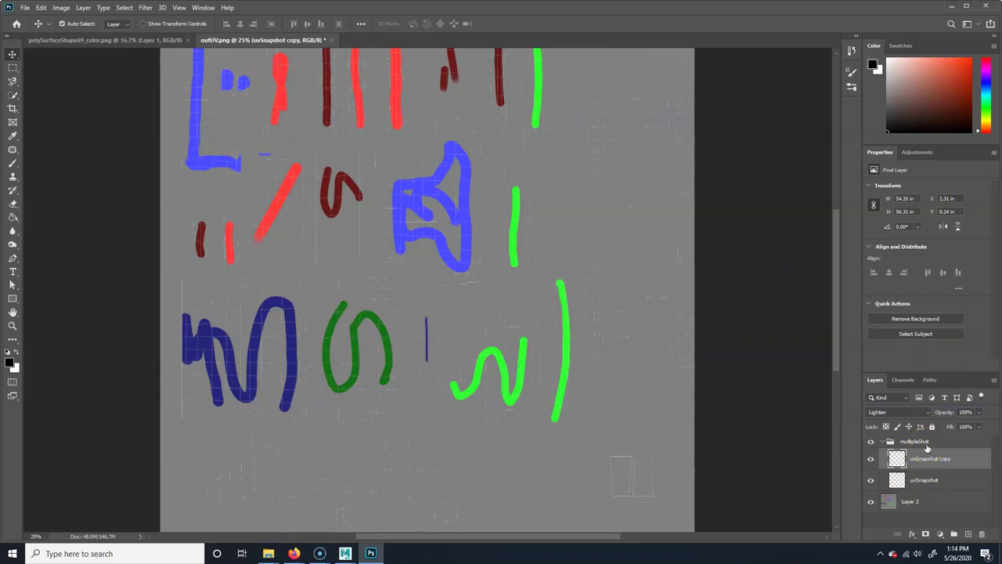
Add three more duplicates of uvSnapshot in the multipleShot group, offset them slightly, and nudge uvSnapshot copy 4 back to the right
key(ctrl+j)
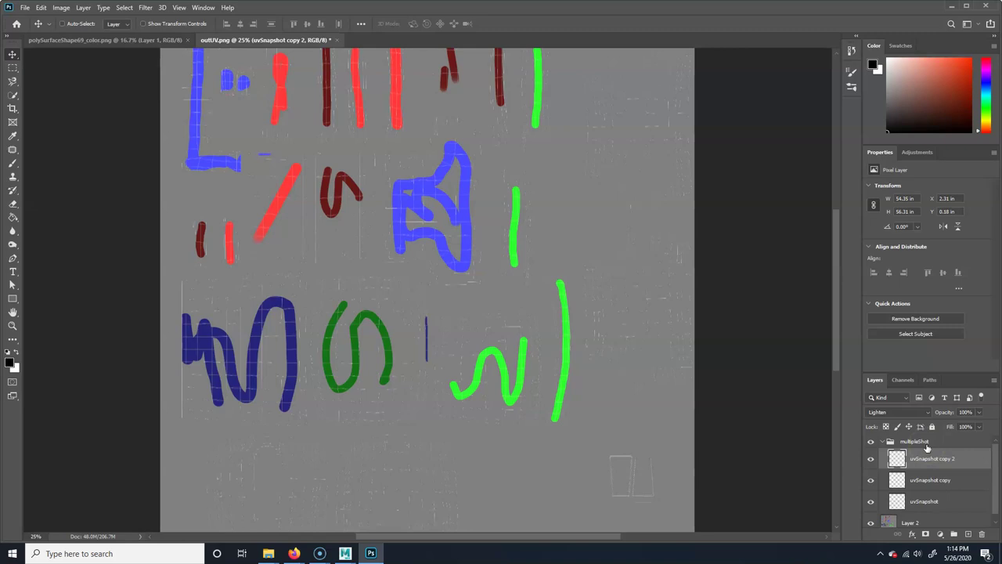
key(ctrl+j)
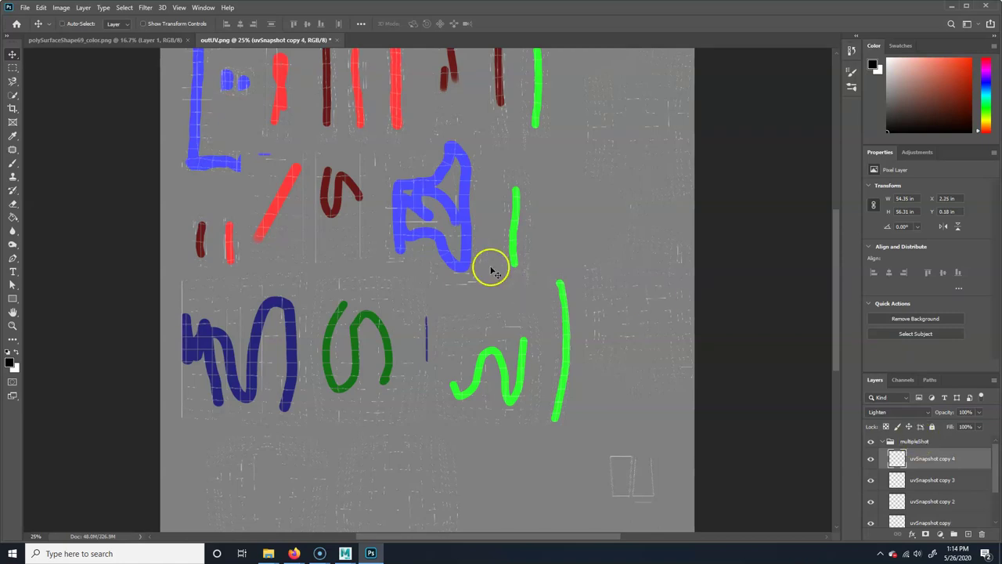
alt+scroll(492, 272, up, 3)
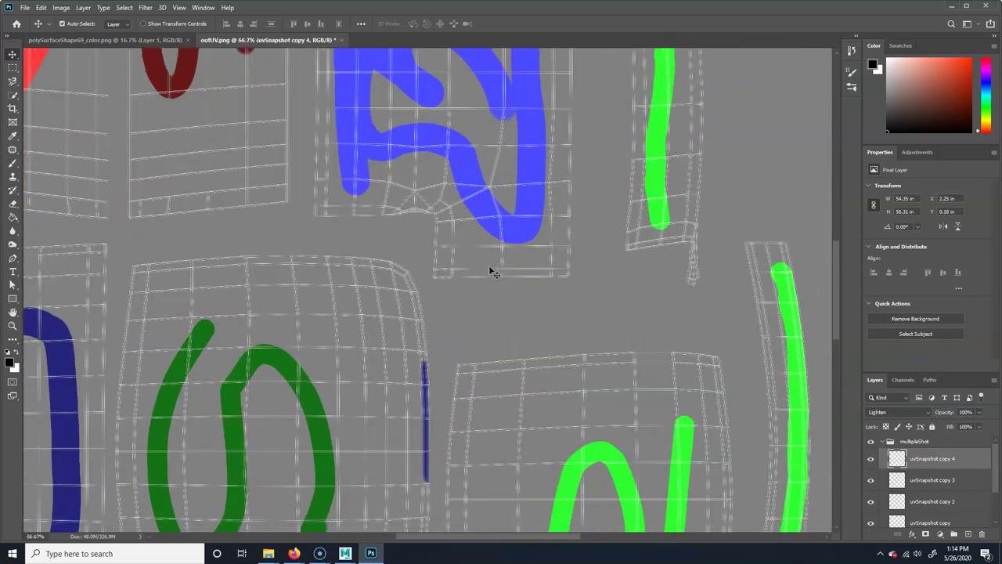
alt+scroll(492, 272, up, 3)
key(Right)
key(Right)
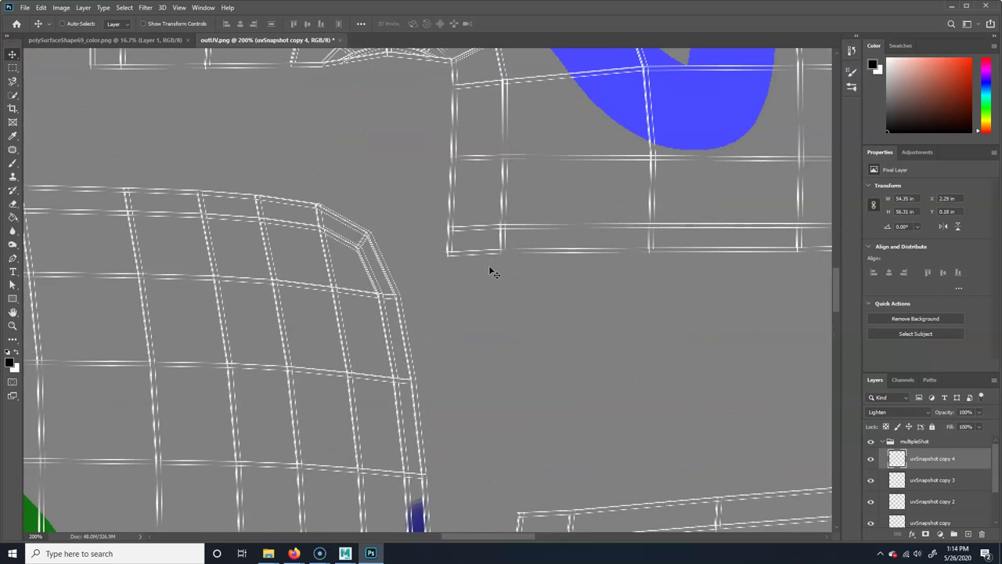
Nudge uvSnapshot copy 3 to the left, and uvSnapshot copy 2 and uvSnapshot copy upward, to merge the doubled wireframe lines
click(946, 480)
key(Left)
key(Left)
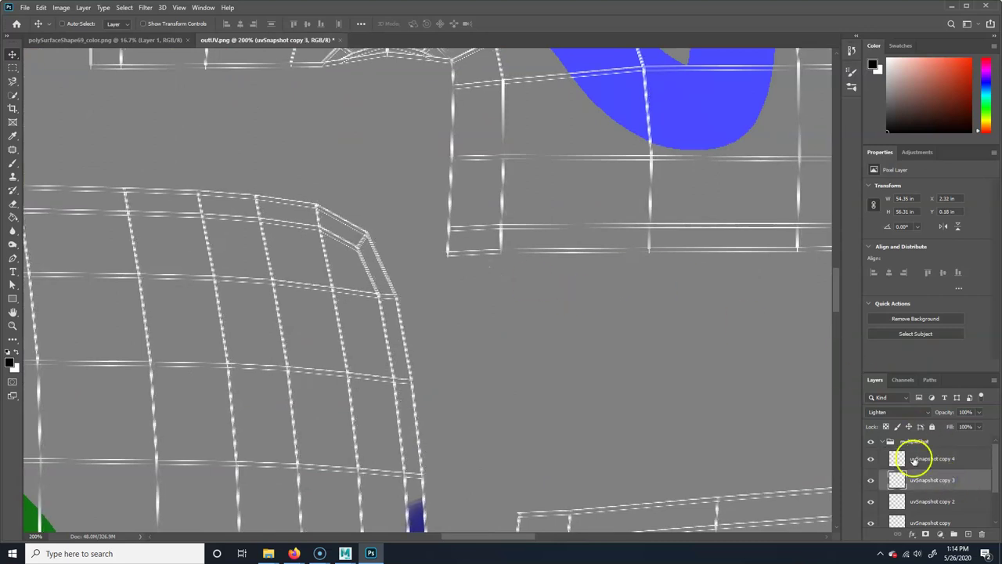
click(932, 505)
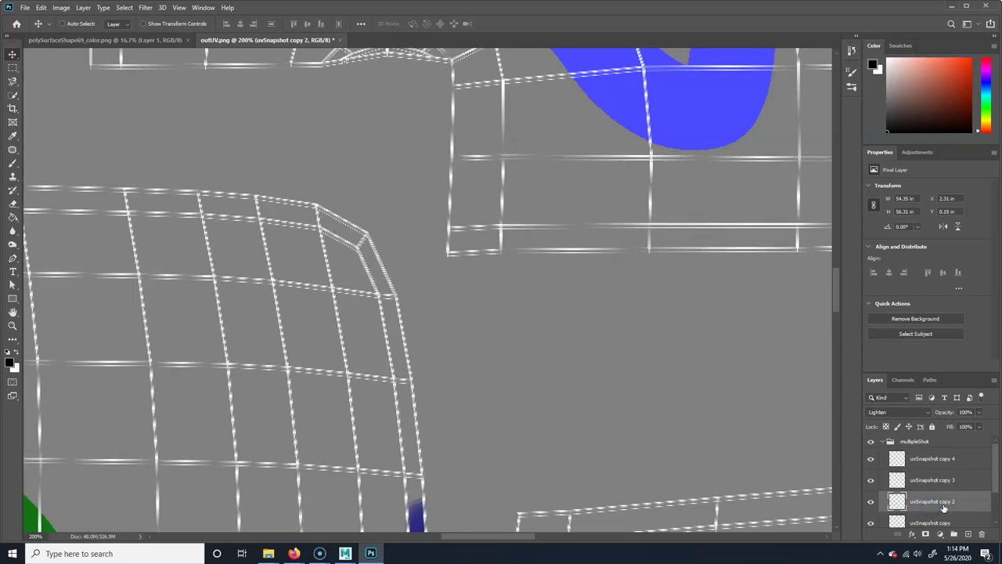
drag(945, 508, 925, 517)
click(945, 522)
key(Up)
key(Up)
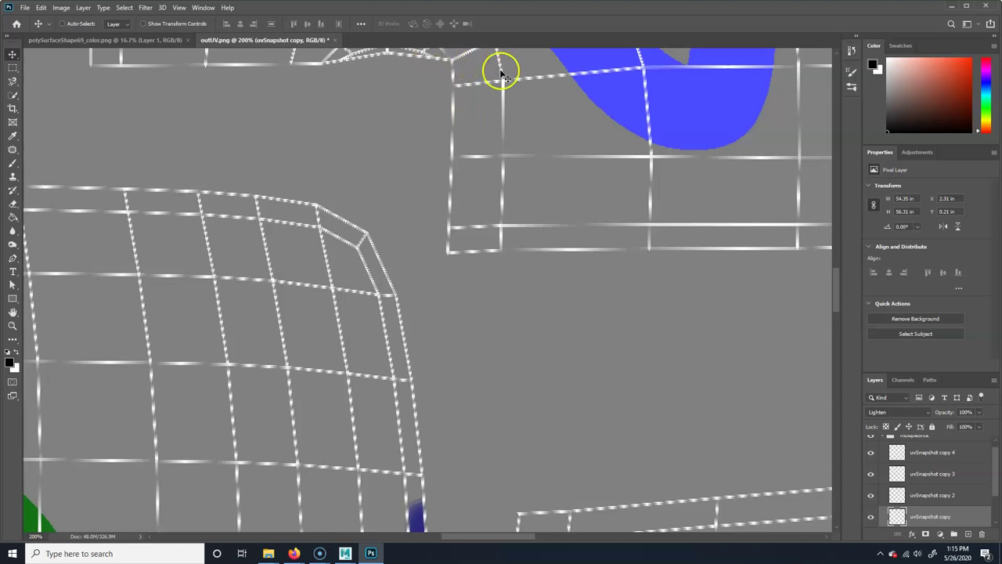
Check the thickened wireframe at several magnifications, and collapse and lock the multipleShot group
ctrl+scroll(530, 270, down, 1)
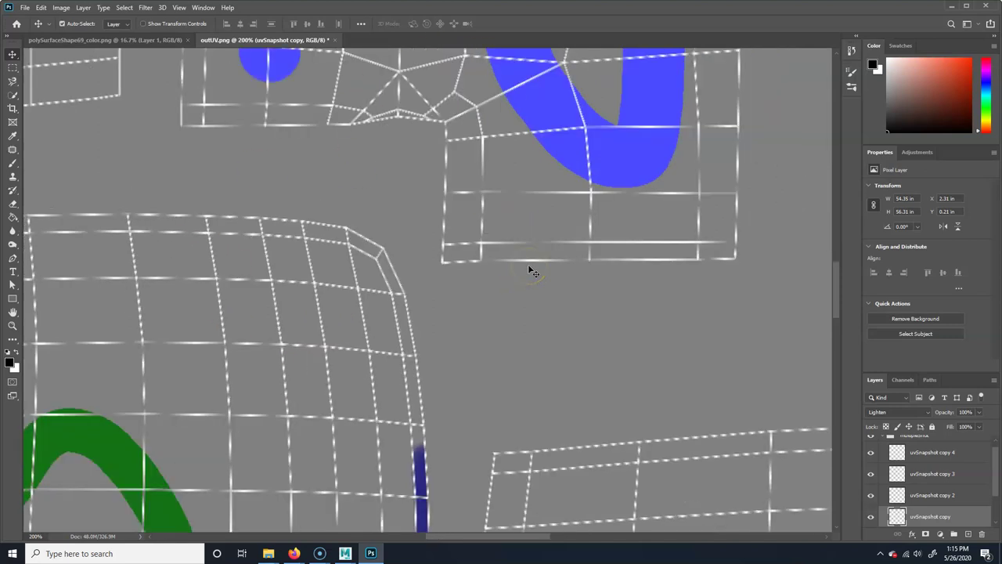
ctrl+scroll(531, 270, down, 4)
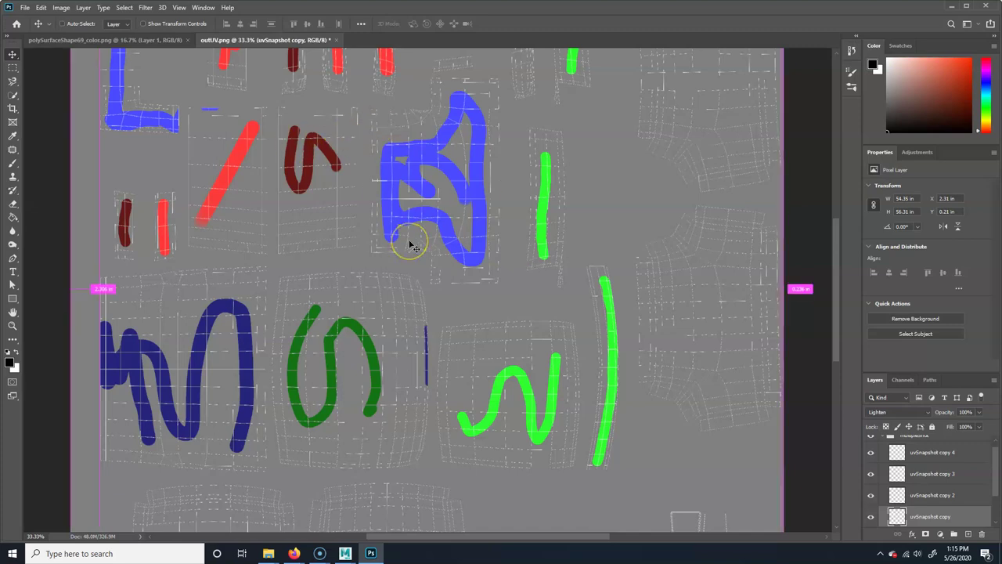
ctrl+scroll(411, 243, up, 1)
ctrl+scroll(410, 245, up, 2)
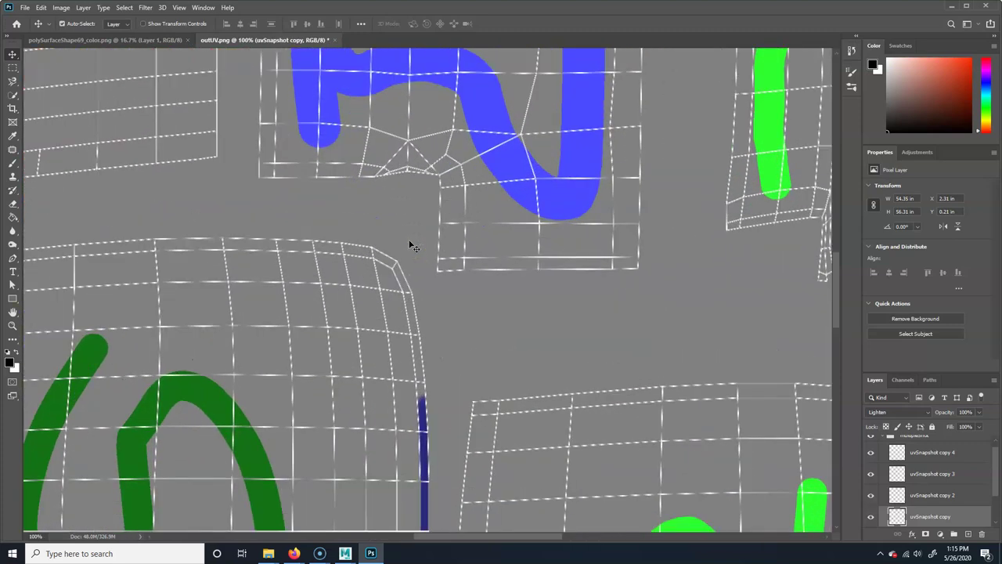
scroll(971, 480, down, 1)
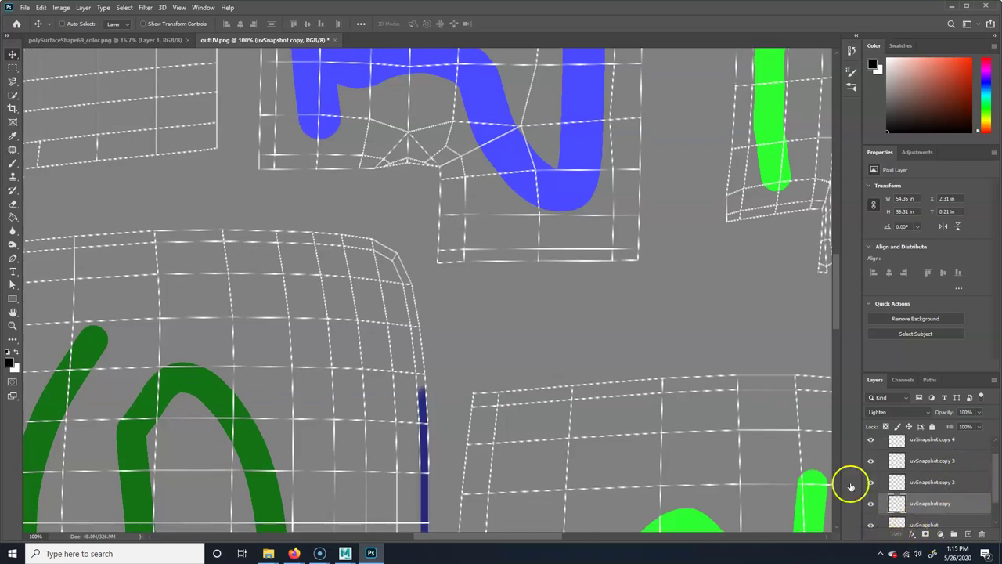
scroll(933, 497, up, 2)
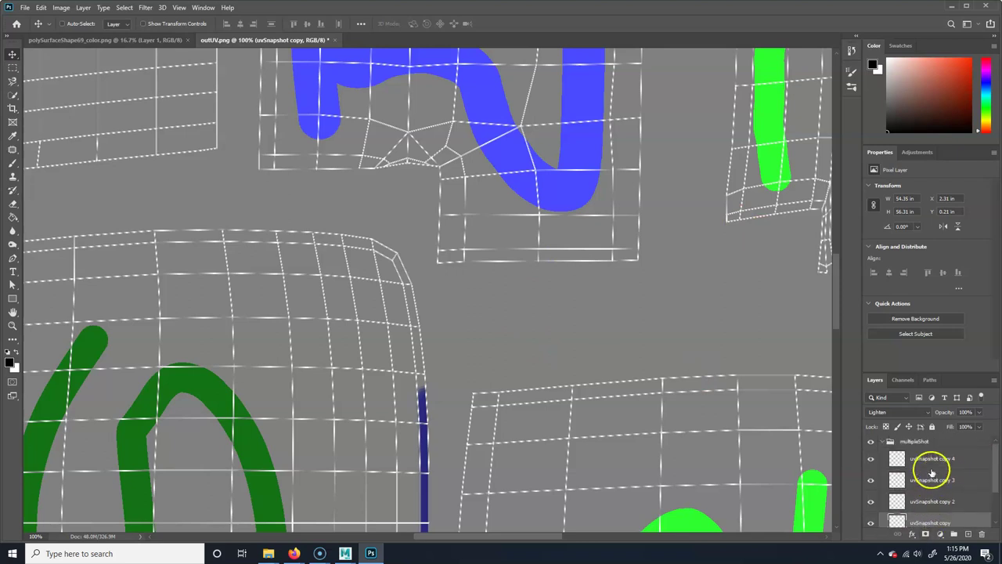
click(956, 444)
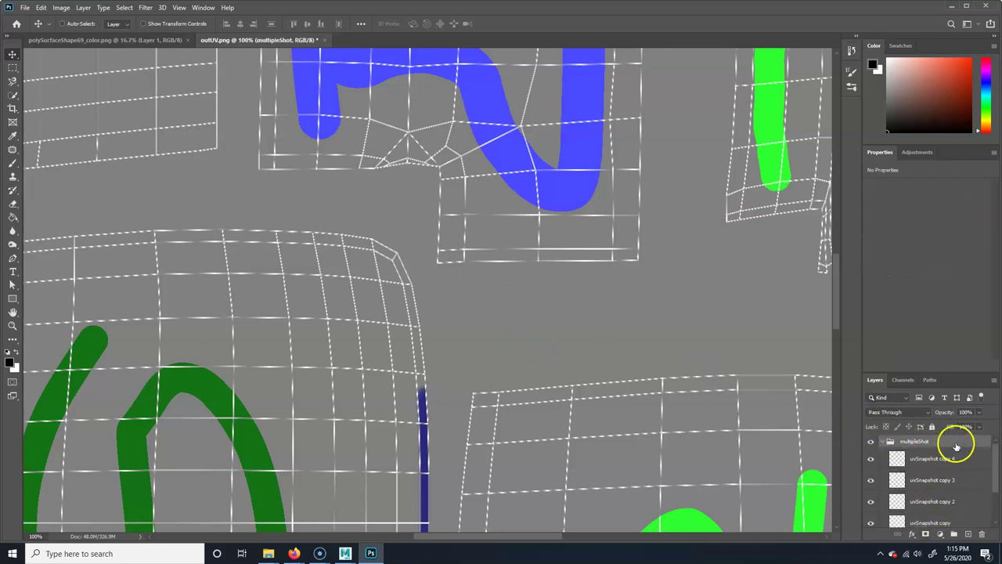
click(884, 443)
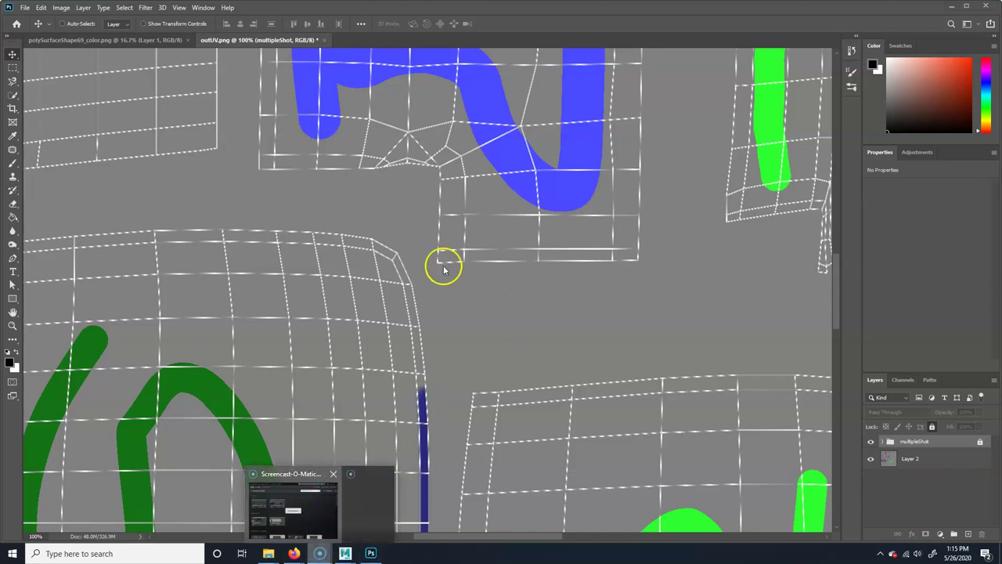
key(alt+p)
key(alt+p)
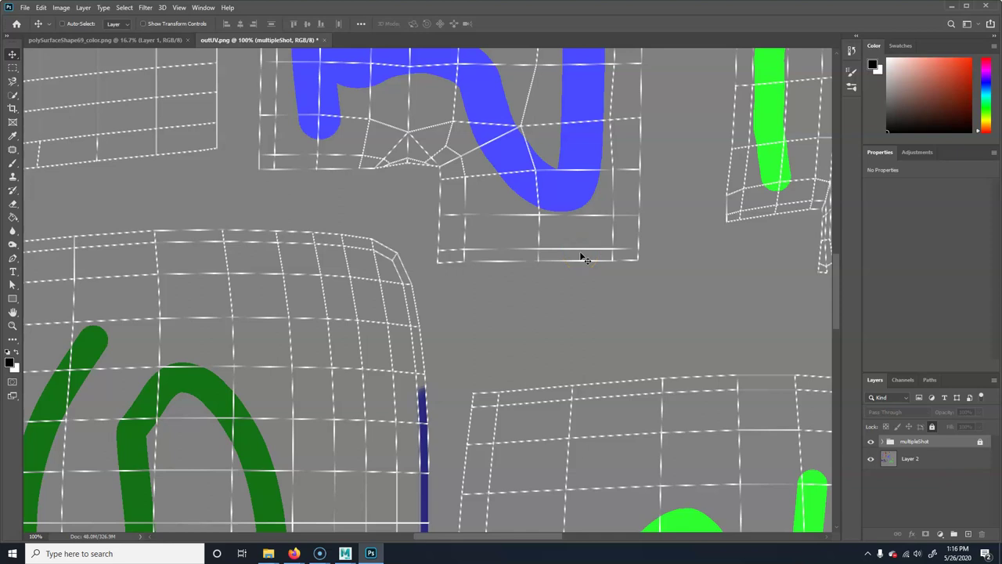
Save the document on the computer as chair_MASTER.psd in livingRoom_maya's sourceimages folder, with layers and maximized compatibility
key(ctrl+s)
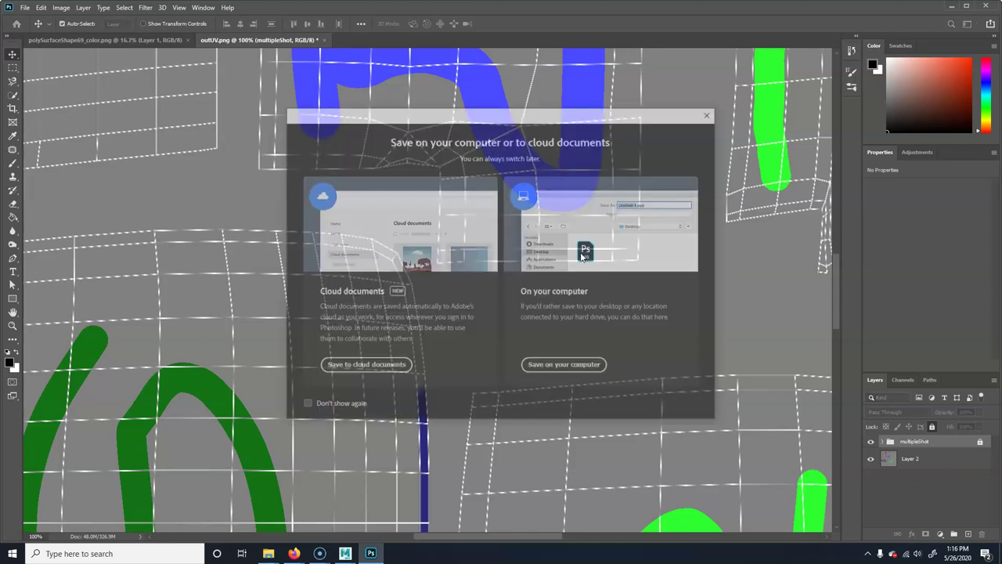
click(560, 368)
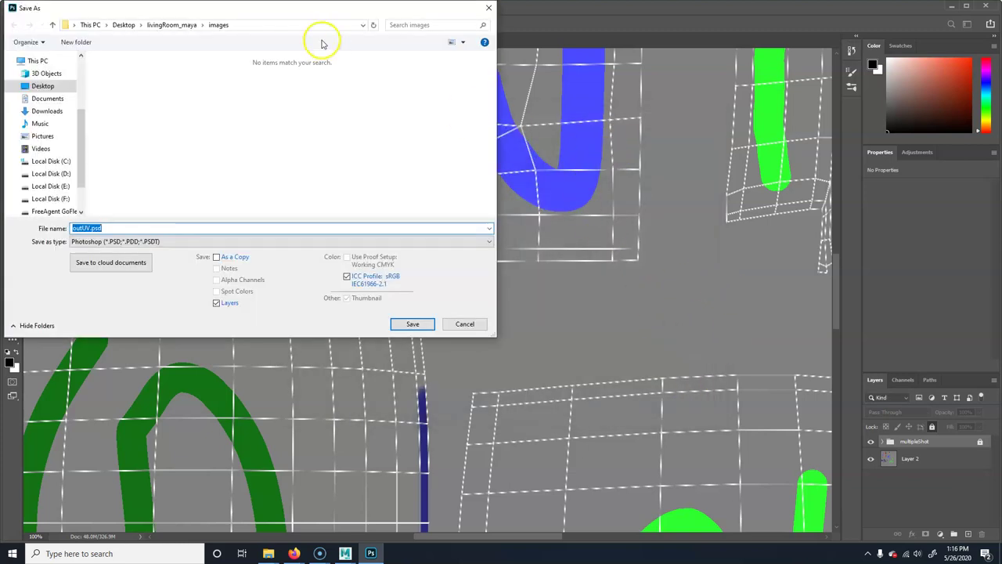
click(171, 25)
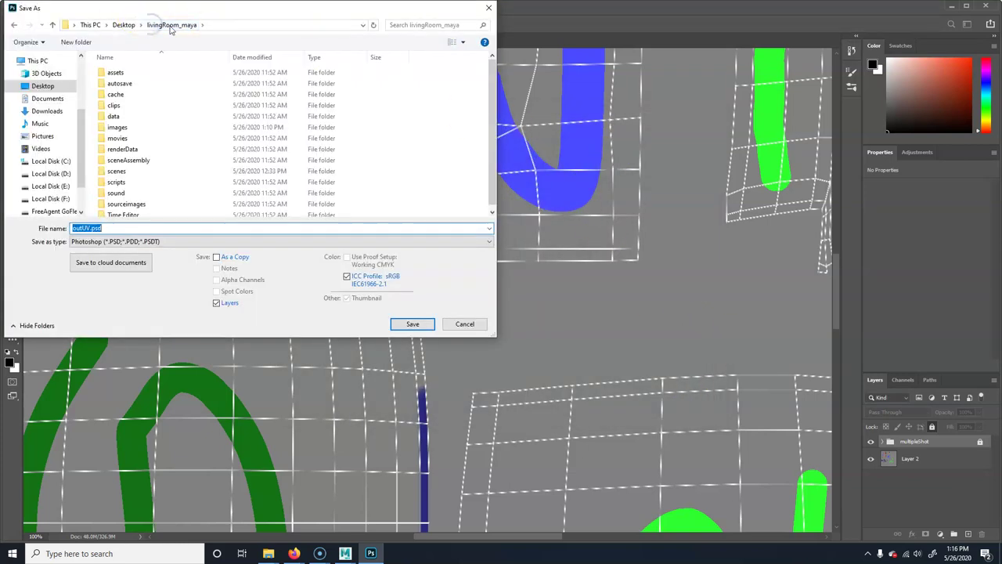
double_click(127, 203)
drag(91, 227, 35, 223)
key(BackSpace)
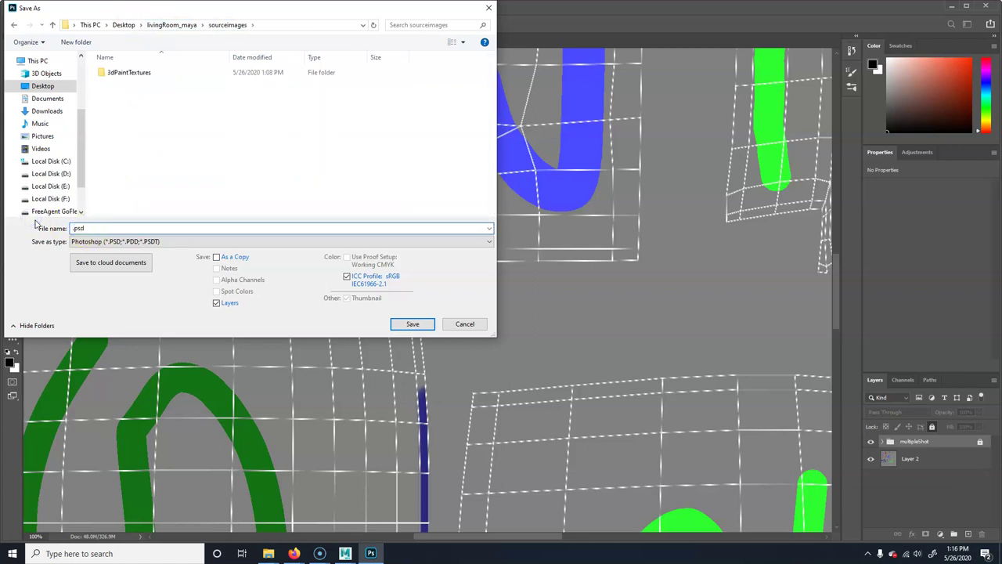
text(chair_MASD)
key(BackSpace)
text(TER)
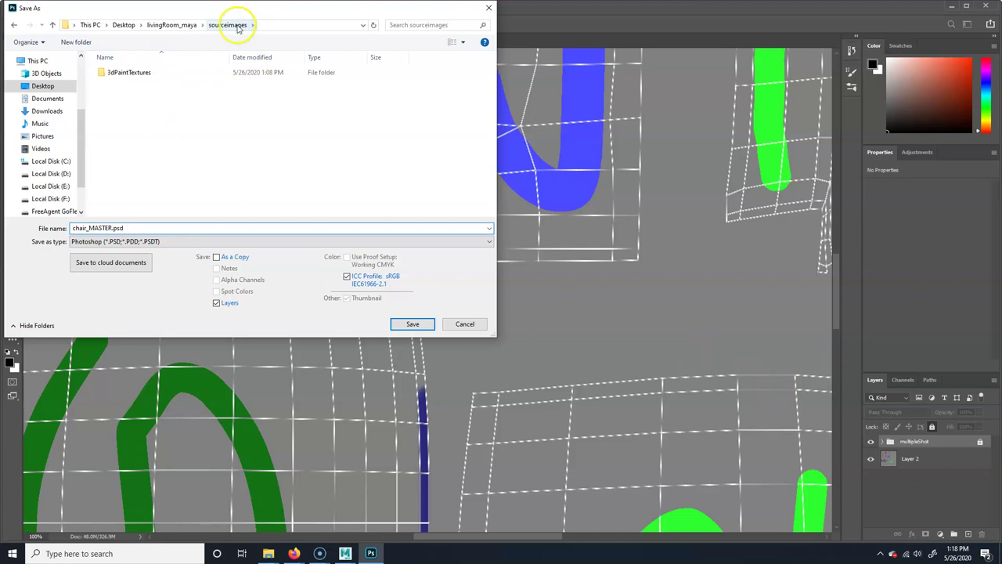
click(411, 323)
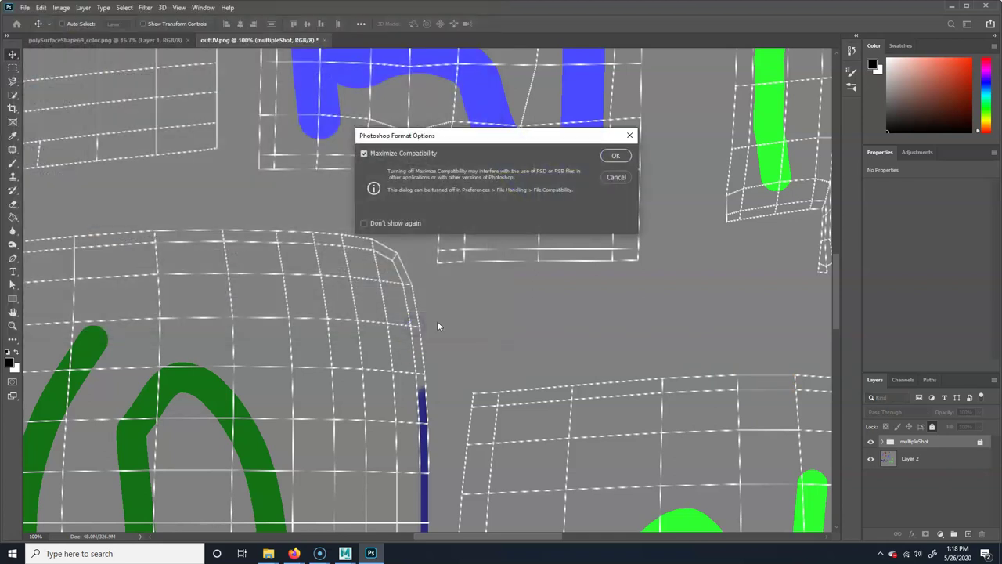
click(617, 155)
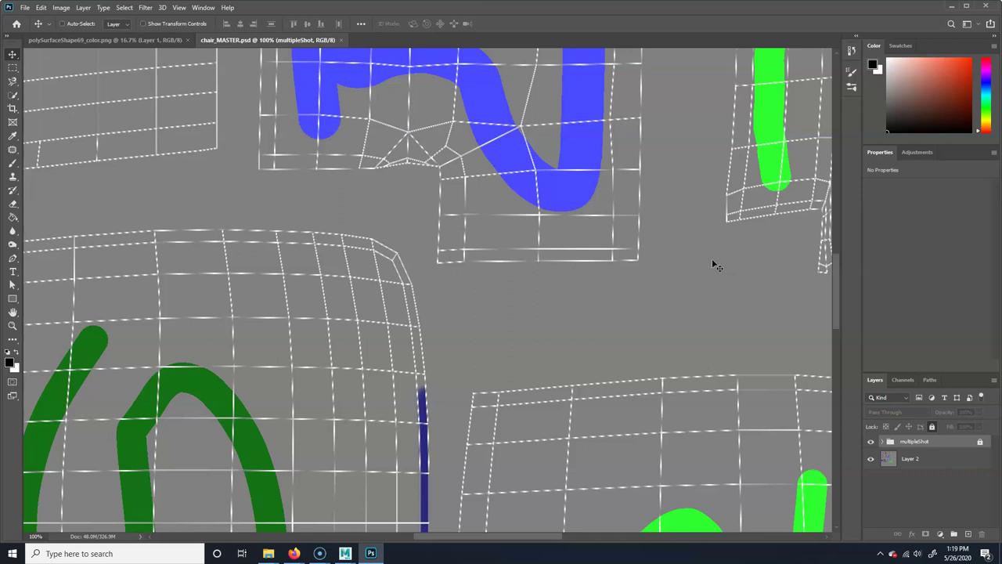
Switch to File Explorer and create a folder named referenceImages inside the sourceimages folder
click(268, 553)
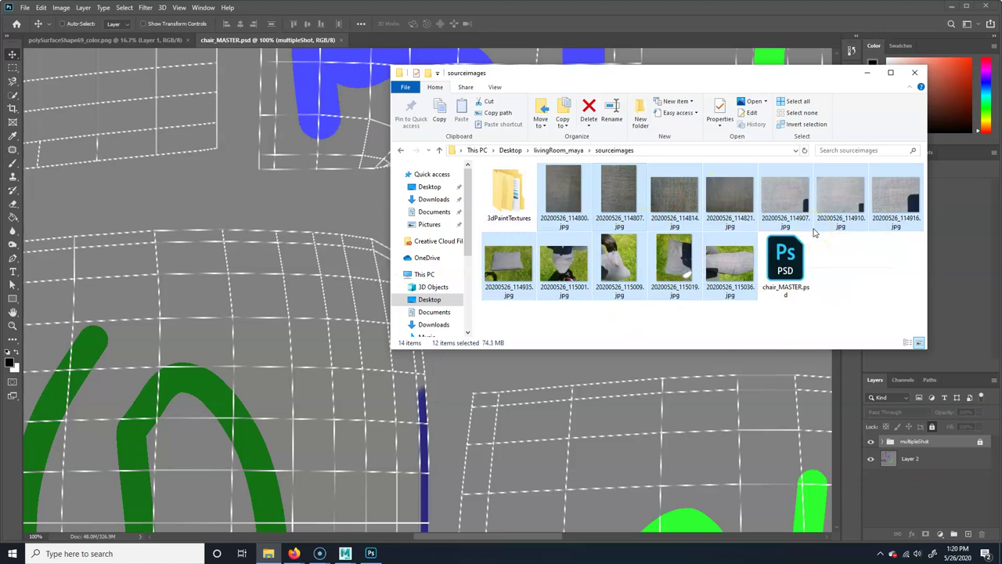
right_click(827, 315)
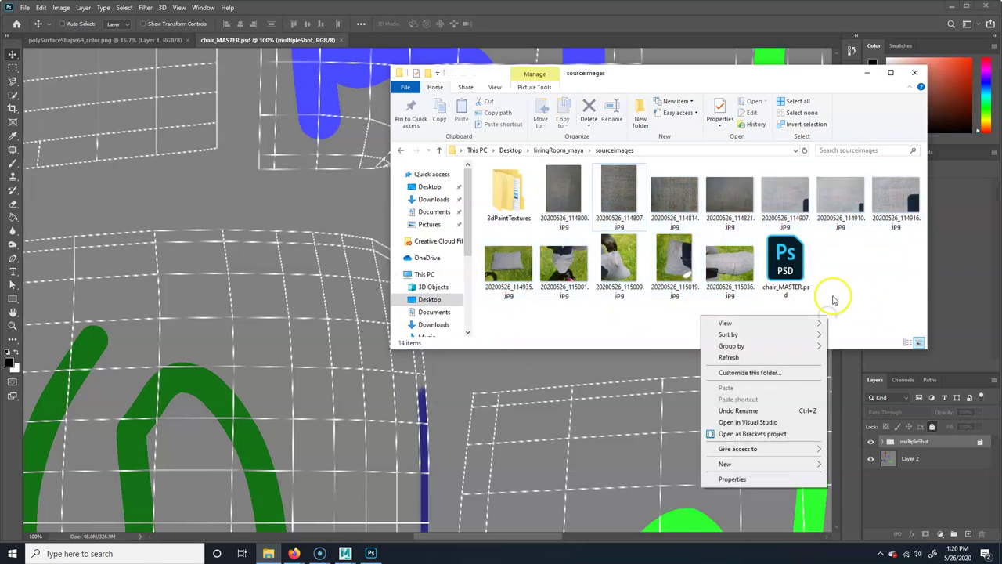
mouse_move(759, 463)
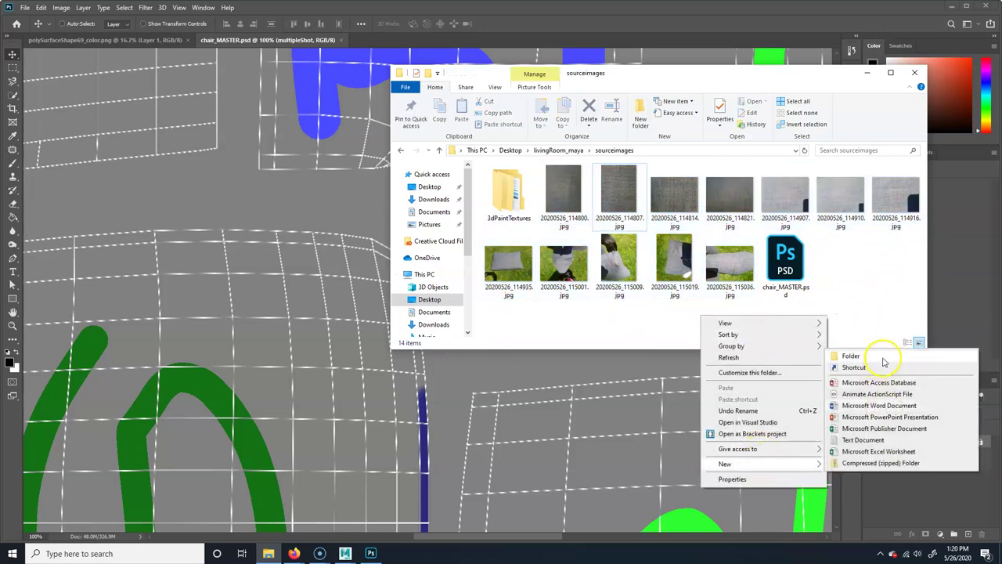
click(885, 361)
text(sou)
key(BackSpace)
key(BackSpace)
key(BackSpace)
text(referenceImages)
key(Return)
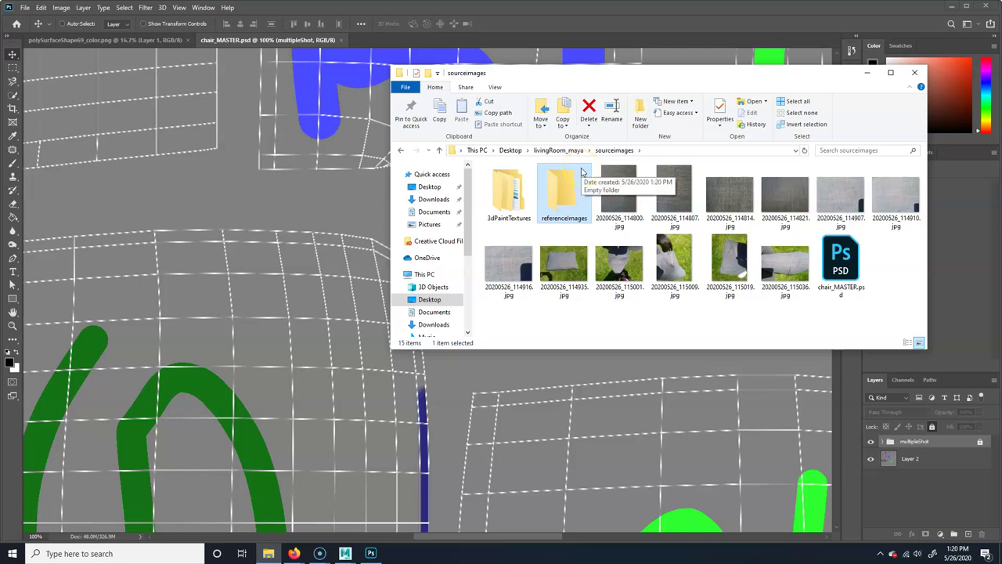
Move all twelve JPG photos from the sourceimages folder into the referenceImages folder in two batches
click(619, 192)
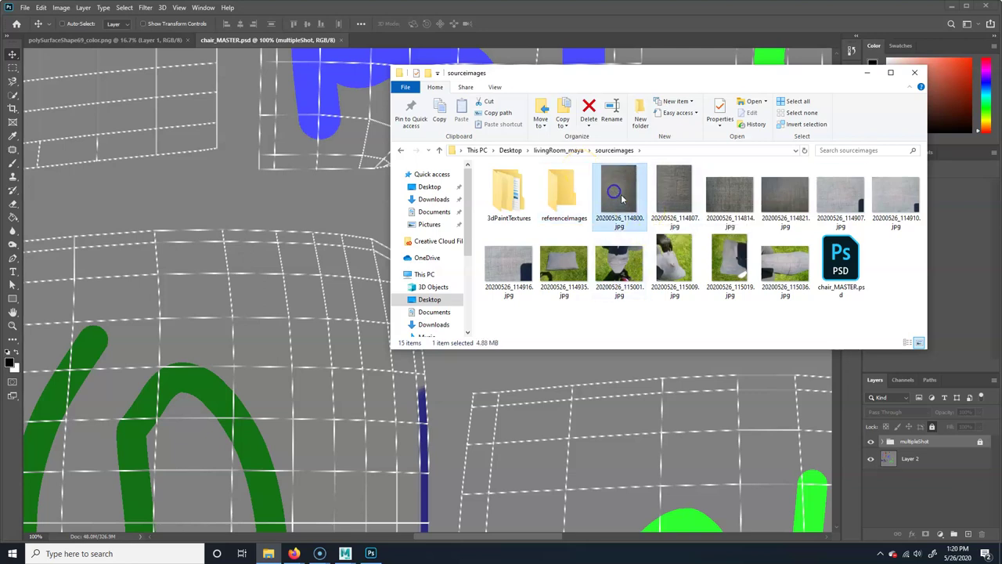
shift+click(898, 202)
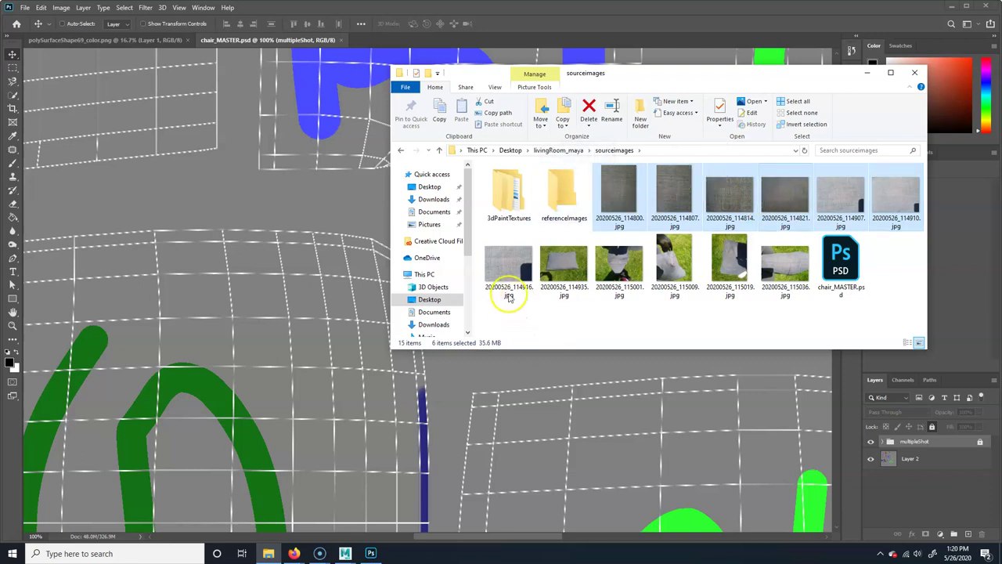
key(Delete)
click(619, 192)
shift+click(888, 202)
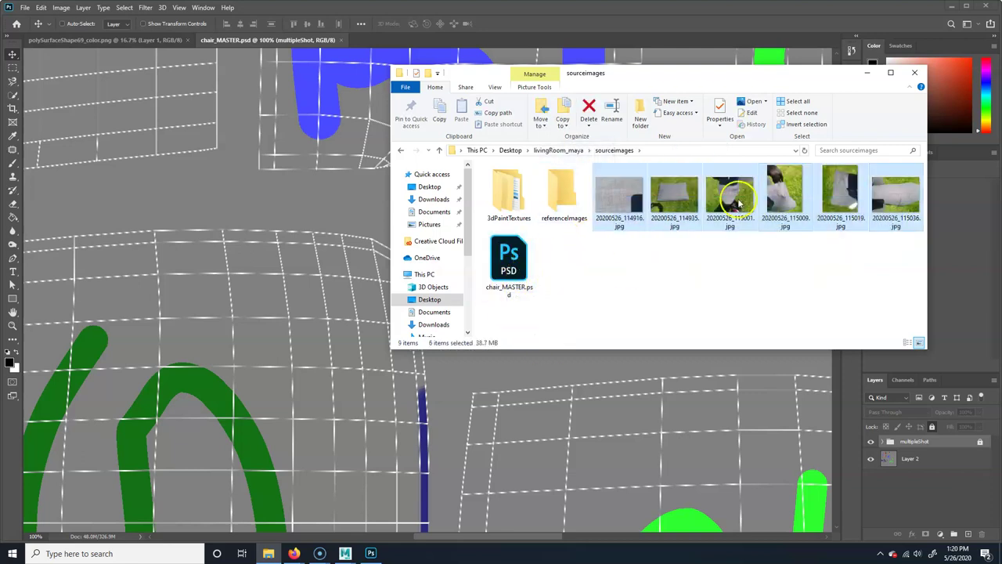
key(Delete)
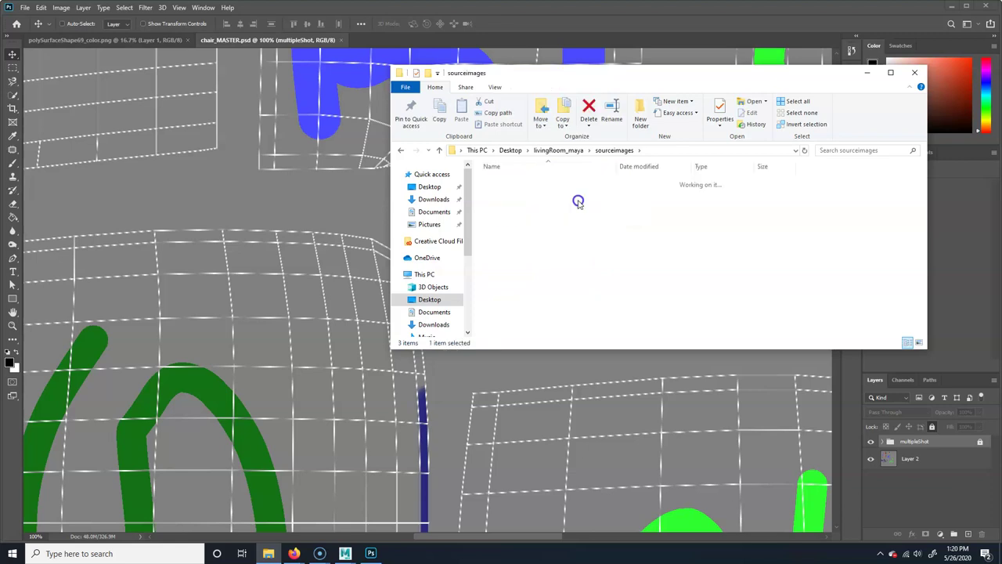
Open 20200526_114800.jpg from the referenceImages folder and browse the fabric and cushion photos forward and back to compare them
double_click(578, 202)
click(509, 188)
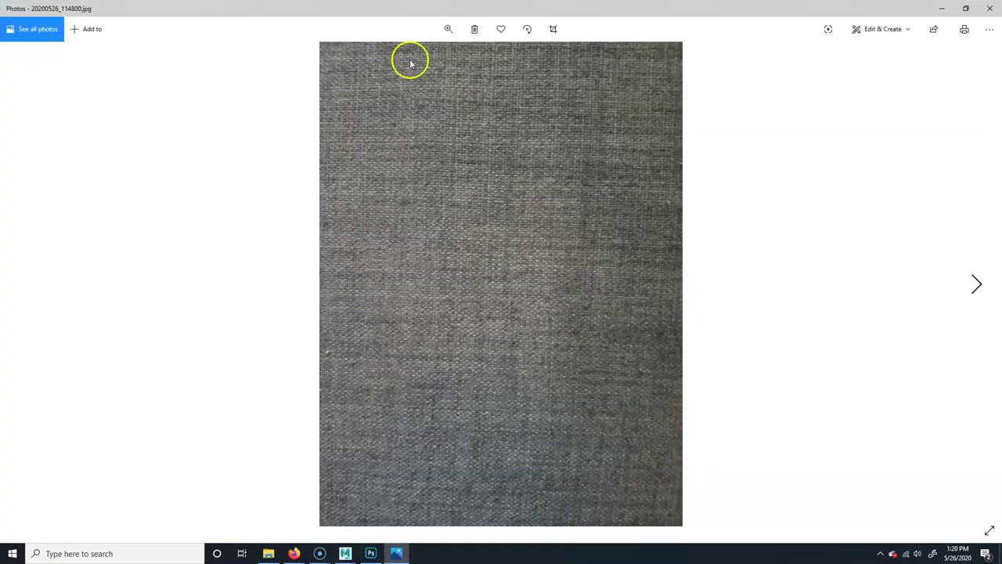
click(977, 284)
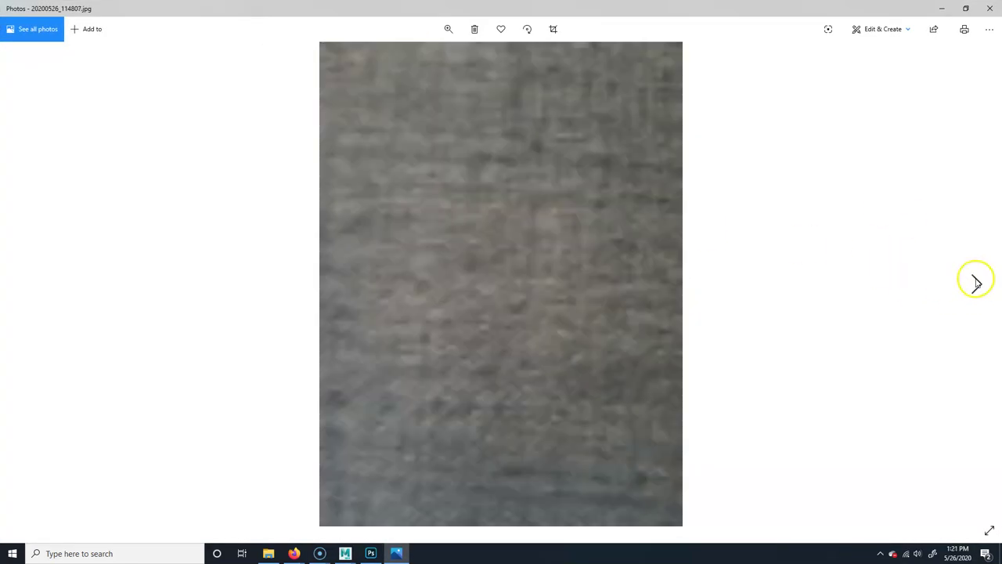
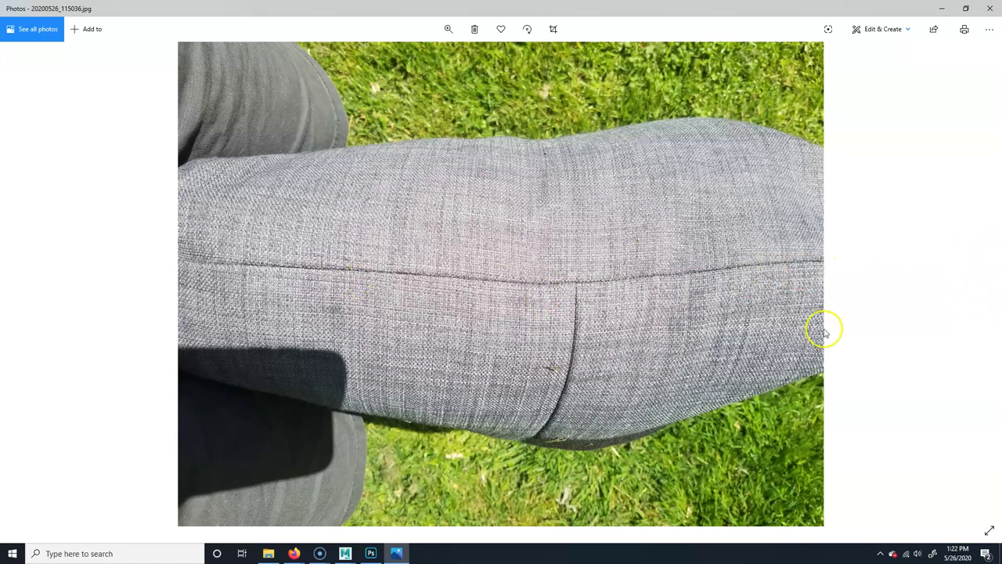
click(36, 285)
click(36, 285)
click(36, 285)
click(36, 285)
click(36, 285)
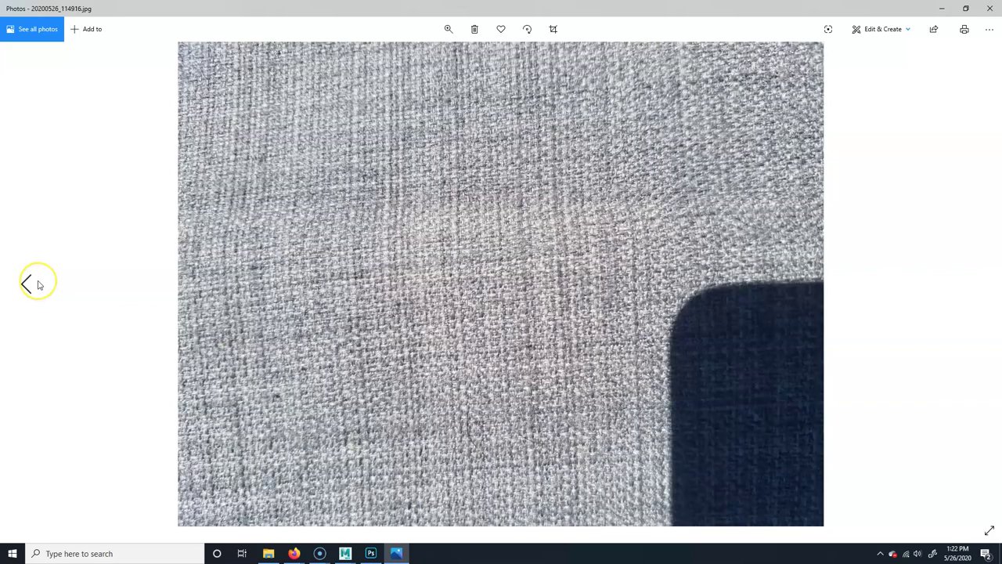
click(37, 285)
click(38, 286)
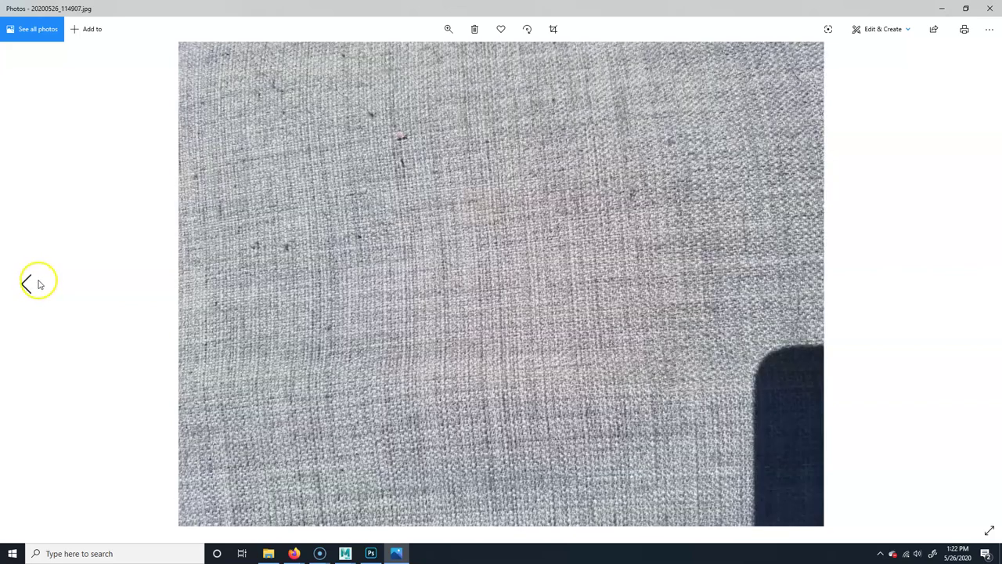
Browse forward to the cushion photo 20200526_114935.jpg, examine its fabric weave and edge up close, and close the photo viewer
click(977, 285)
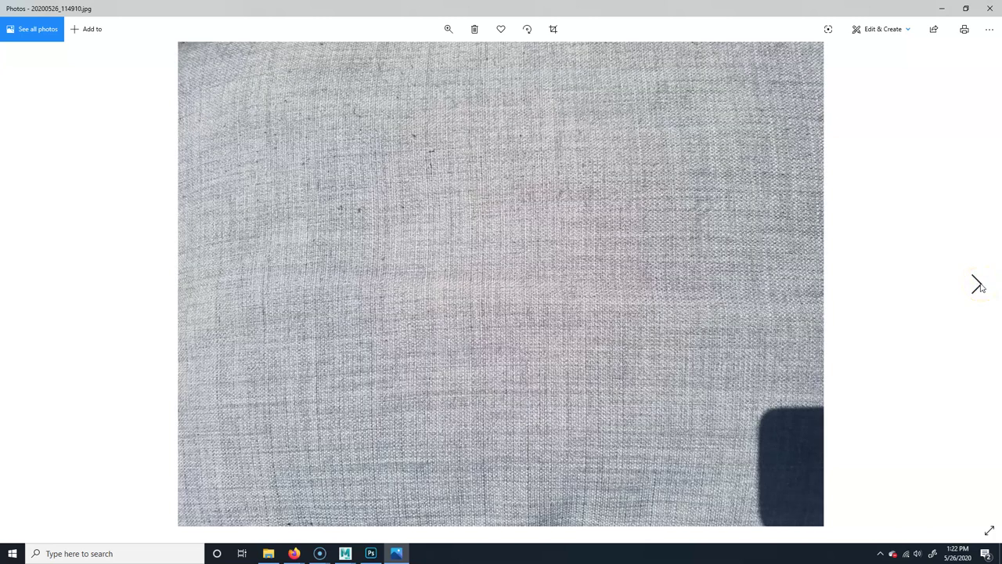
click(978, 285)
click(978, 285)
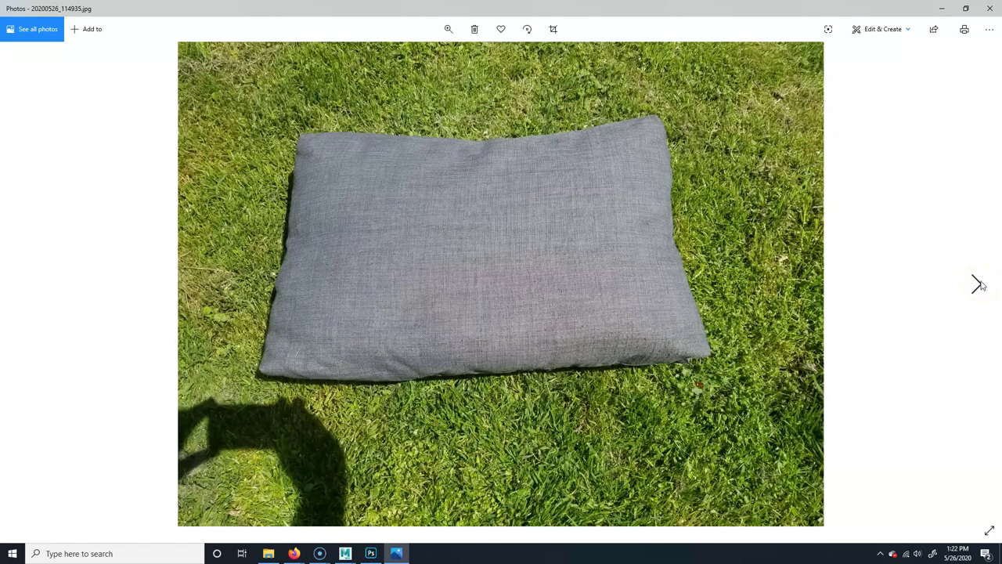
click(449, 29)
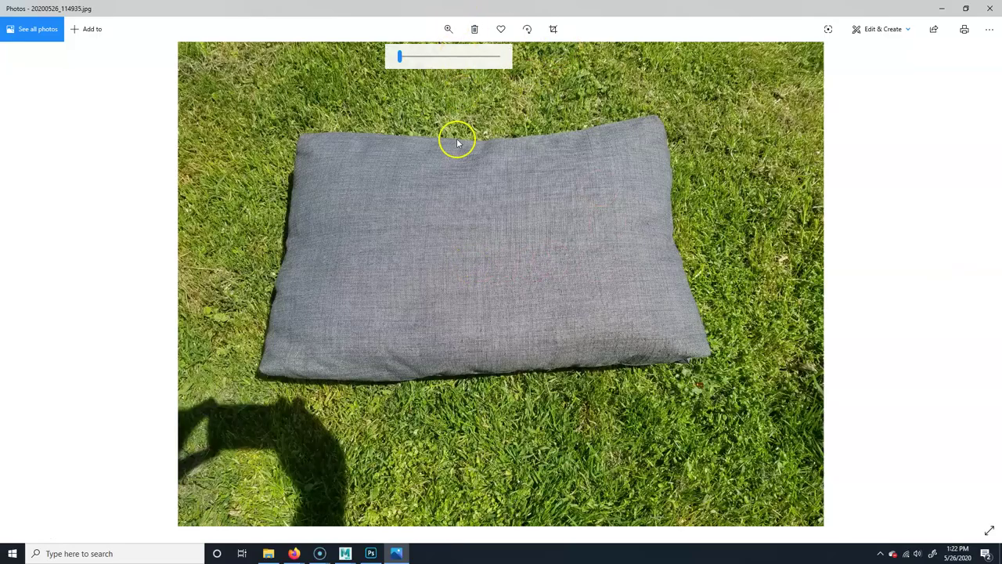
mouse_move(400, 57)
mouse_down()
mouse_move(434, 53)
mouse_move(416, 58)
mouse_up()
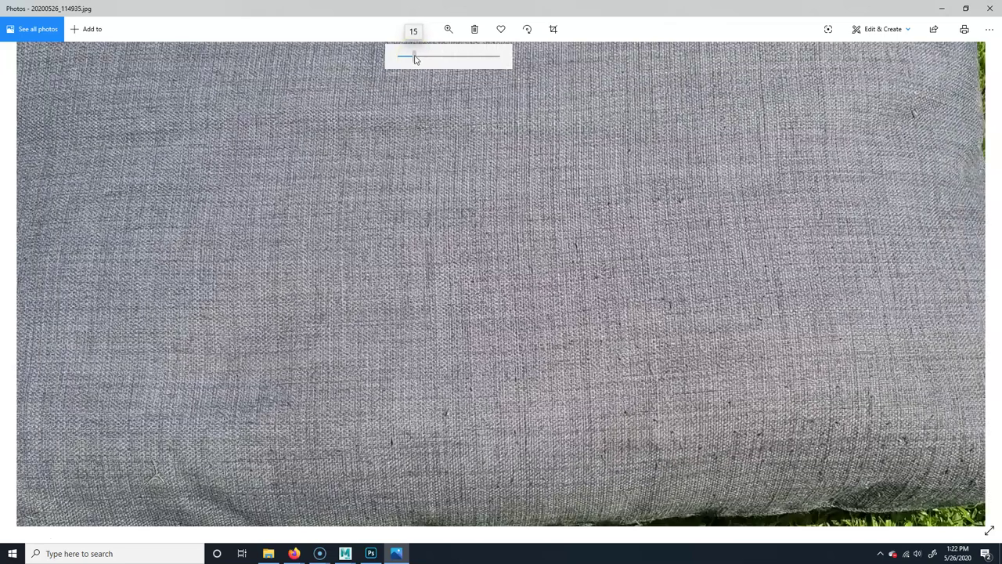
click(415, 57)
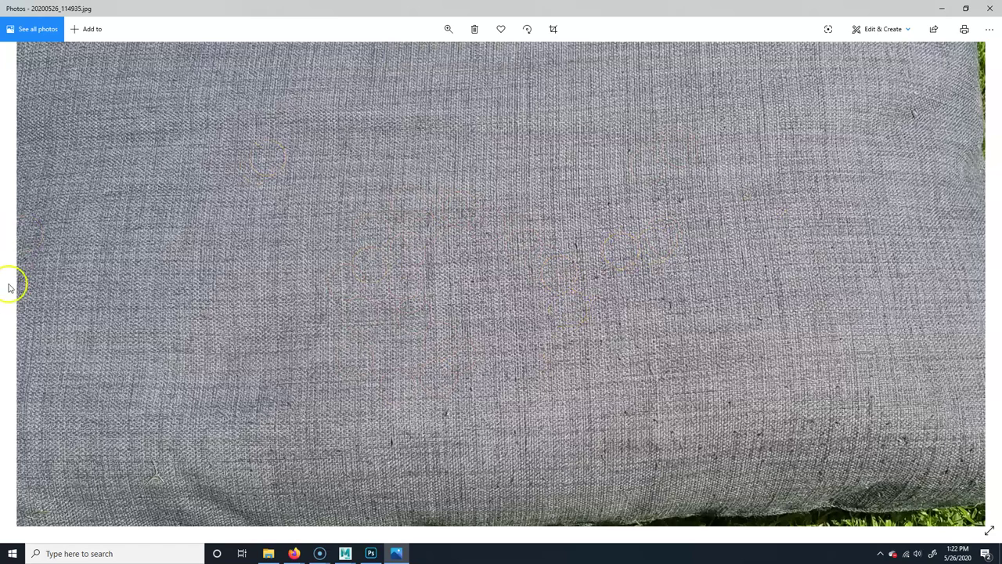
click(445, 28)
mouse_move(425, 55)
mouse_down()
mouse_move(385, 61)
mouse_move(415, 65)
mouse_up()
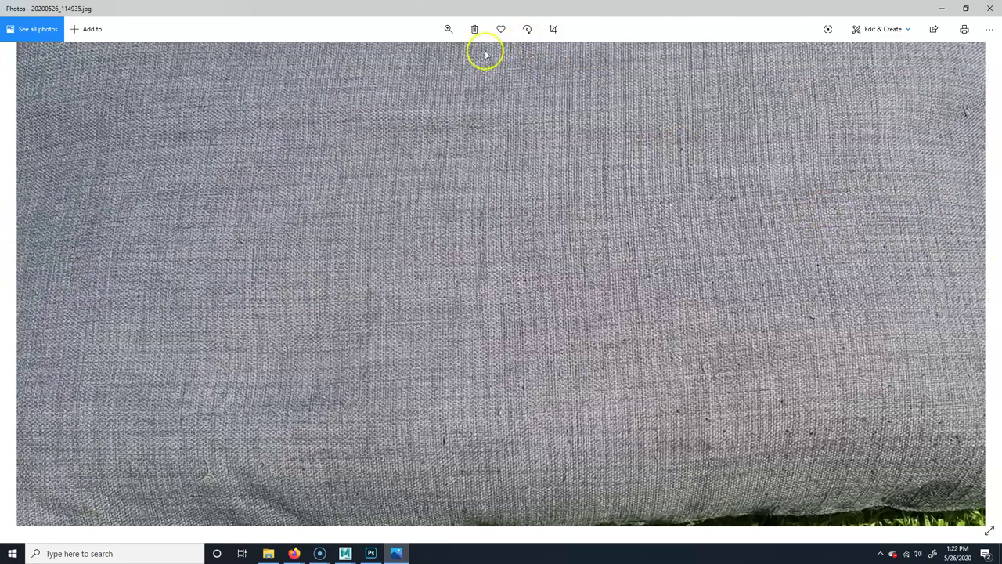
drag(485, 49, 776, 224)
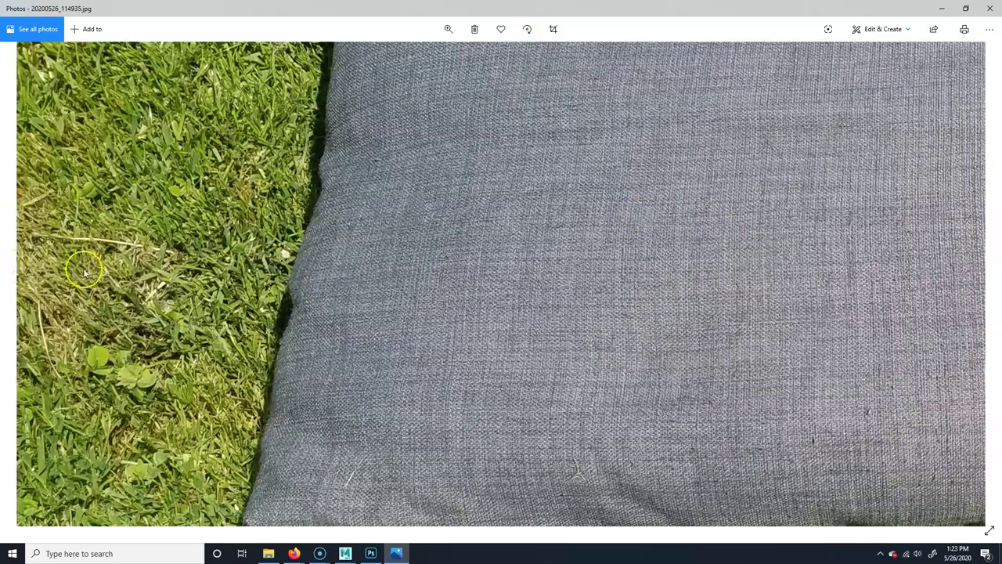
click(991, 5)
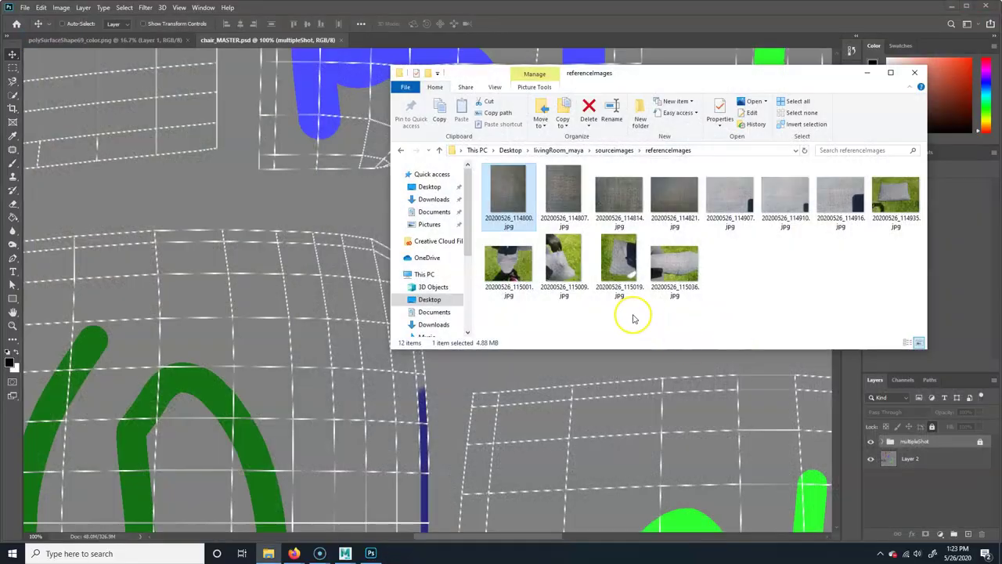
Preview 20200526_114910.jpg from the referenceImages folder and open it as a separate document in Photoshop
click(780, 196)
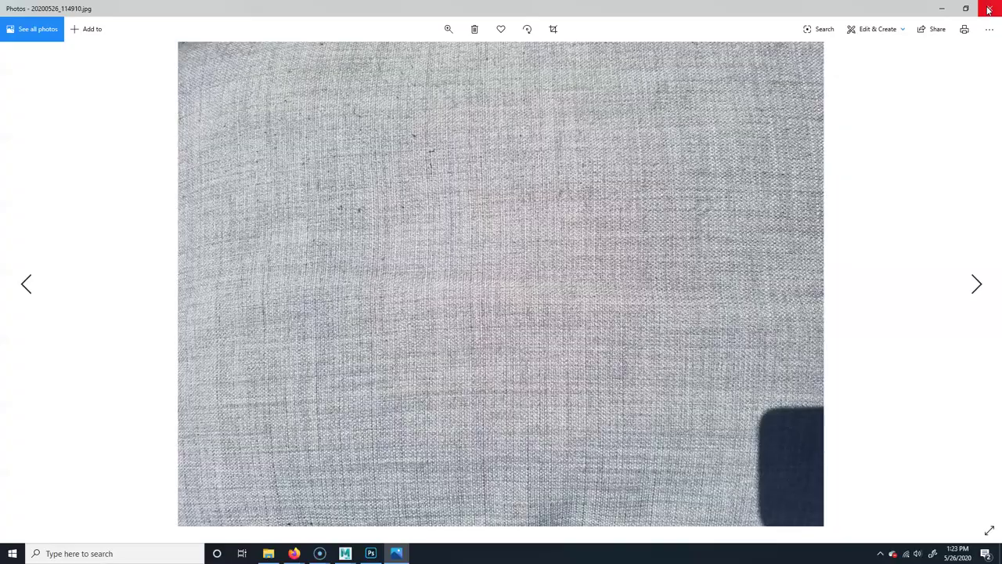
click(988, 9)
drag(794, 195, 379, 39)
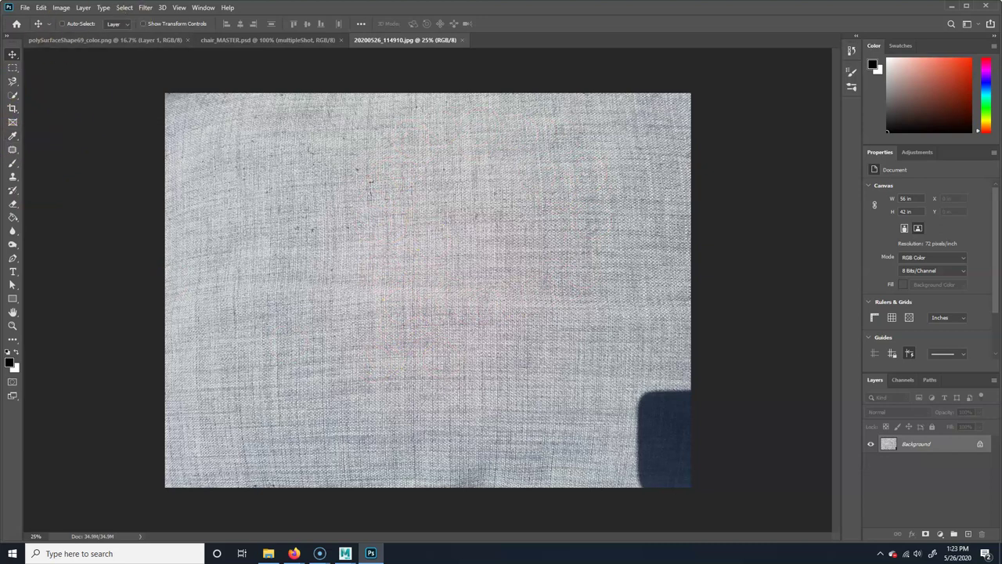
click(63, 8)
mouse_move(90, 38)
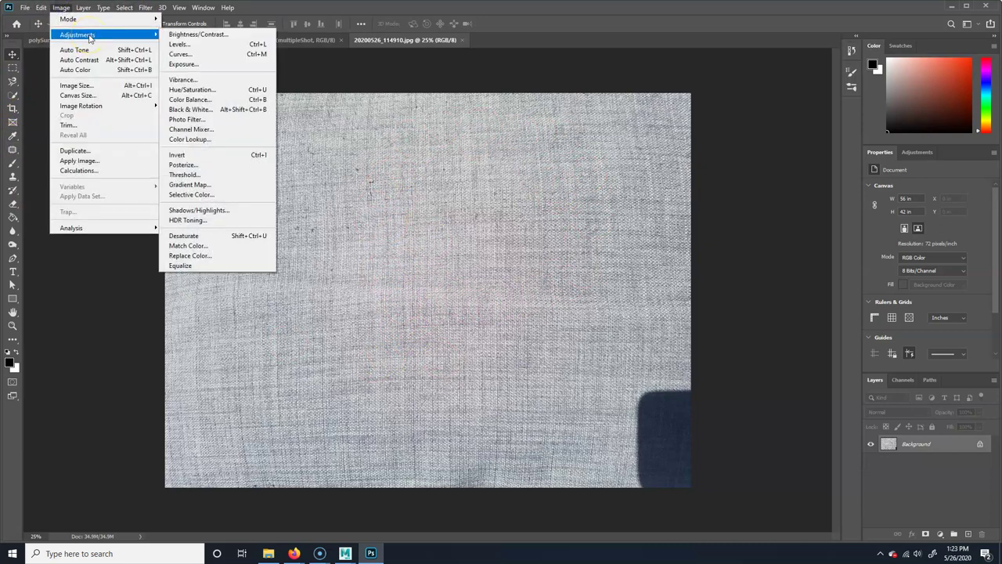
click(43, 79)
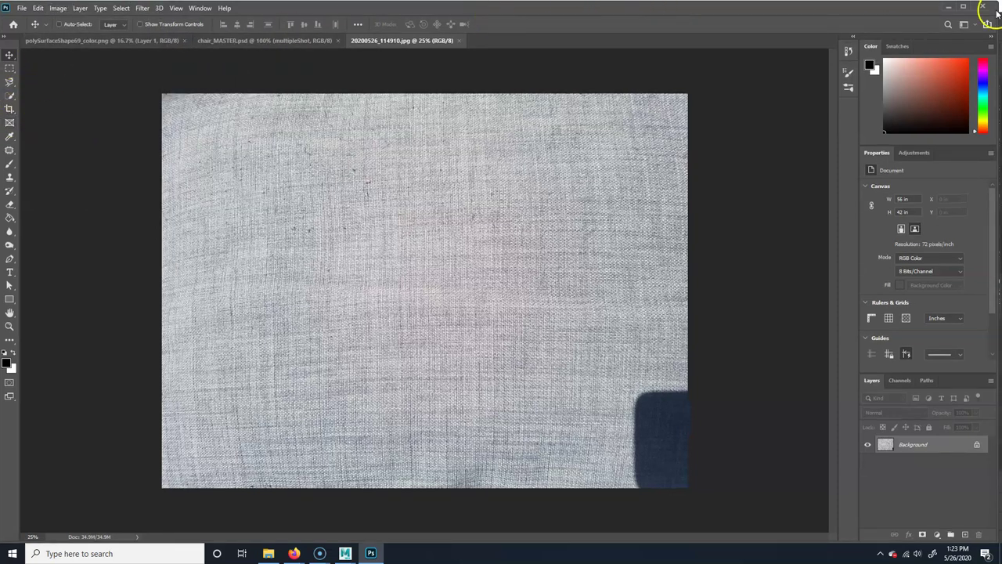
click(969, 7)
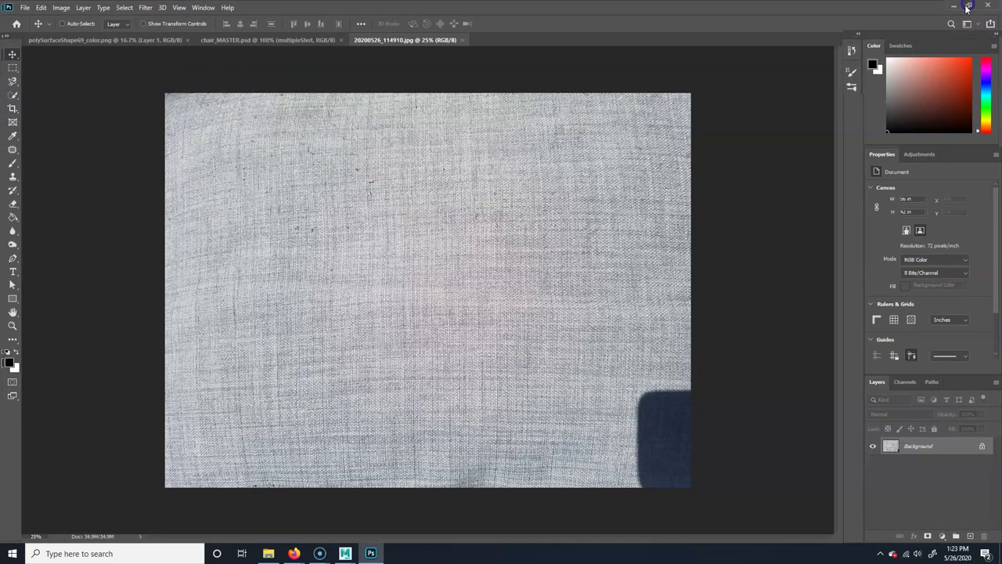
Try a 1:1 (Square) ratio for the Crop tool on the fabric photo
click(11, 106)
click(85, 22)
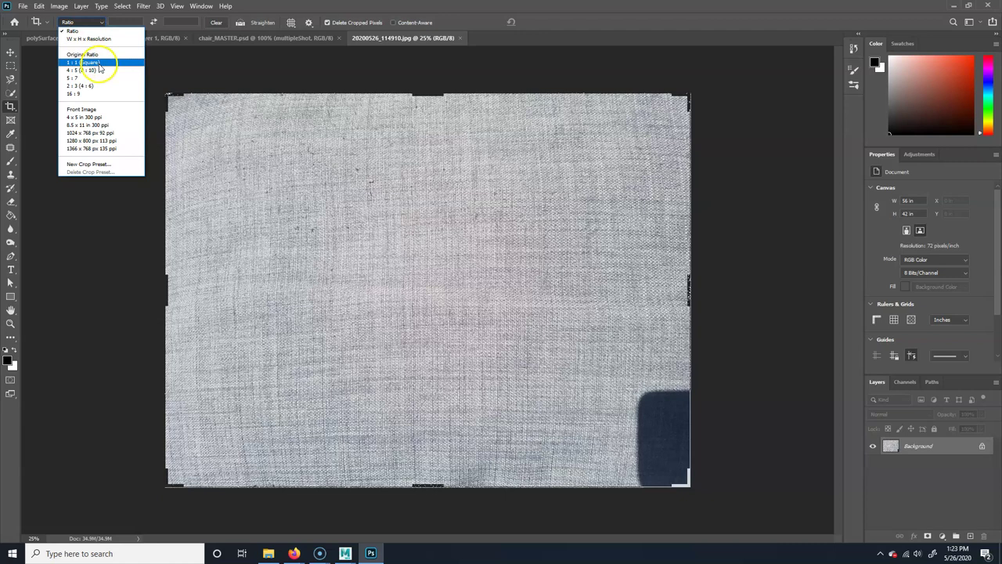
click(86, 61)
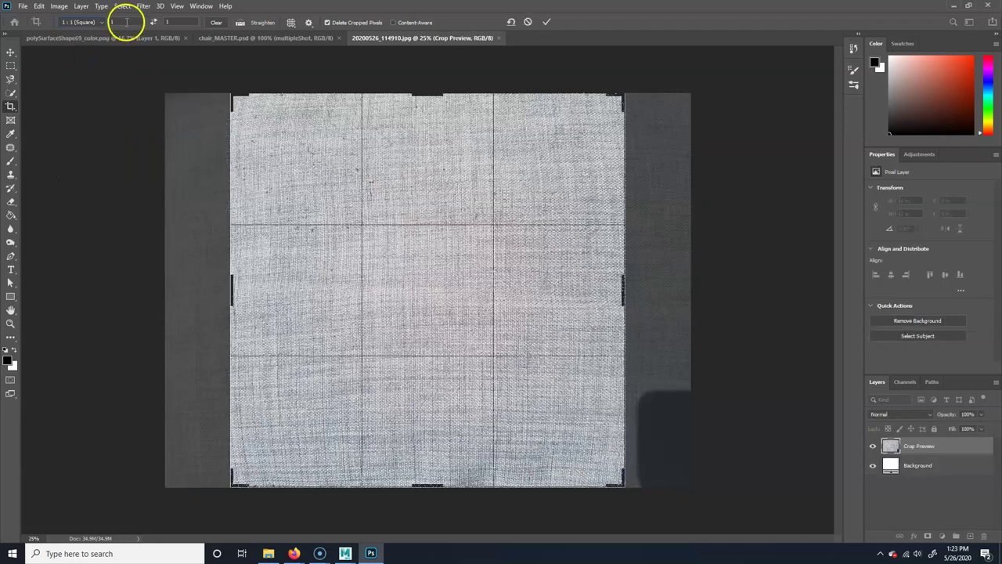
Set the crop to W x H x Resolution with a width and height of 1024 px
click(95, 22)
click(91, 34)
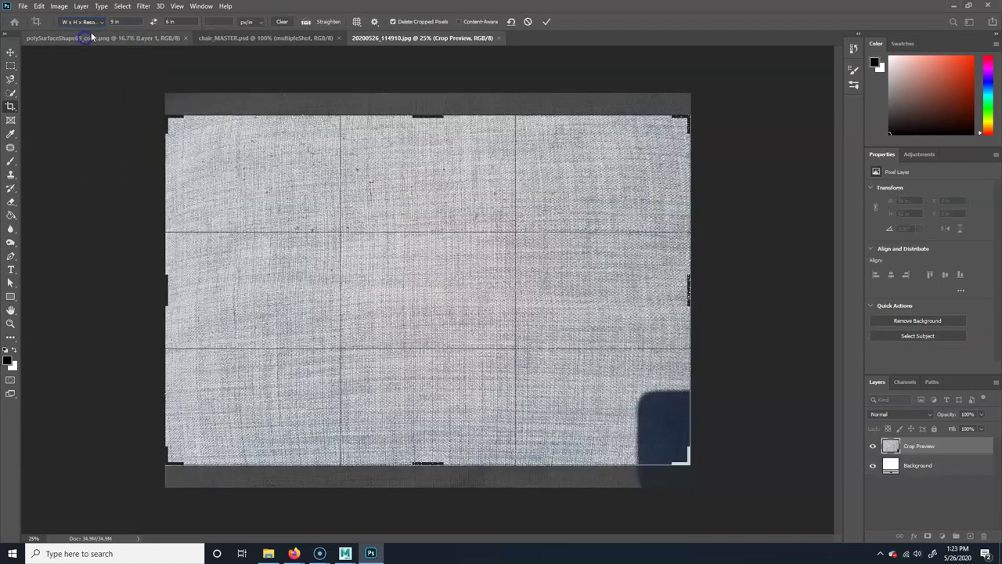
click(113, 21)
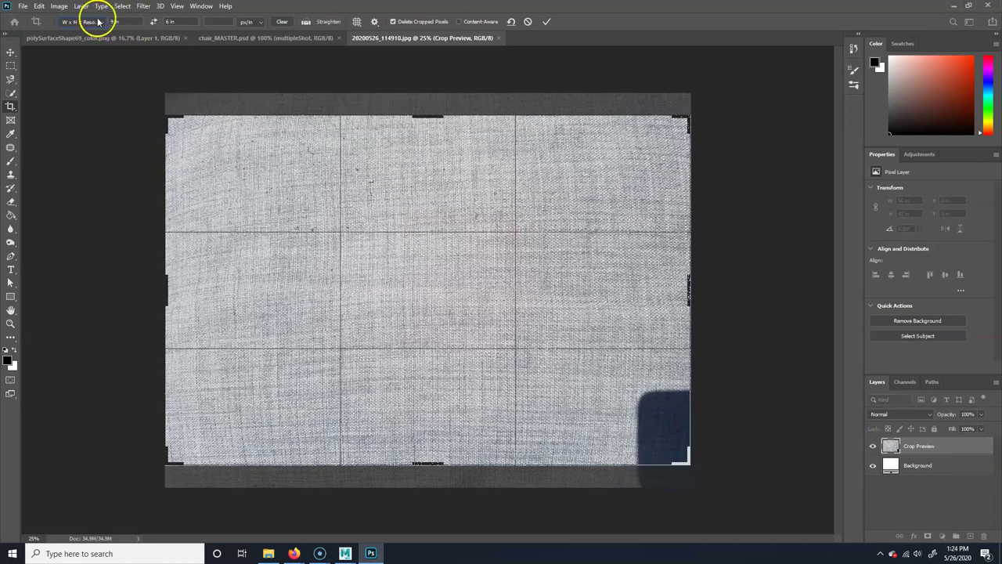
double_click(134, 21)
text(1024 )
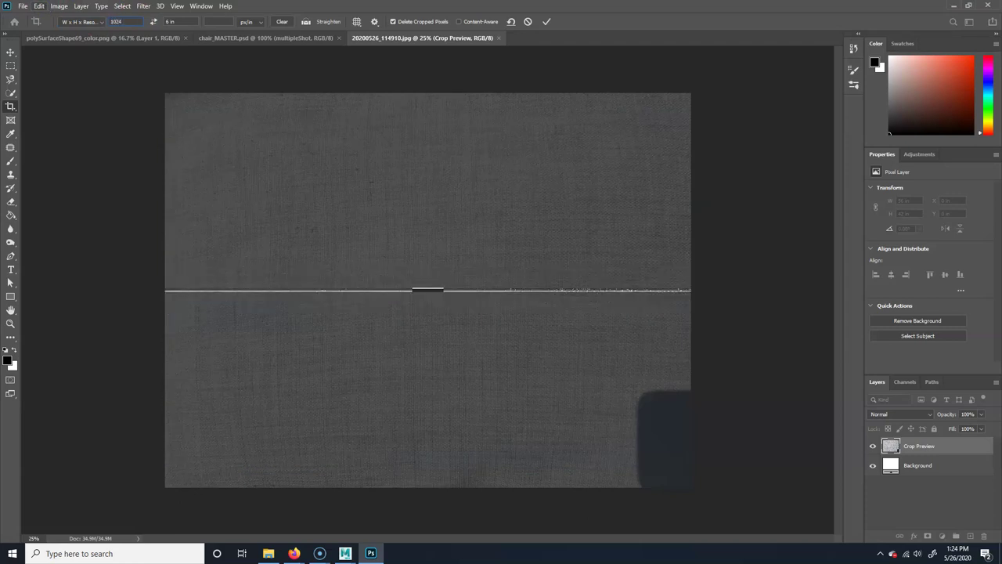
text(px)
key(Tab)
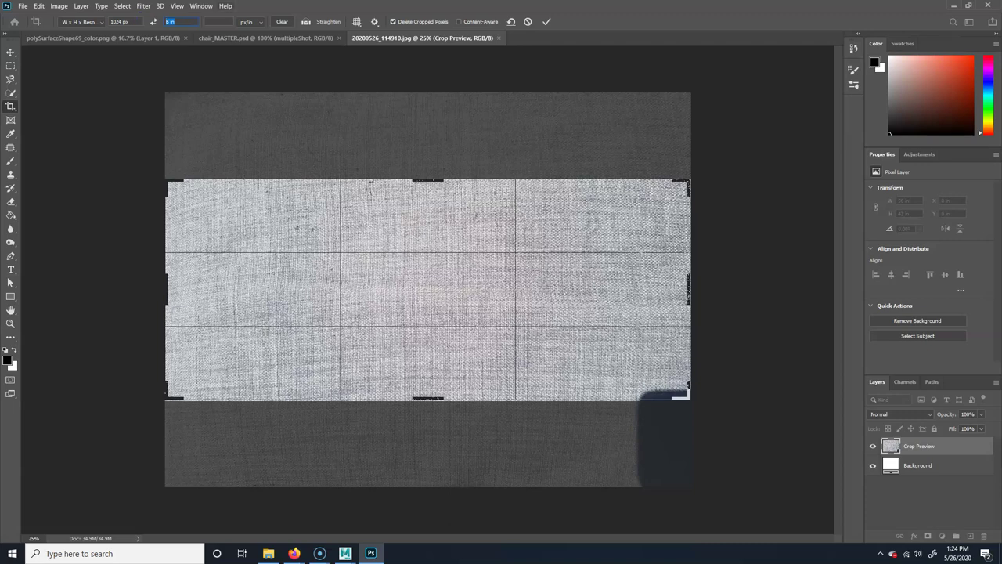
text(1024)
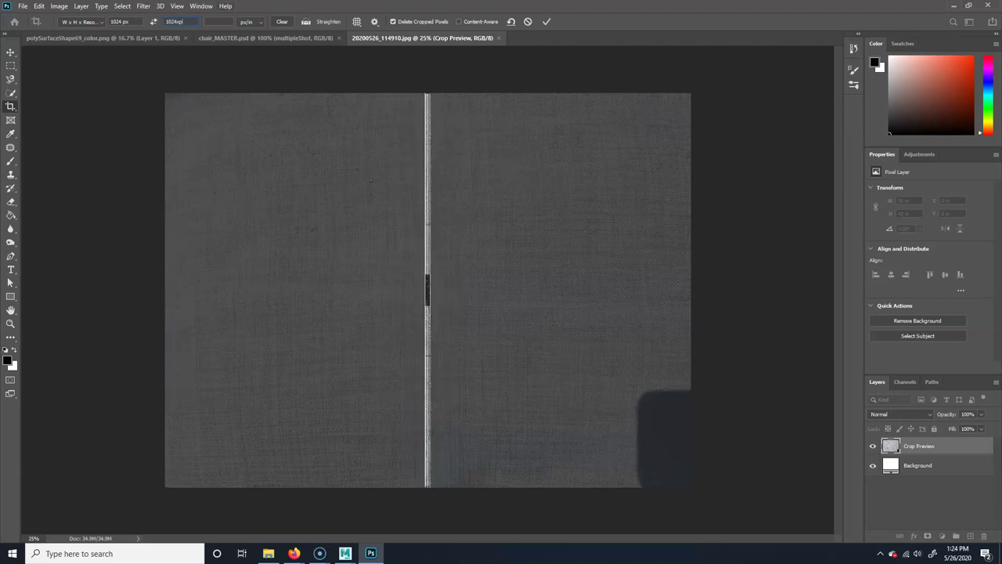
text(px)
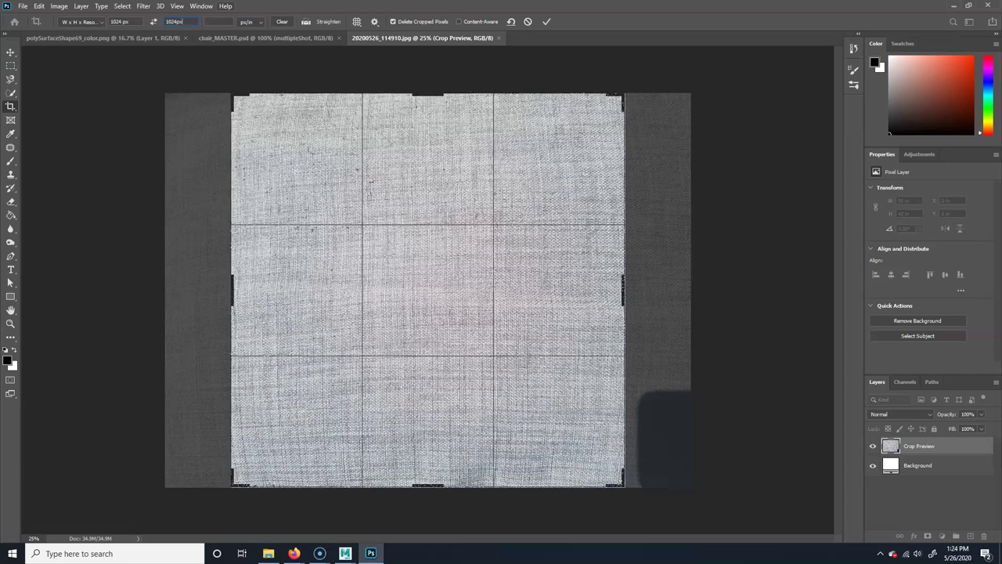
Apply the 1024 px square crop to the fabric photo and undo it
click(84, 22)
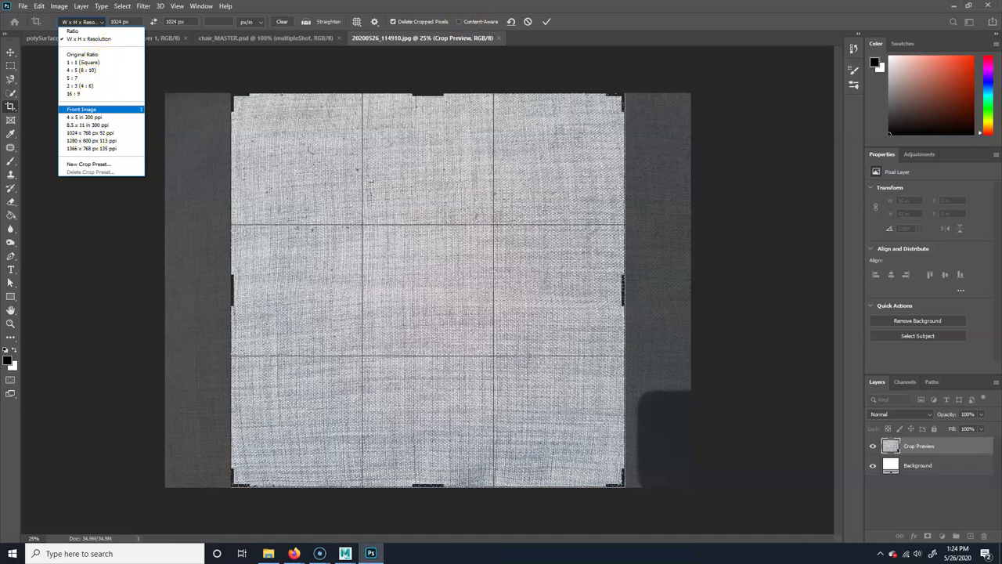
click(81, 109)
drag(10, 65, 92, 62)
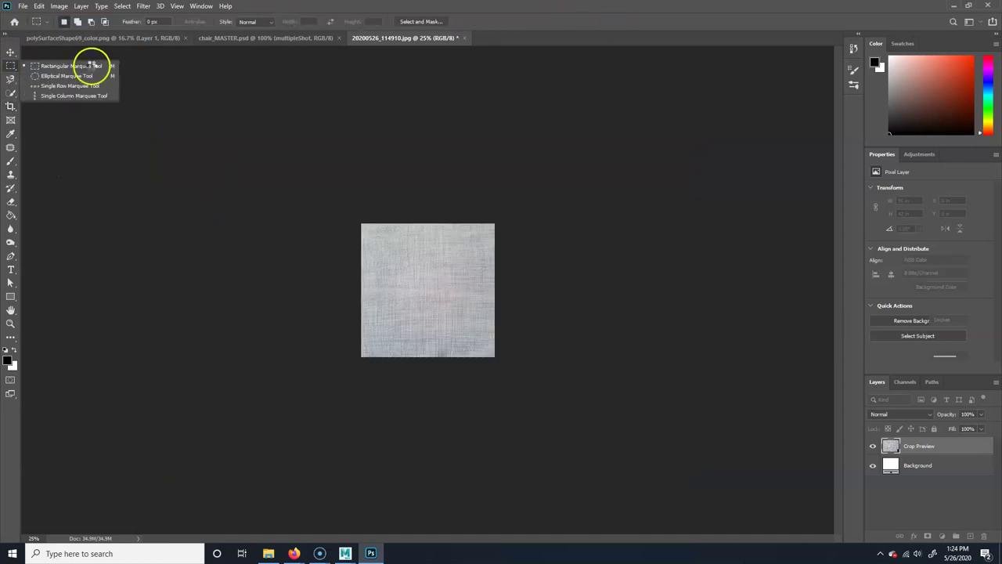
key(ctrl+z)
Reduce the fabric photo's canvas size to 1024 by 1024 pixels, accepting the clipping
click(59, 6)
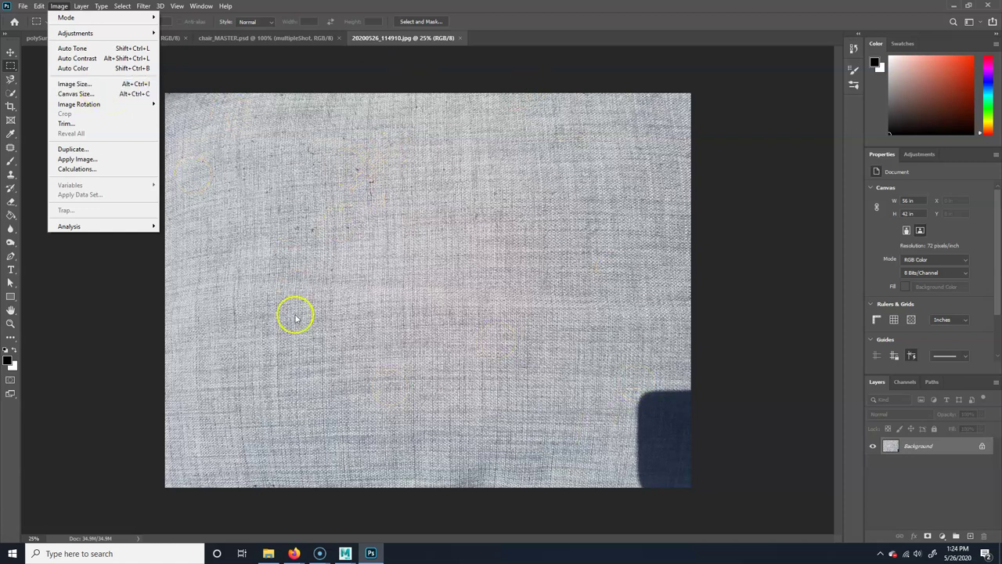
click(82, 94)
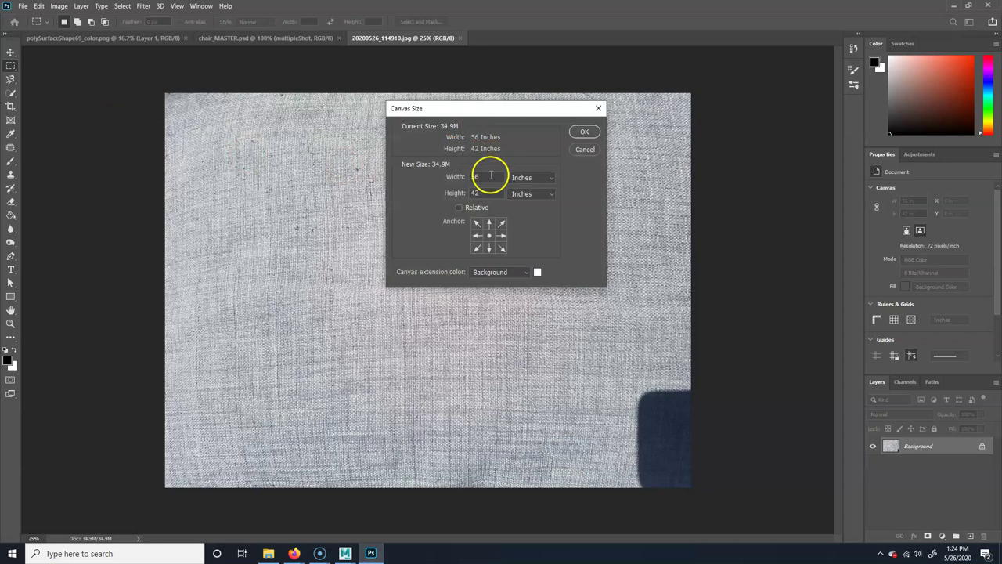
click(545, 180)
click(529, 191)
click(489, 179)
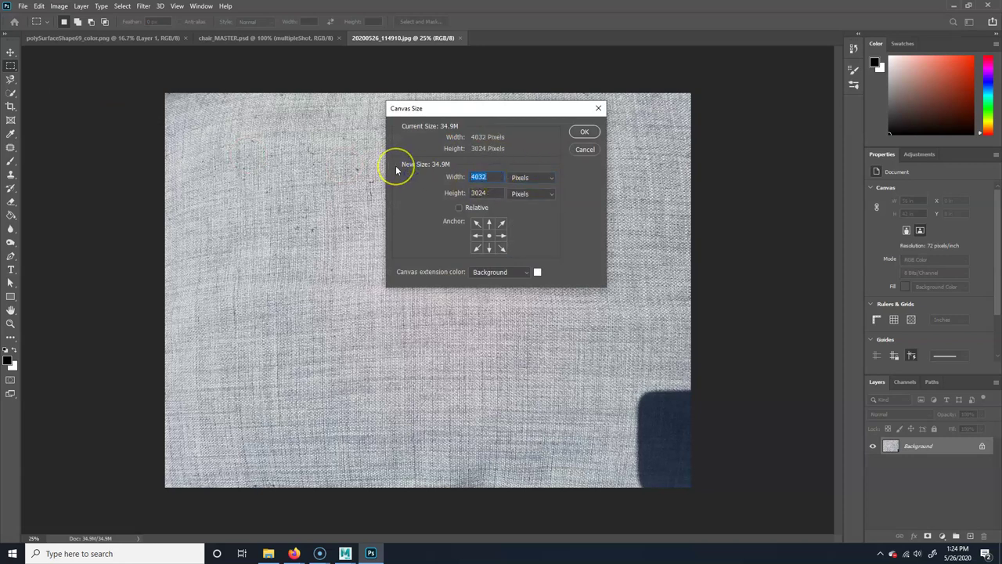
text(10)
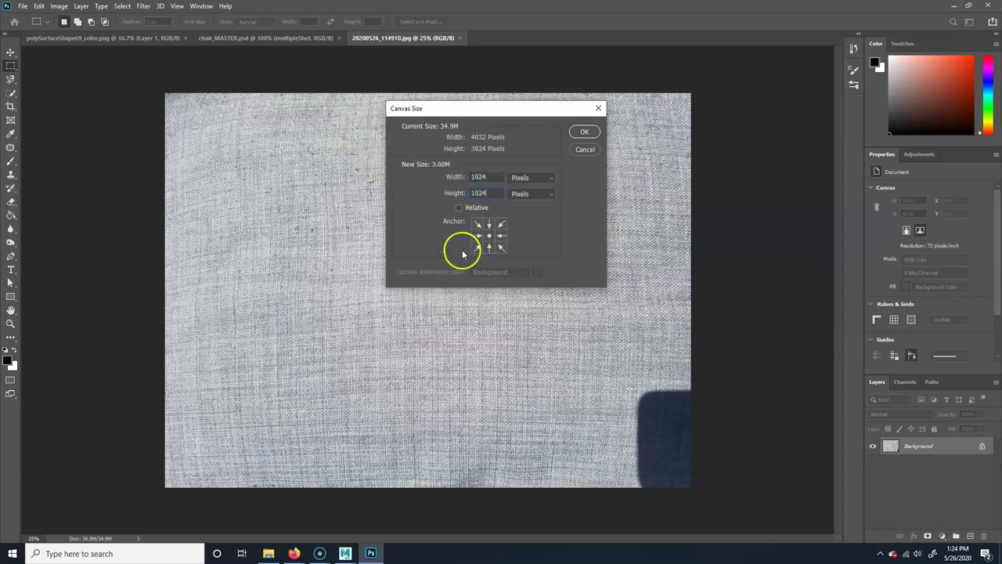
click(589, 138)
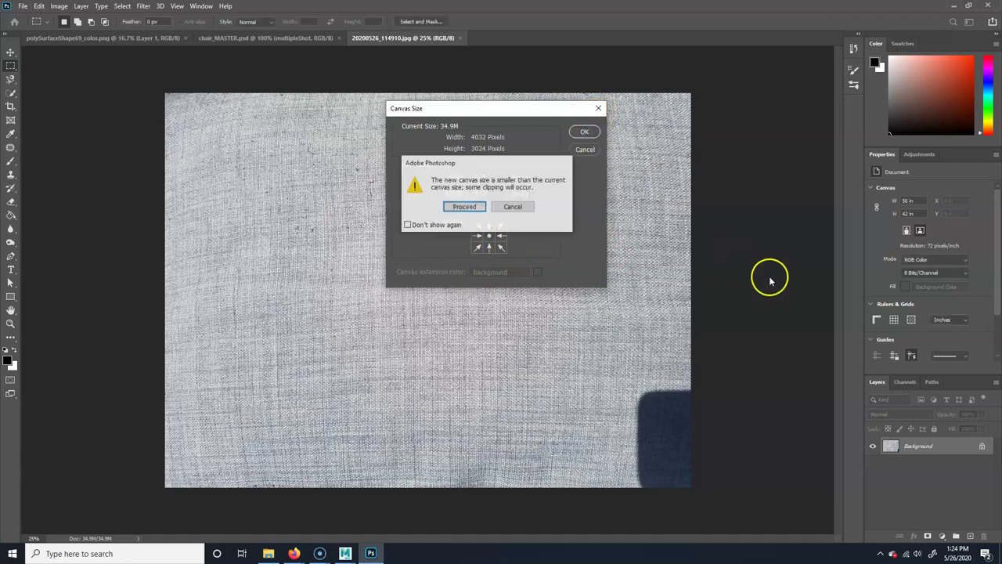
click(517, 209)
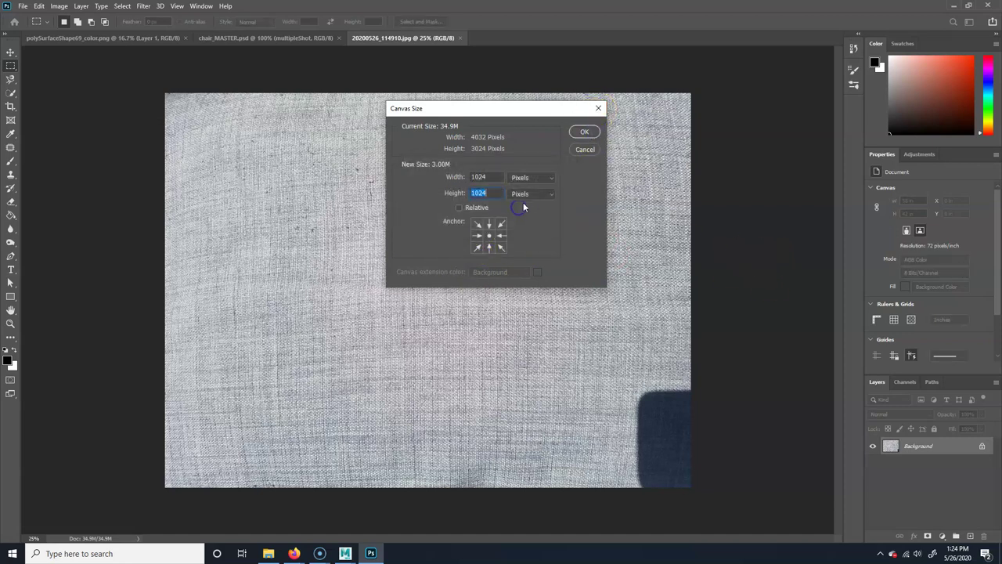
click(587, 131)
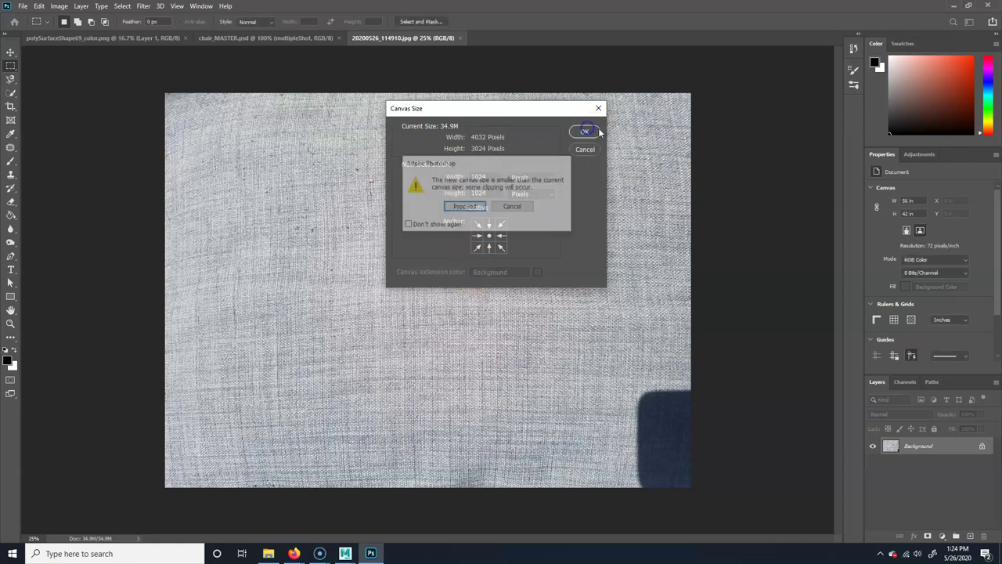
click(473, 208)
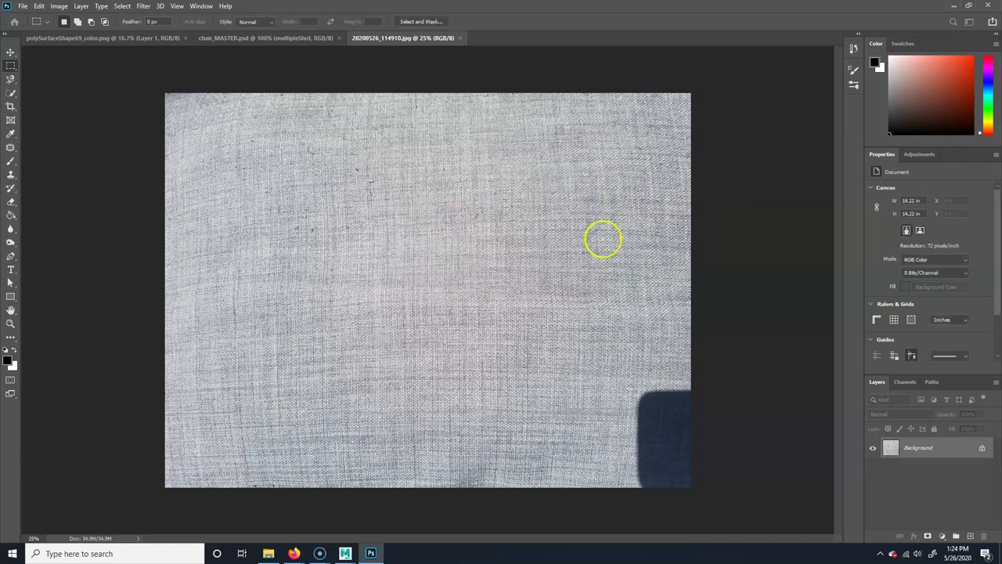
Try to move the fabric image within the smaller canvas, decline converting the Background layer, and undo the canvas resize
key(v)
drag(443, 304, 407, 292)
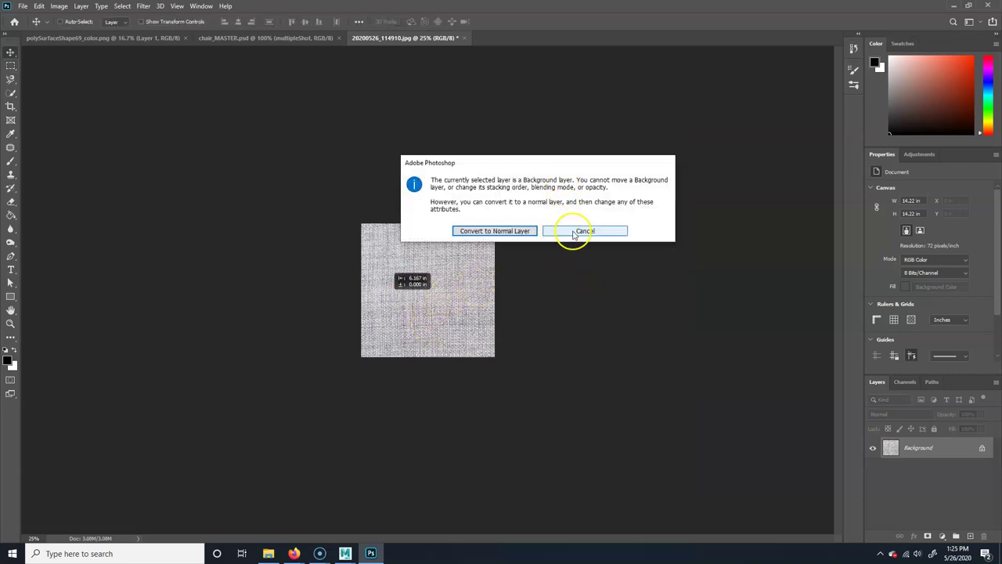
click(584, 232)
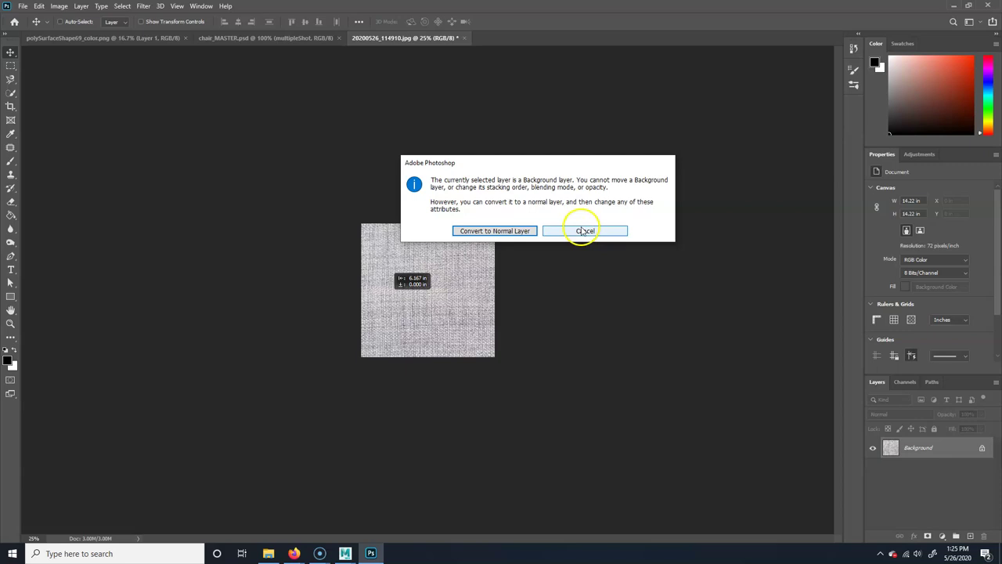
key(ctrl+z)
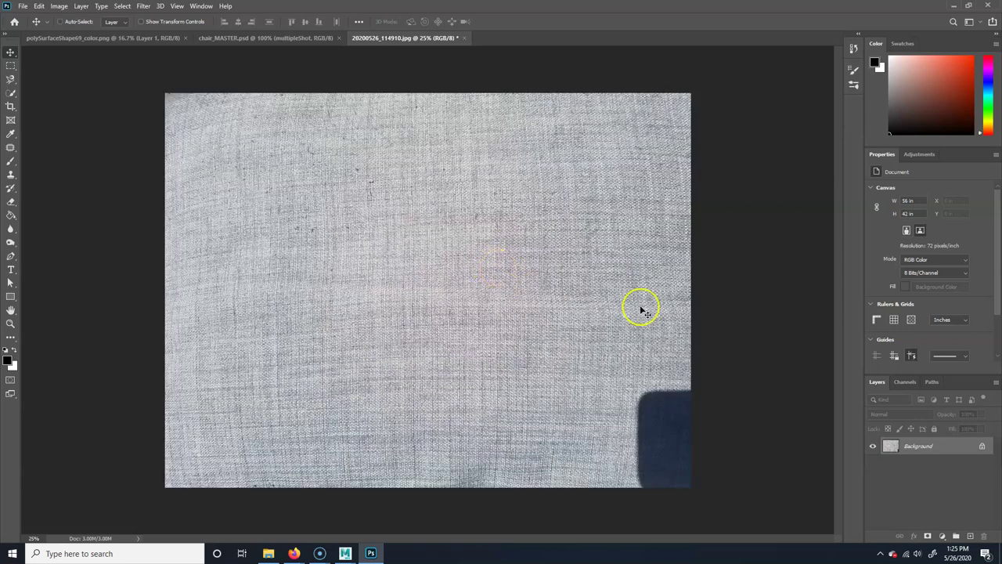
Unlock the fabric photo's Background layer so it can be moved
click(982, 445)
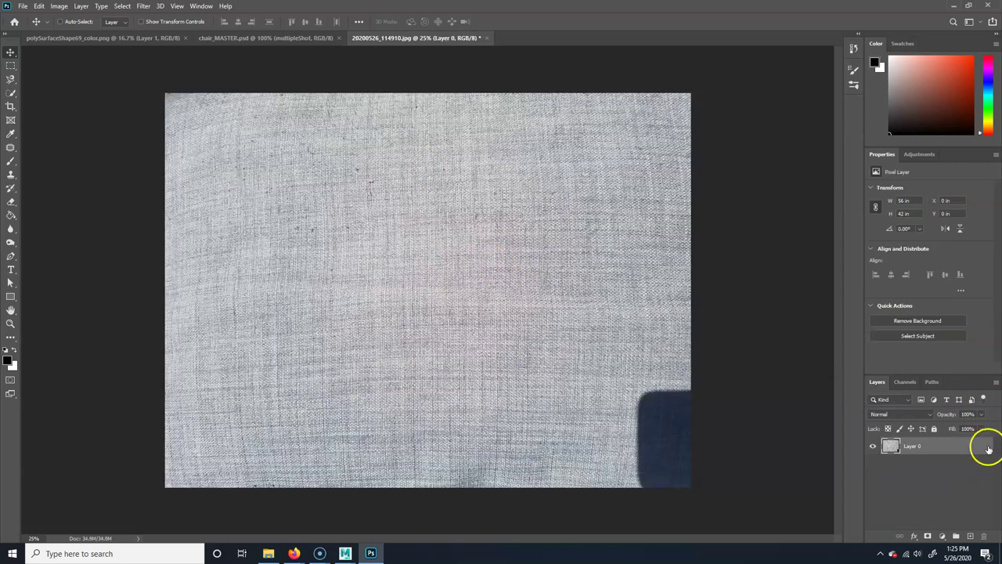
Reduce the unlocked fabric photo's canvas size to 1024 by 1024 pixels and accept the clipping
click(59, 7)
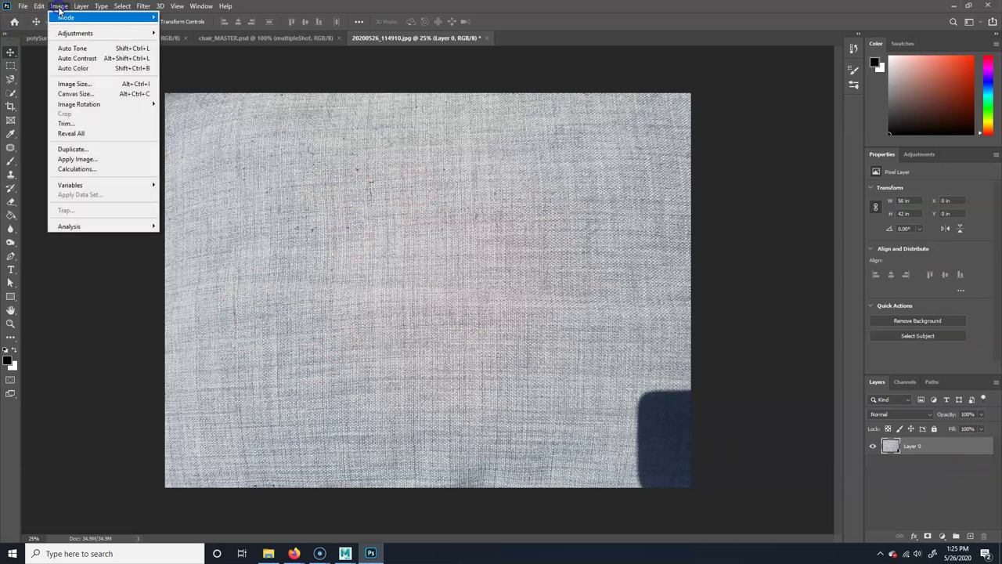
click(97, 94)
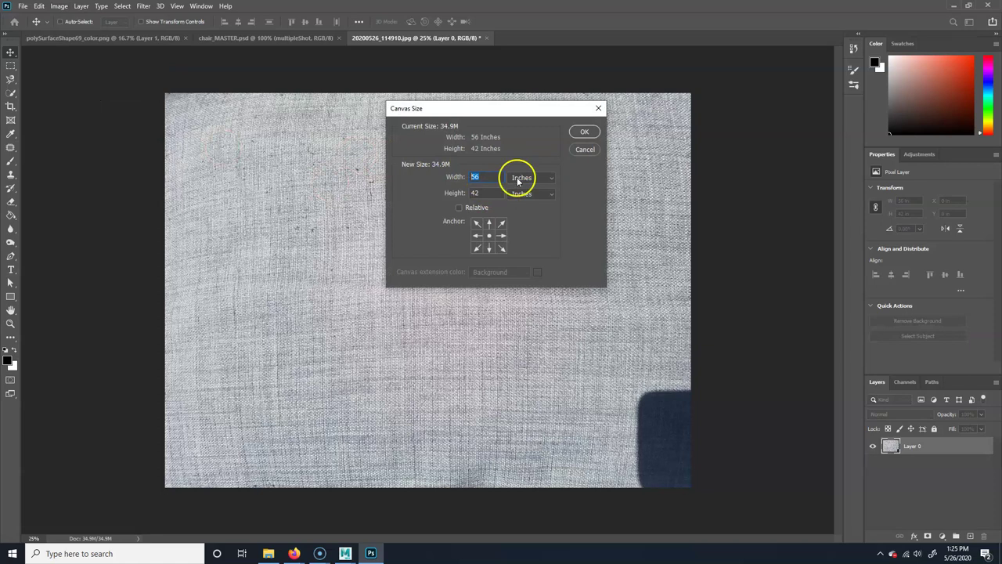
click(520, 178)
click(518, 197)
double_click(490, 178)
text(1024)
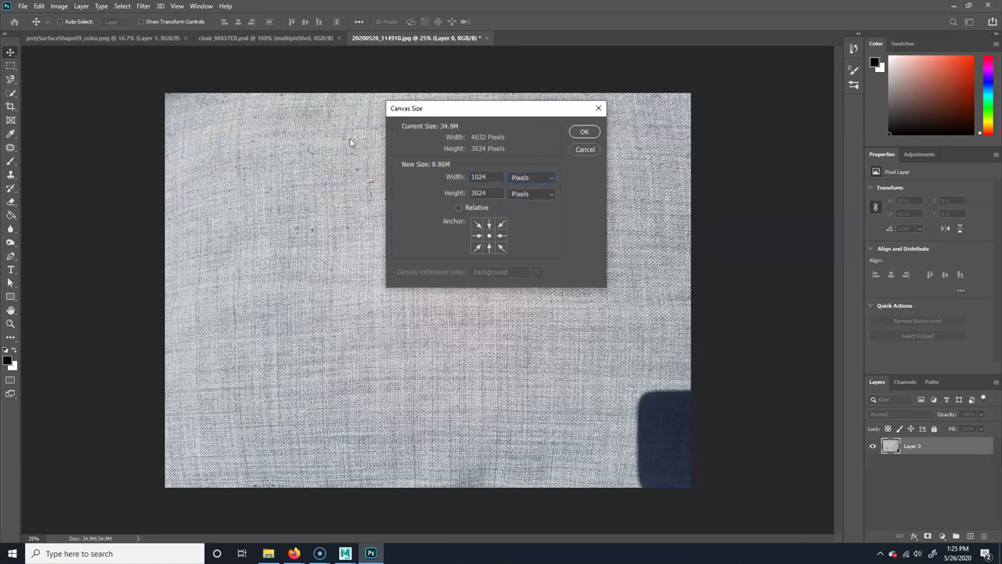
drag(486, 193, 414, 187)
click(584, 132)
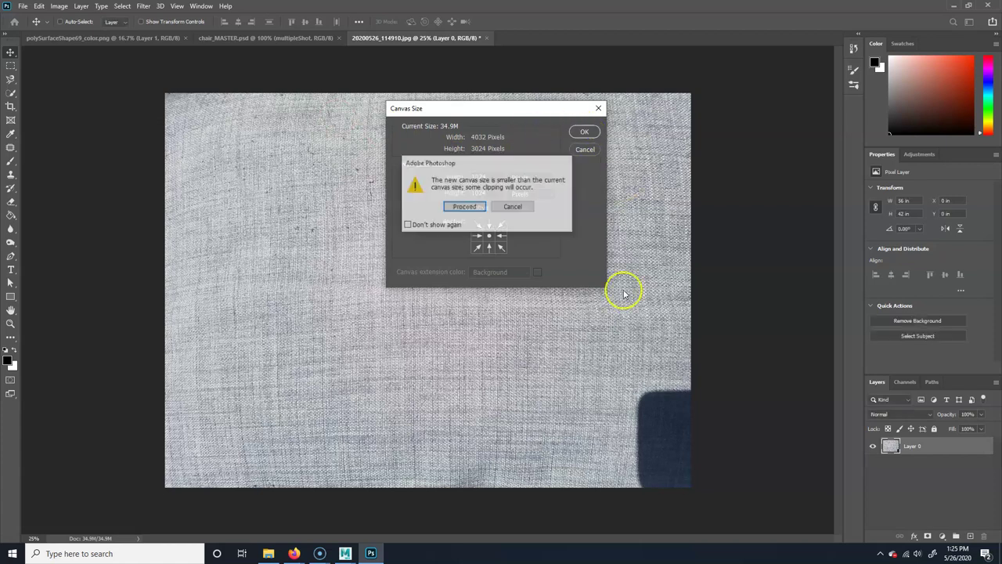
click(448, 206)
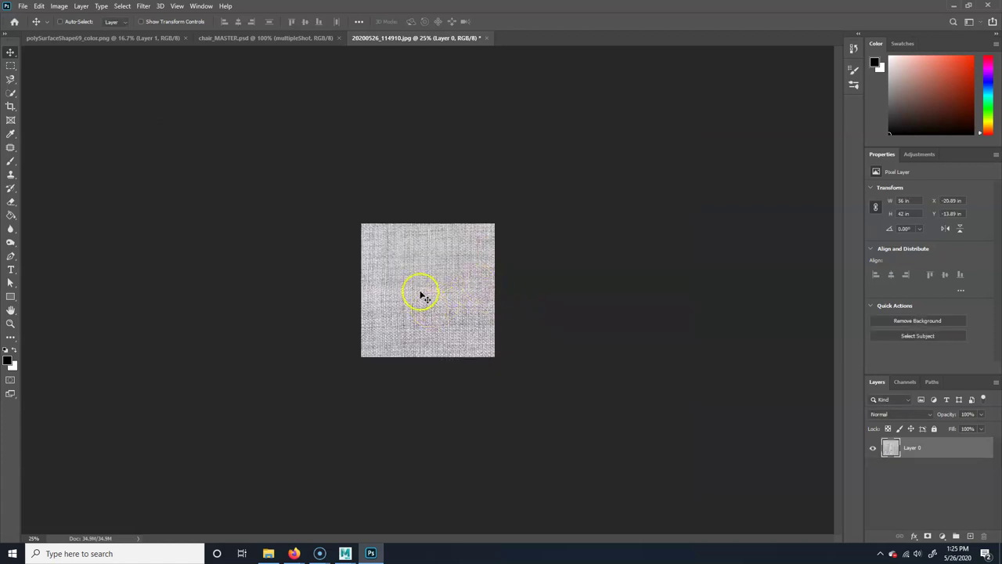
Reposition the fabric layer within the square canvas to about X -32.7 in, Y -14.3 in, framing an evenly lit weave area
drag(416, 289, 410, 259)
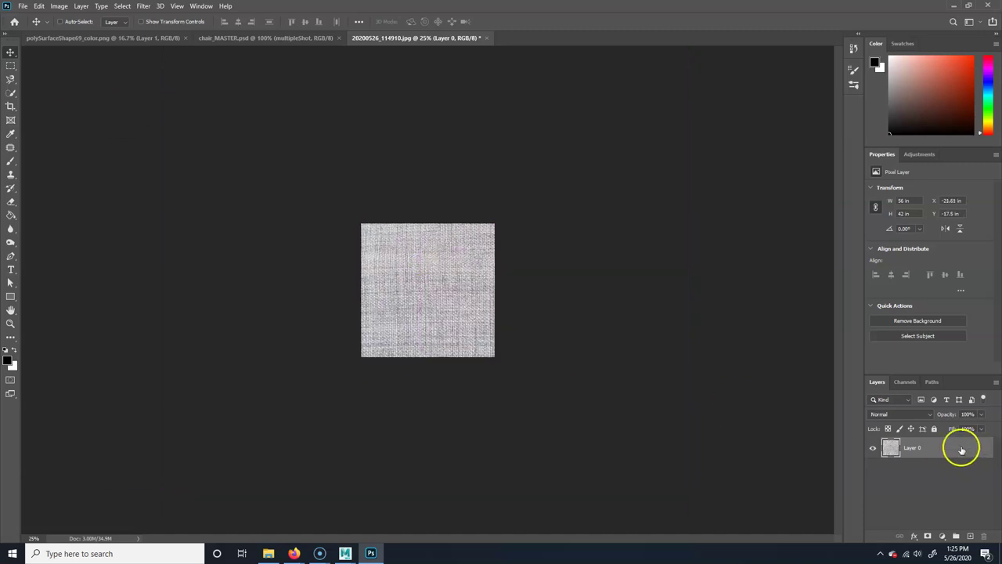
drag(436, 306, 345, 333)
drag(439, 341, 462, 335)
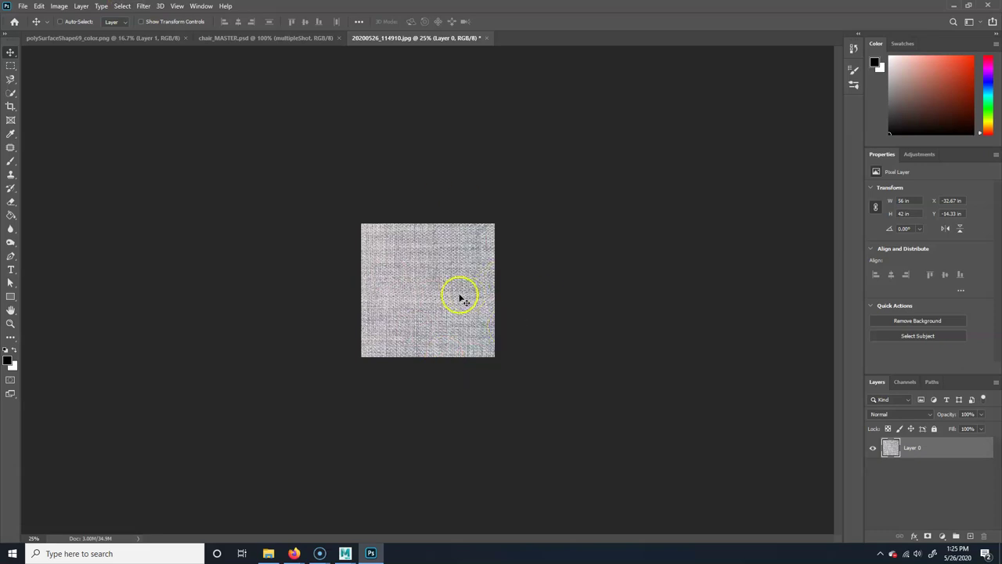
key(ctrl)
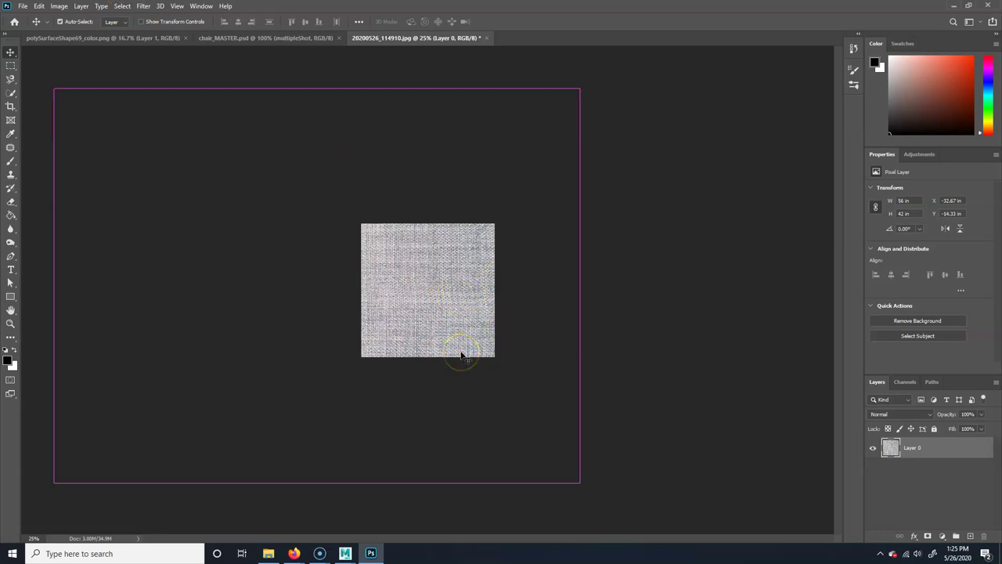
key(ctrl+plus)
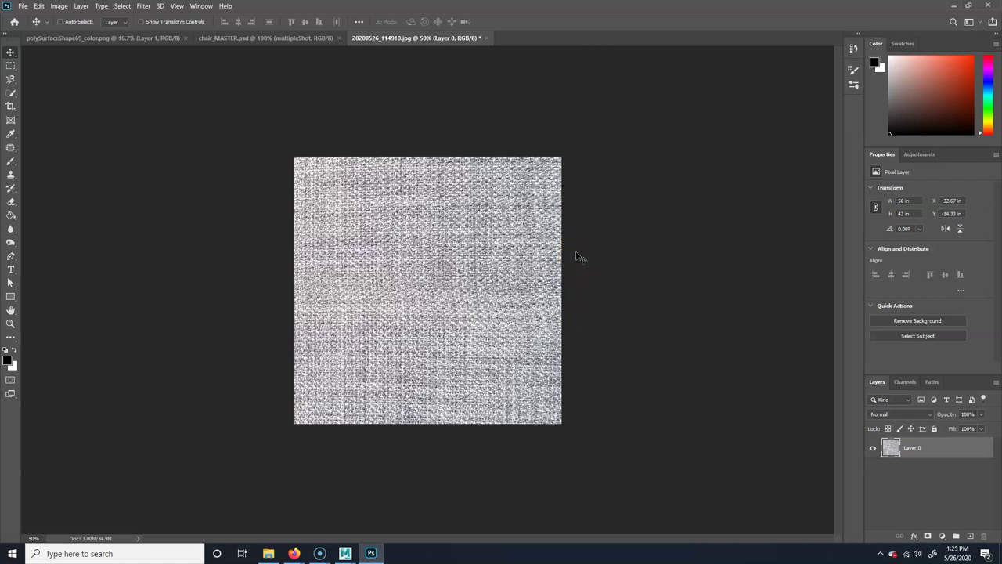
click(145, 7)
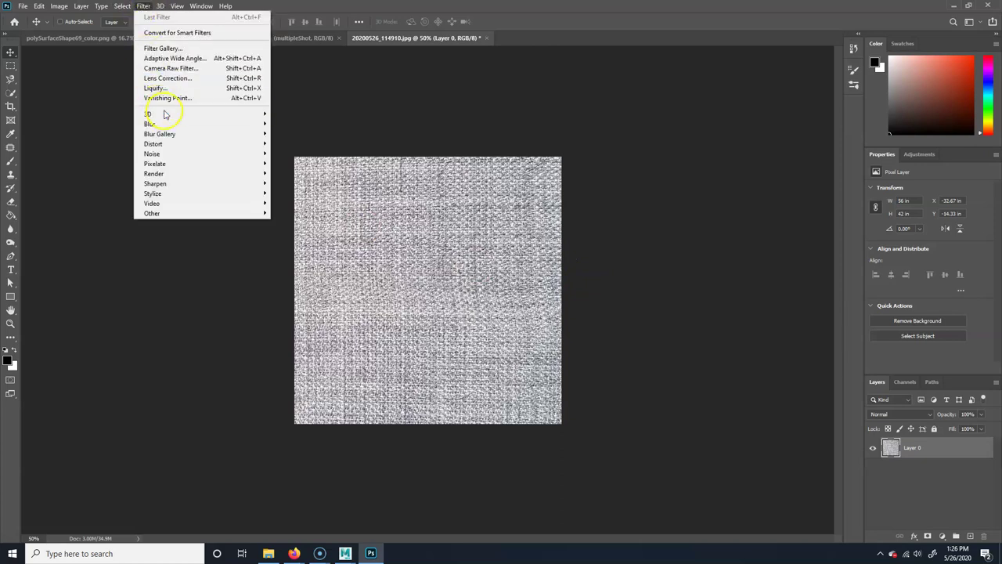
click(155, 87)
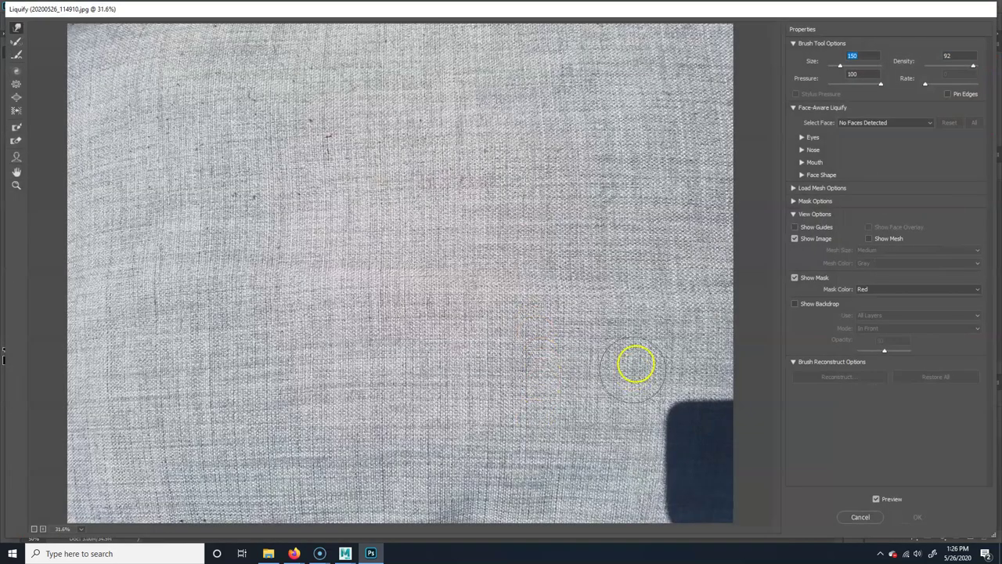
key(d)
click(860, 518)
Select the entire fabric canvas and clear the selection
click(12, 65)
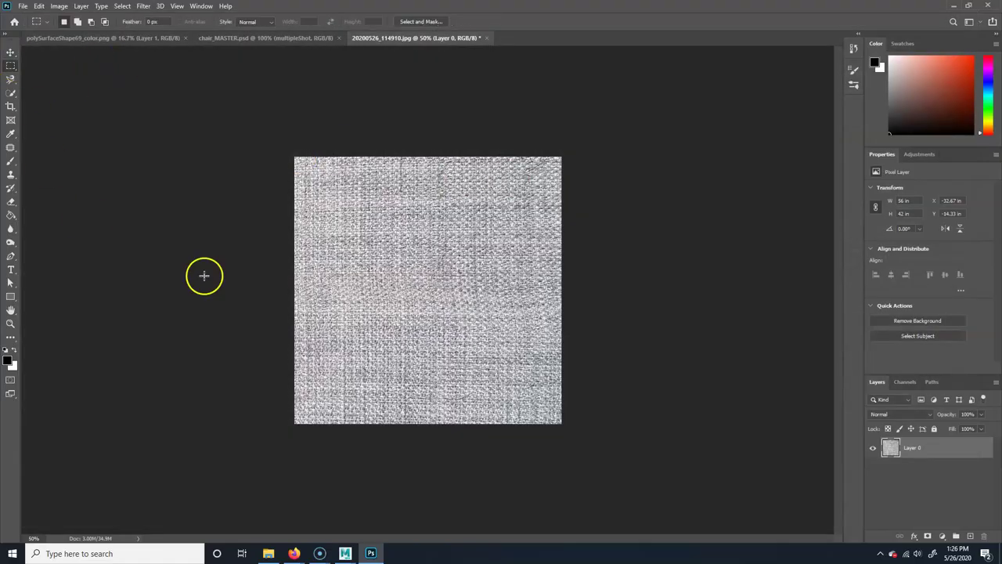
key(ctrl+a)
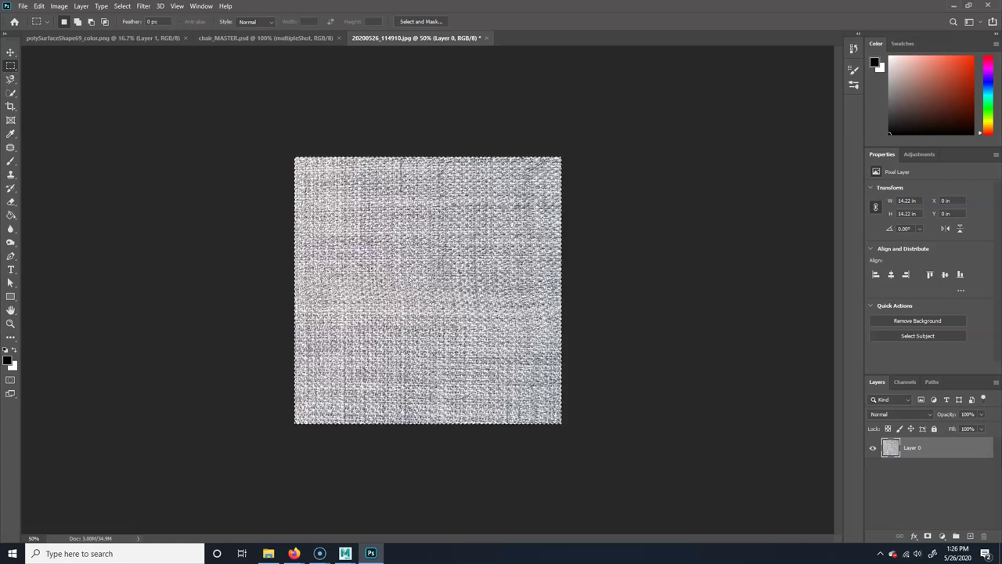
key(ctrl+d)
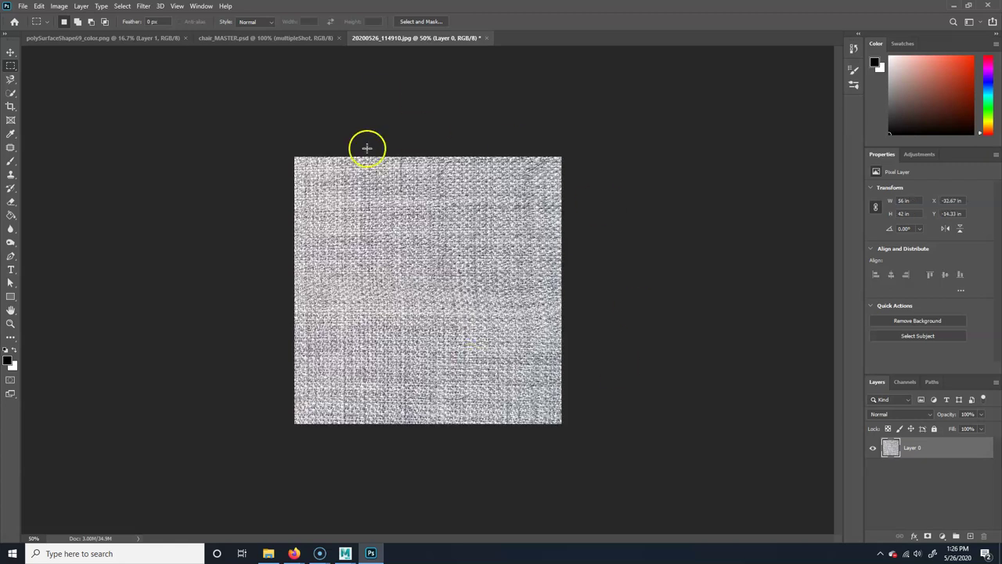
Bring up the available filters for the fabric layer
click(143, 7)
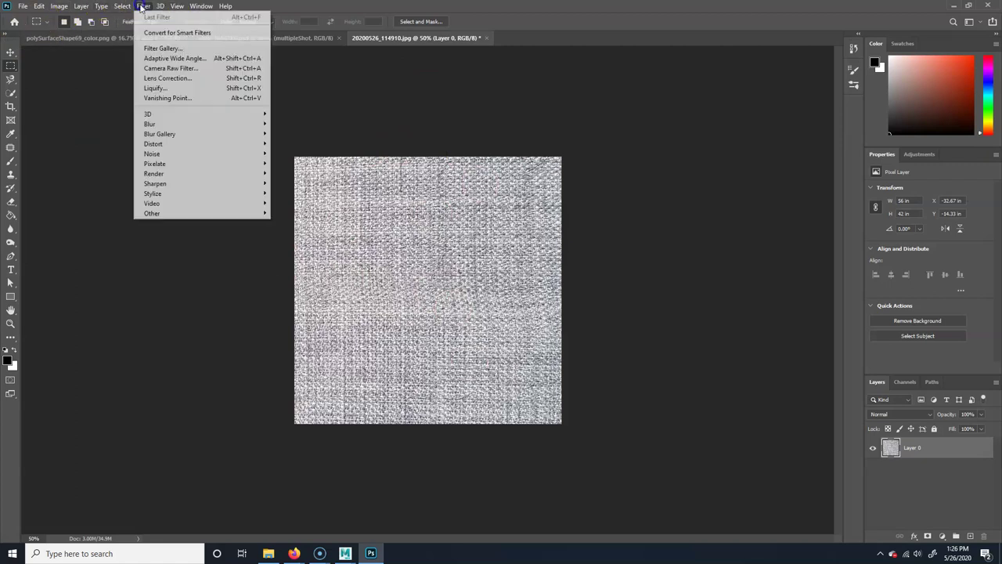
mouse_move(179, 190)
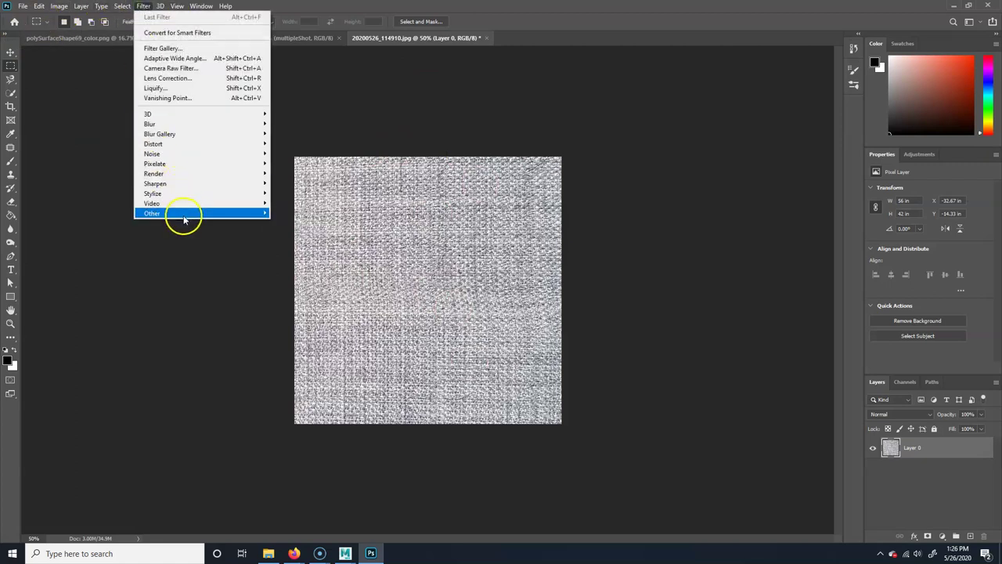
mouse_move(182, 214)
click(296, 263)
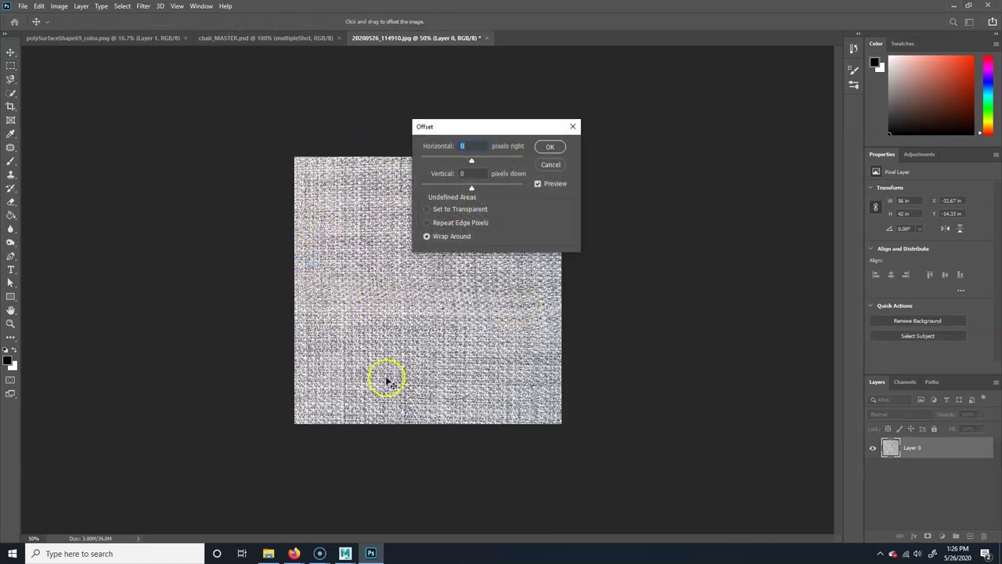
click(445, 145)
text(496)
click(454, 172)
text(190)
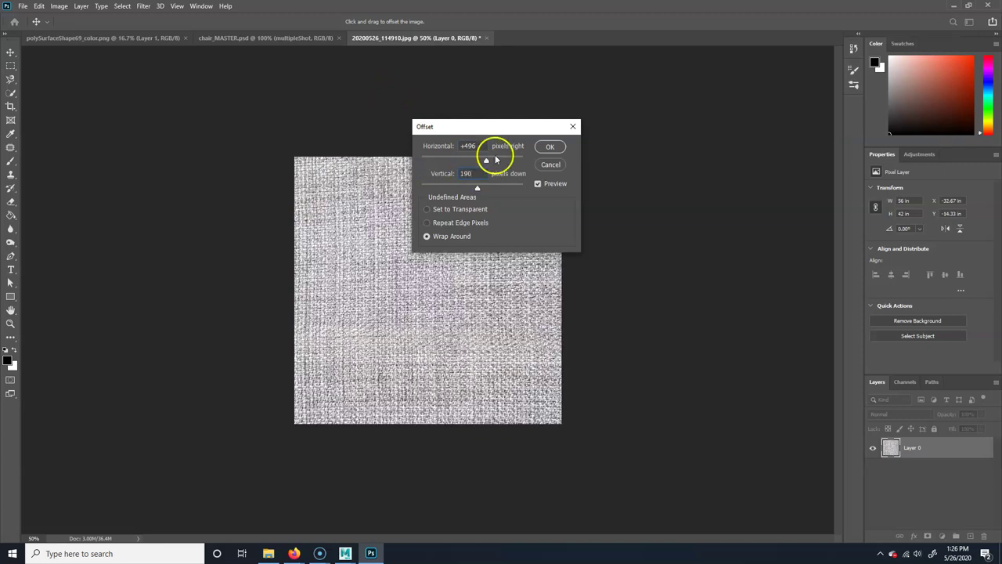
click(560, 170)
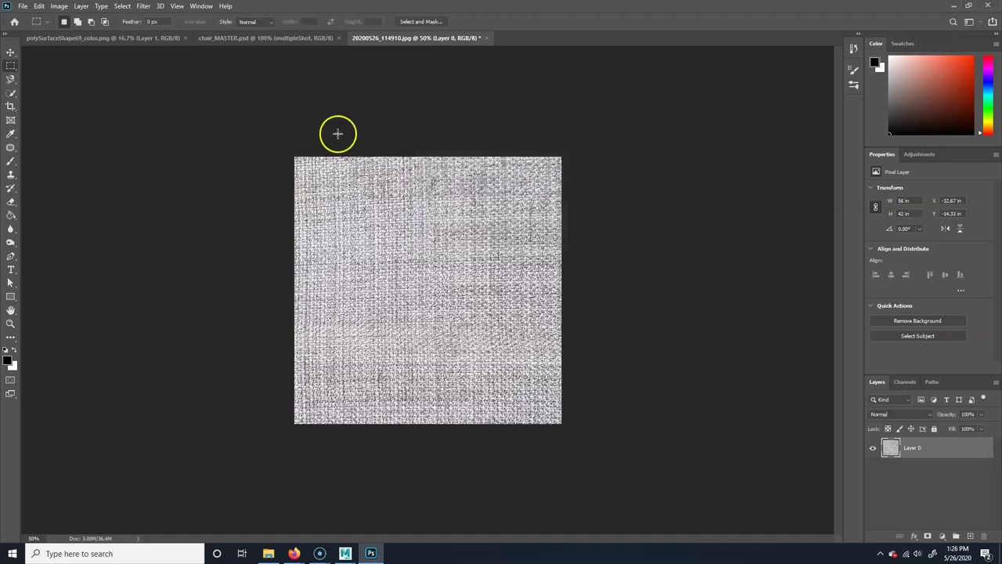
Cut the full canvas area of the fabric photo, paste it as a new layer, and delete the emptied Layer 0
click(11, 65)
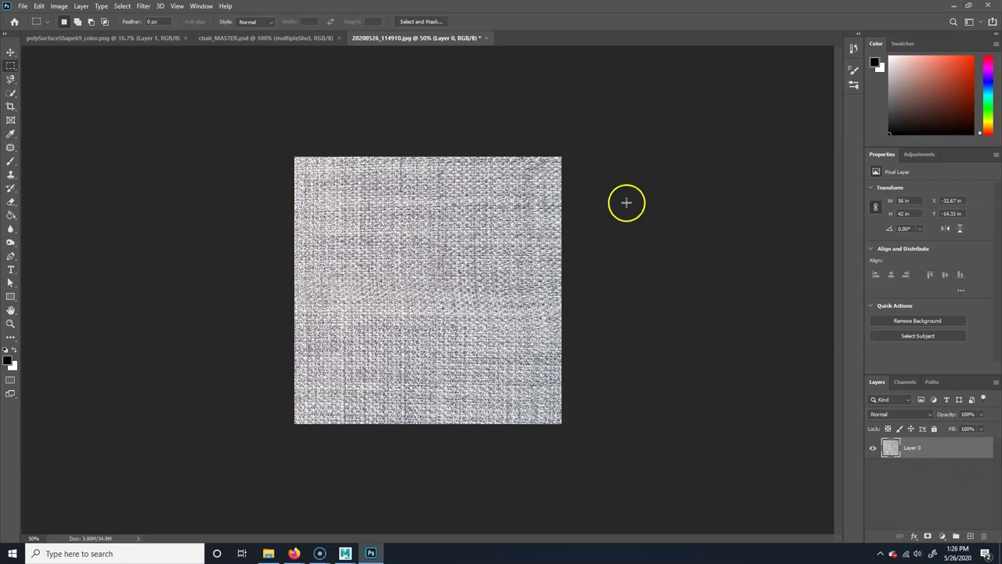
drag(275, 425, 806, 23)
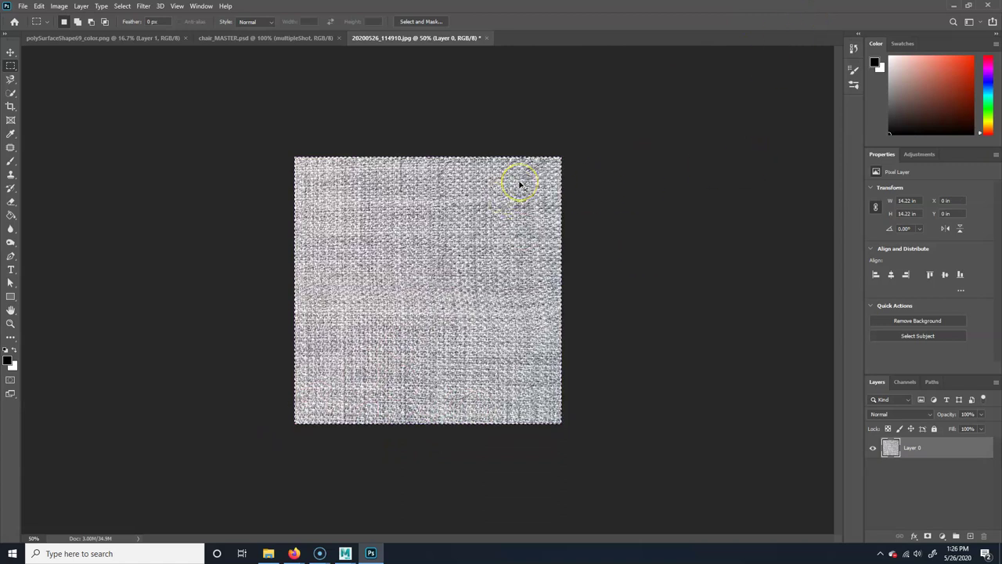
key(Delete)
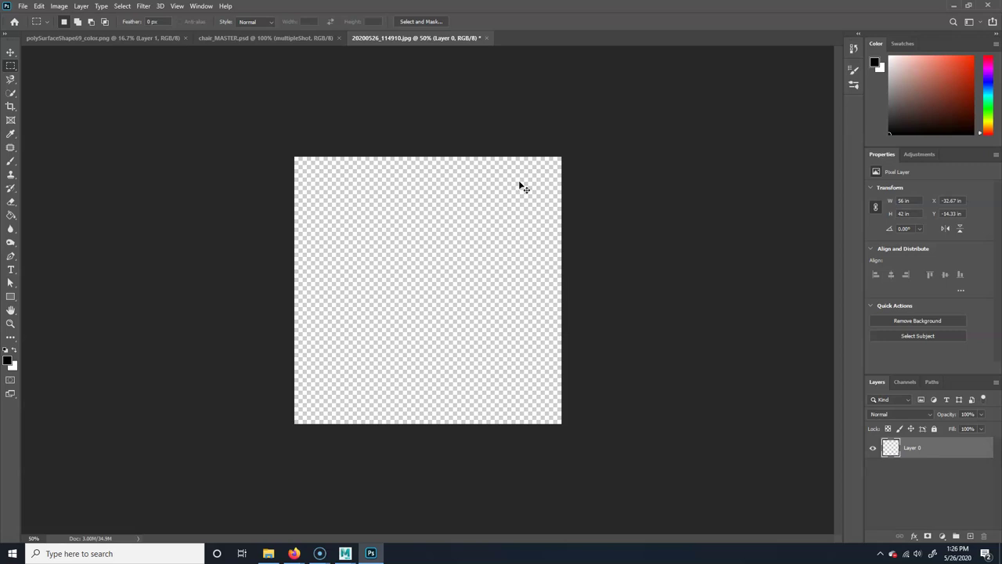
key(ctrl+v)
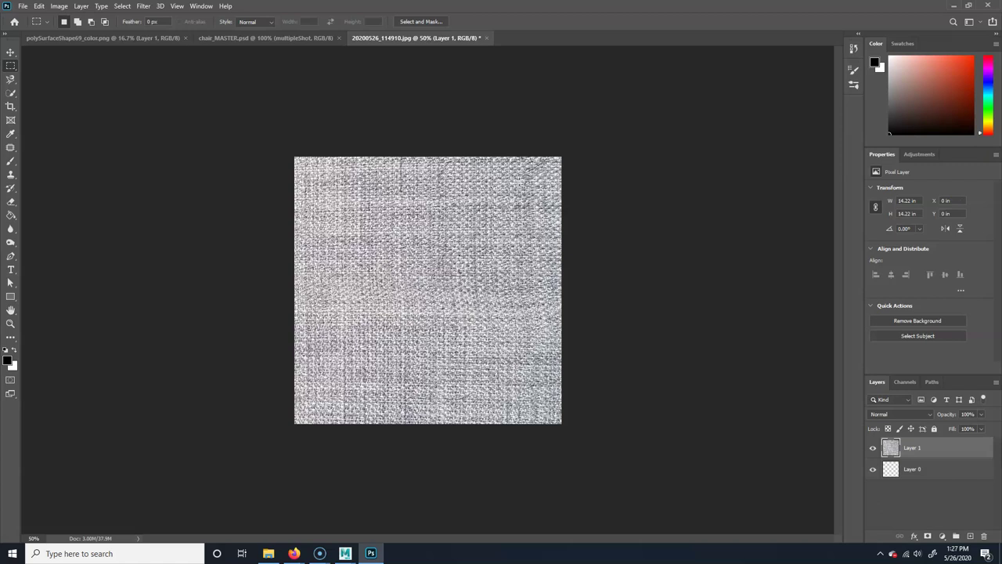
drag(950, 467, 985, 537)
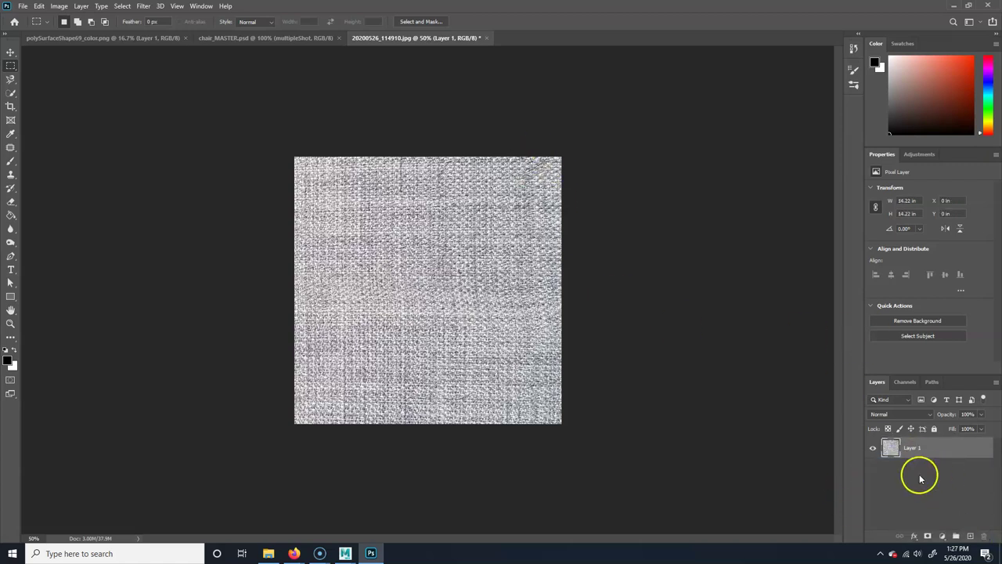
click(160, 6)
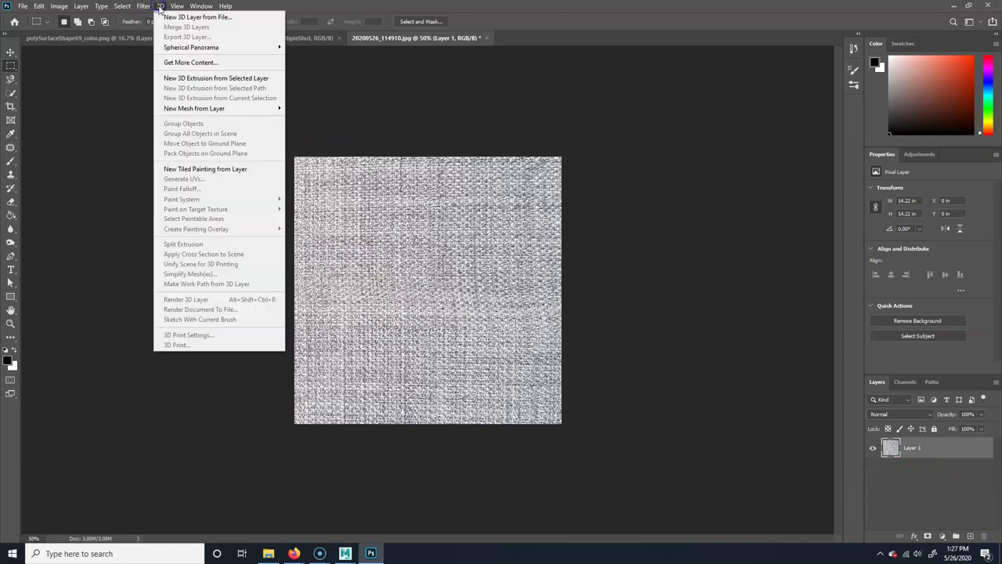
mouse_move(178, 6)
mouse_move(143, 6)
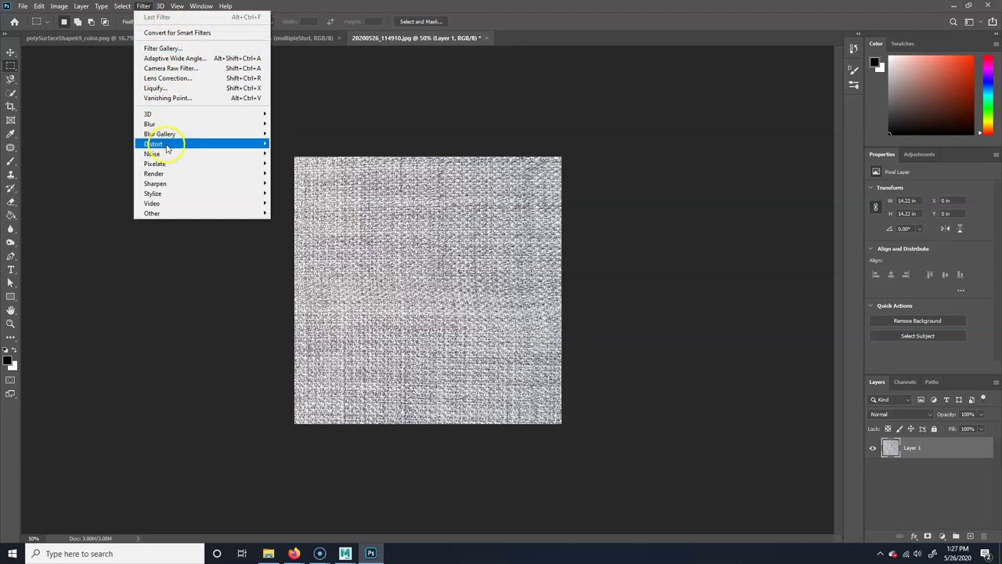
key(Escape)
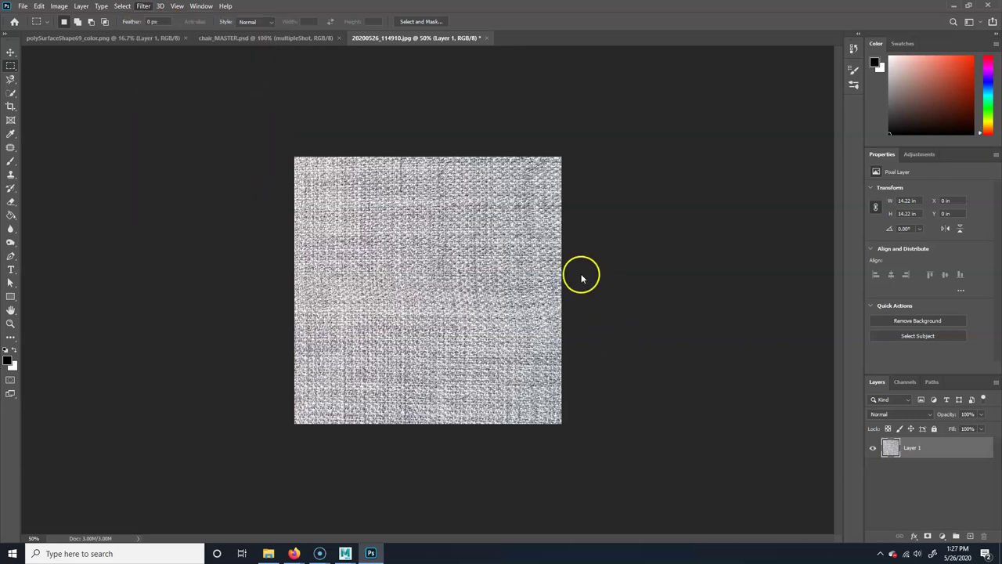
key(ctrl+shift+x)
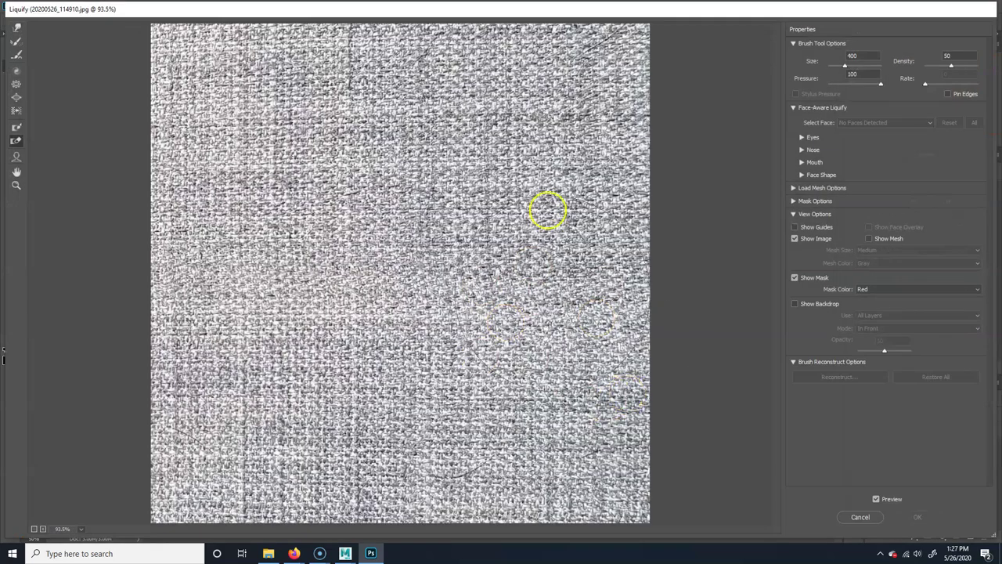
key(bracketright)
key(bracketright)
key(bracketleft)
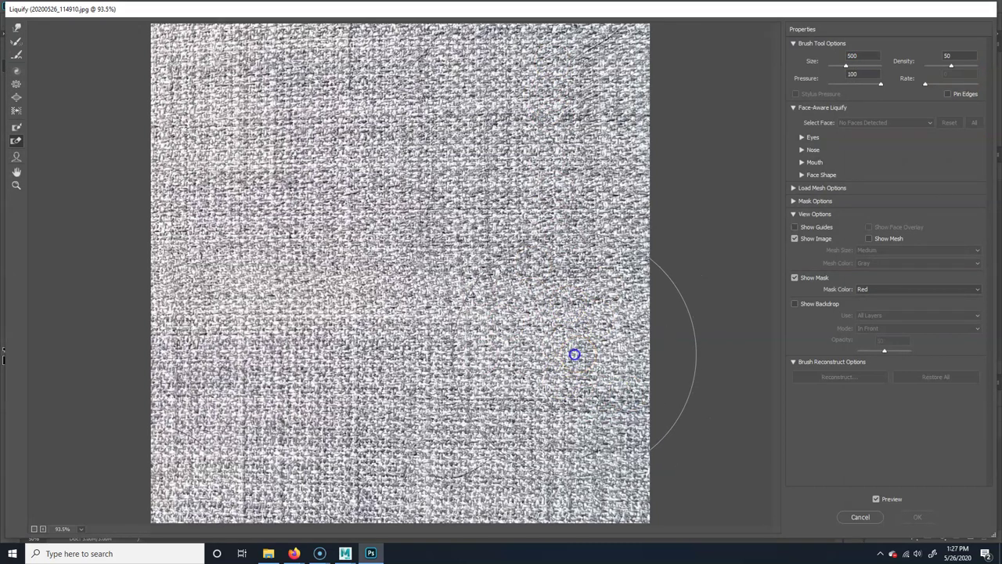
click(795, 303)
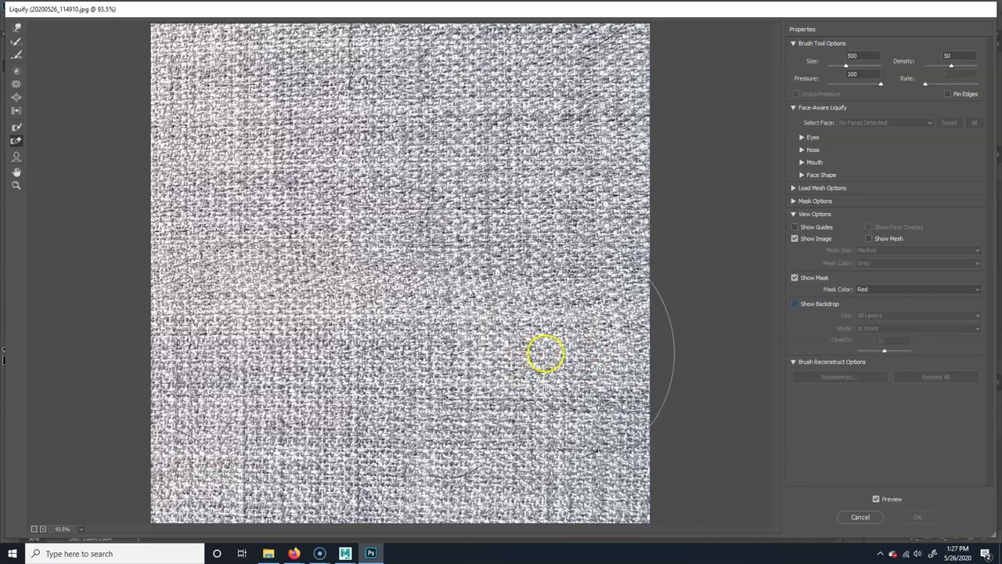
click(25, 33)
key(bracketright)
key(bracketright)
click(583, 390)
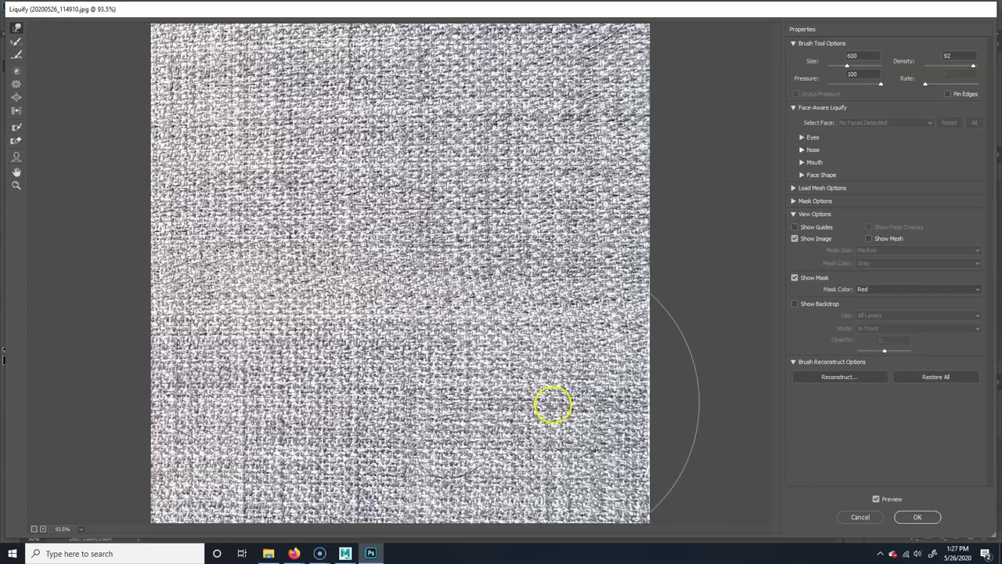
click(541, 410)
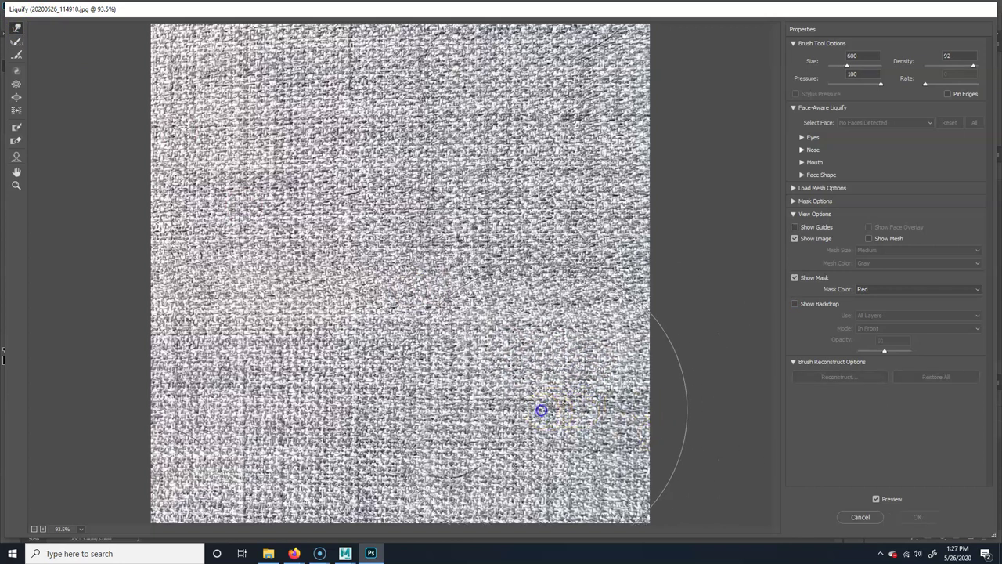
click(601, 445)
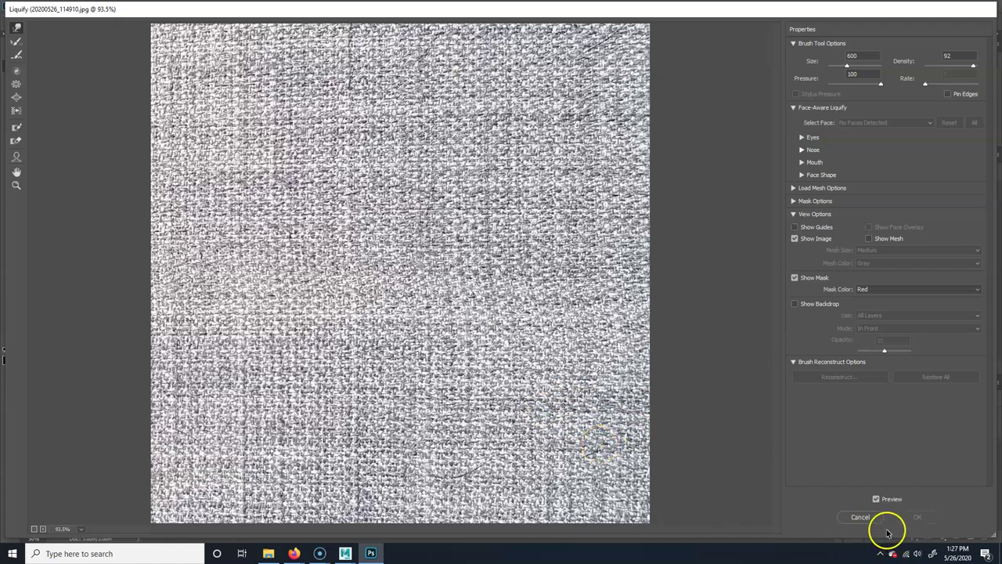
click(860, 517)
Offset the fabric layer by 512 pixels horizontally and 512 pixels vertically with Wrap Around for undefined areas
click(146, 6)
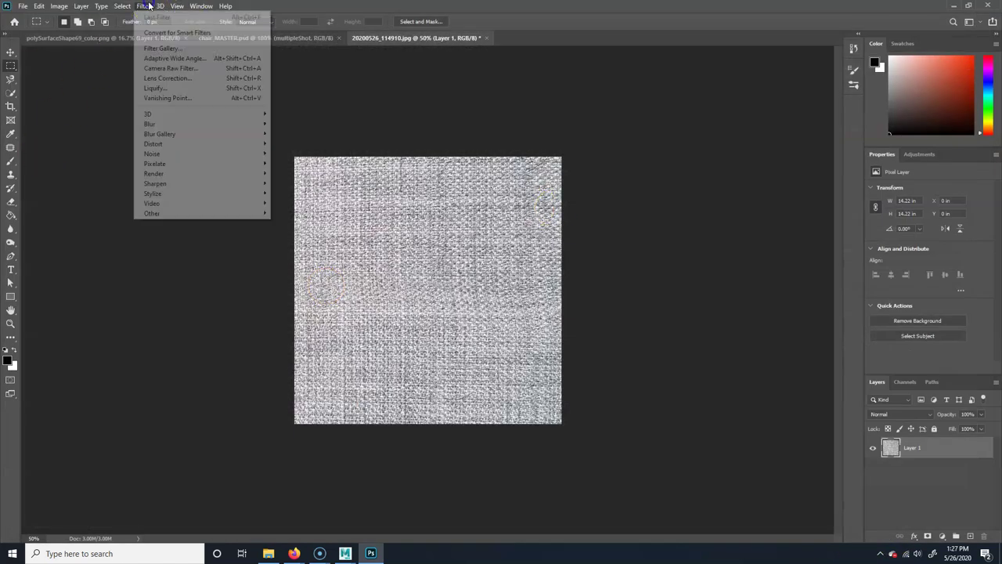
mouse_move(218, 214)
click(280, 261)
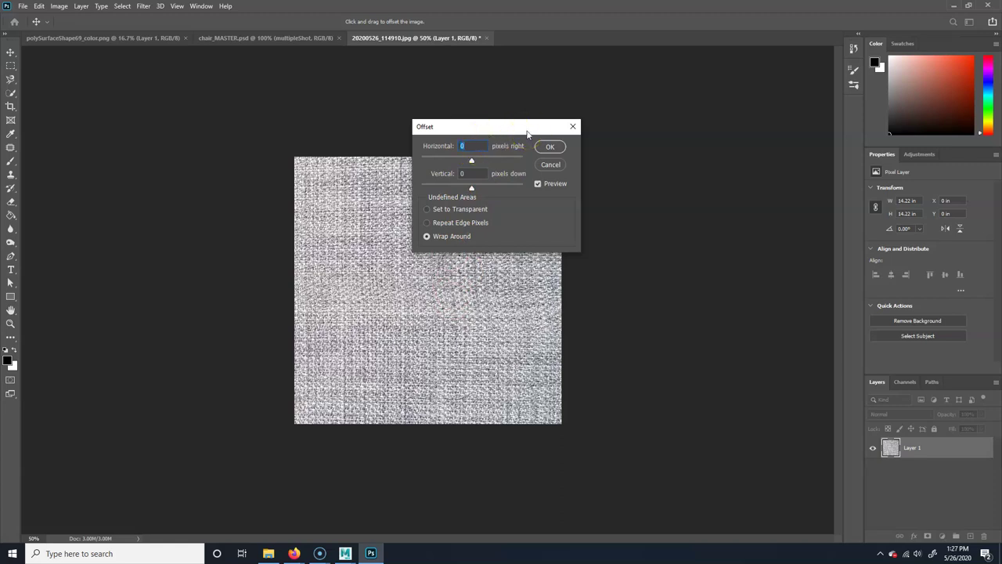
key(Tab)
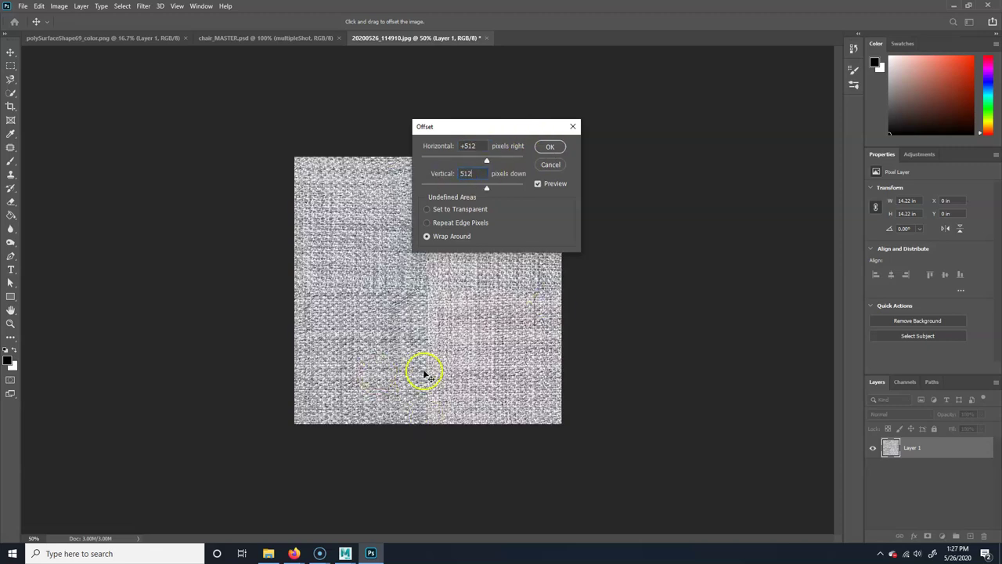
click(552, 148)
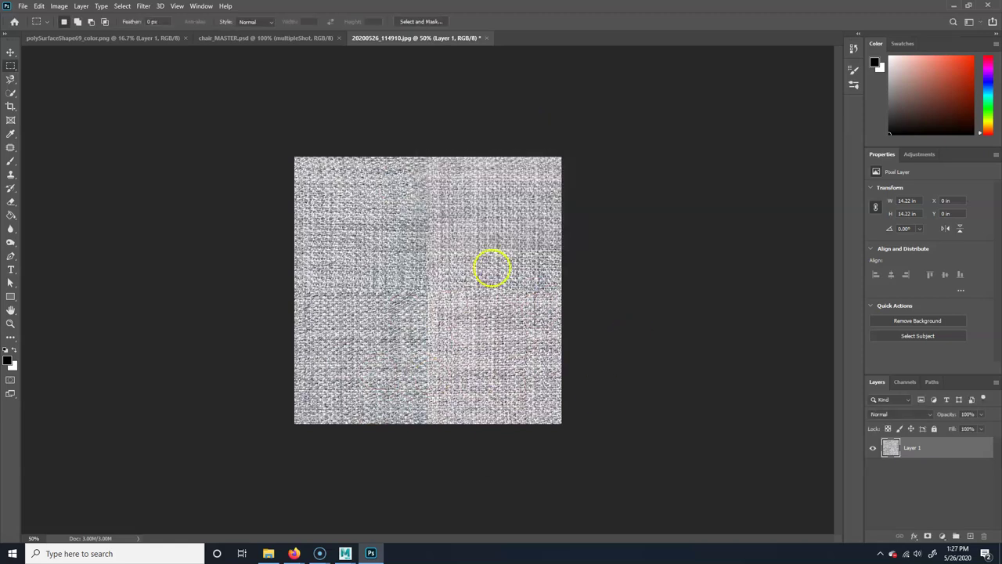
Heal the vertical seam down the middle of the texture in one straight 90 px Spot Healing Brush stroke
key(ctrl+1)
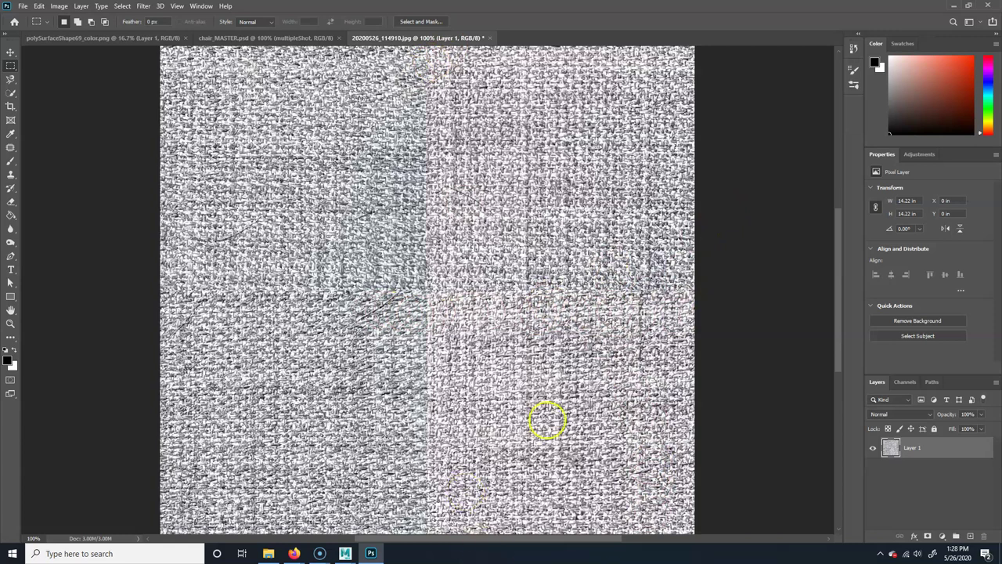
key(ctrl+minus)
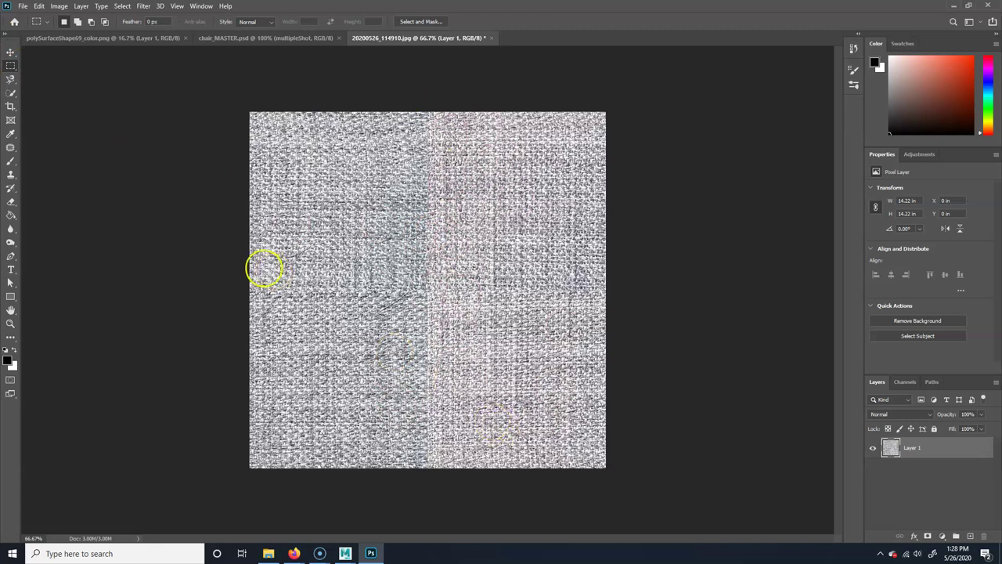
mouse_move(11, 147)
mouse_down()
mouse_move(61, 152)
mouse_move(65, 167)
mouse_up()
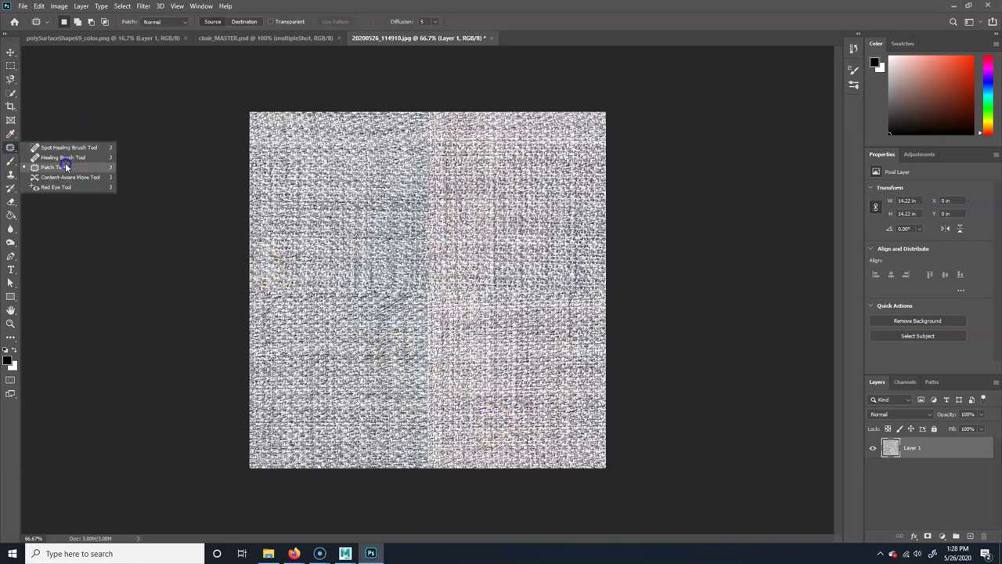
click(73, 149)
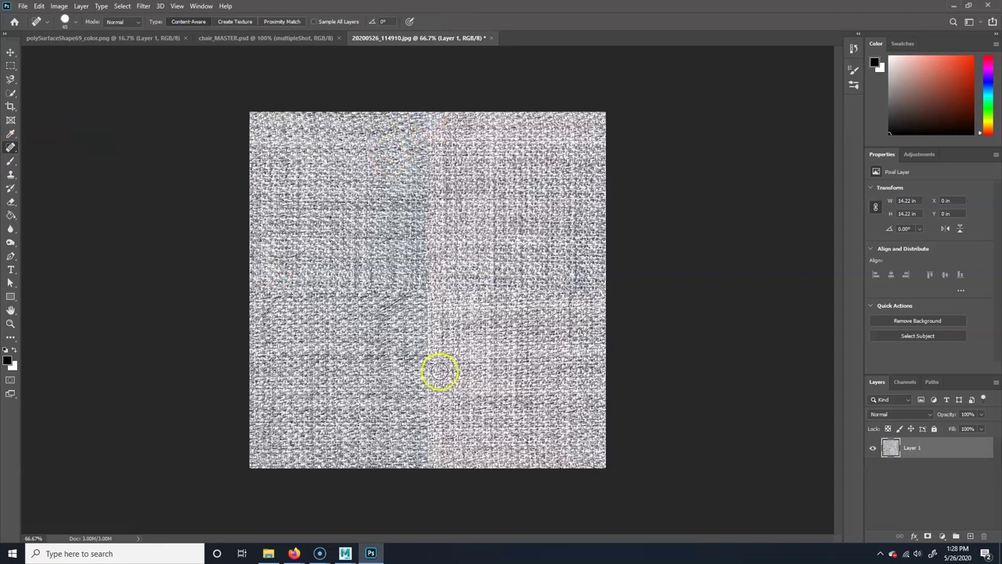
shift+click(428, 468)
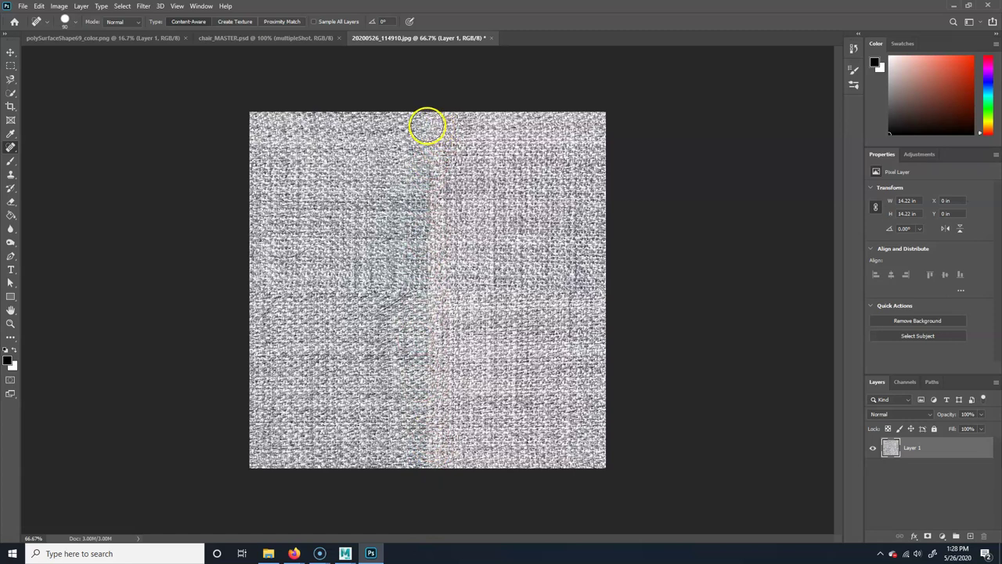
Set the Spot Healing Brush to 0% hardness and a size of 150 px
click(76, 21)
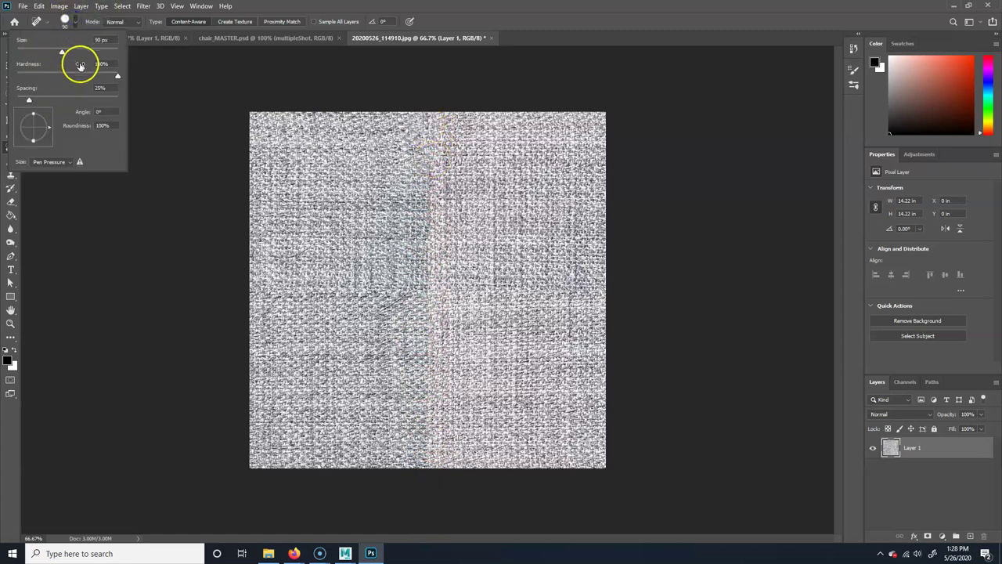
click(58, 75)
click(553, 16)
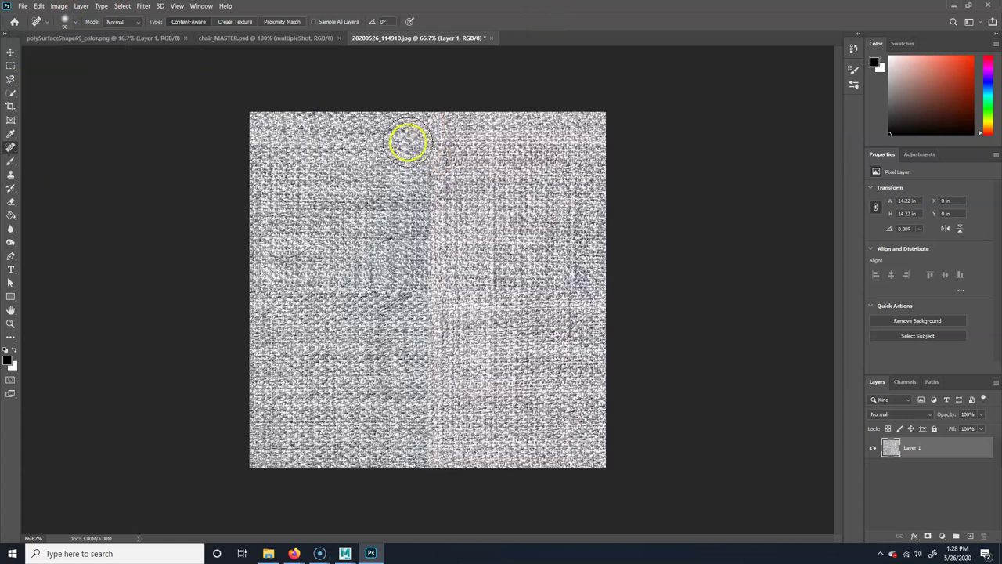
key(bracketright)
key(bracketright)
key(bracketright)
Try to blend the upper half of the central vertical seam with short, soft Spot Healing Brush dabs
click(425, 162)
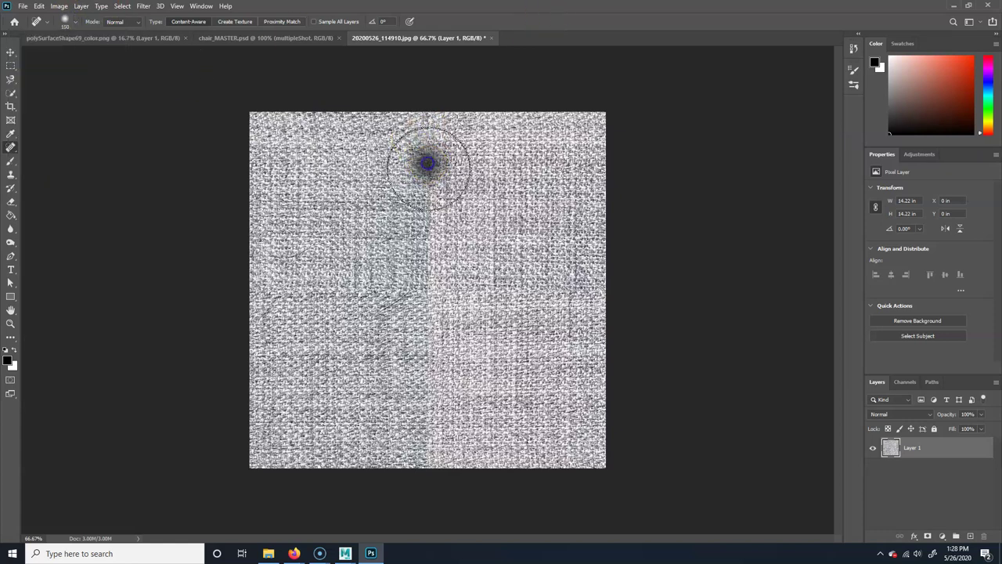
click(431, 186)
click(417, 212)
click(441, 217)
click(432, 206)
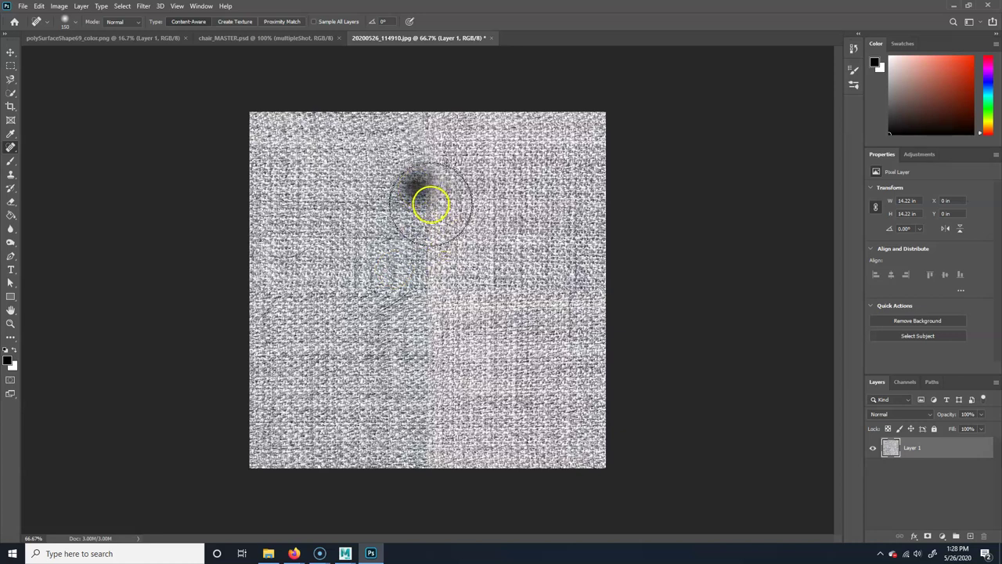
click(423, 222)
click(421, 228)
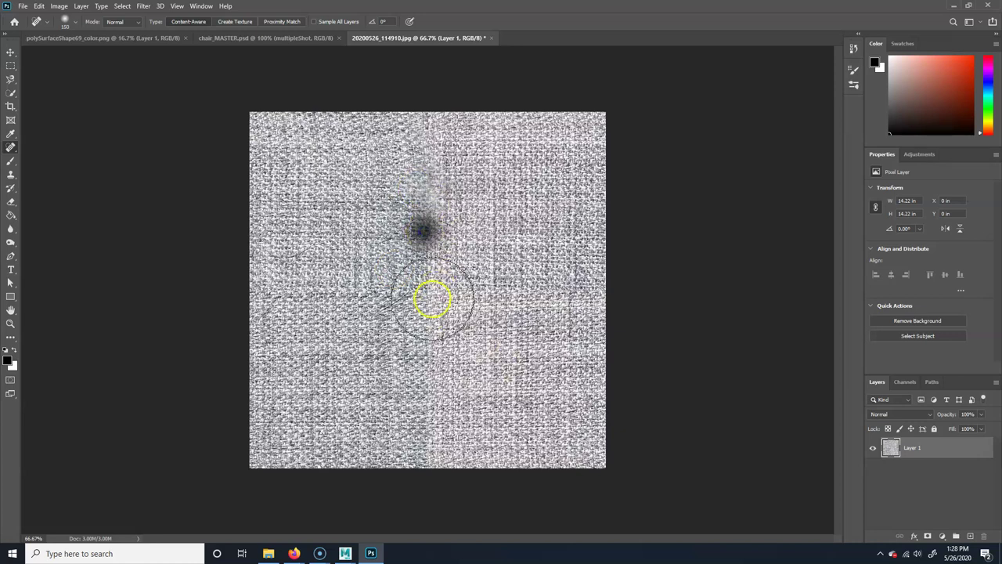
click(442, 246)
click(436, 249)
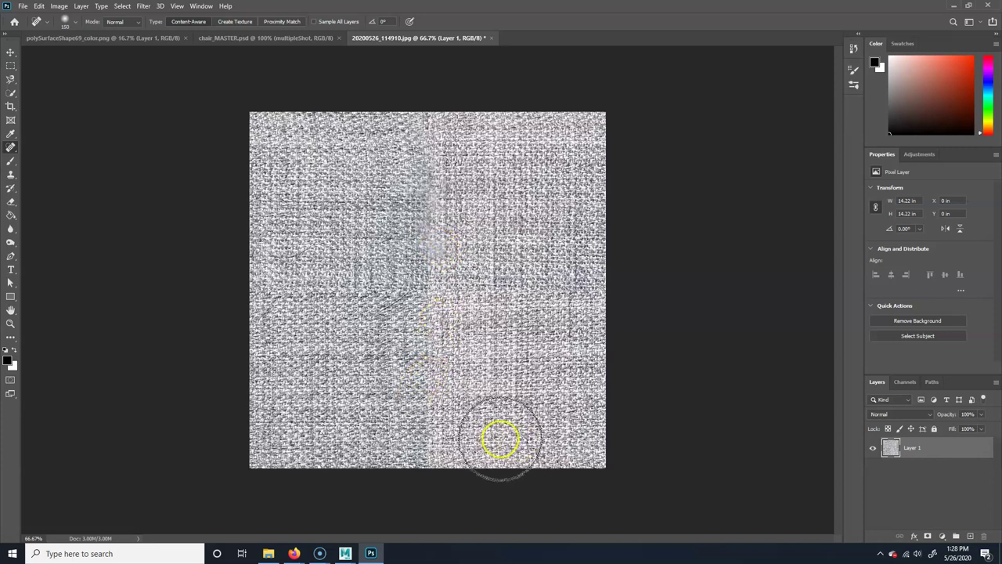
click(583, 332)
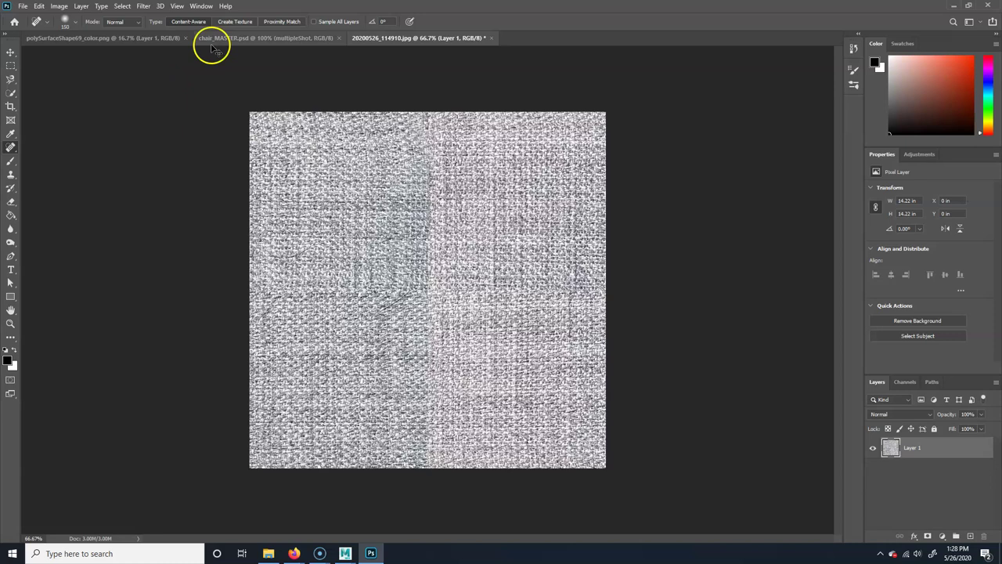
Raise the 150 px Spot Healing Brush's hardness and heal the entire central vertical seam with dabs staggered to either side
click(76, 22)
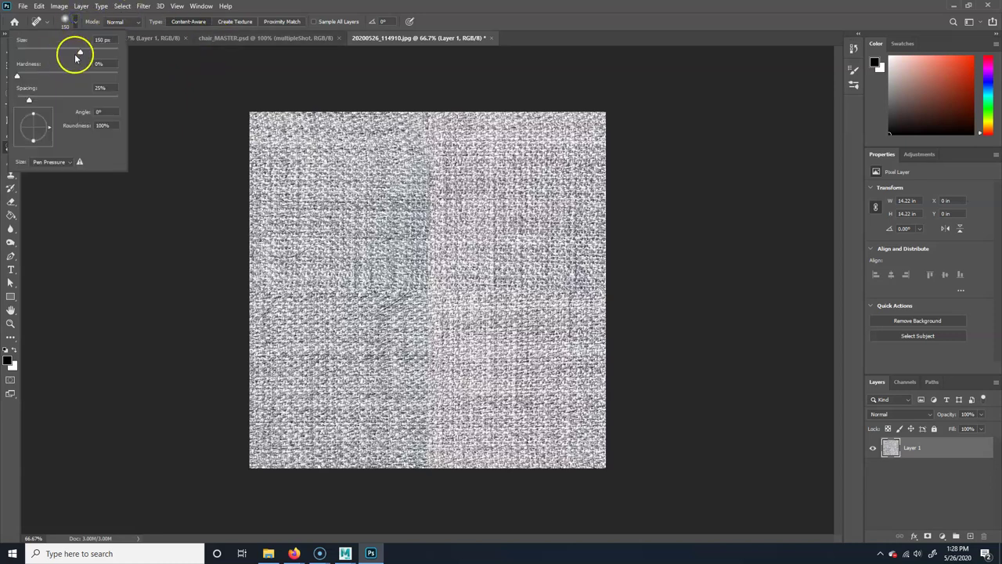
click(270, 31)
click(433, 142)
click(430, 141)
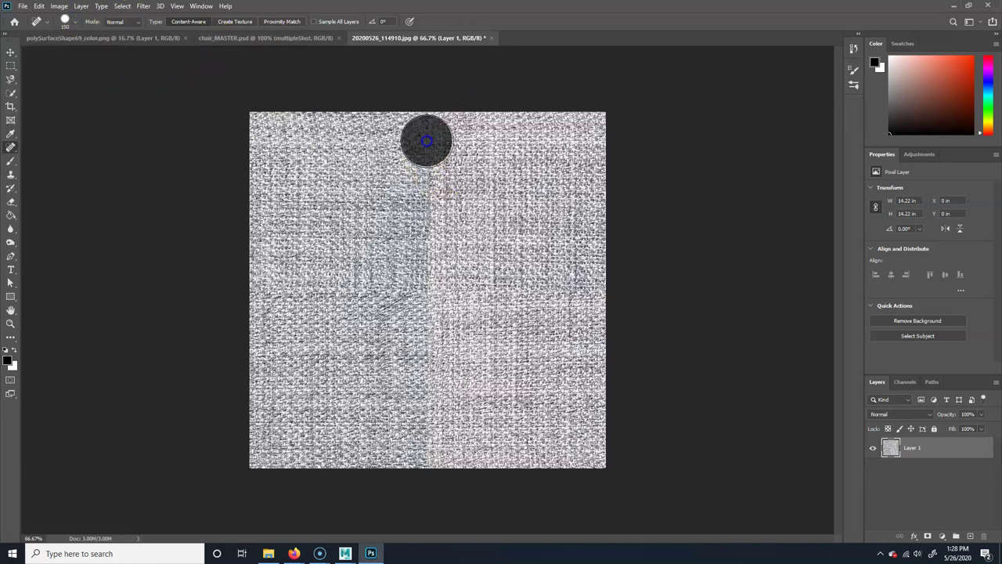
click(425, 180)
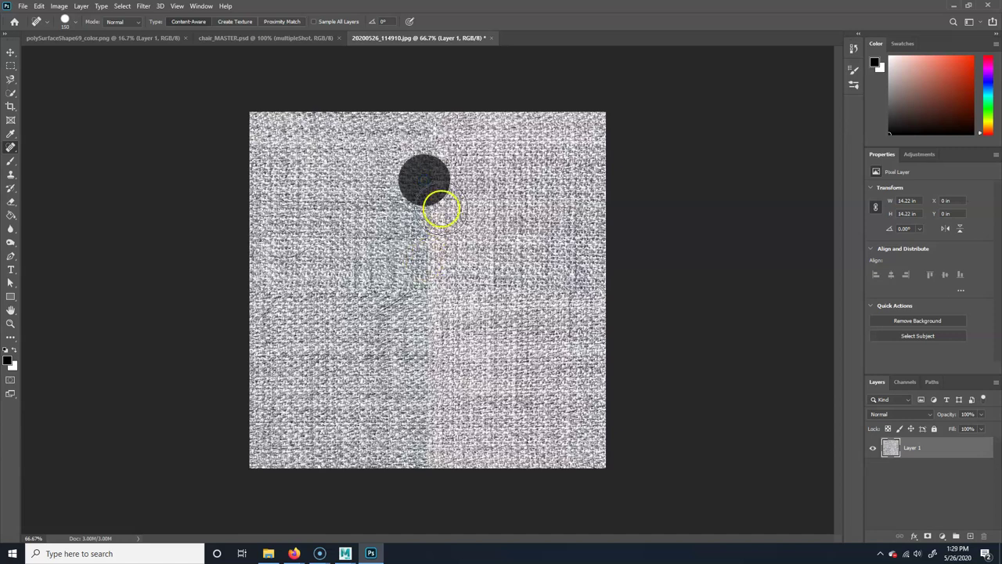
click(439, 220)
click(414, 249)
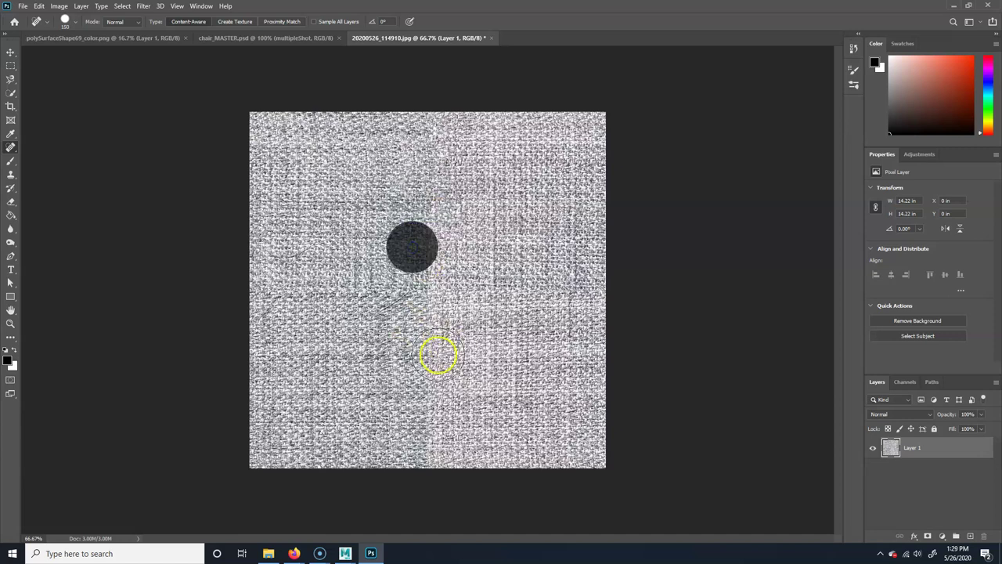
click(440, 272)
click(414, 304)
click(441, 335)
click(425, 361)
click(444, 400)
click(427, 417)
click(431, 449)
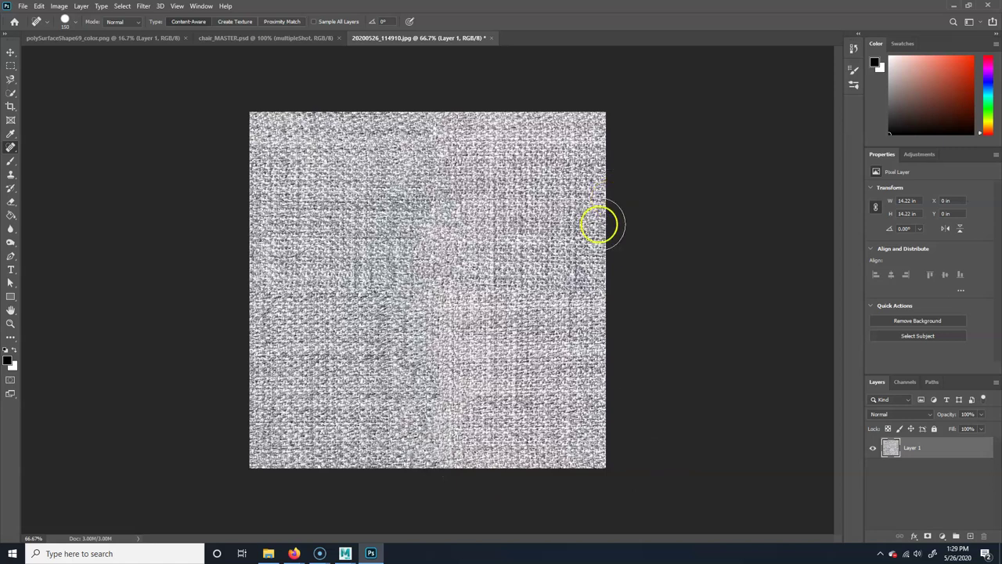
Heal the horizontal seam across the middle of the texture with staggered Spot Healing Brush dabs, touching up just right of centre
click(588, 295)
click(553, 284)
click(524, 302)
click(483, 280)
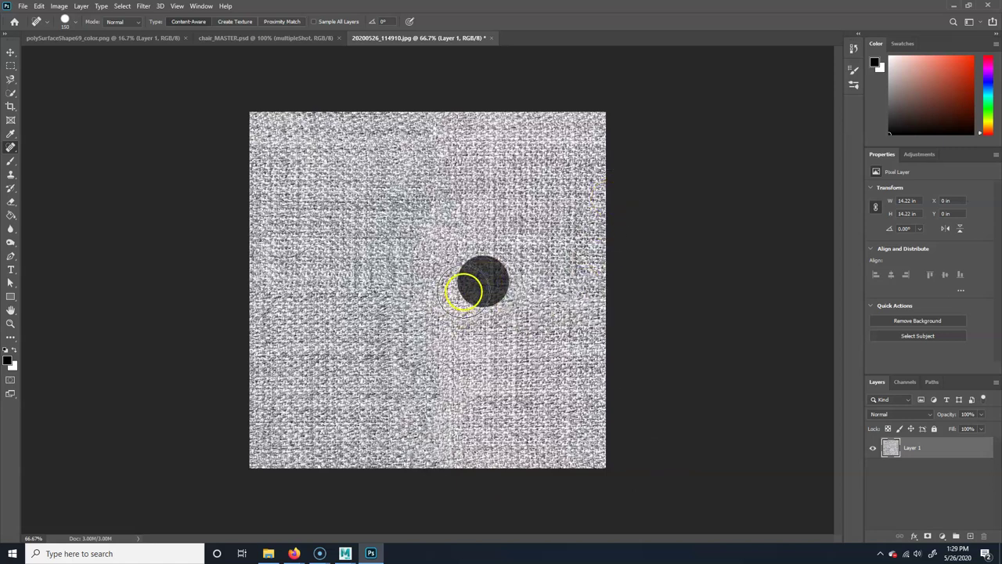
click(460, 290)
click(389, 291)
click(343, 271)
click(319, 292)
click(279, 268)
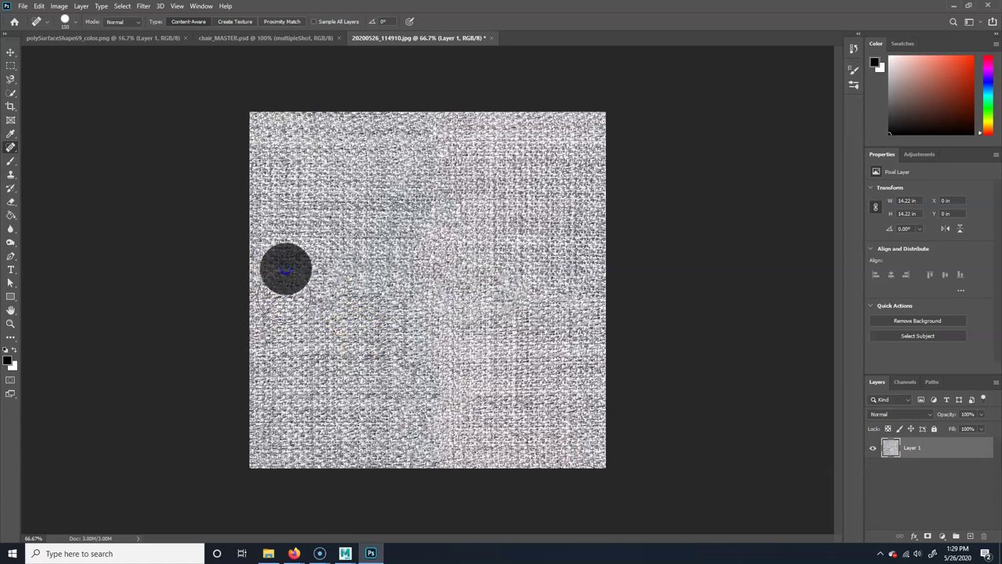
click(270, 295)
click(483, 324)
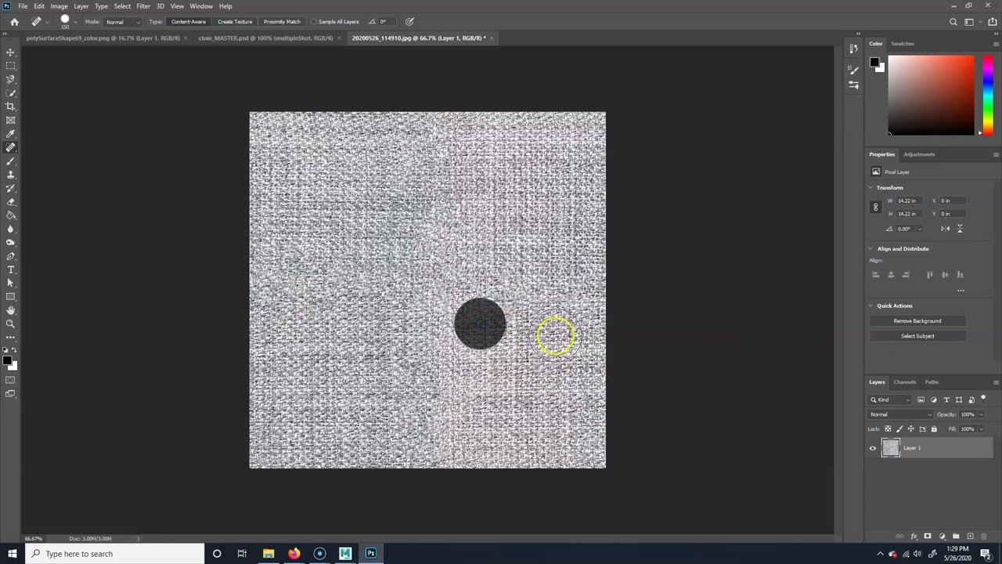
click(509, 275)
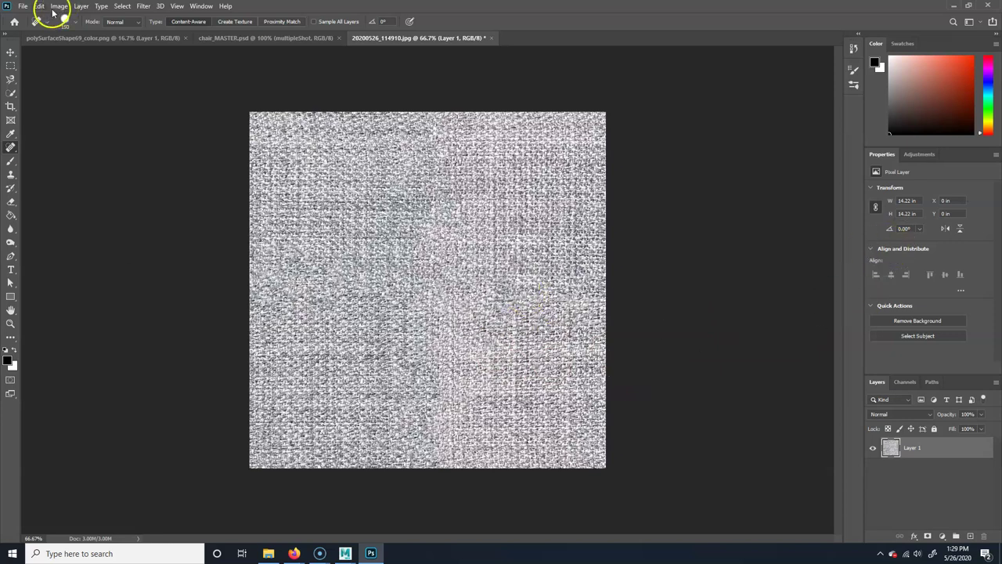
Switch to the Patch tool and patch an area about 3.9 by 4.2 in in the texture's upper left with fabric from elsewhere
right_click(11, 151)
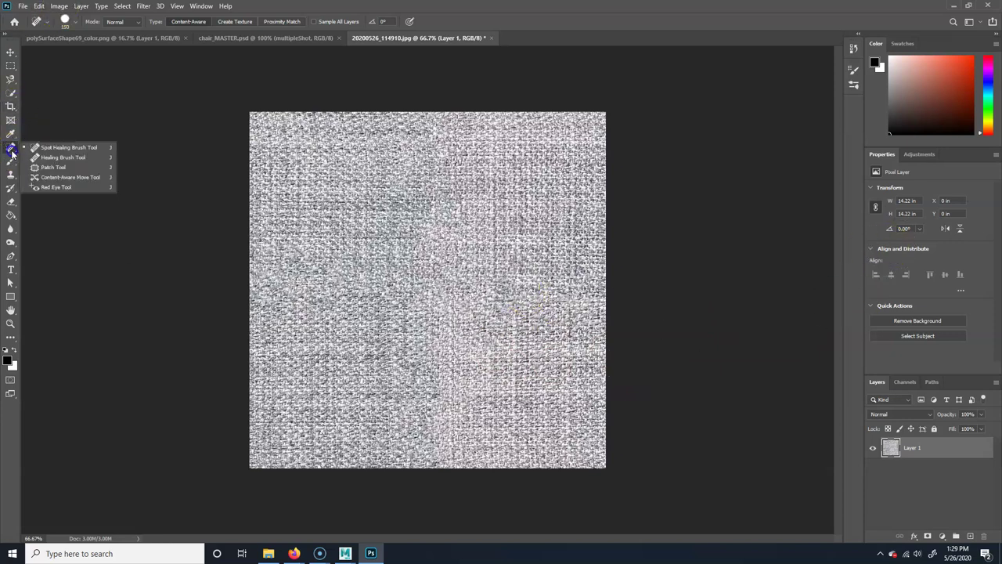
click(55, 168)
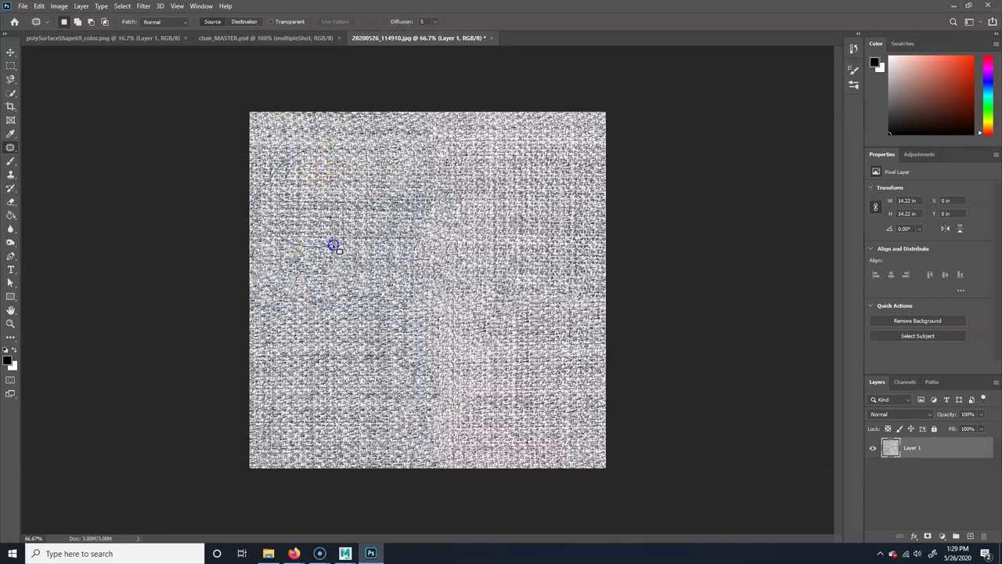
drag(297, 144, 298, 147)
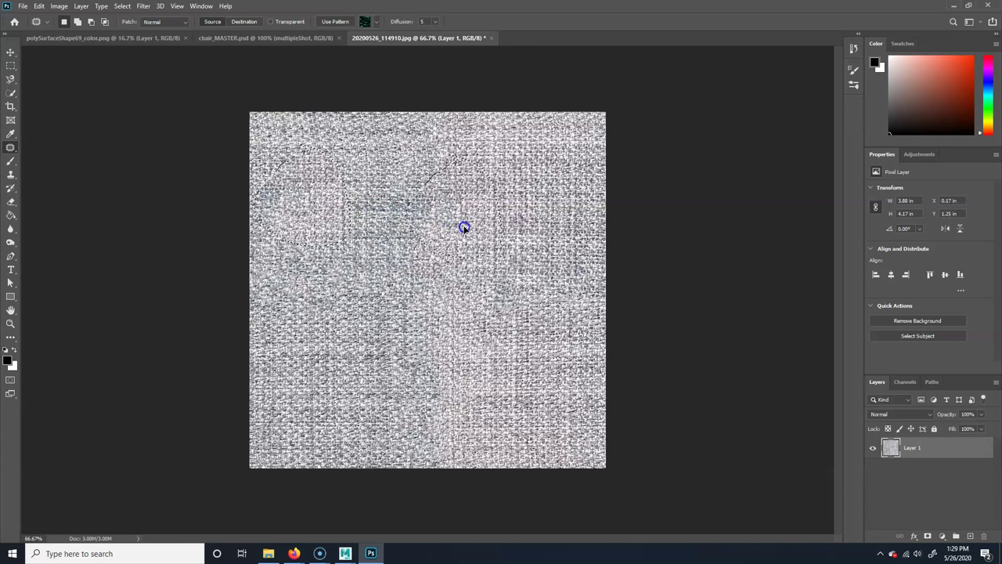
click(355, 302)
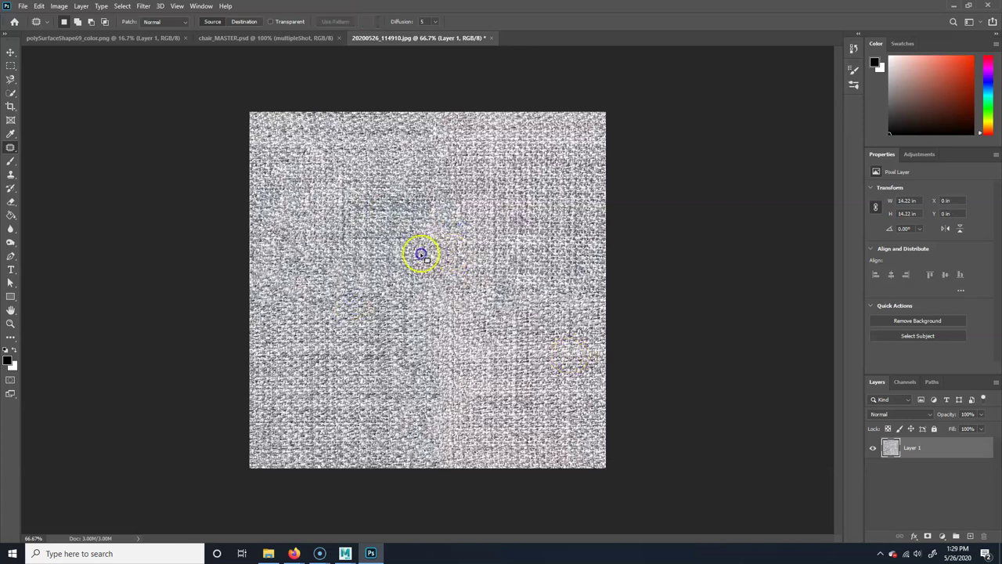
Patch the uneven areas around the centre, right of centre and lower middle of the texture with neighbouring fabric
mouse_move(452, 243)
mouse_down()
mouse_move(456, 294)
mouse_move(365, 355)
mouse_move(432, 408)
mouse_up()
mouse_move(548, 258)
mouse_down()
mouse_move(510, 369)
mouse_move(528, 333)
mouse_move(353, 383)
mouse_move(463, 441)
mouse_up()
mouse_move(495, 366)
mouse_down()
mouse_move(416, 440)
mouse_move(506, 411)
mouse_move(324, 410)
mouse_up()
key(ctrl+d)
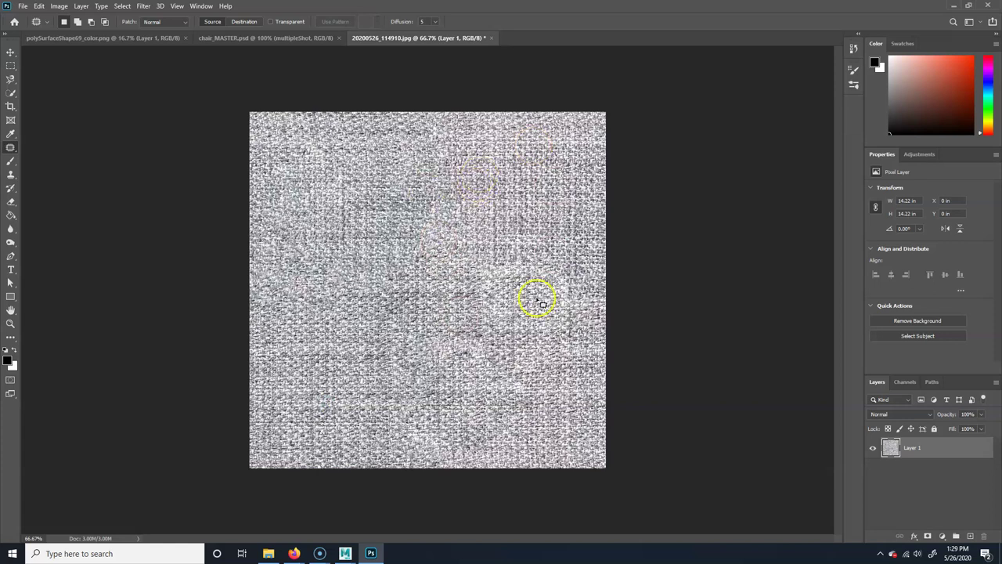
Undo the lower-middle patch and patch the discoloured area just above the texture's centre, clearing the selection
key(ctrl+shift+d)
drag(428, 441, 547, 314)
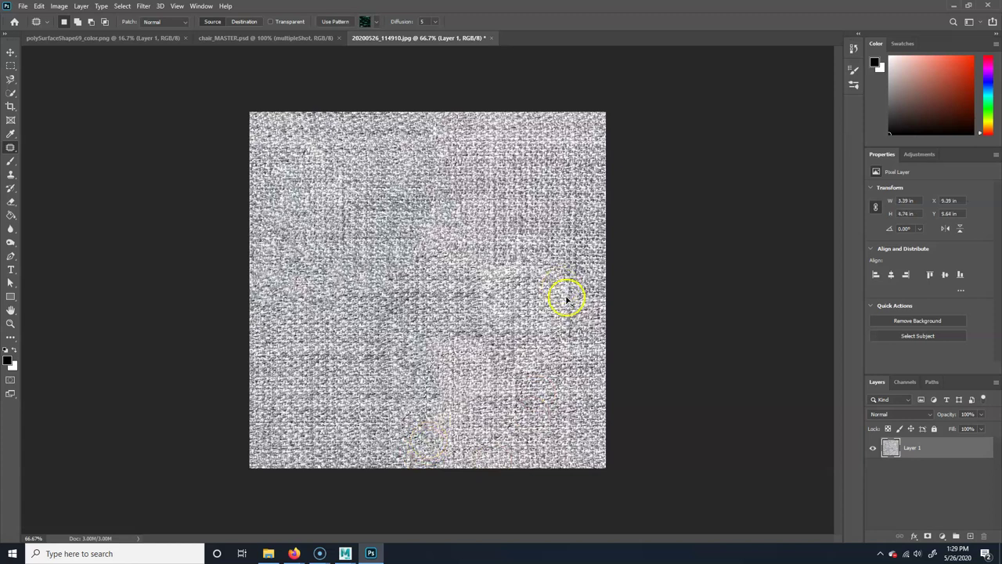
key(ctrl+d)
mouse_move(444, 202)
mouse_down()
mouse_move(392, 271)
mouse_move(446, 251)
mouse_move(513, 251)
mouse_up()
key(ctrl+d)
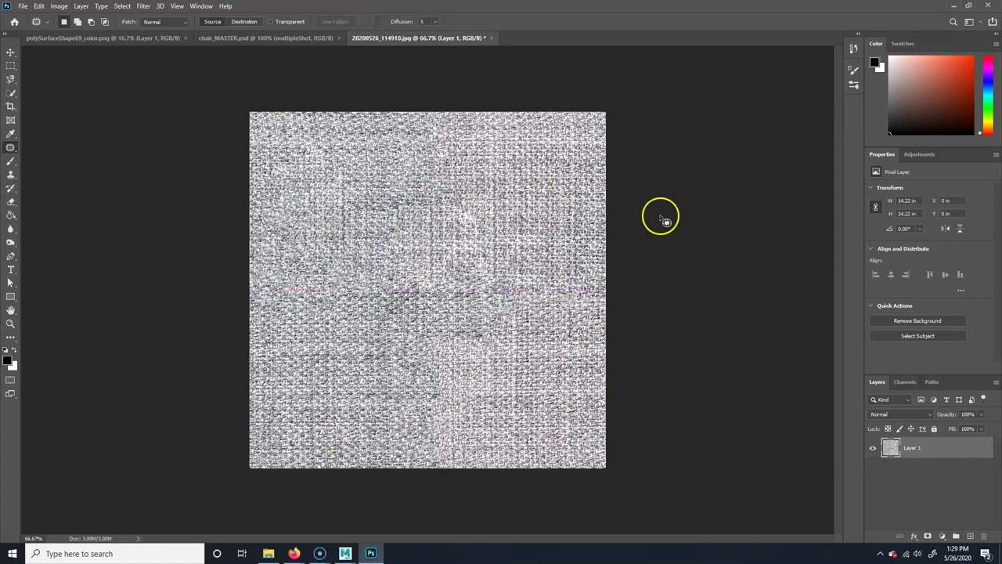
Copy the whole fabric texture into chair_MASTER.psd and place its layer beneath the multipleShot group
key(ctrl+minus)
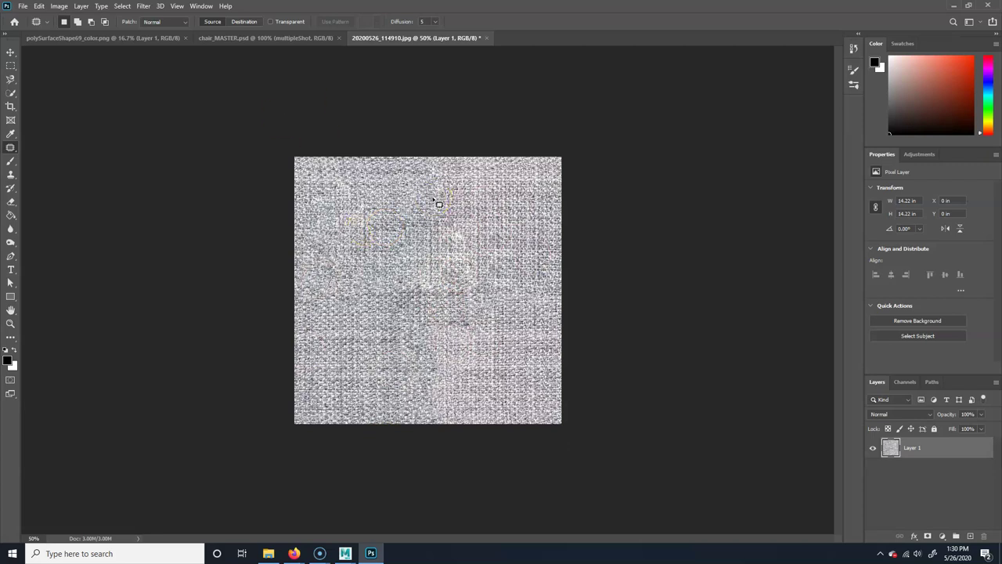
click(11, 66)
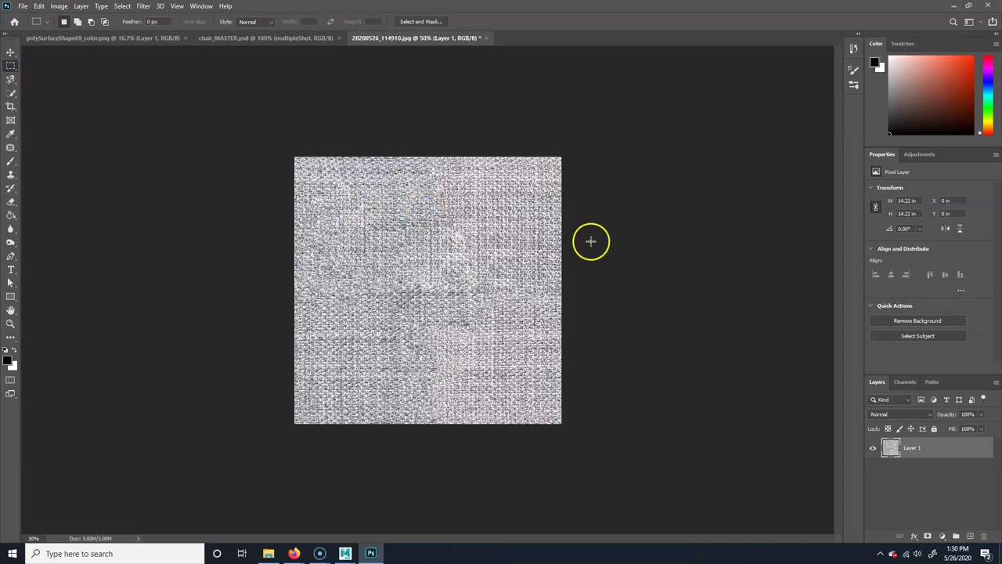
key(ctrl+a)
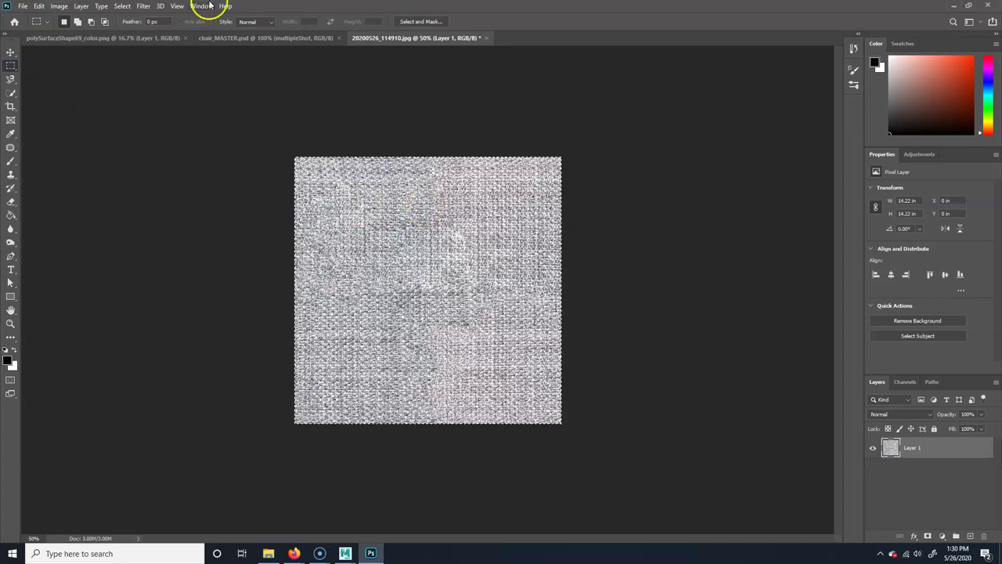
key(ctrl+shift+Tab)
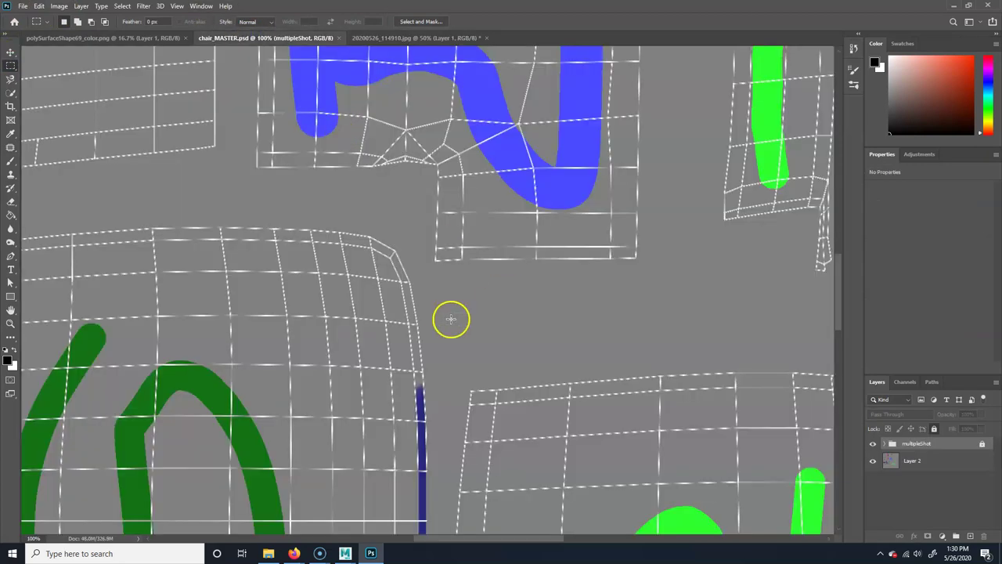
alt+scroll(452, 323, down, 5)
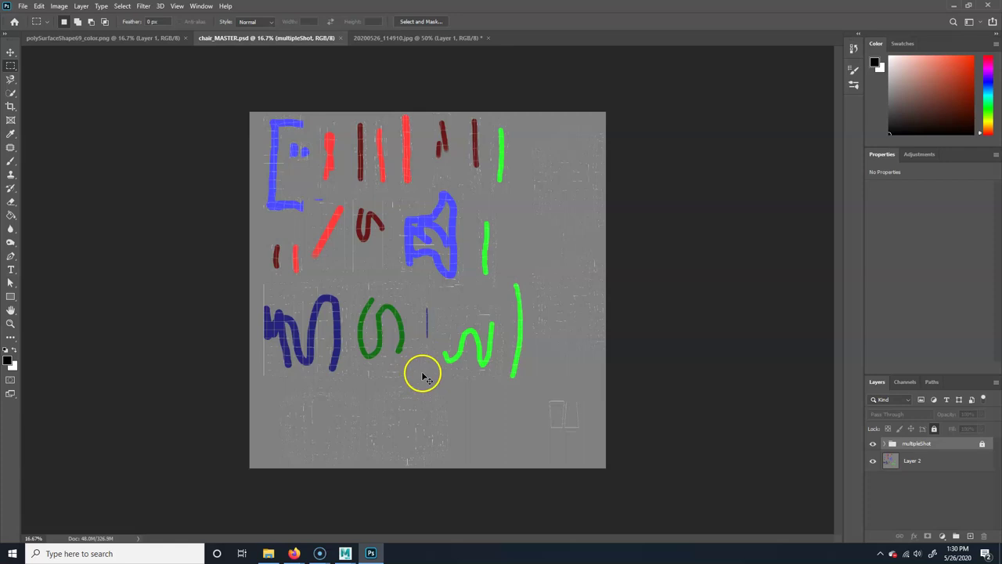
key(ctrl+v)
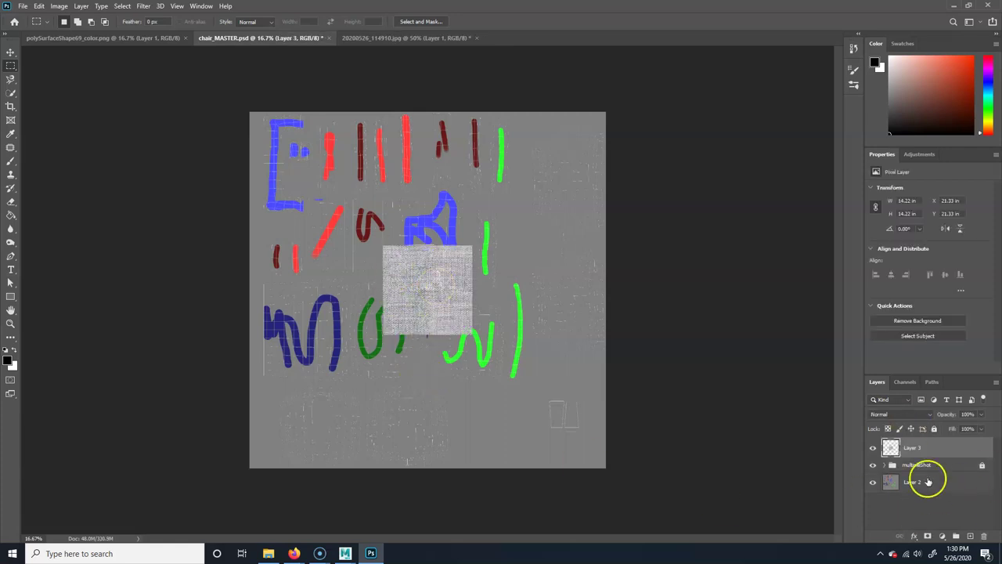
drag(926, 443, 934, 472)
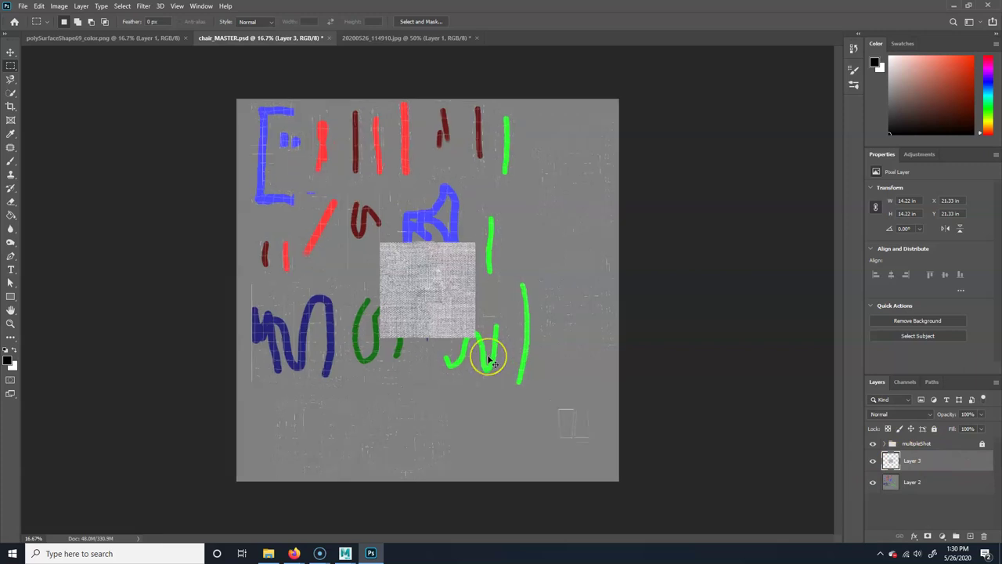
Scale the pasted fabric proportionally to about 6.71 in square and move it over the upper-left part of the dark green UV shell
key(ctrl+plus)
key(ctrl+plus)
key(ctrl+plus)
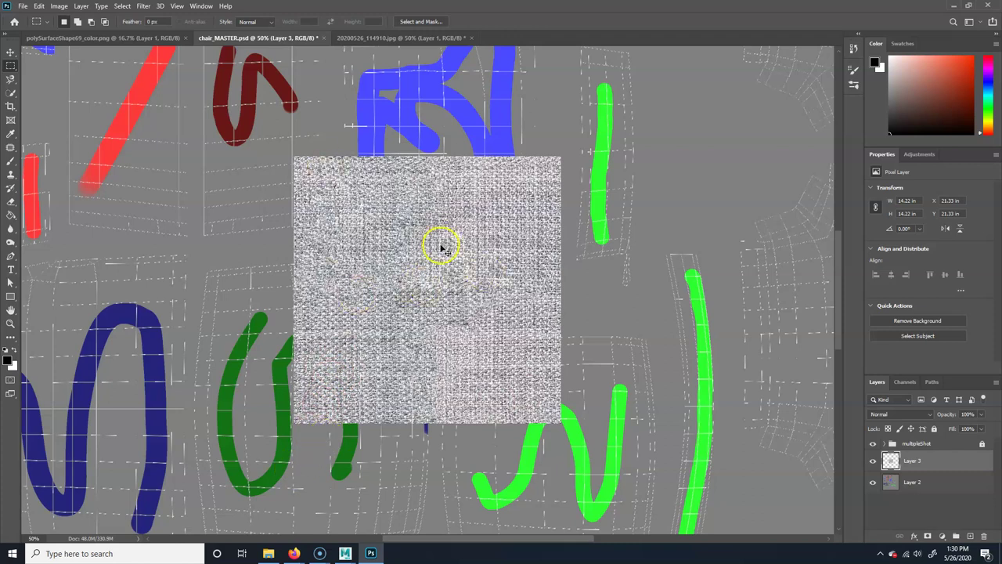
key(ctrl+t)
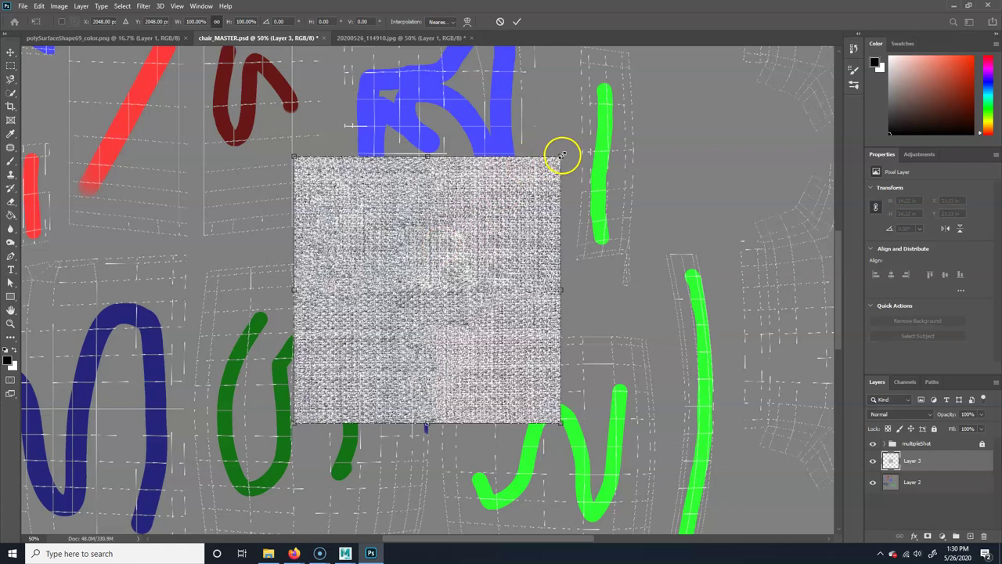
drag(561, 157, 426, 255)
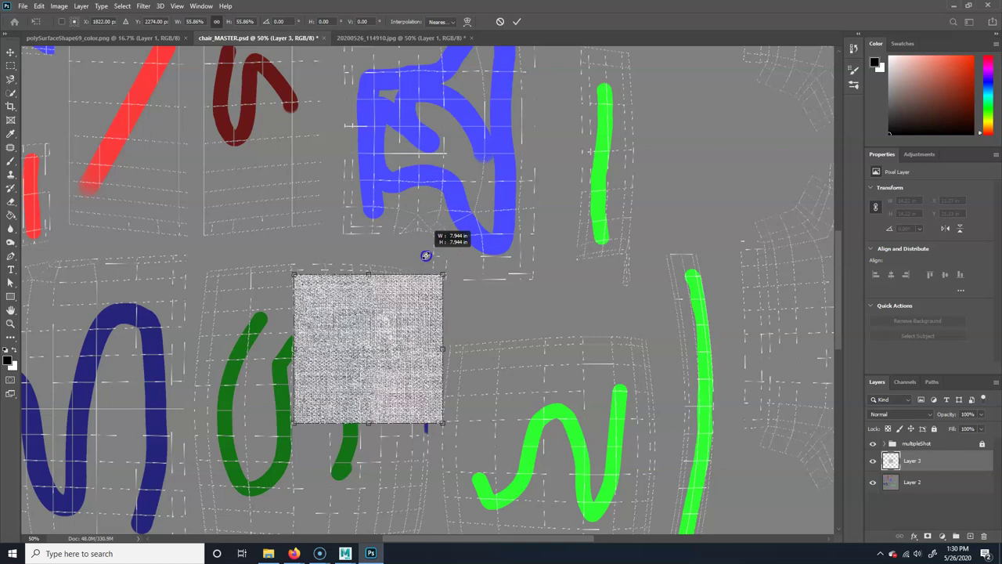
drag(426, 255, 400, 276)
key(Return)
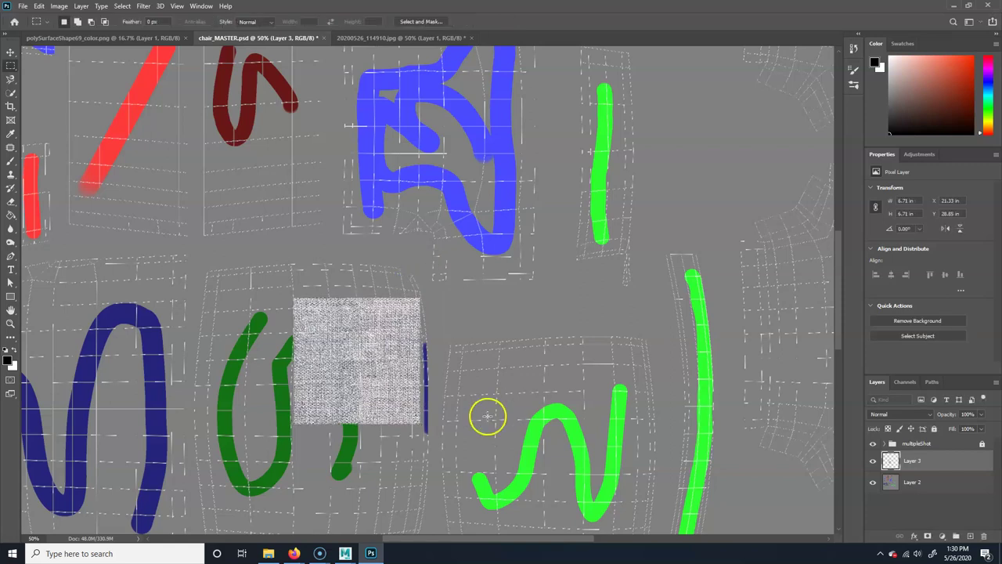
key(v)
drag(392, 371, 292, 332)
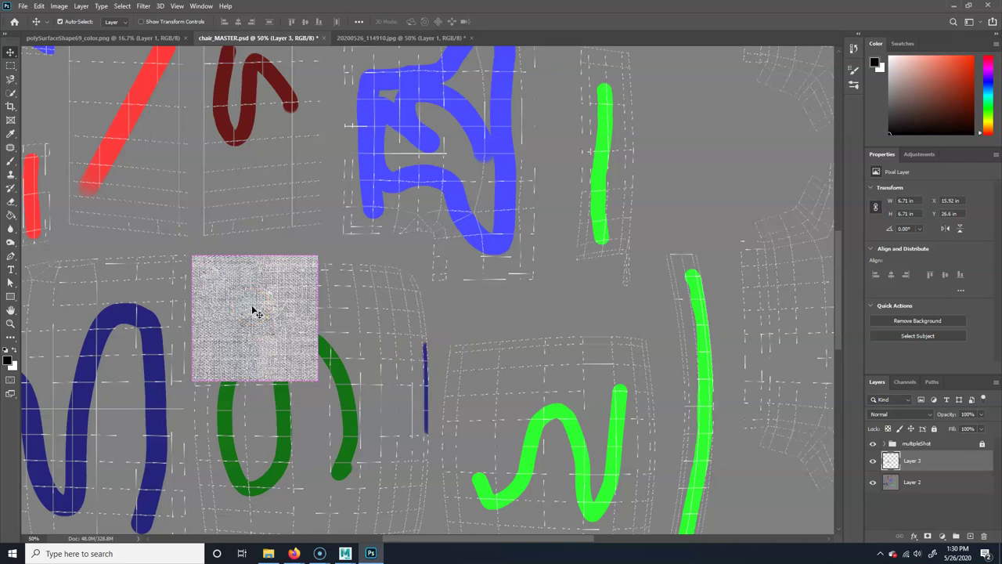
key(ctrl+v)
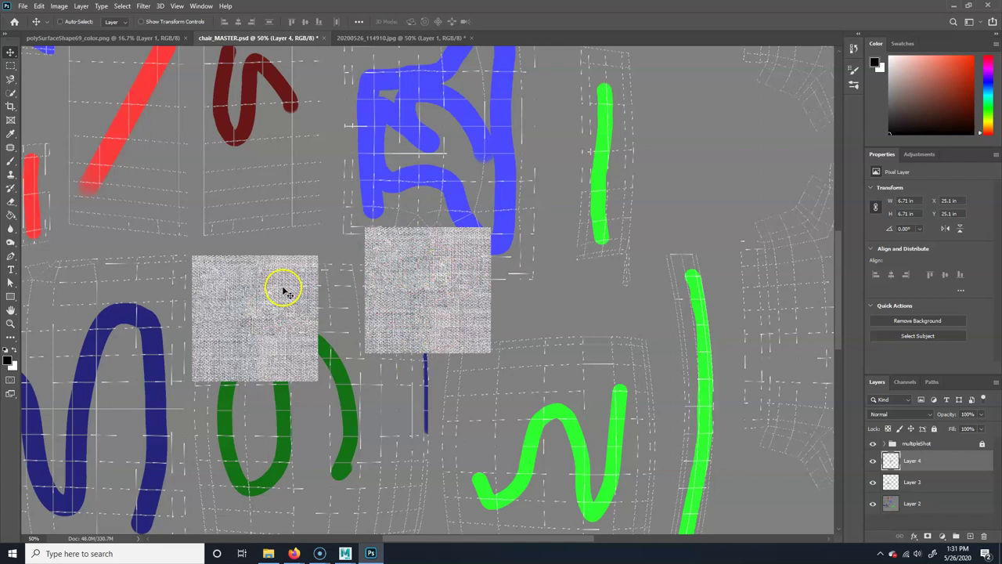
key(Delete)
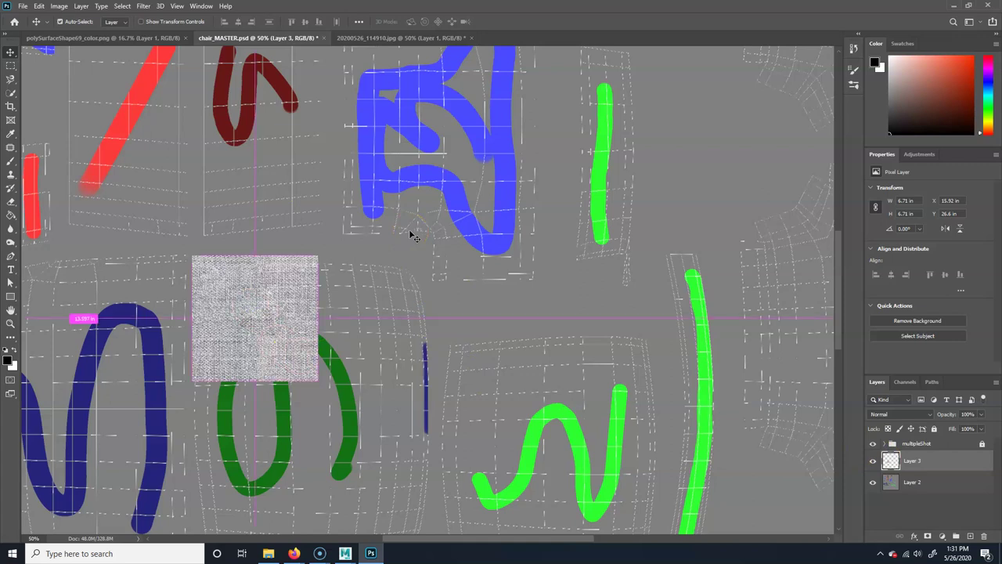
key(ctrl)
key(ctrl+j)
drag(242, 336, 463, 332)
key(Delete)
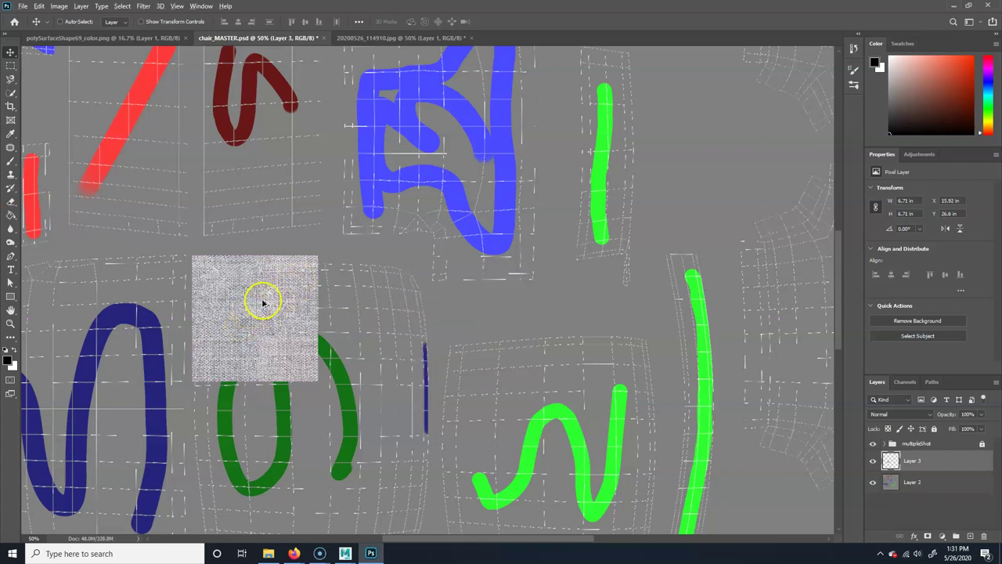
Duplicate the fabric tile edge to edge on its right, and duplicate both tiles directly below to form a 2×2 block
drag(257, 306, 376, 307)
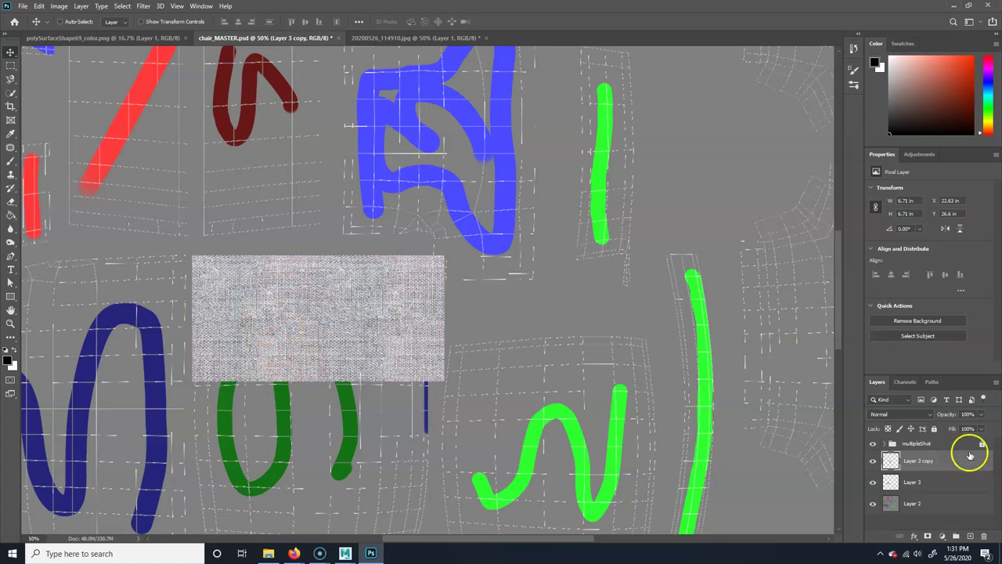
shift+click(932, 484)
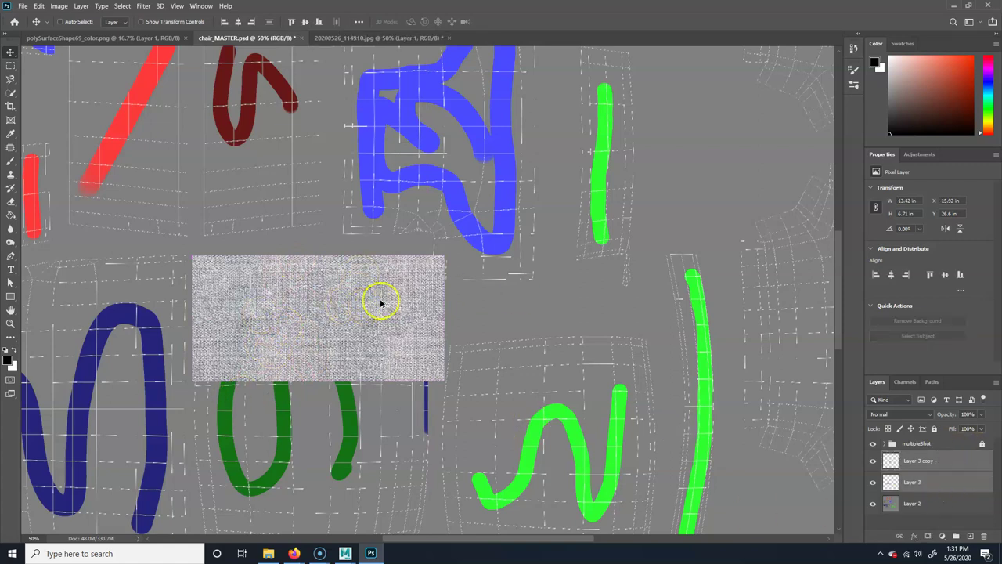
drag(387, 312, 363, 436)
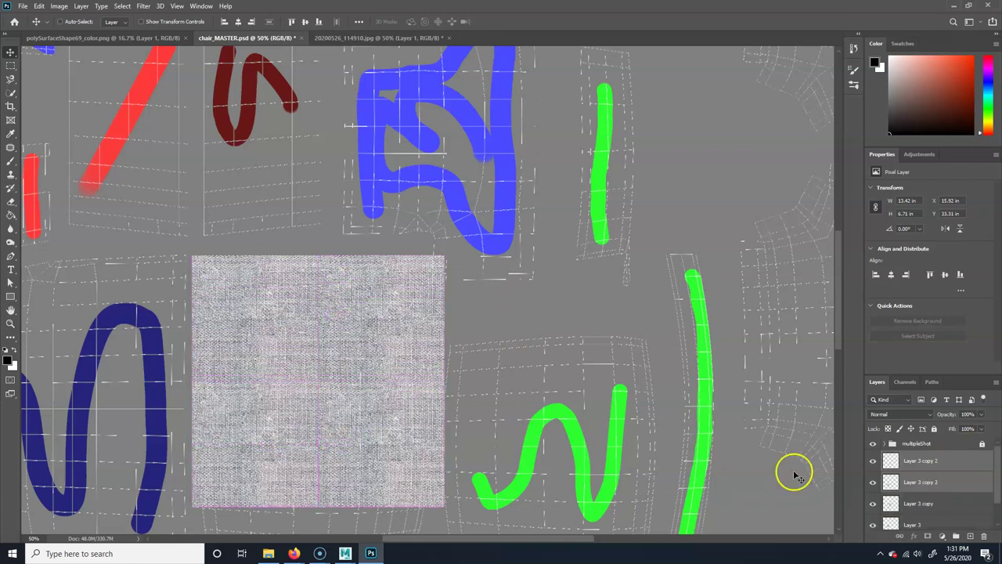
shift+click(917, 523)
ctrl+click(499, 392)
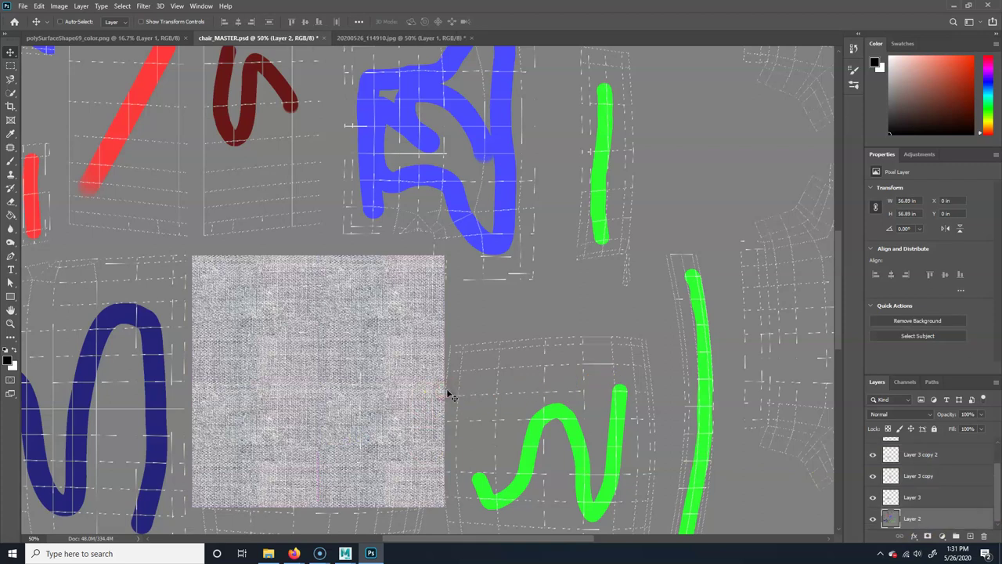
Select the four fabric tile layers and duplicate the 2×2 block edge to edge on its right
scroll(983, 461, up, 2)
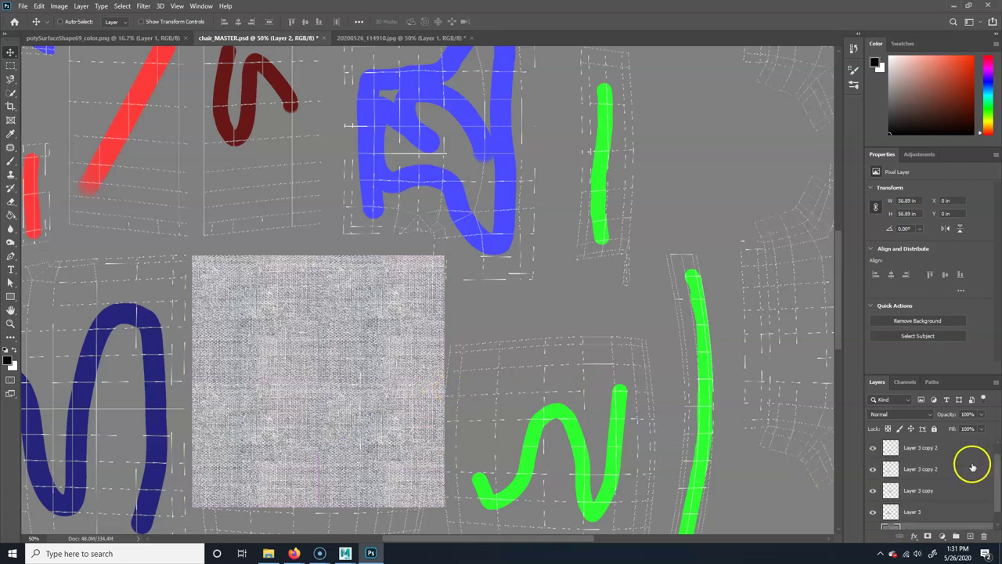
key(Delete)
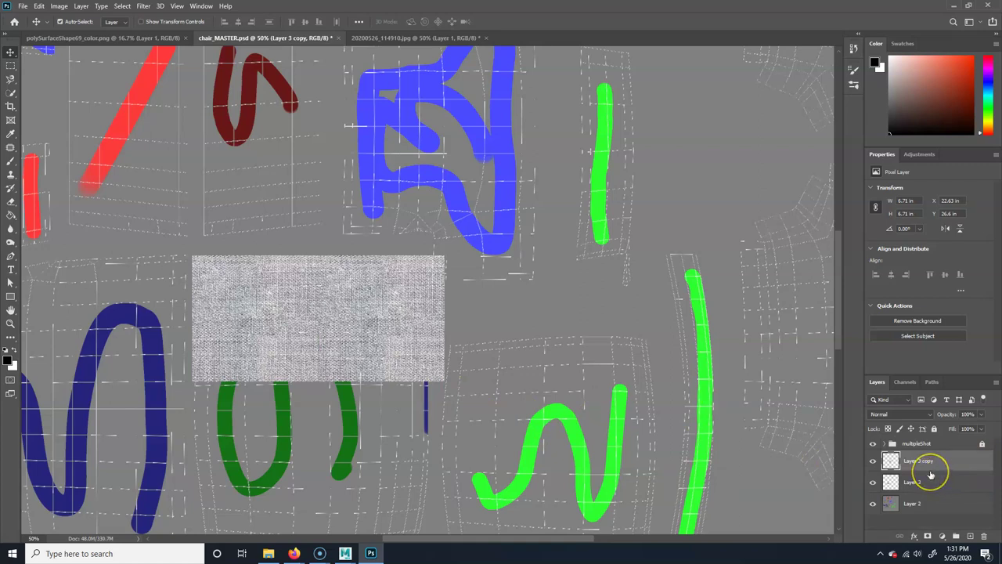
key(ctrl+z)
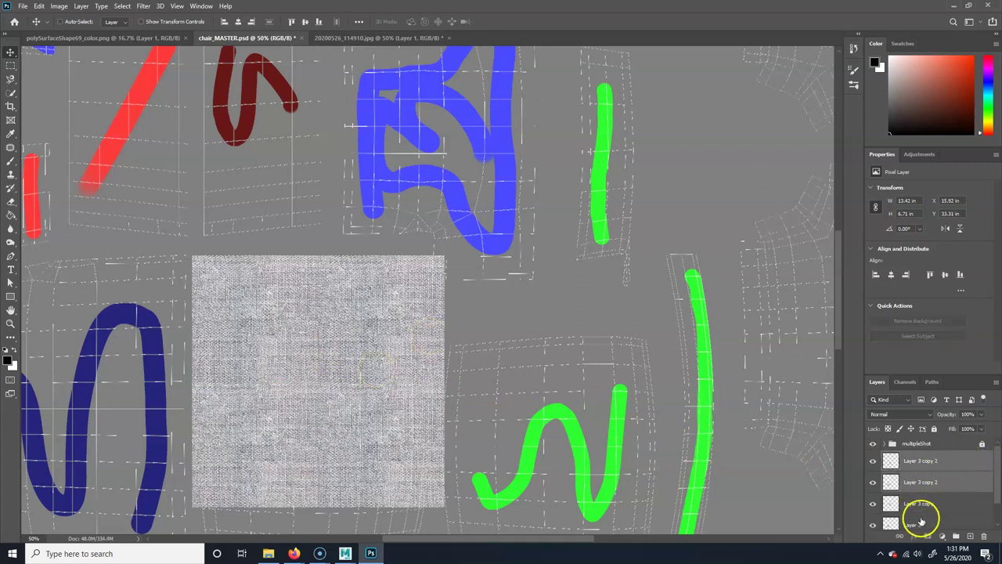
shift+click(924, 524)
shift+click(929, 464)
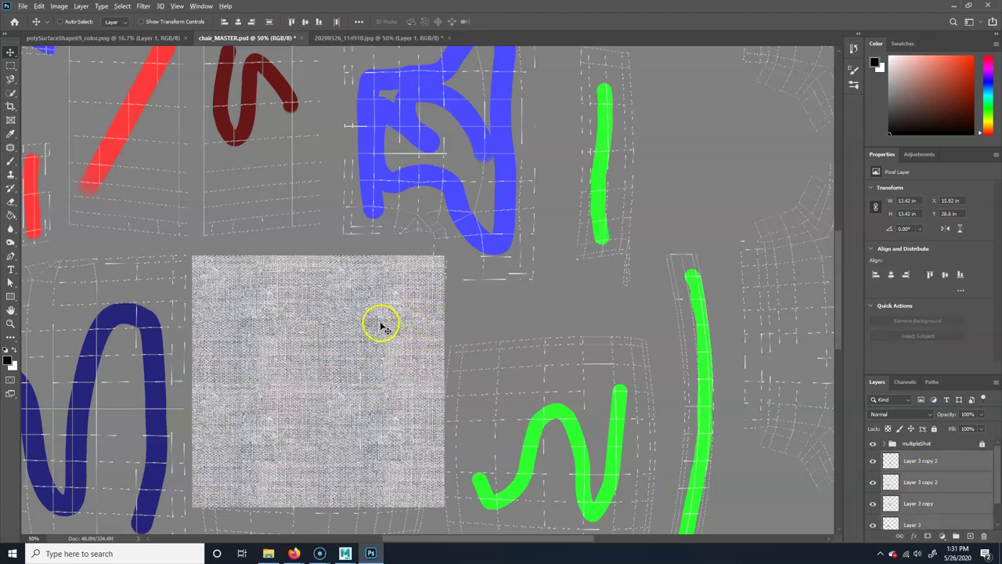
drag(377, 323, 630, 324)
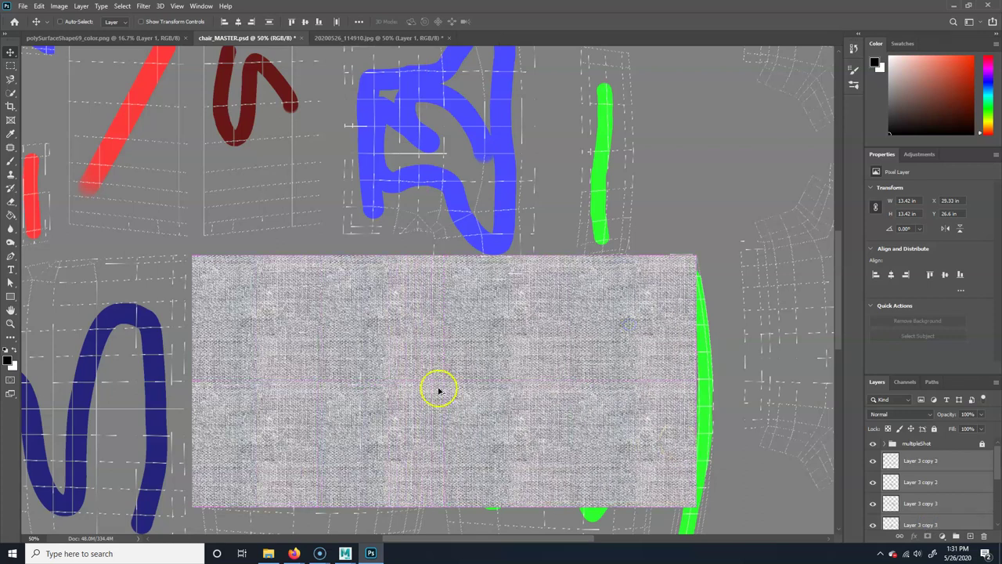
Select all eight fabric tile layers and duplicate them directly above to form a 4×4 block
click(935, 463)
drag(993, 461, 996, 508)
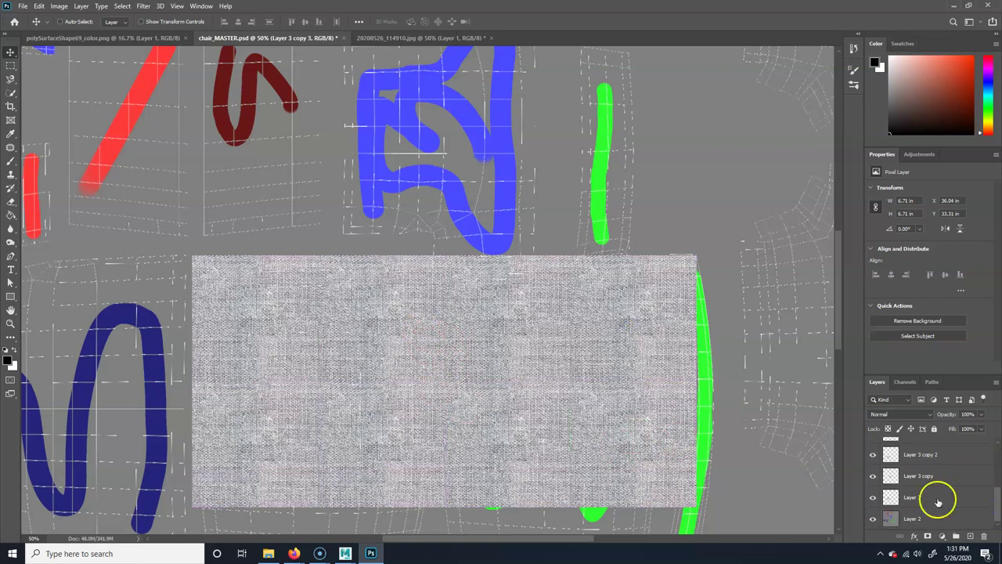
shift+click(912, 499)
drag(615, 403, 607, 145)
Select every fabric tile layer above Layer 2 and merge them into a single layer
drag(999, 460, 999, 453)
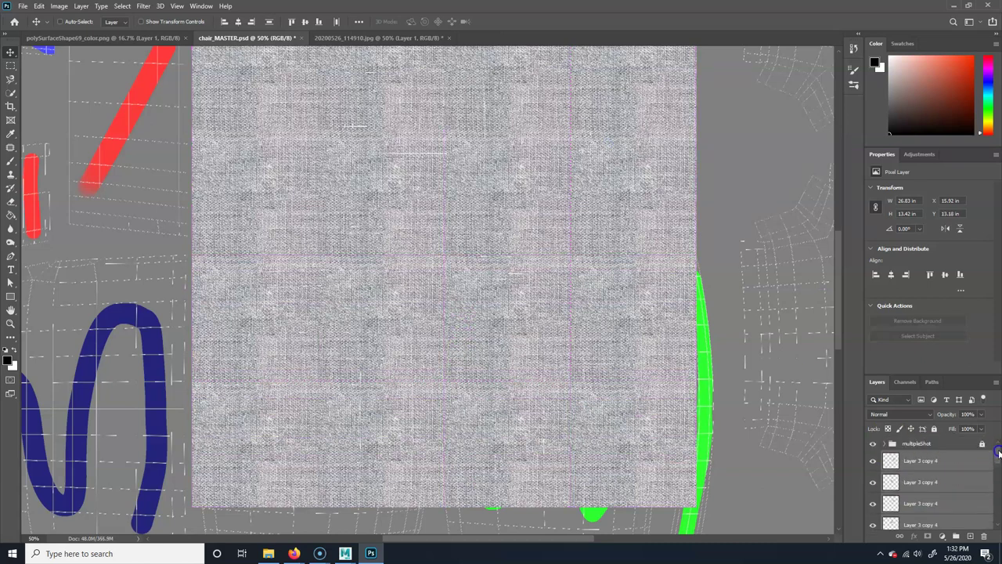
click(958, 481)
scroll(960, 485, down, 1)
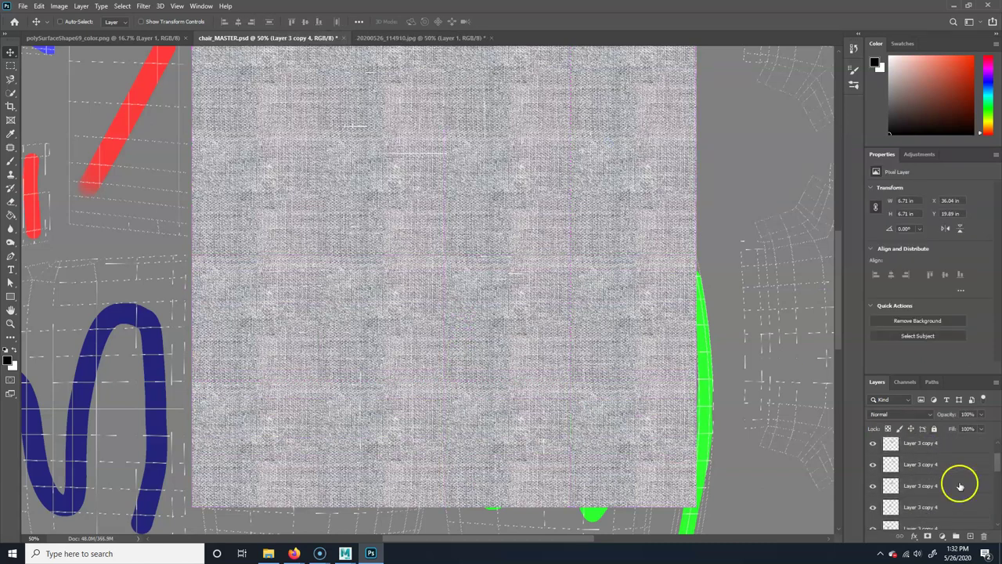
scroll(960, 485, down, 5)
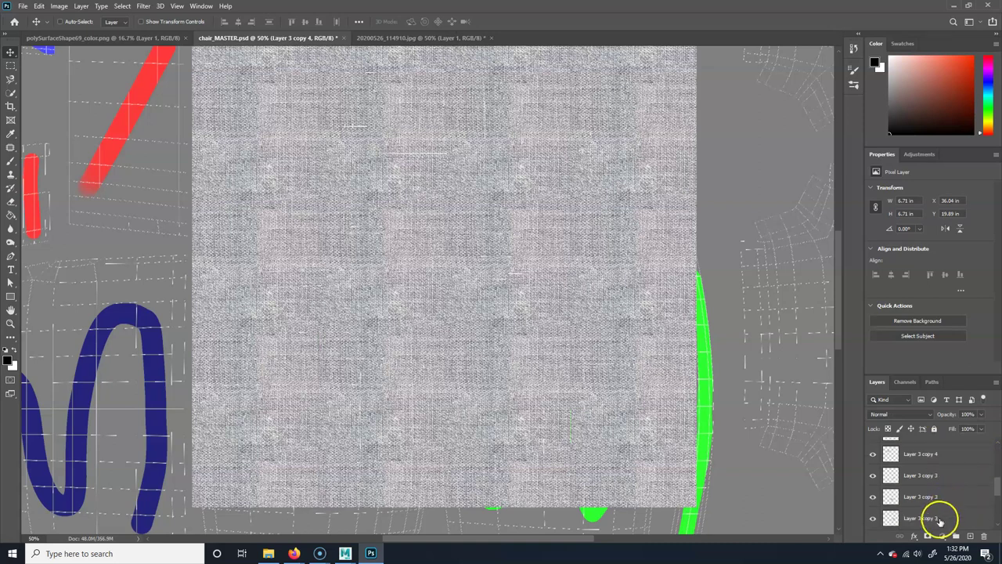
scroll(934, 507, down, 5)
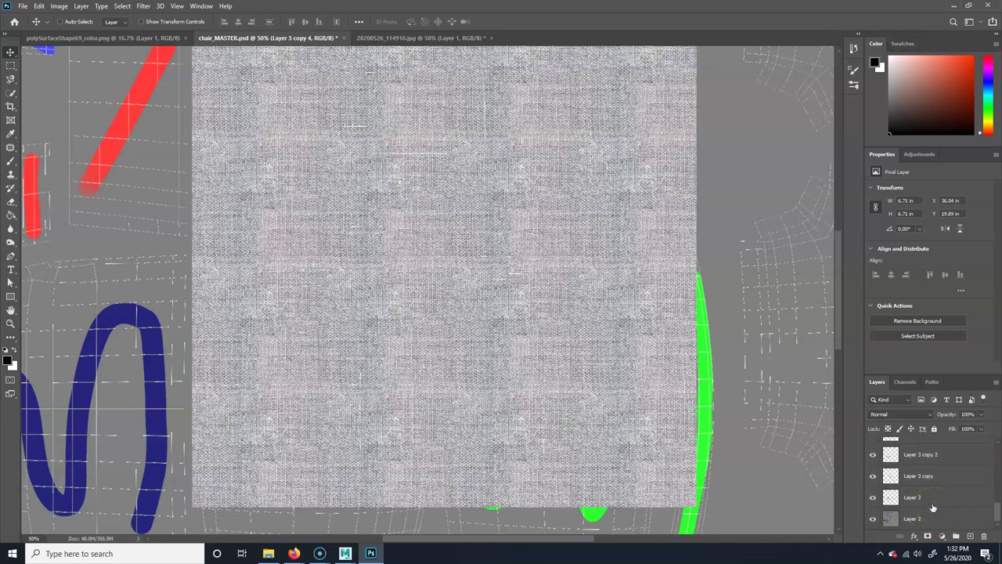
shift+click(931, 495)
right_click(940, 475)
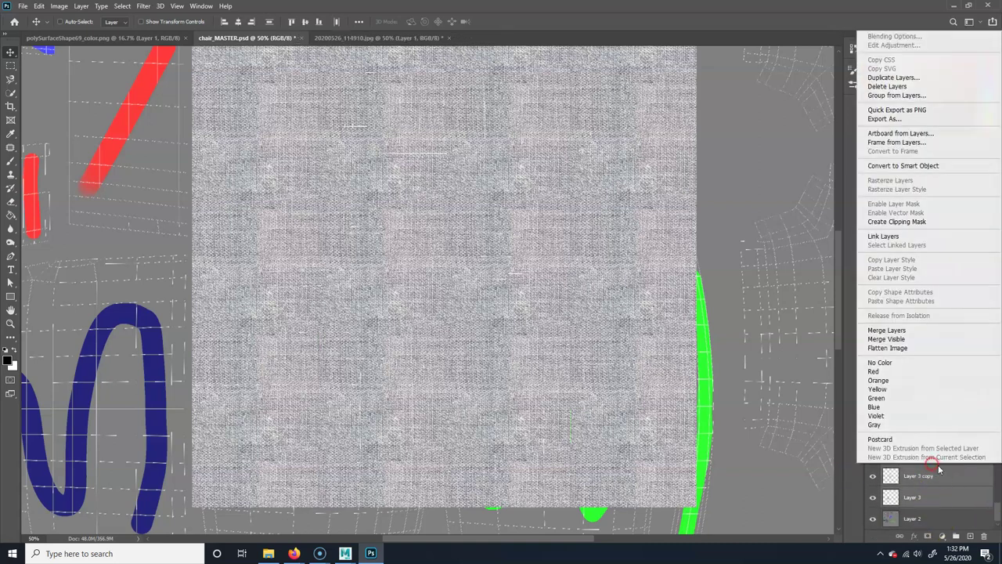
click(890, 330)
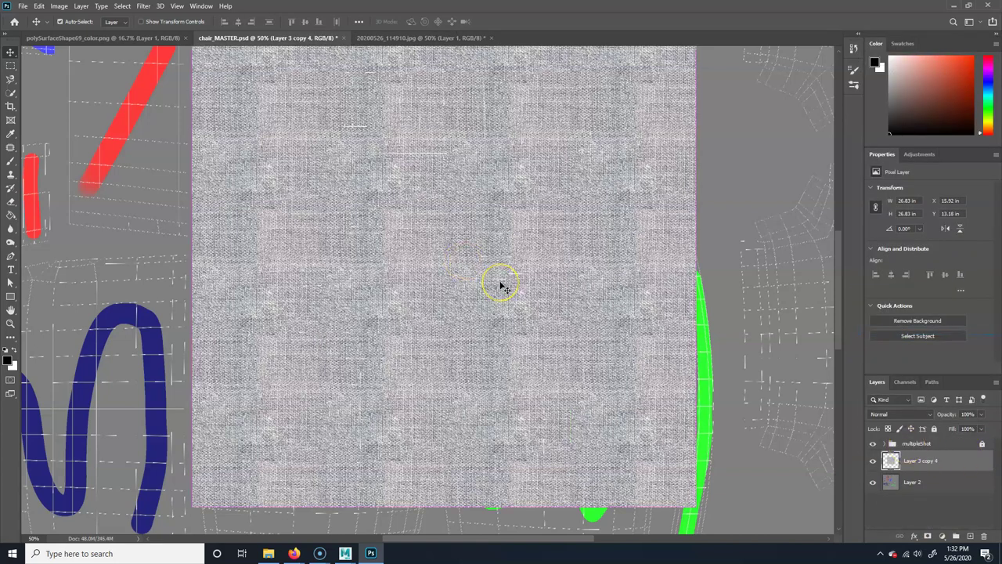
Move the merged fabric block to the upper-left corner of the canvas, at X 0 in and Y -0.24 in
key(ctrl+minus)
key(ctrl+minus)
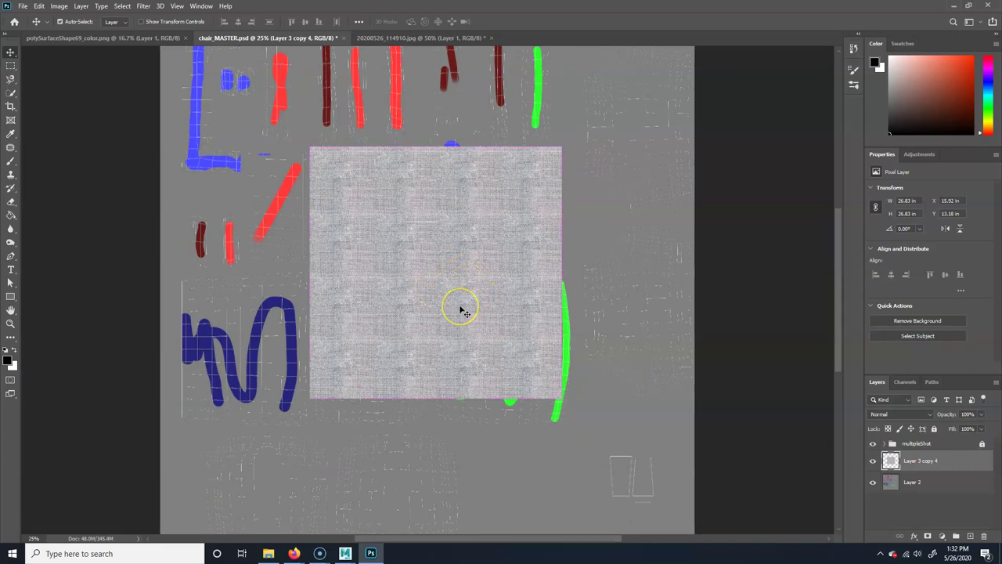
key(ctrl+minus)
click(455, 291)
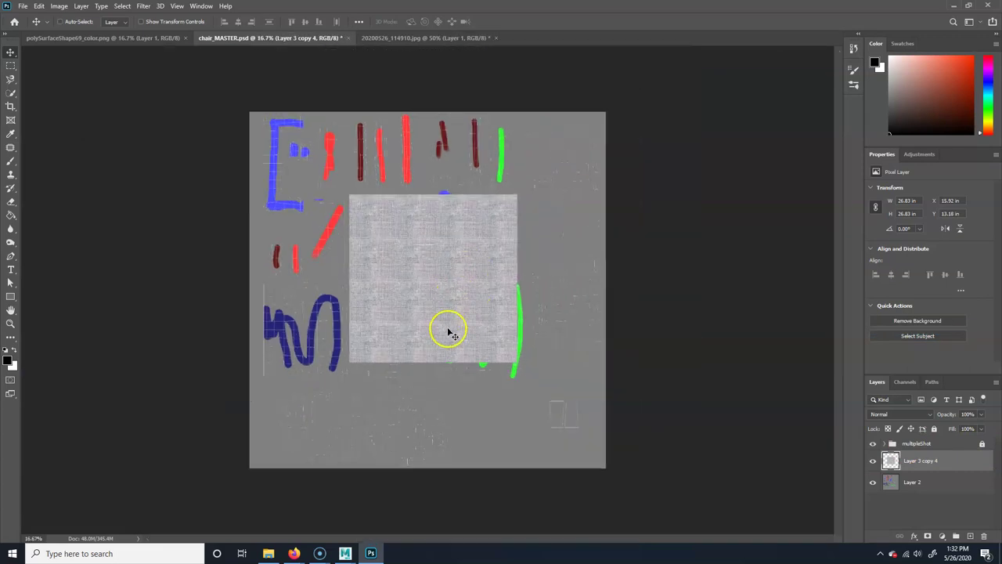
drag(451, 337, 327, 229)
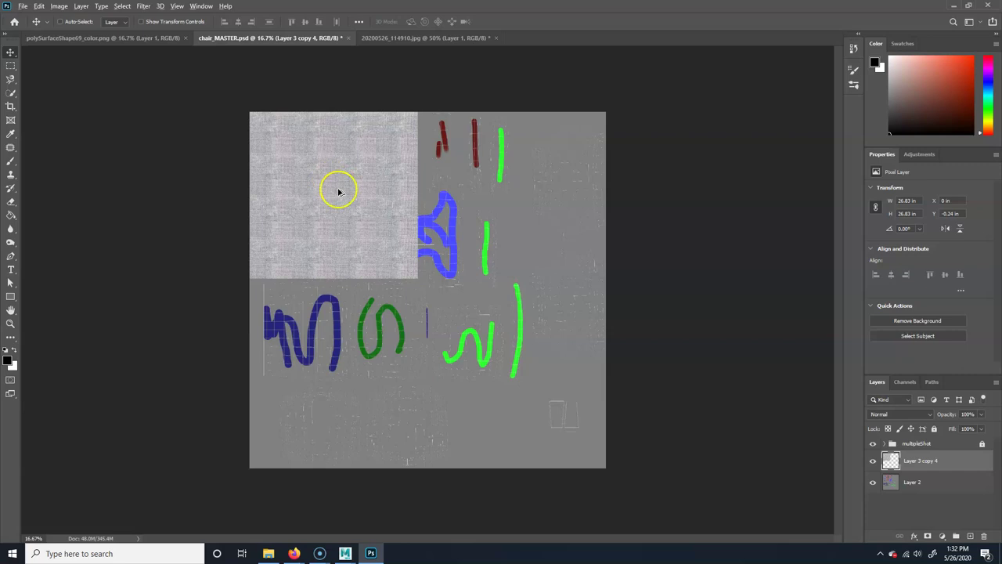
Duplicate the merged fabric block edge to edge on its right, and duplicate both blocks directly below
drag(337, 193, 508, 204)
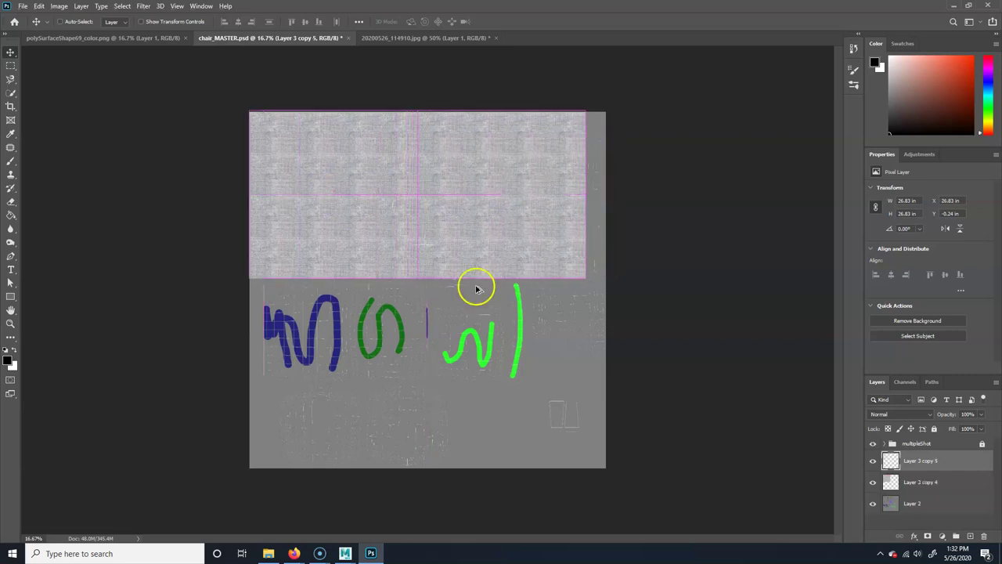
alt+drag(924, 461, 927, 487)
shift+click(927, 487)
drag(394, 240, 334, 374)
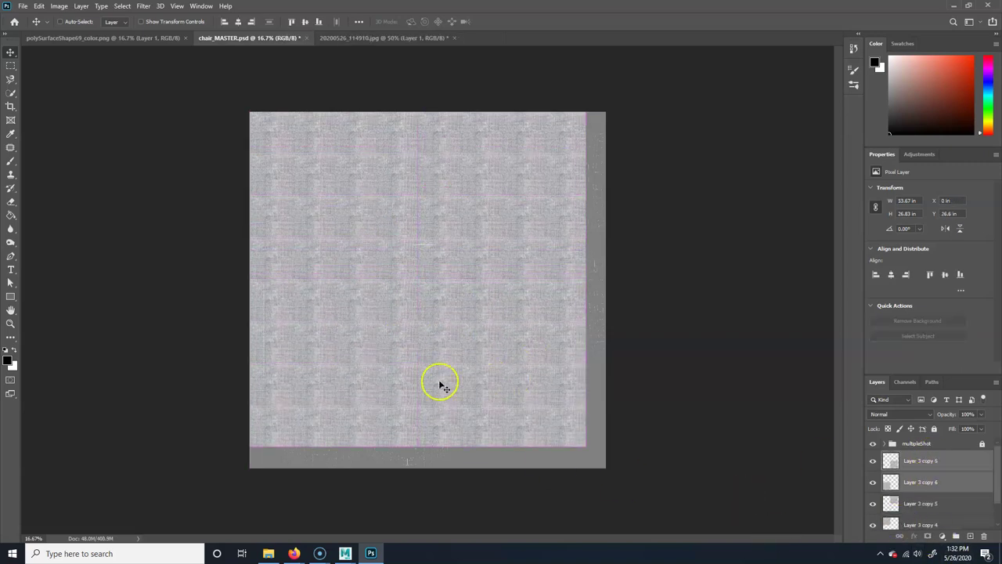
Select the four fabric block layers and duplicate them edge to edge on the right, past the canvas edge
shift+click(926, 525)
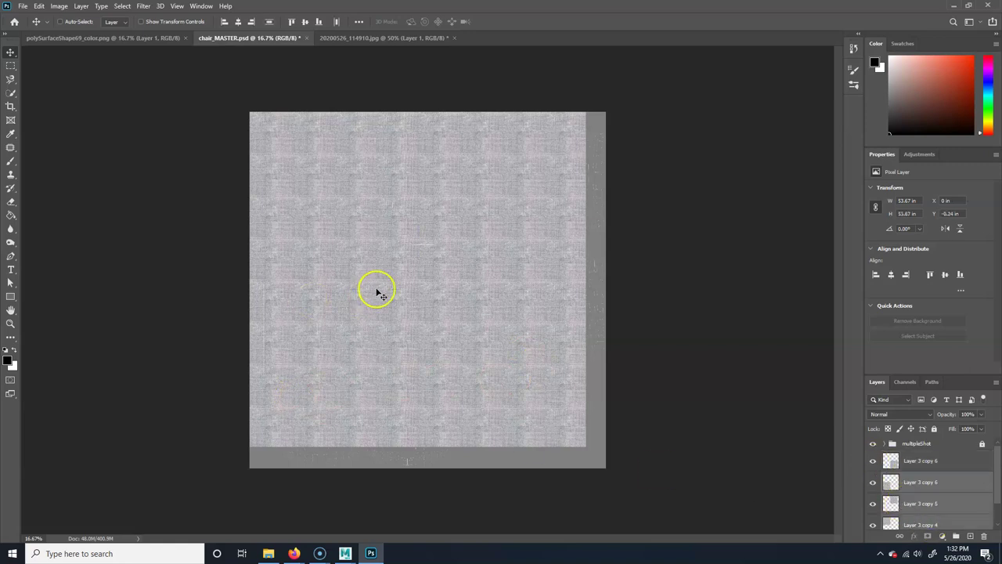
click(923, 461)
shift+click(926, 525)
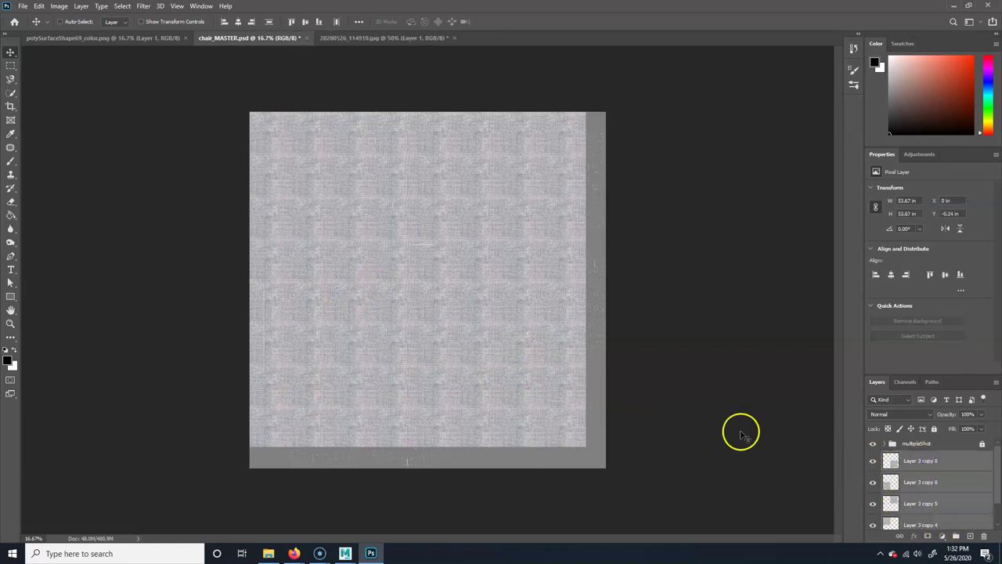
drag(396, 230, 649, 239)
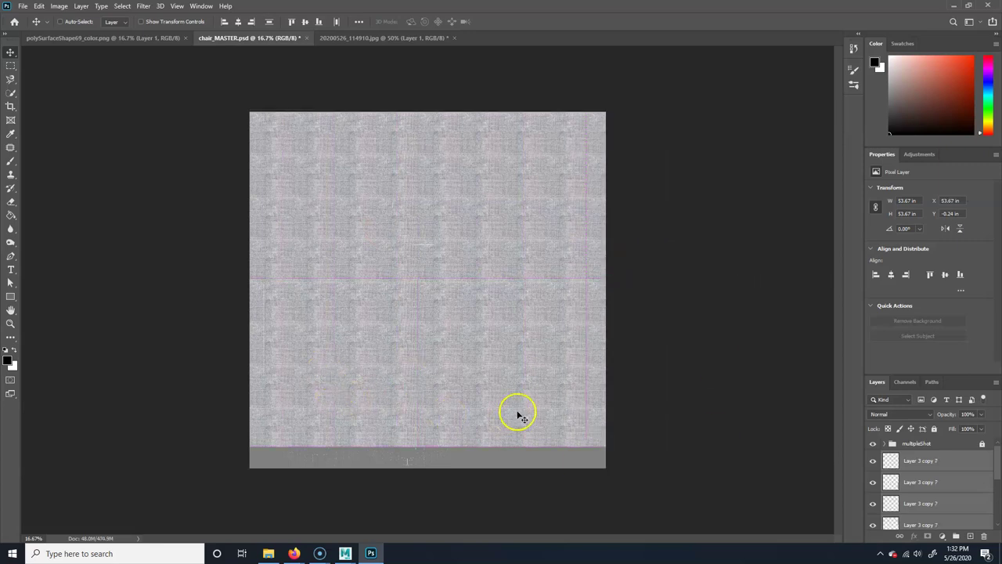
Try to duplicate the fabric block layers edge to edge below the existing ones, and undo the extra attempts
click(965, 460)
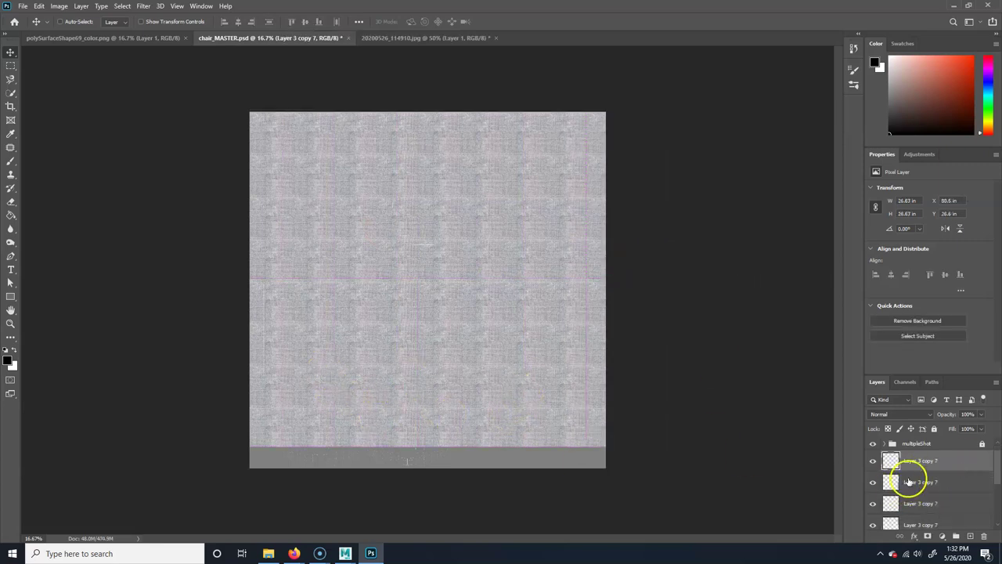
scroll(919, 475, down, 3)
shift+click(932, 498)
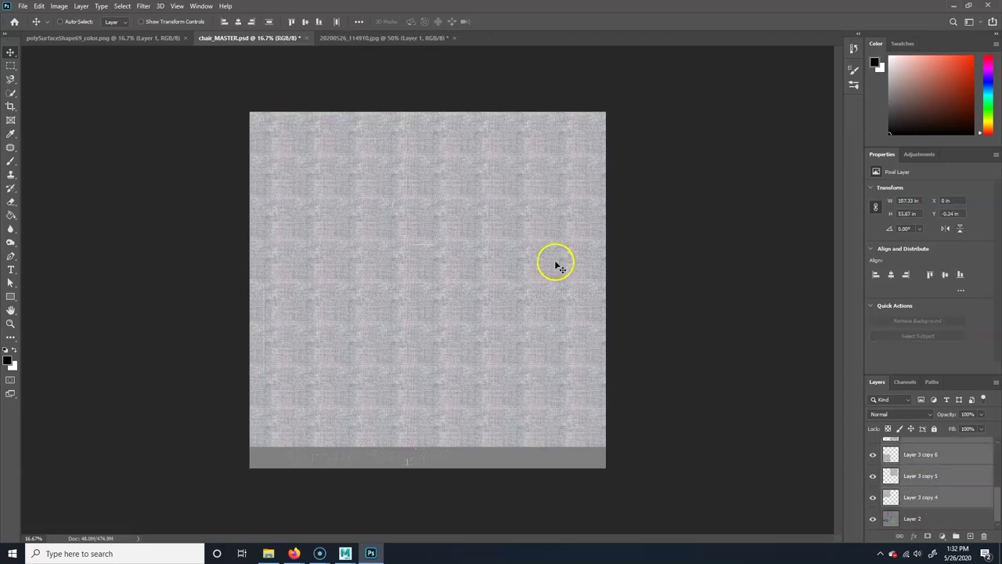
drag(545, 214, 519, 546)
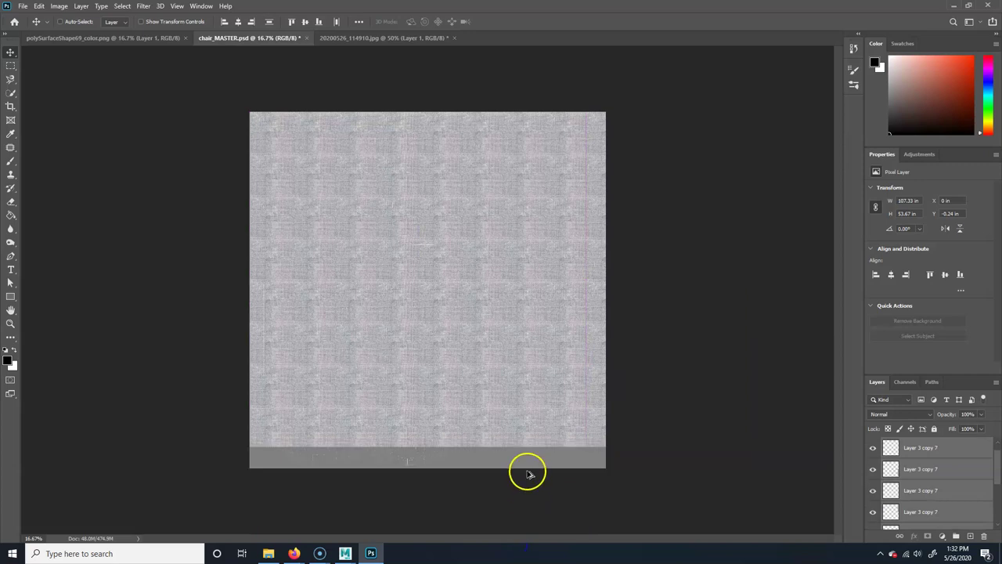
drag(476, 241, 521, 428)
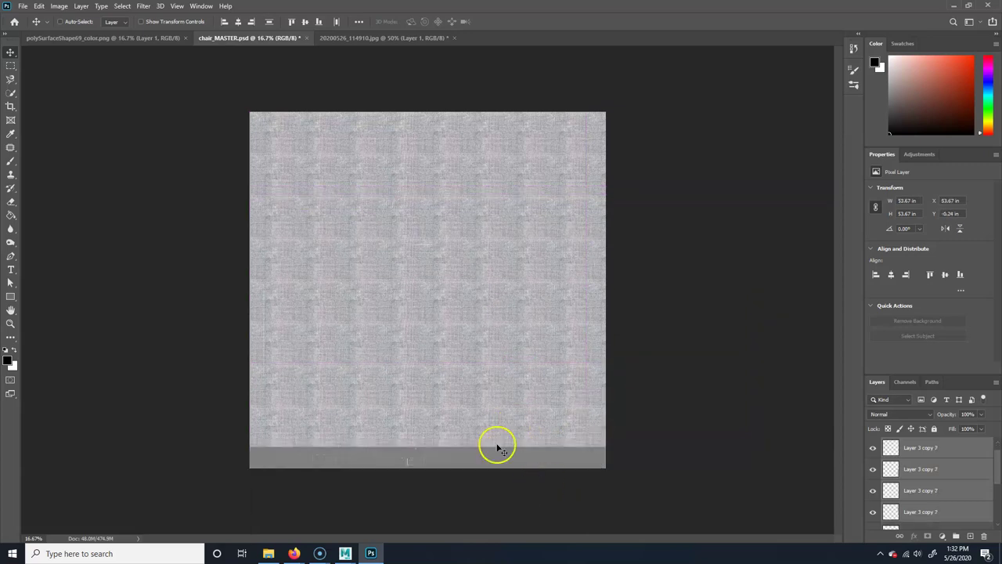
click(936, 490)
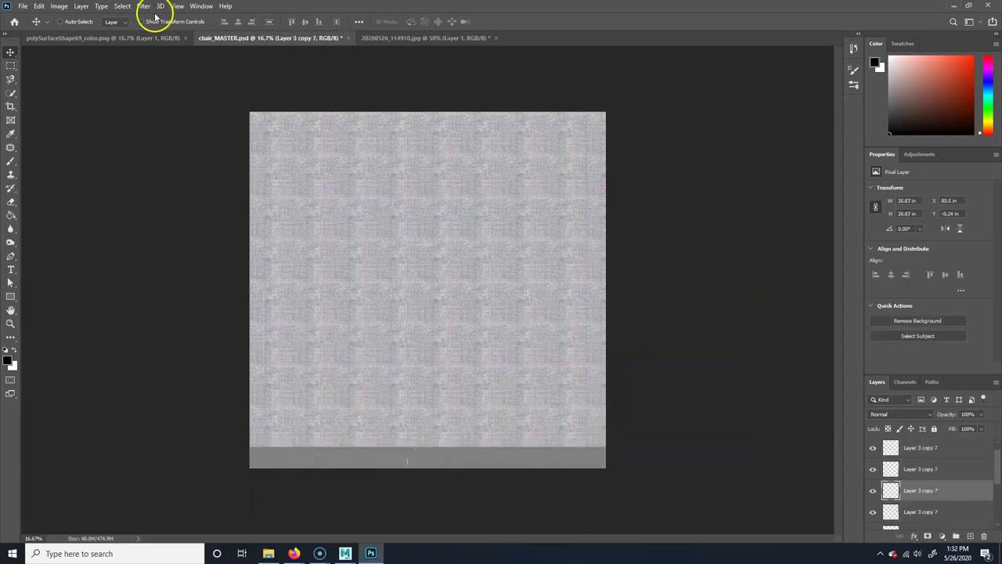
click(69, 21)
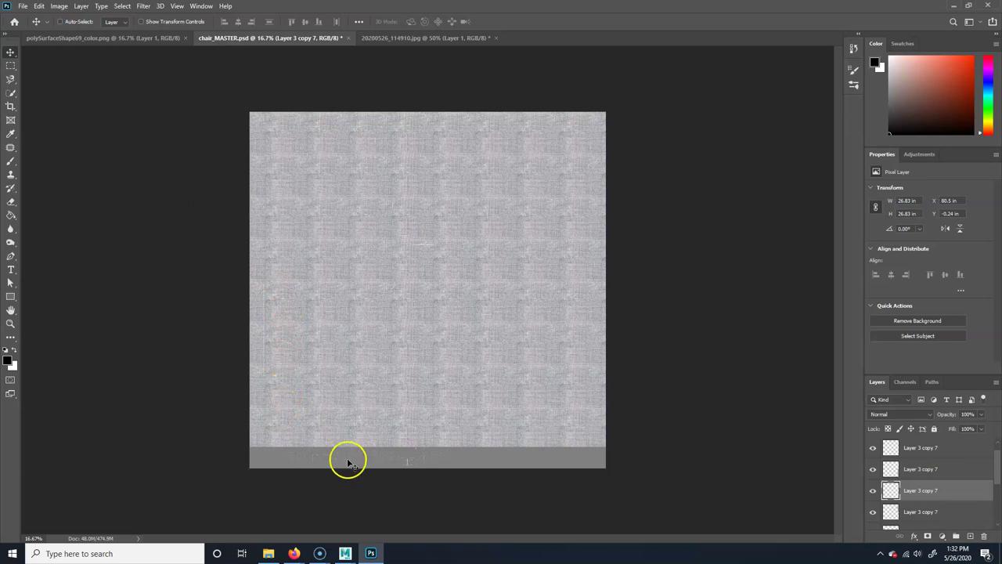
alt+drag(513, 416, 508, 495)
key(ctrl+alt+a)
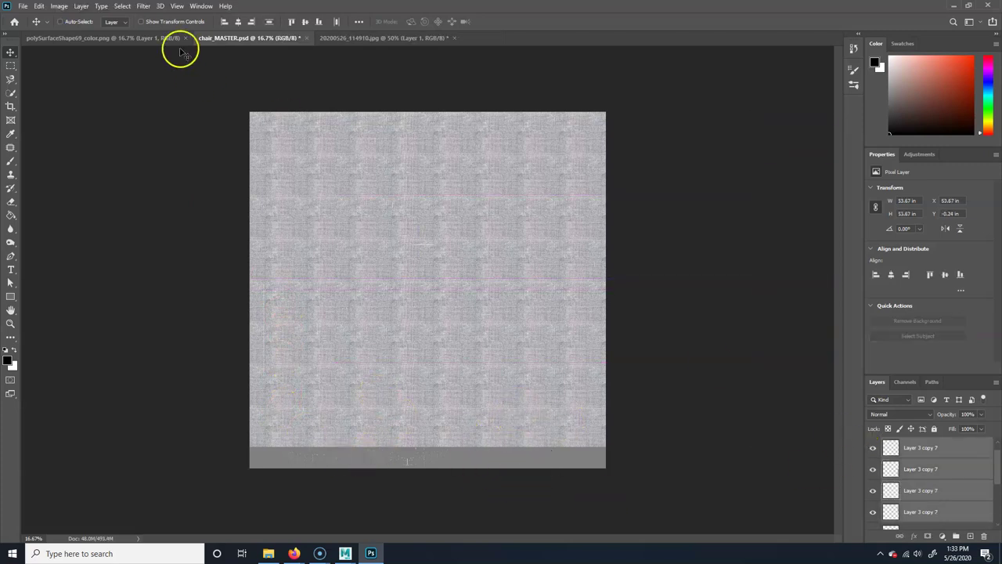
click(544, 436)
drag(532, 414, 584, 369)
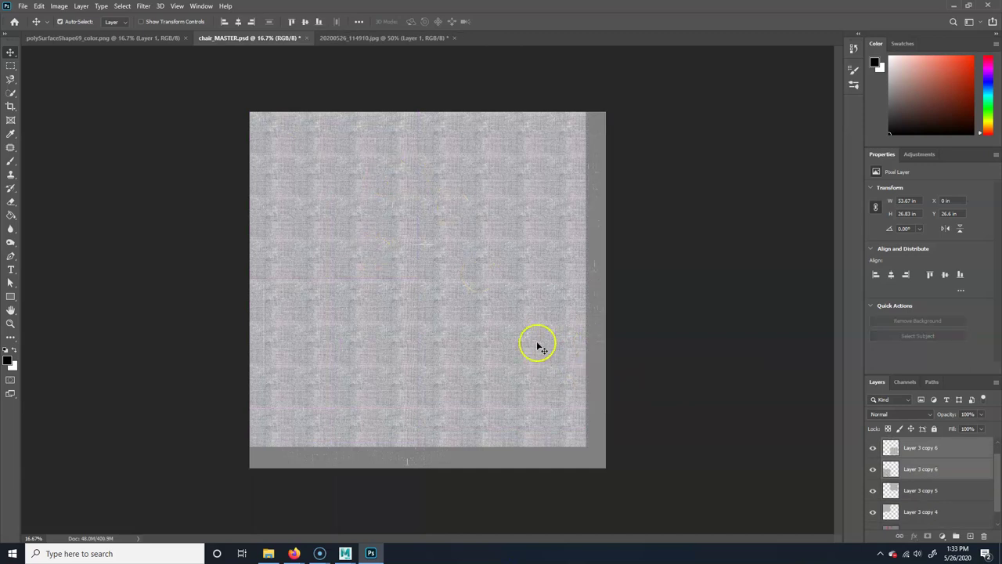
alt+drag(584, 159, 543, 172)
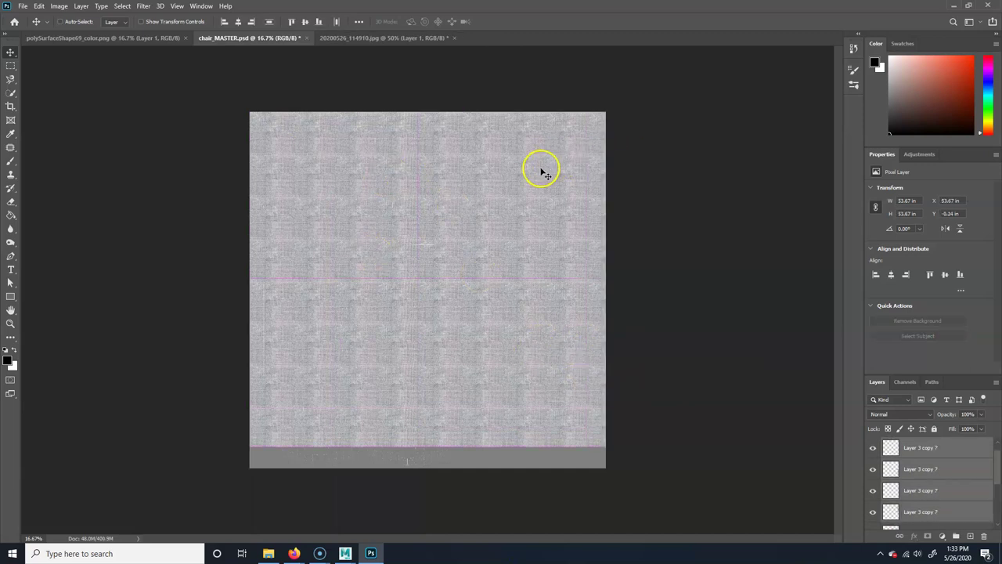
Select all fabric layers from the topmost copy down to Layer 3 copy 4 and merge them into one layer
click(950, 469)
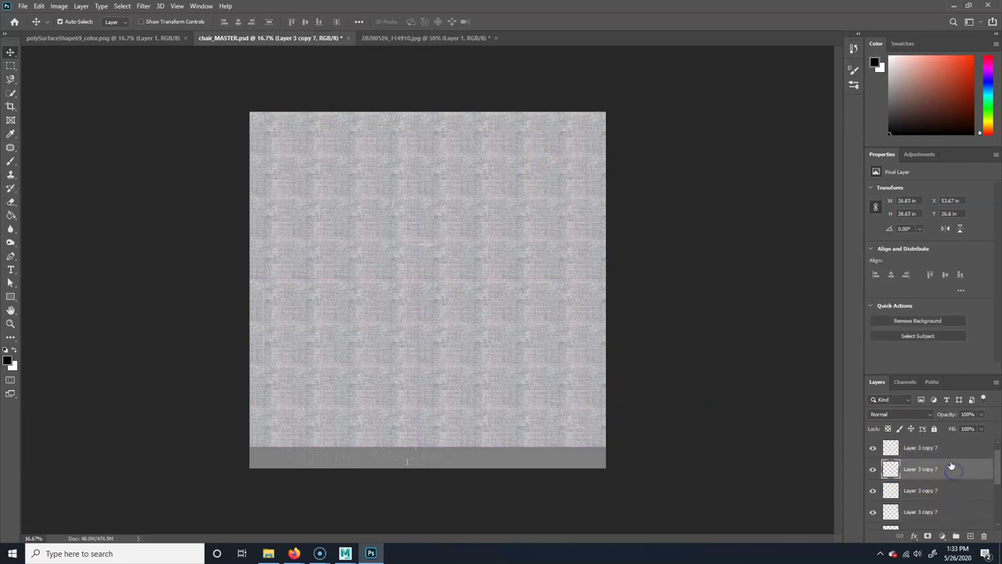
click(949, 456)
scroll(940, 454, down, 5)
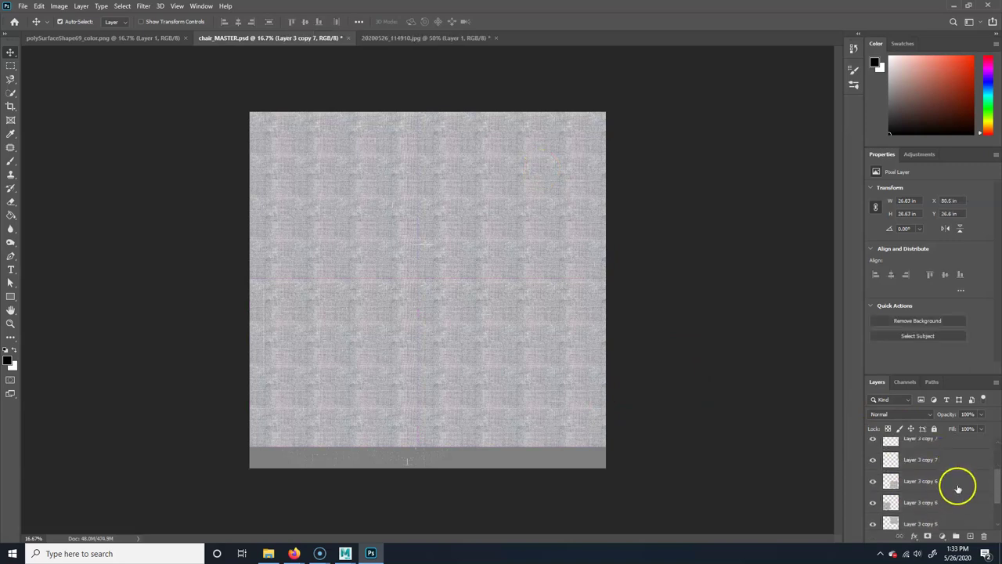
shift+click(934, 497)
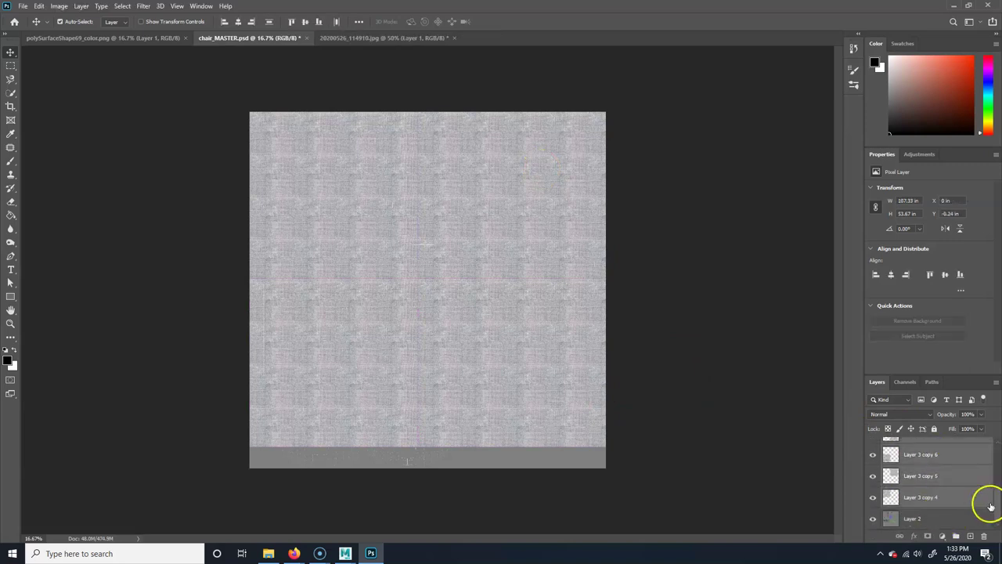
right_click(954, 473)
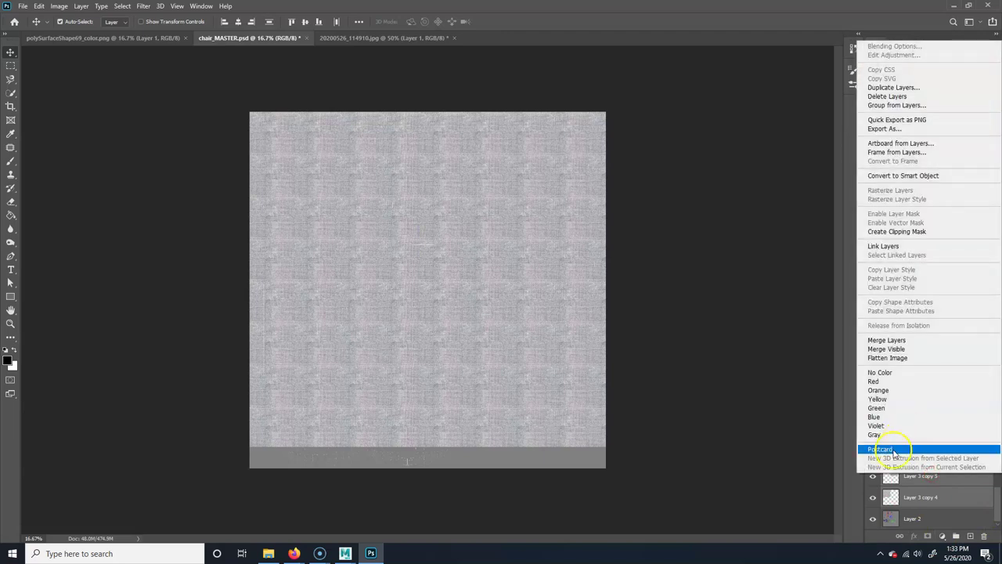
click(915, 340)
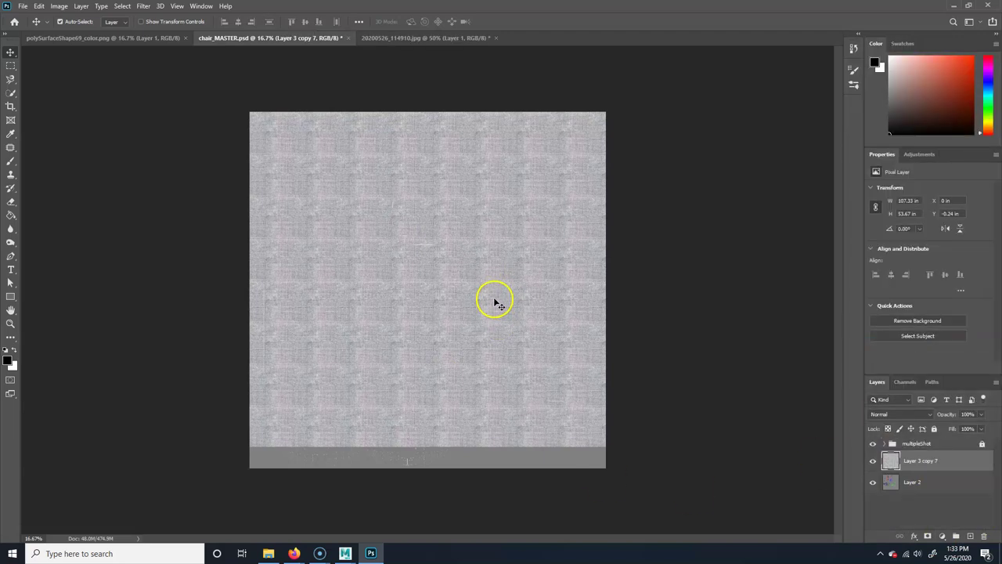
Duplicate the merged fabric layer edge to edge below itself to cover the rest of the canvas, and merge both layers
drag(440, 223, 440, 226)
drag(517, 292, 520, 298)
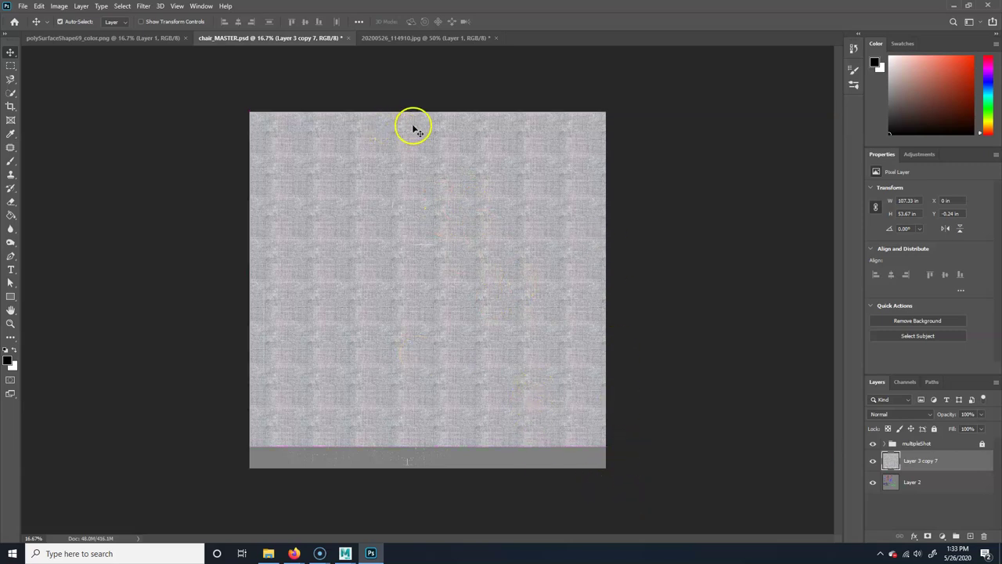
drag(426, 118, 427, 457)
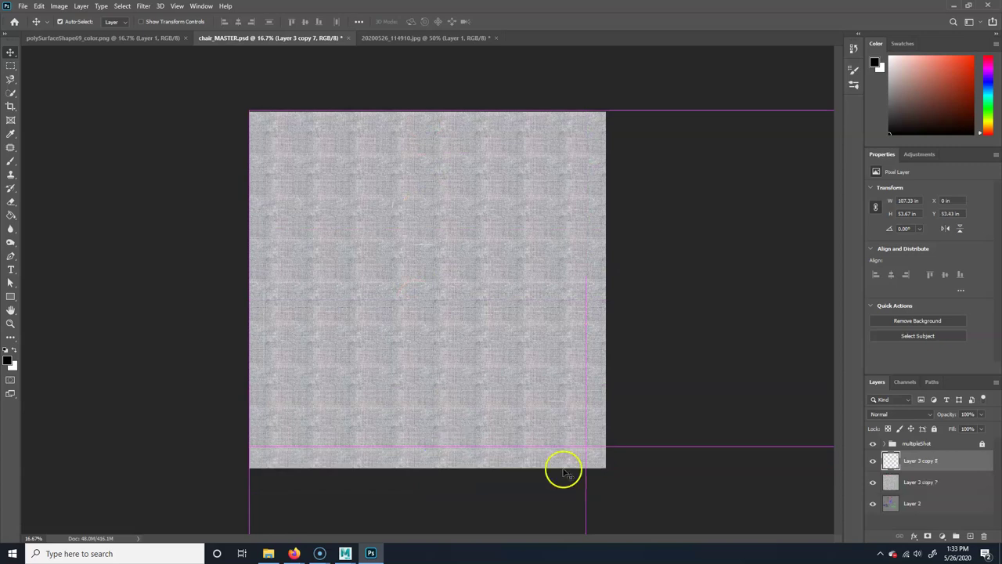
shift+click(929, 482)
right_click(946, 485)
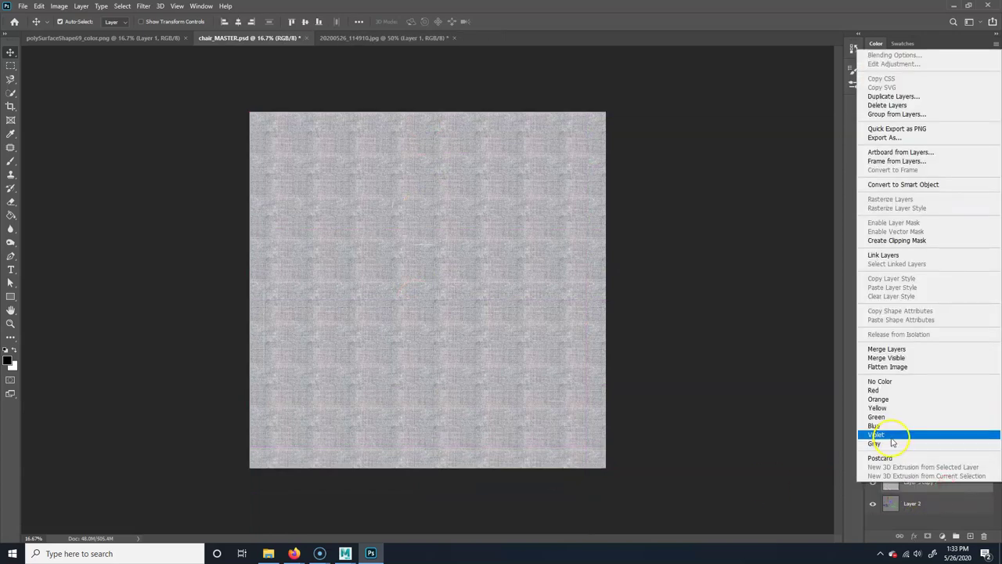
click(911, 352)
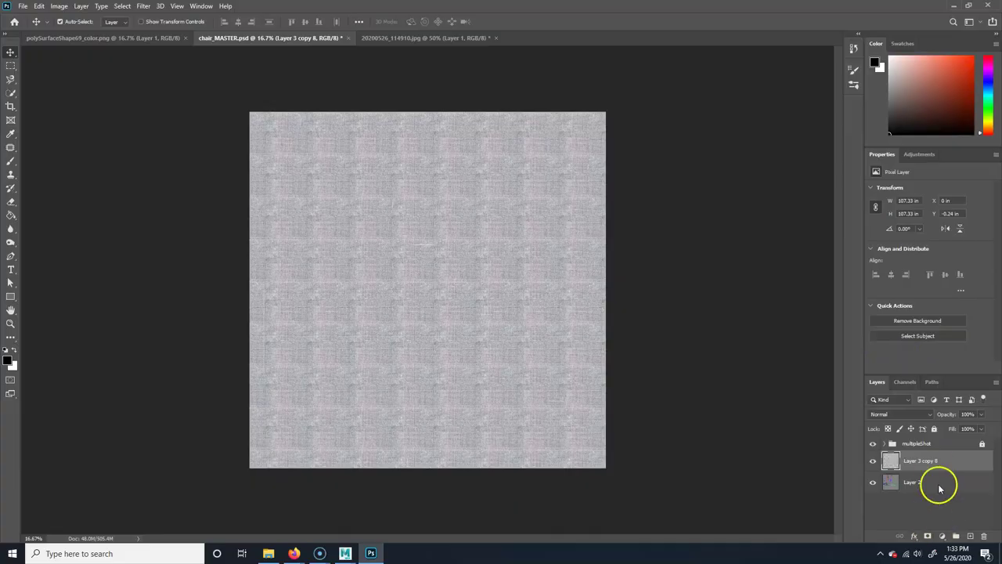
Rename the merged fabric layer to texture, and add a new layer named color above it
key(ctrl+plus)
key(ctrl+plus)
key(ctrl+plus)
key(ctrl+plus)
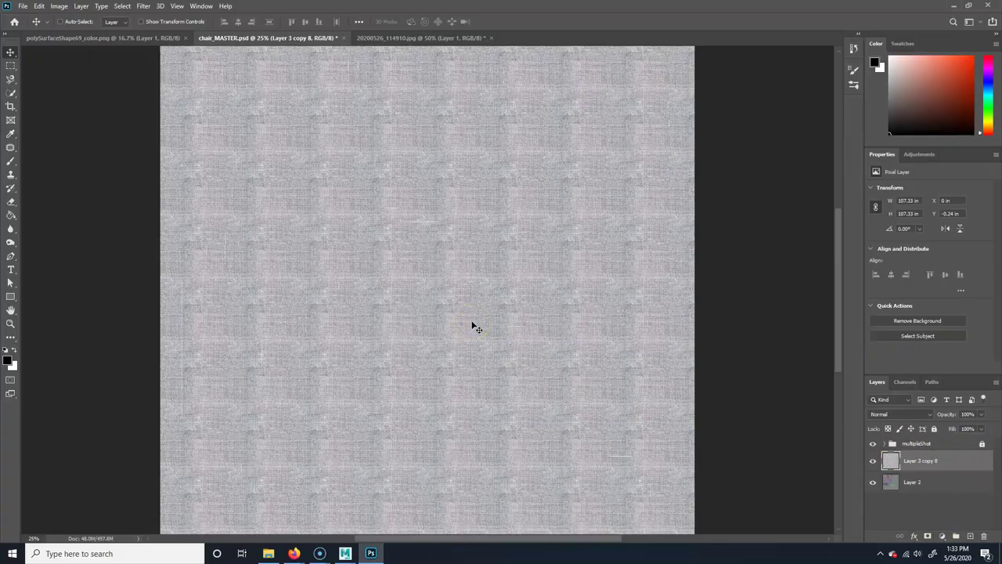
key(ctrl+minus)
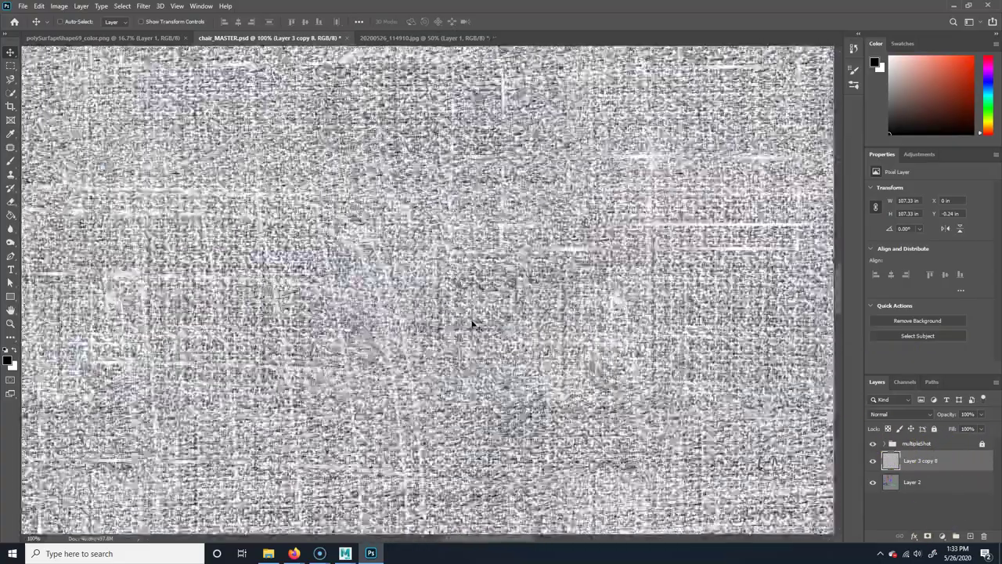
key(ctrl+minus)
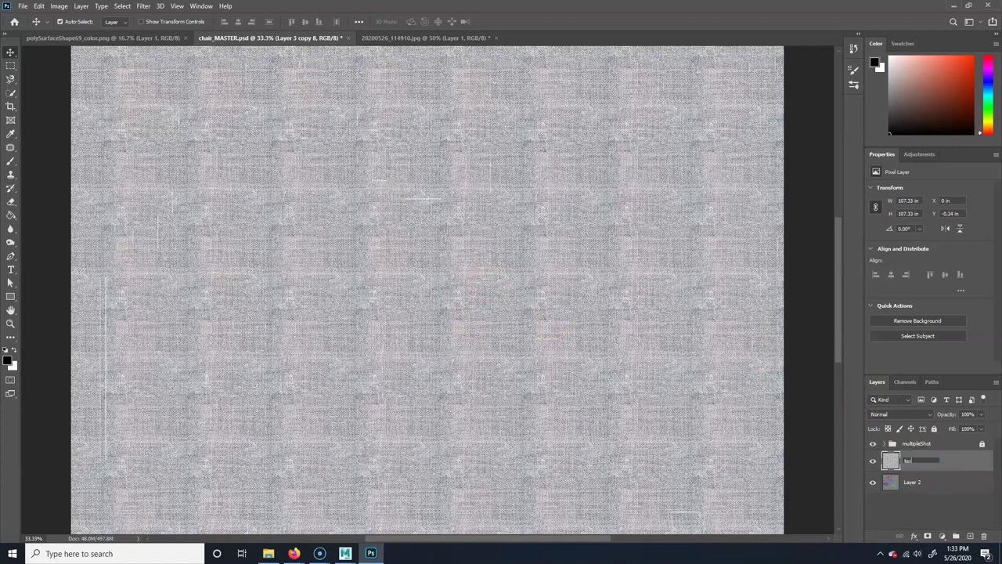
key(Return)
click(971, 536)
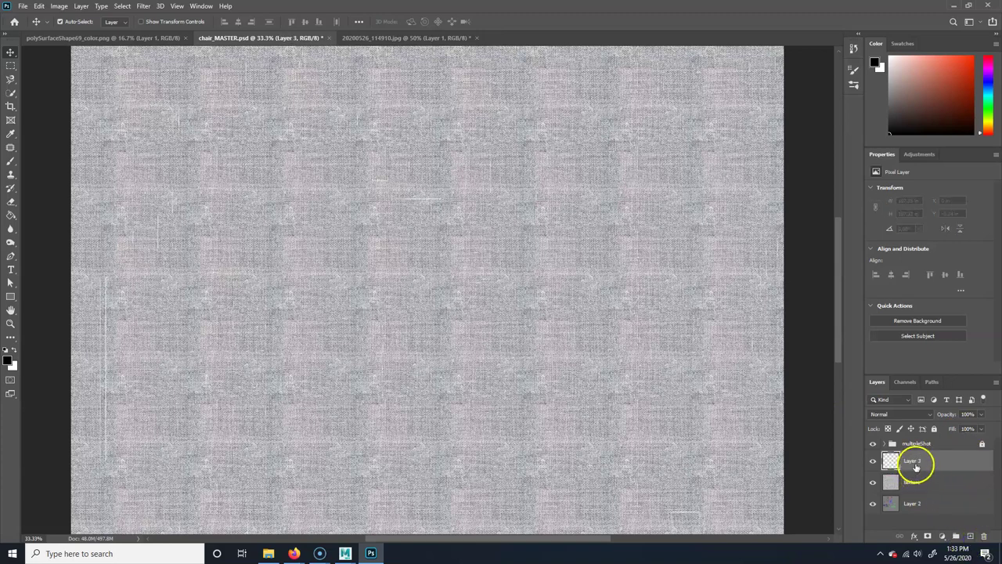
key(Return)
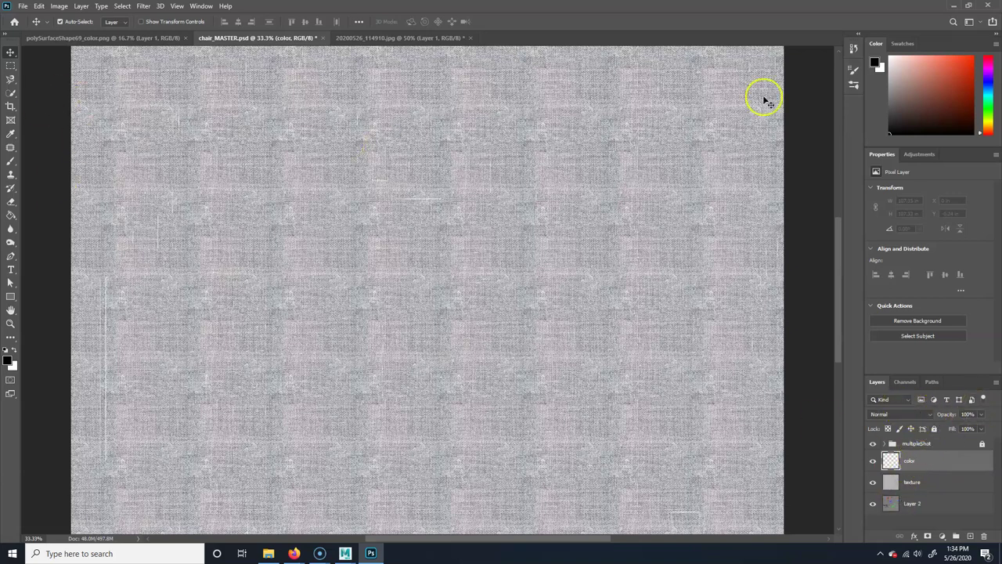
Choose a light periwinkle blue foreground color and fill the color layer with it using the Paint Bucket
drag(991, 89, 988, 83)
click(932, 88)
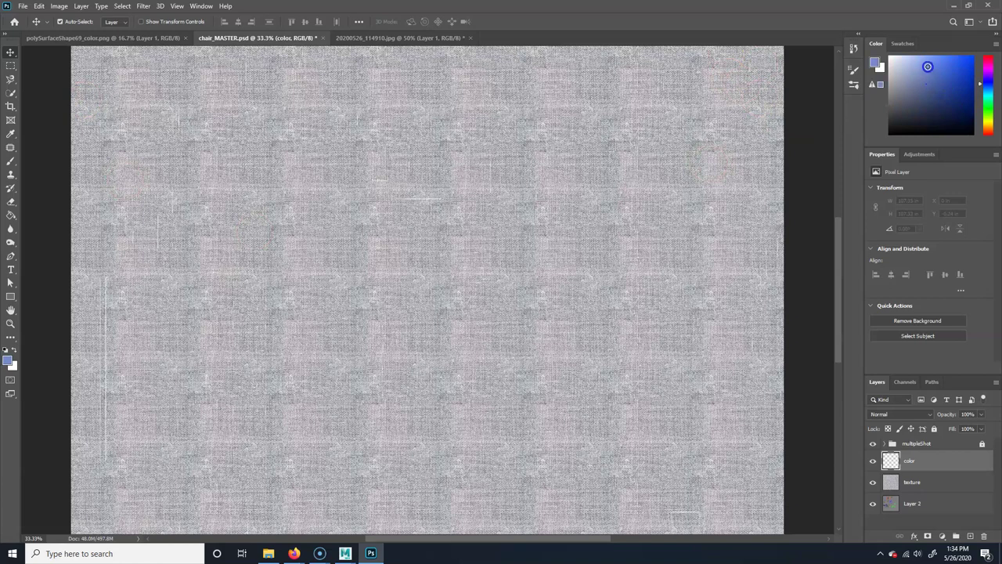
click(12, 210)
click(573, 414)
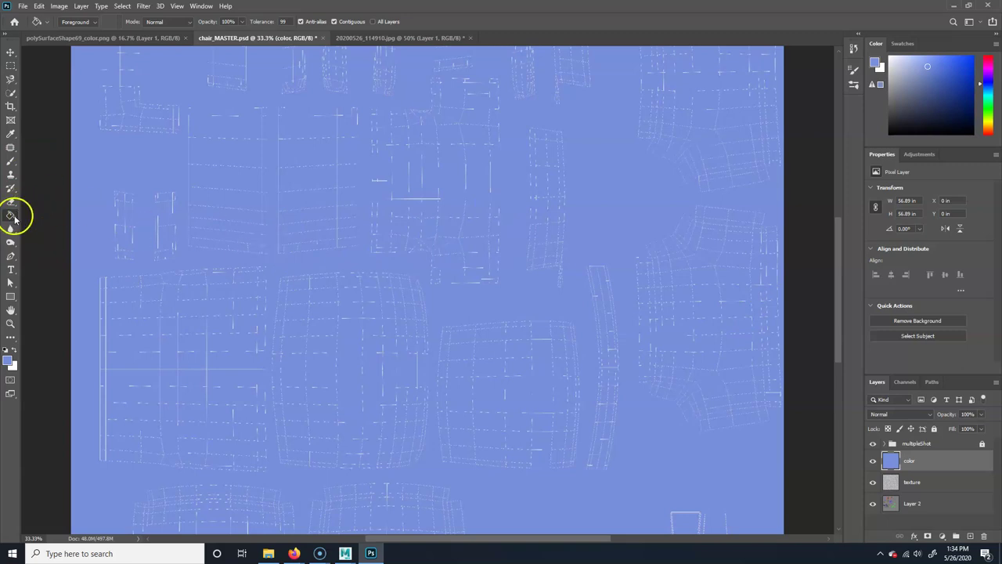
key(e)
key(g)
key(shift+g)
key(shift+g)
key(shift+g)
key(shift+g)
key(shift+g)
key(shift+g)
key(shift+g)
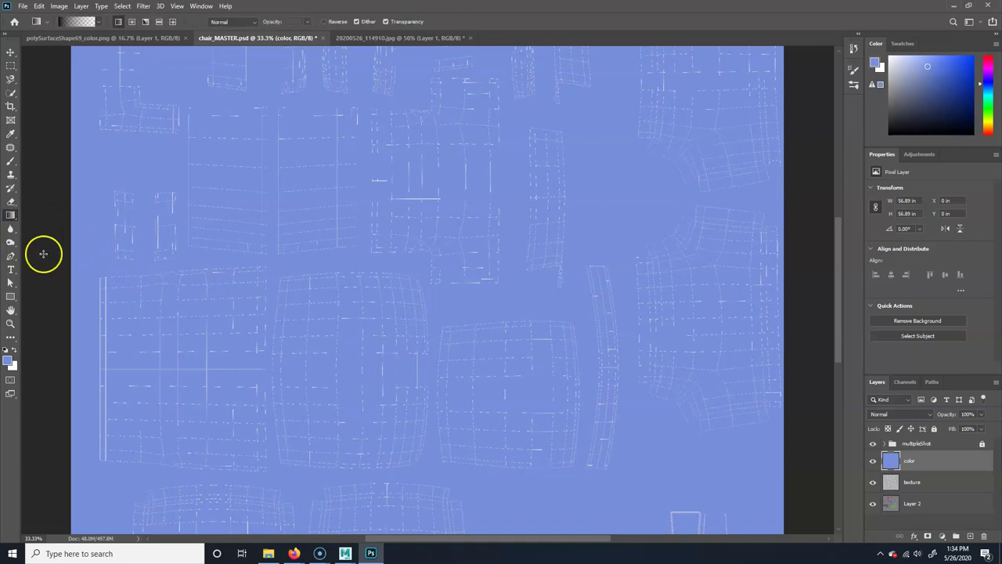
key(shift+g)
key(shift+g)
key(shift+g)
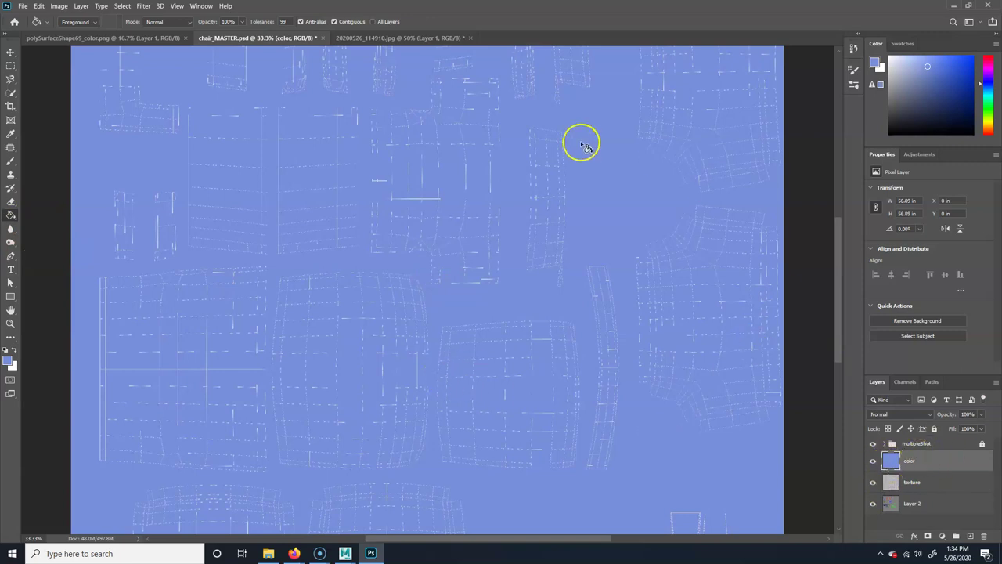
Set the color layer's blend mode to Color
click(916, 414)
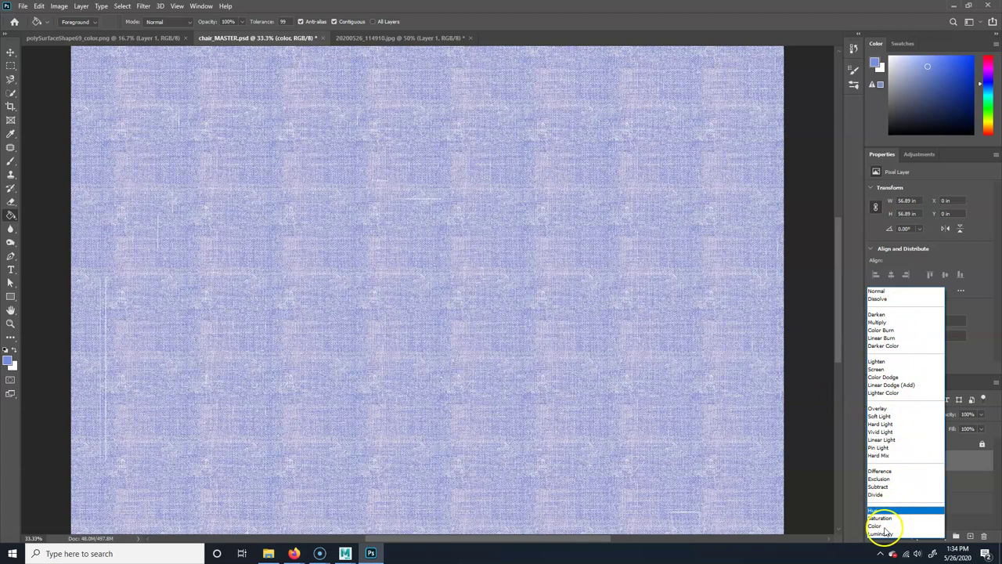
click(884, 528)
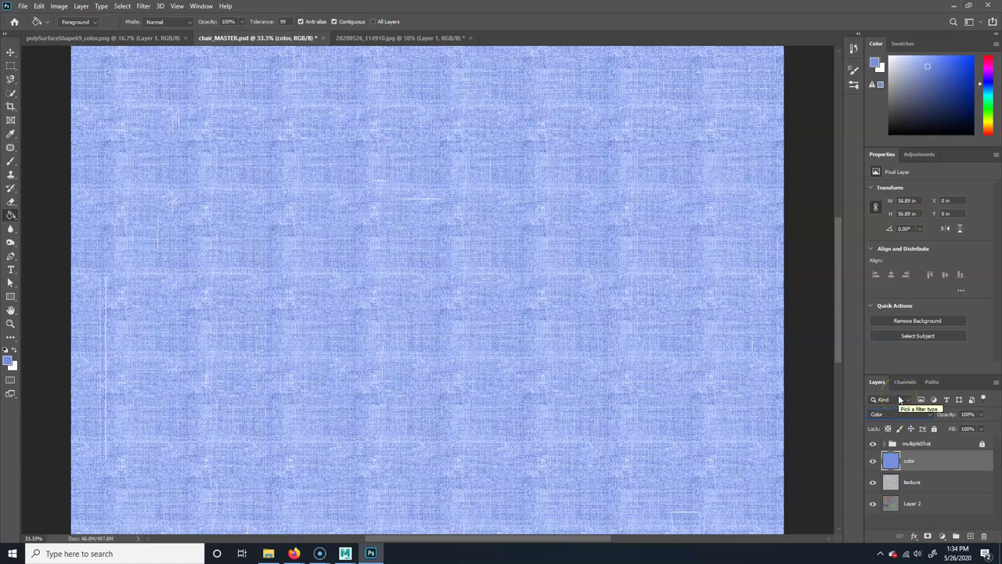
click(872, 415)
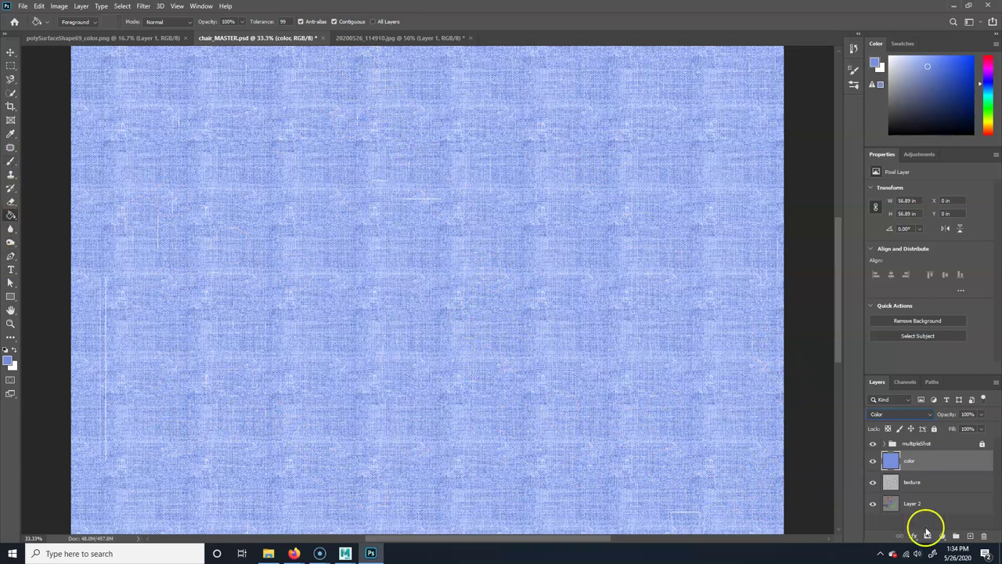
Add a new layer above the color layer and set its blend mode to Color
click(970, 536)
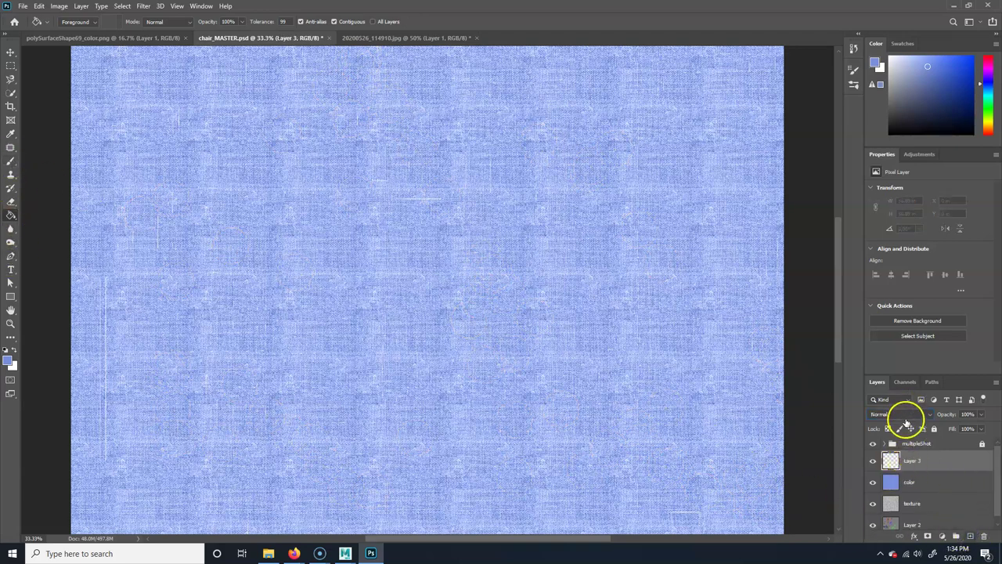
click(911, 415)
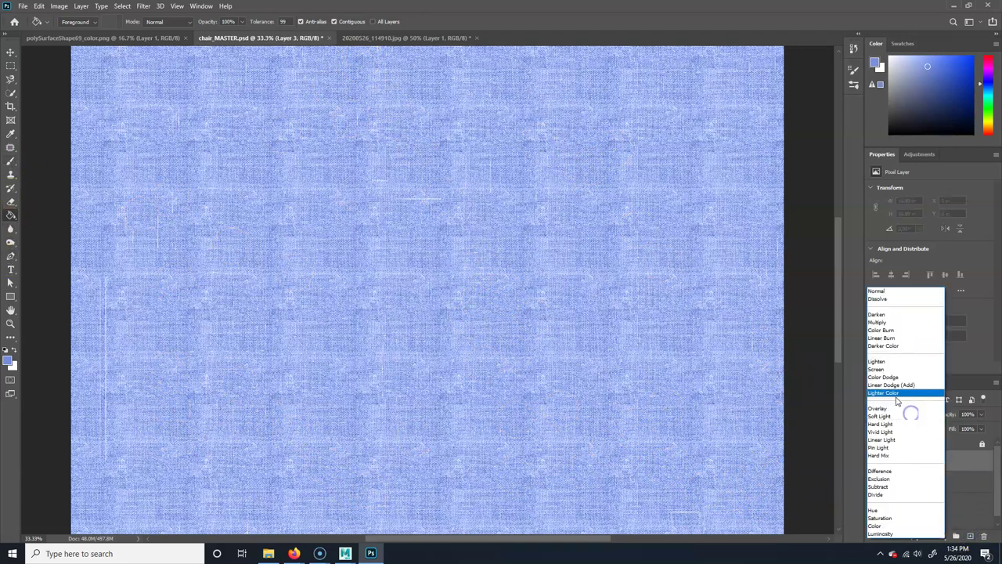
click(881, 527)
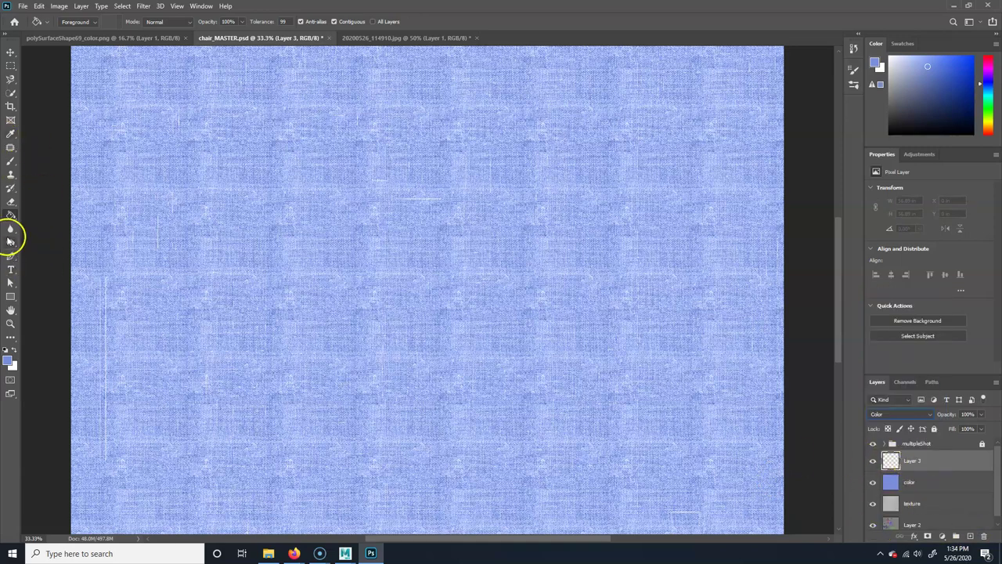
Paint small purple test marks on the new layer with a size 25 brush, and delete that layer
click(11, 161)
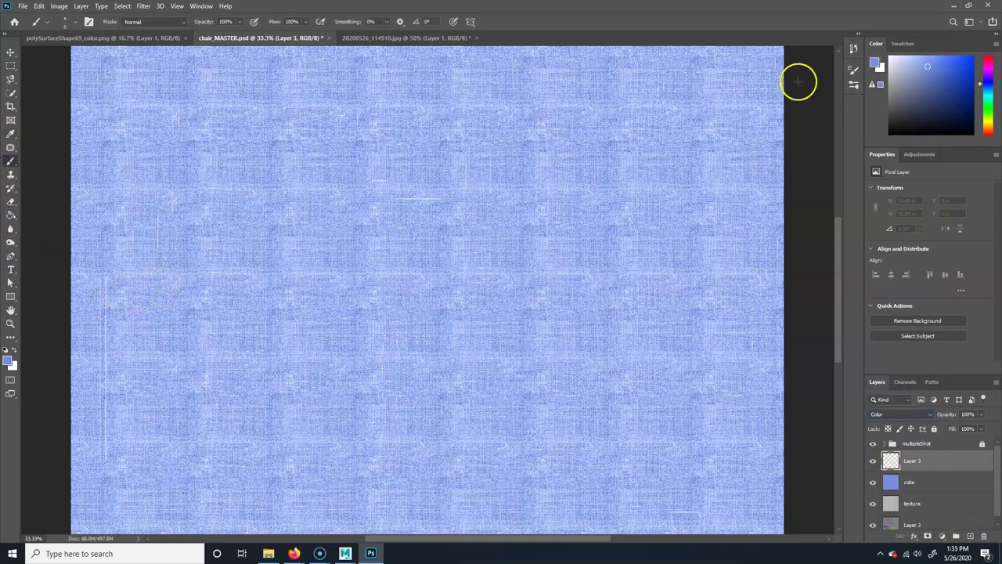
click(988, 92)
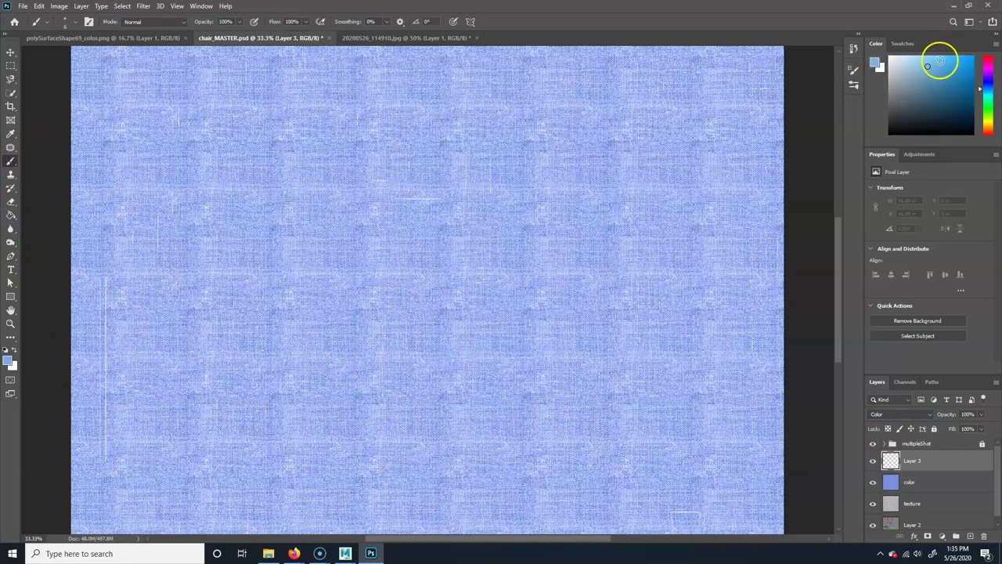
click(988, 69)
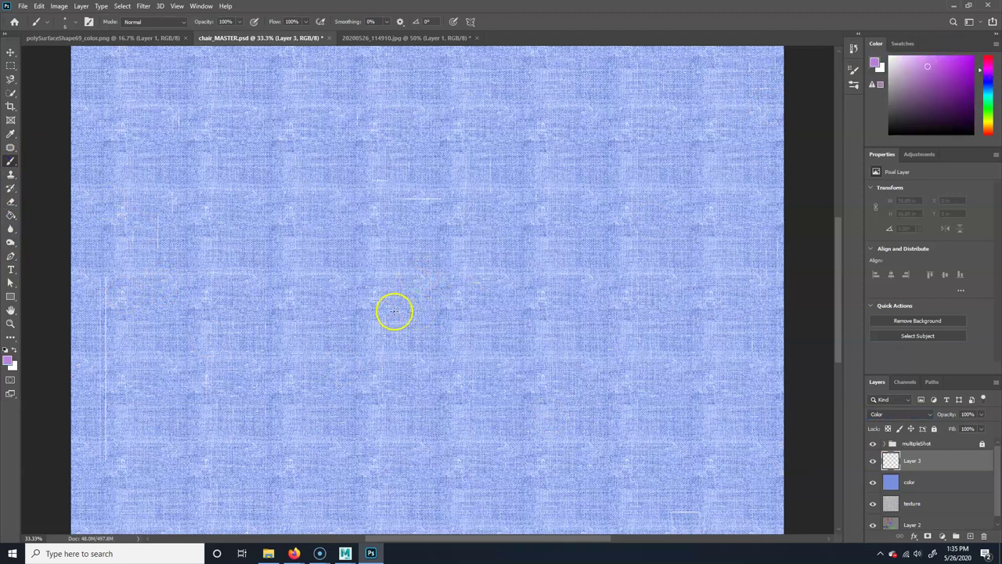
click(409, 265)
key(bracketright)
key(bracketright)
drag(347, 215, 348, 217)
click(411, 230)
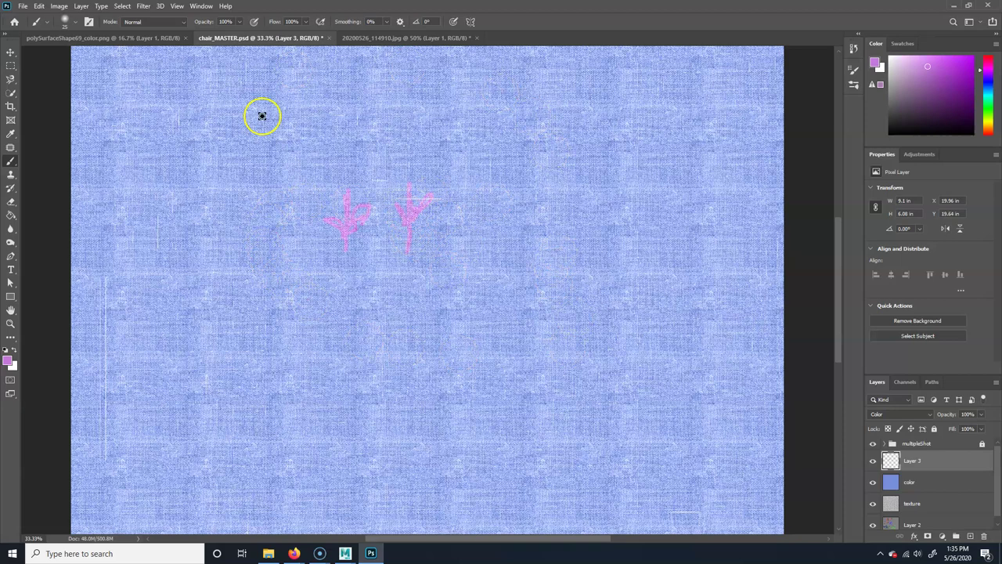
drag(931, 468, 936, 447)
click(924, 469)
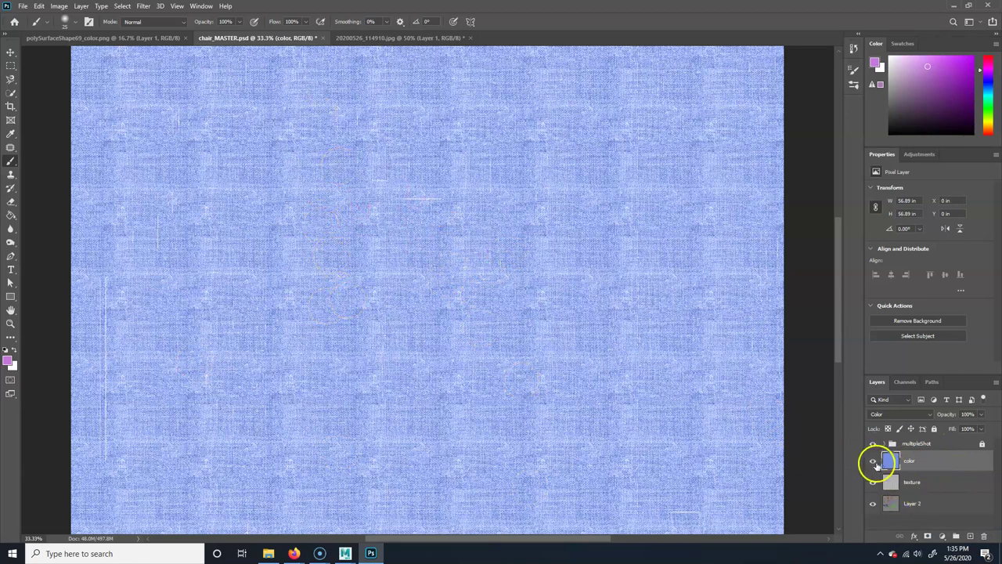
Toggle the color layer's visibility off and on, and add a new layer named darken above it
click(873, 462)
click(873, 463)
click(901, 462)
click(970, 536)
double_click(918, 461)
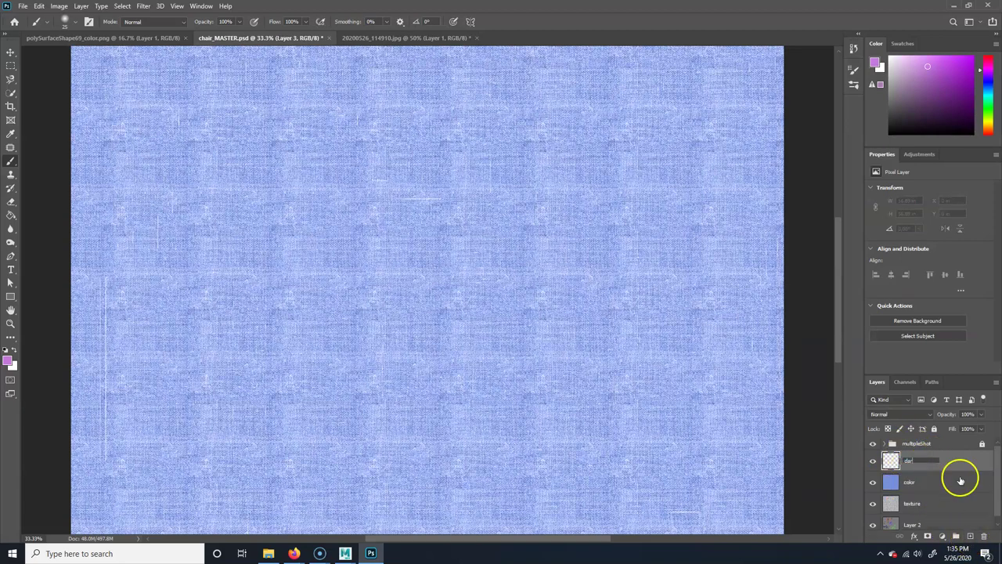
key(Return)
Set the foreground color to black and fill the darken layer with it using the Paint Bucket
drag(919, 89, 878, 100)
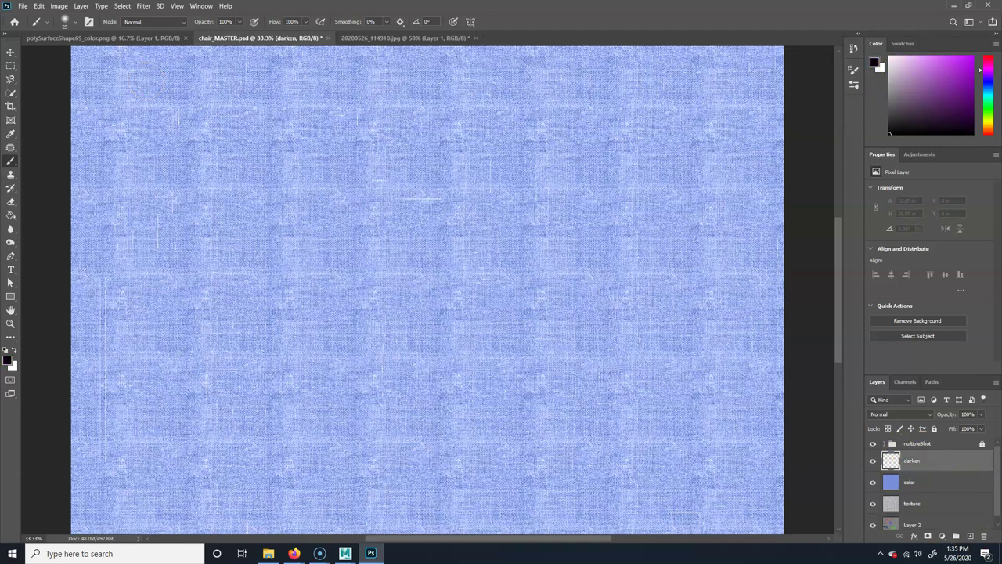
click(11, 218)
click(712, 347)
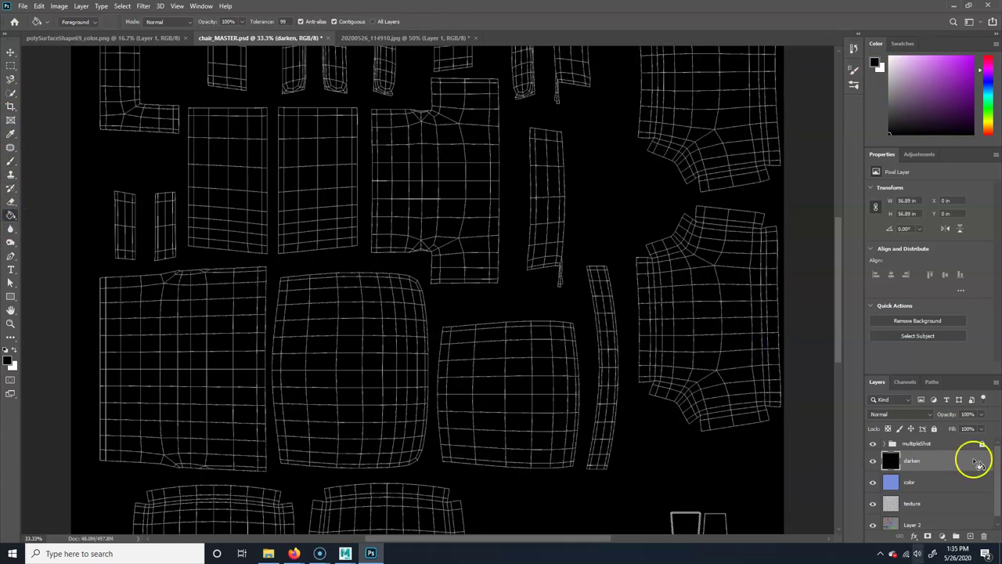
Set the darken layer's blend mode to Multiply and its opacity to 11%
click(892, 414)
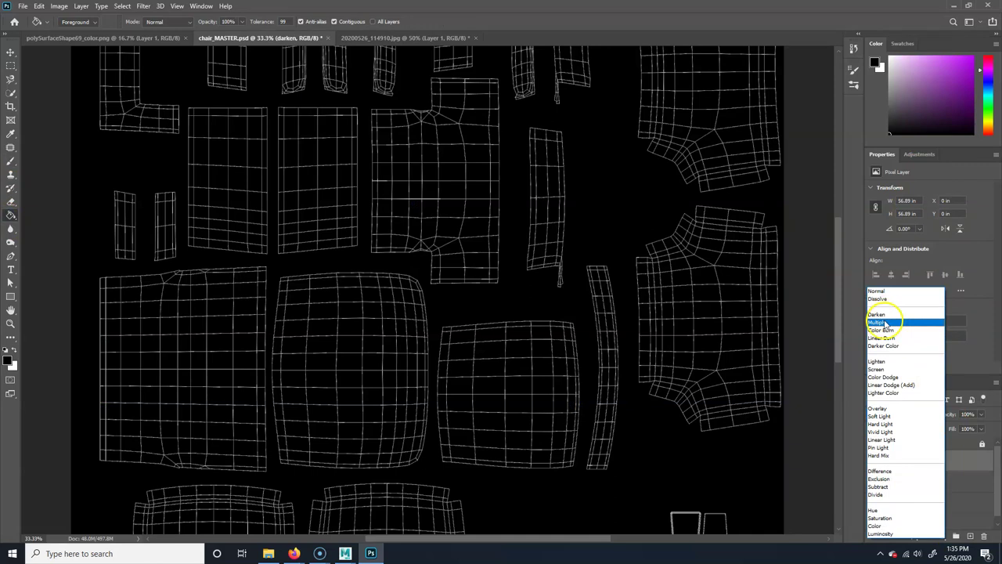
click(879, 322)
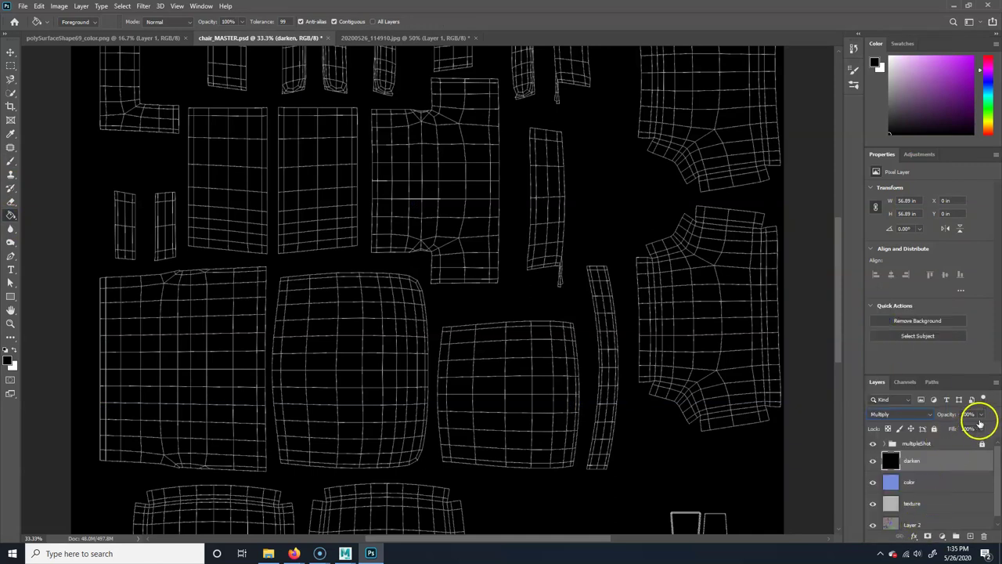
drag(952, 426, 936, 427)
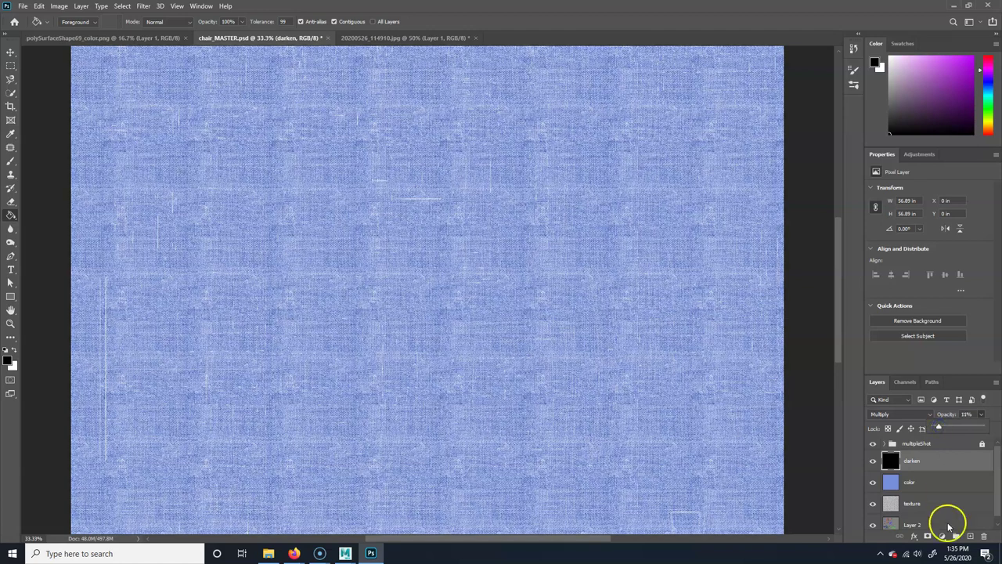
Reduce the color layer's opacity to 52%
click(954, 482)
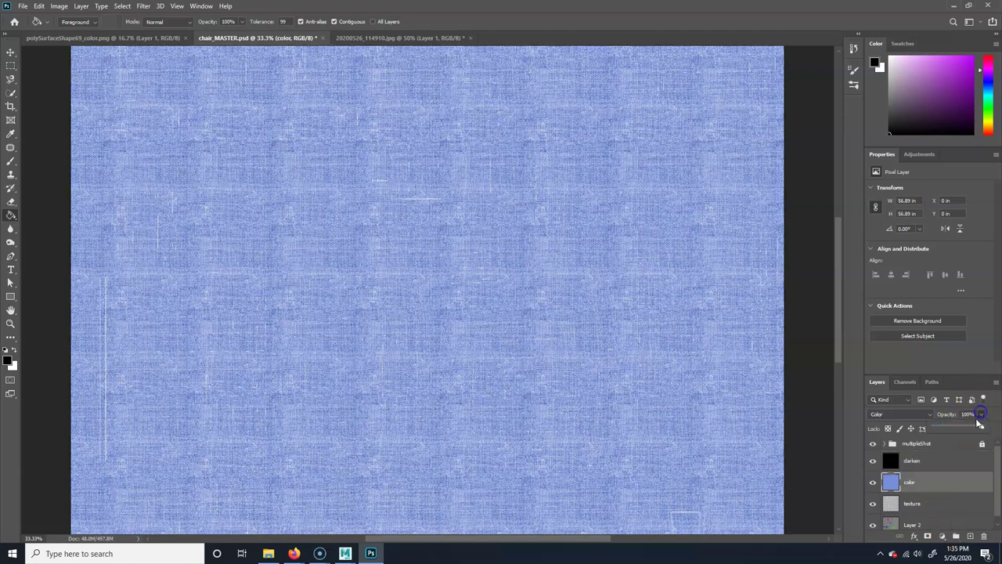
drag(954, 428, 959, 424)
mouse_move(918, 490)
mouse_down()
mouse_move(926, 470)
mouse_move(929, 480)
mouse_up()
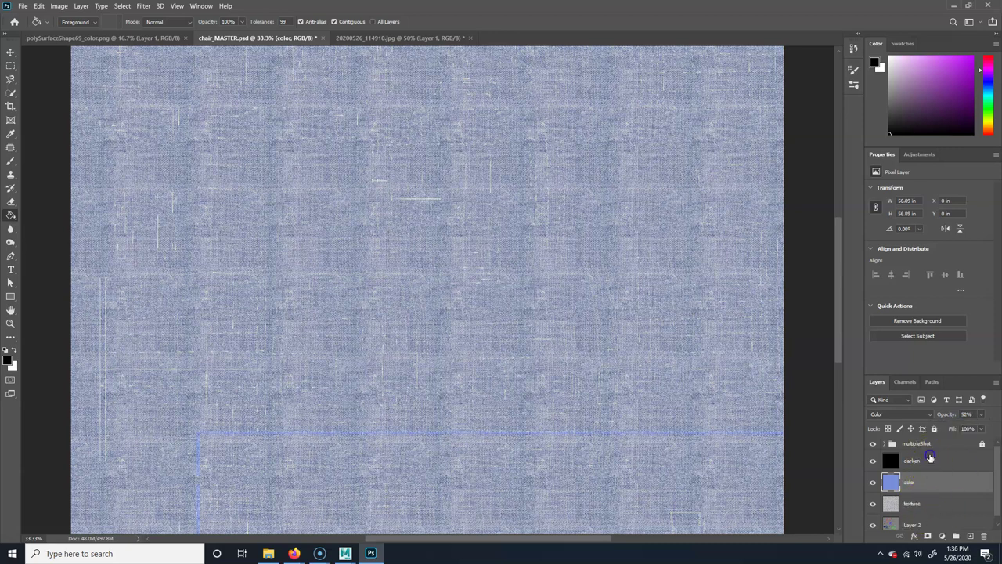
Select the texture layer and examine the tinted fabric weave at 100% zoom
click(941, 503)
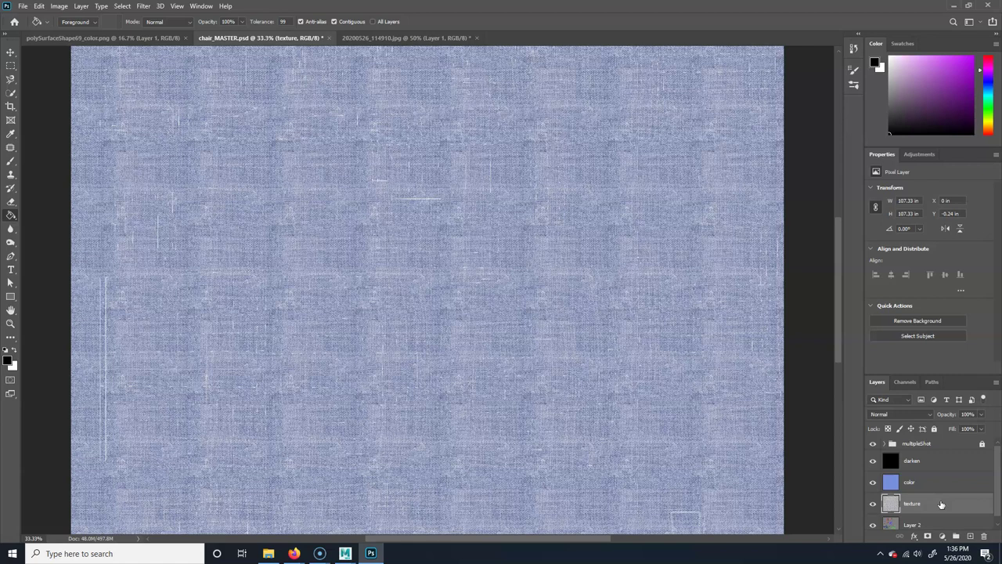
click(943, 506)
alt+scroll(429, 345, up, 2)
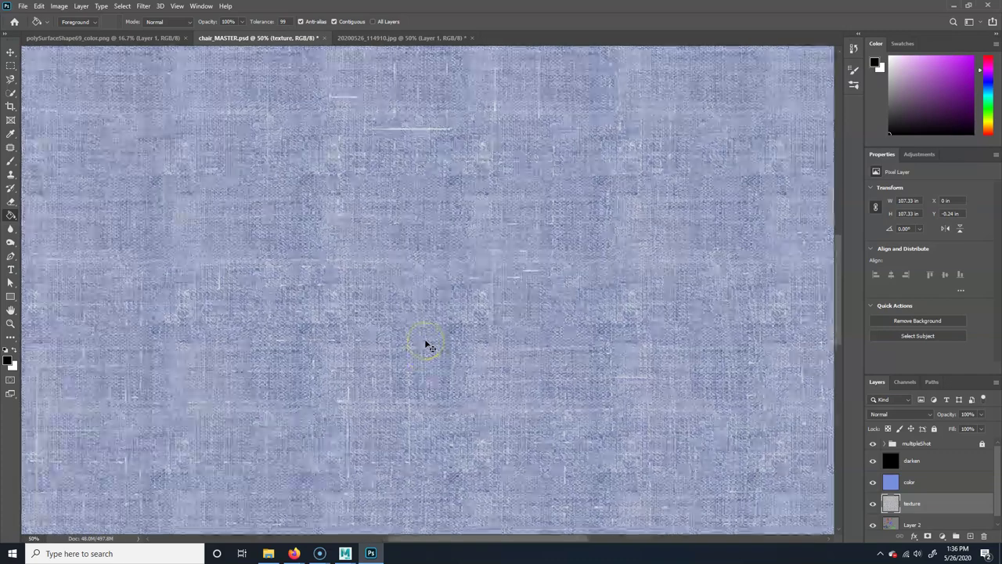
alt+scroll(429, 345, up, 1)
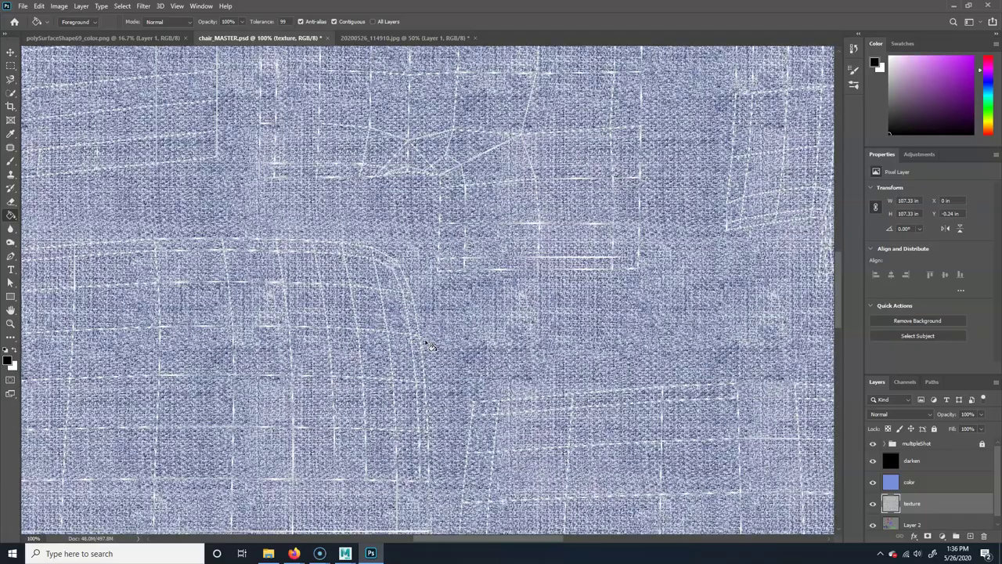
Add a new layer named legs between the multipleShot group and the darken layer
alt+scroll(430, 345, down, 2)
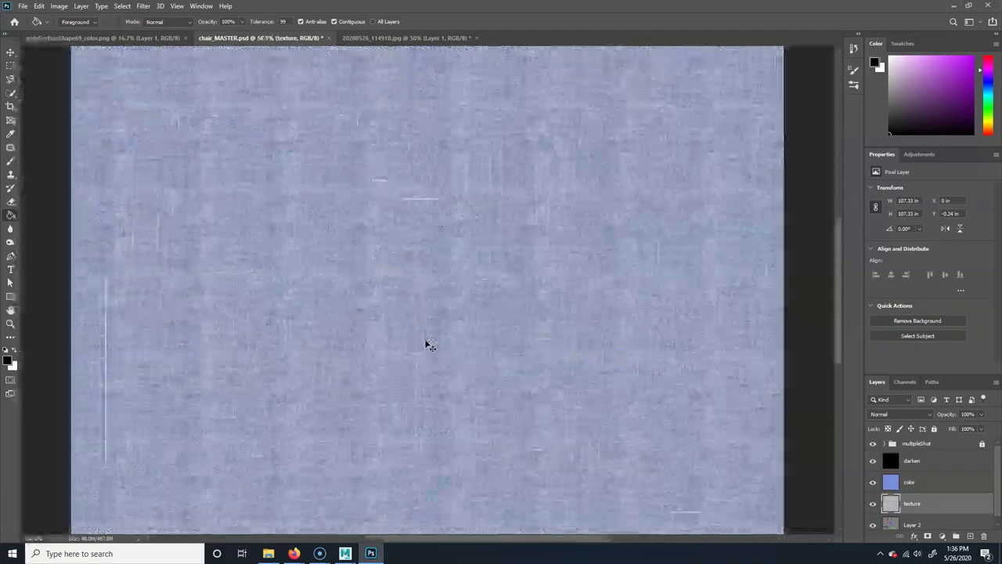
alt+scroll(430, 345, down, 2)
drag(607, 427, 524, 396)
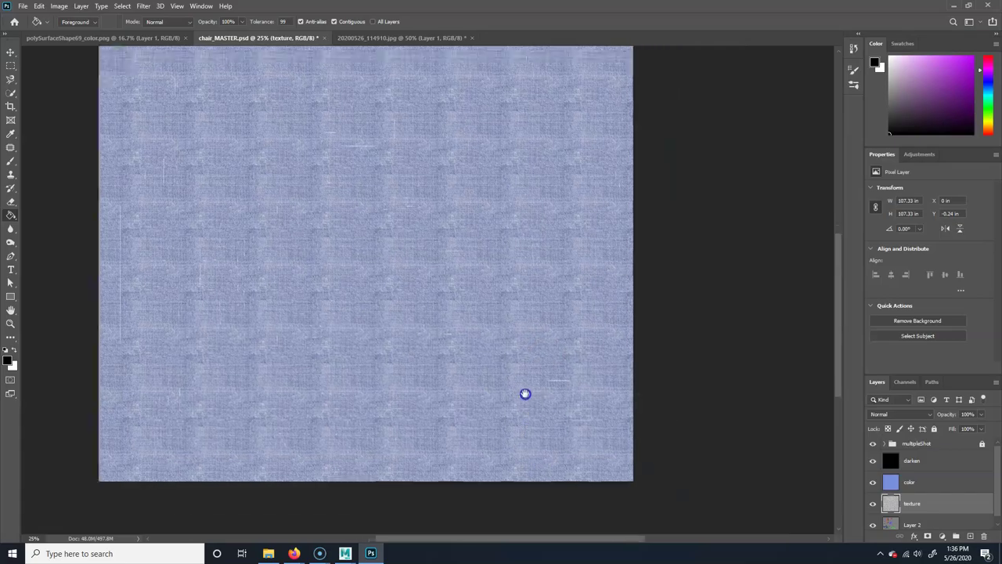
alt+scroll(518, 387, up, 1)
alt+scroll(517, 387, up, 2)
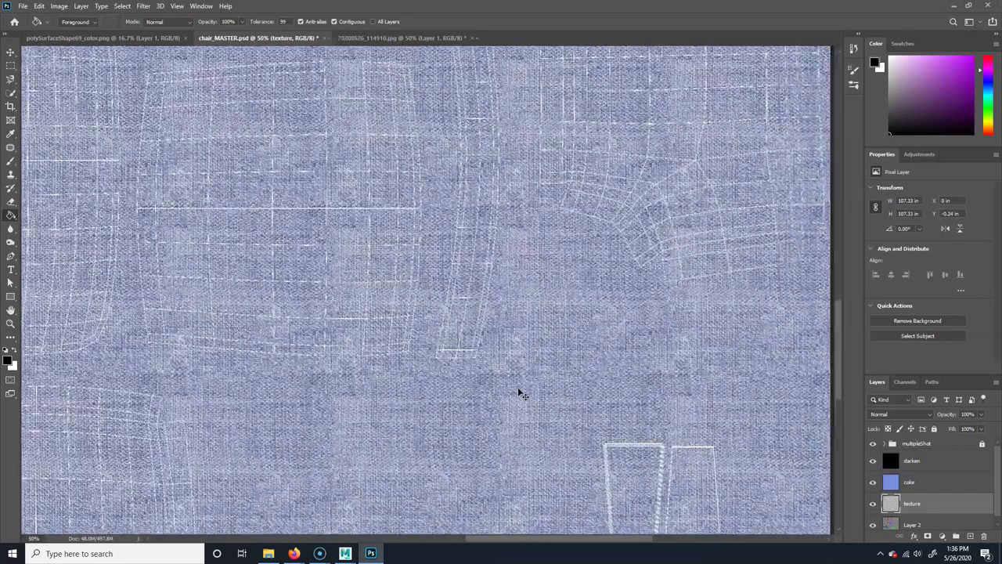
drag(571, 382, 397, 278)
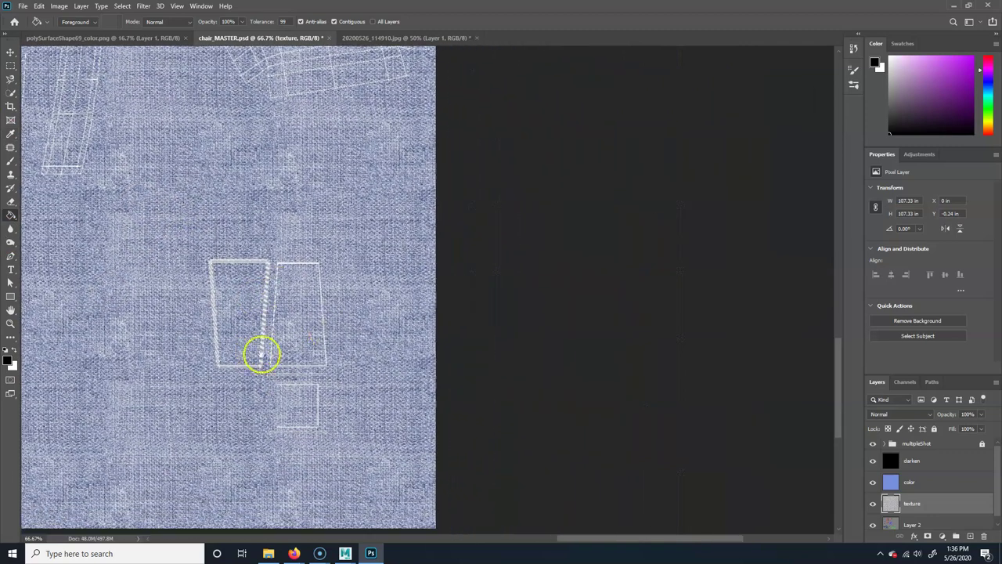
drag(262, 351, 356, 310)
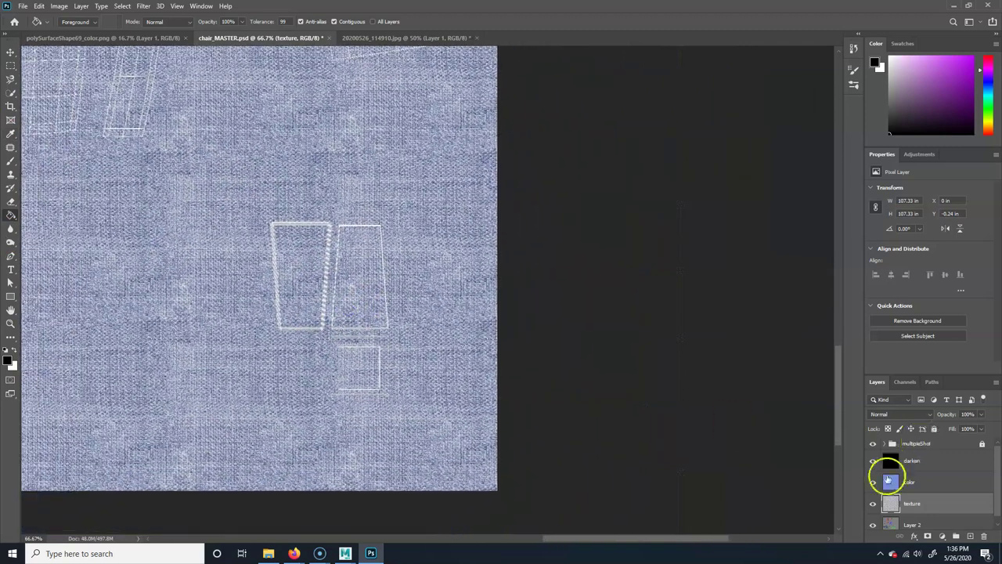
click(926, 487)
click(924, 461)
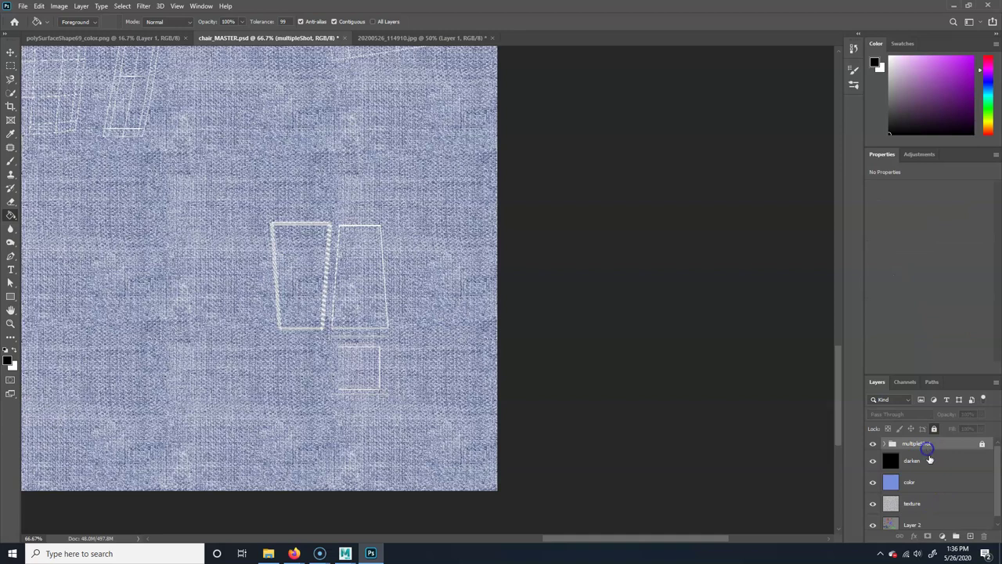
click(971, 537)
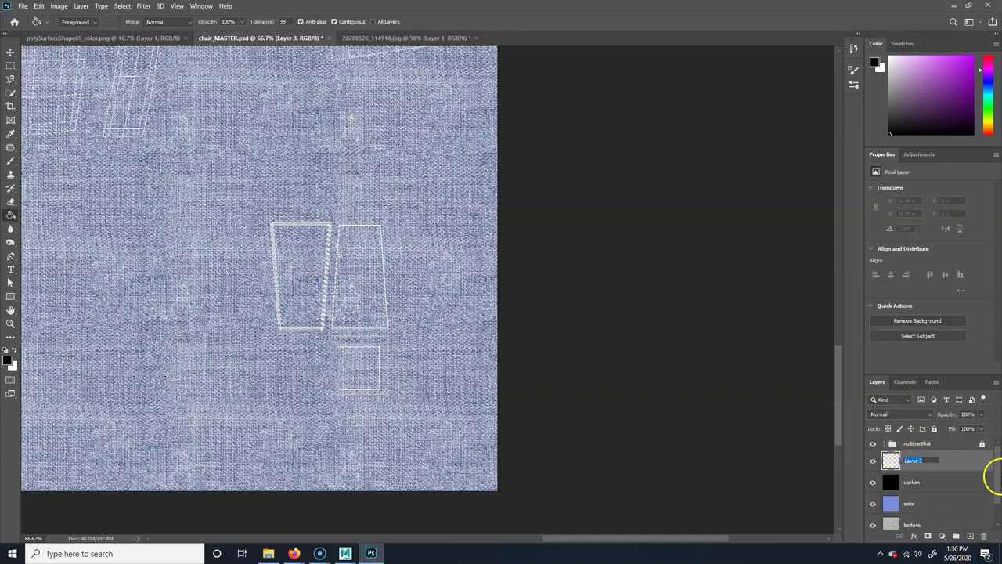
key(Return)
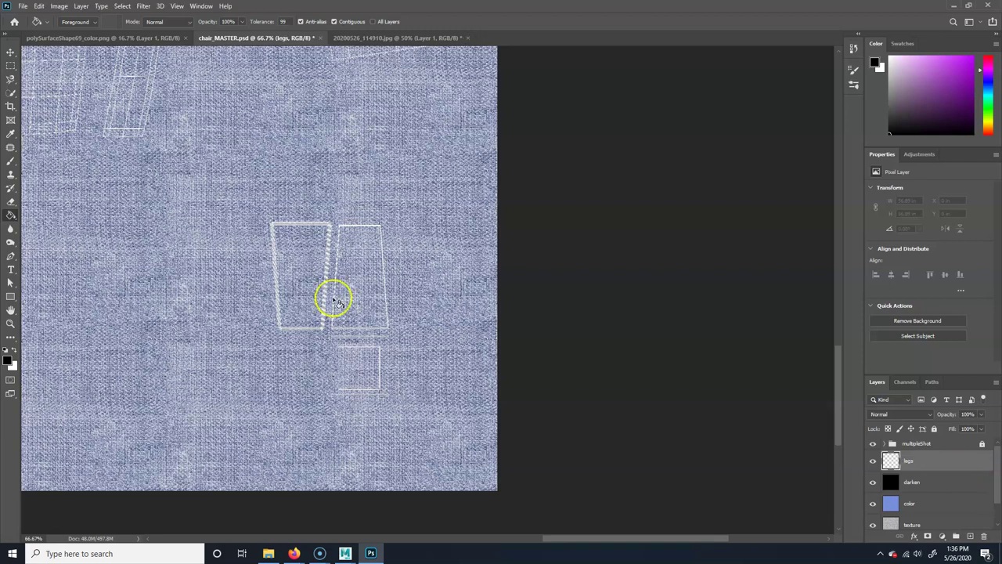
Draw a filled muted-brown rectangle about 5.9 by 9 in over the leg UV shells with the Rectangle tool
key(u)
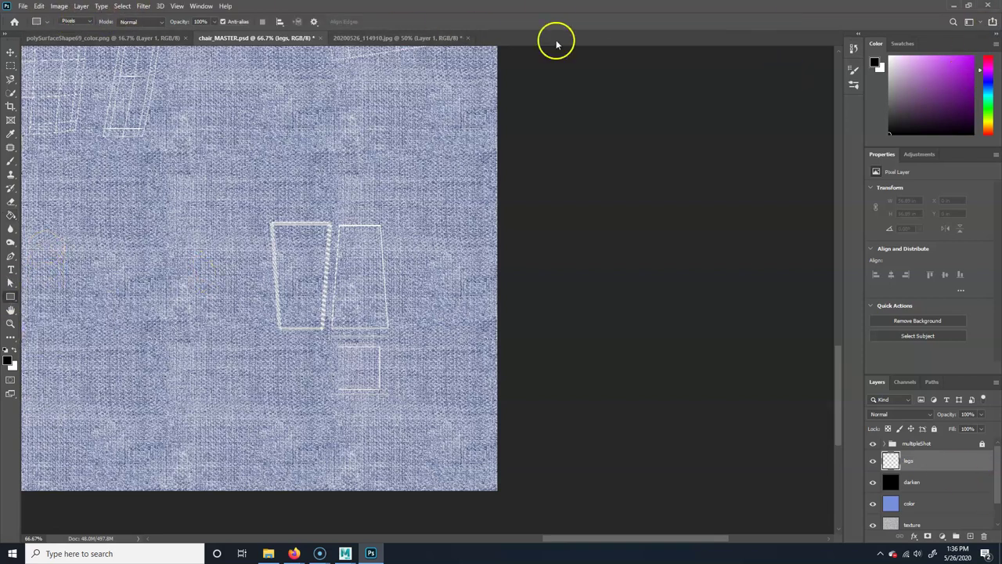
click(987, 123)
click(946, 115)
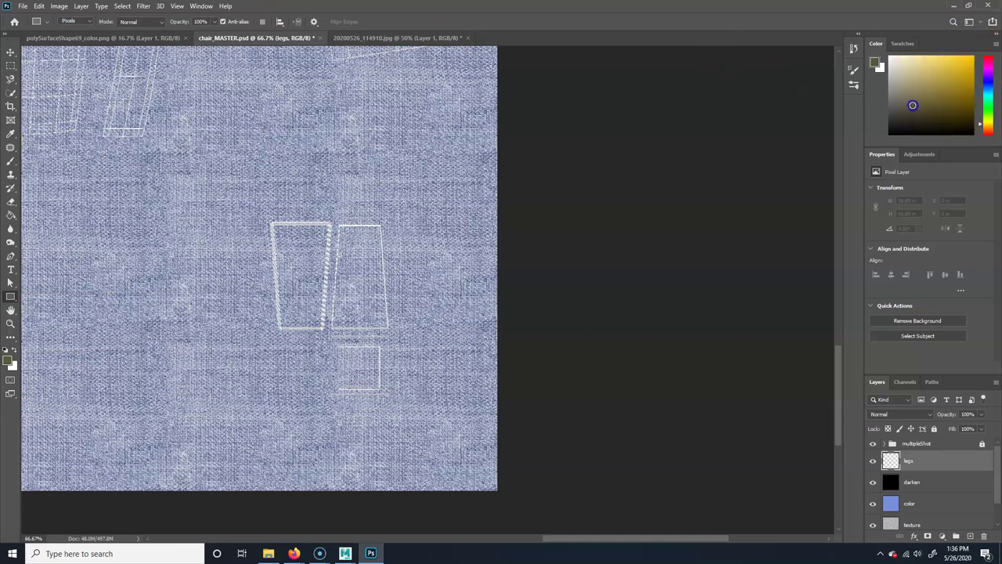
click(986, 129)
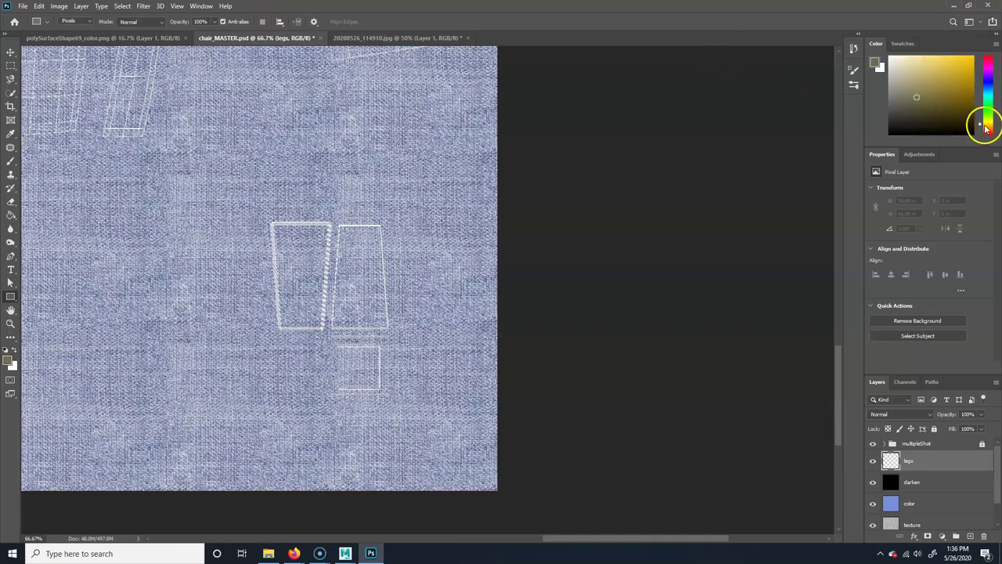
click(980, 126)
click(348, 235)
mouse_move(261, 411)
mouse_down()
mouse_move(459, 167)
mouse_move(408, 186)
mouse_up()
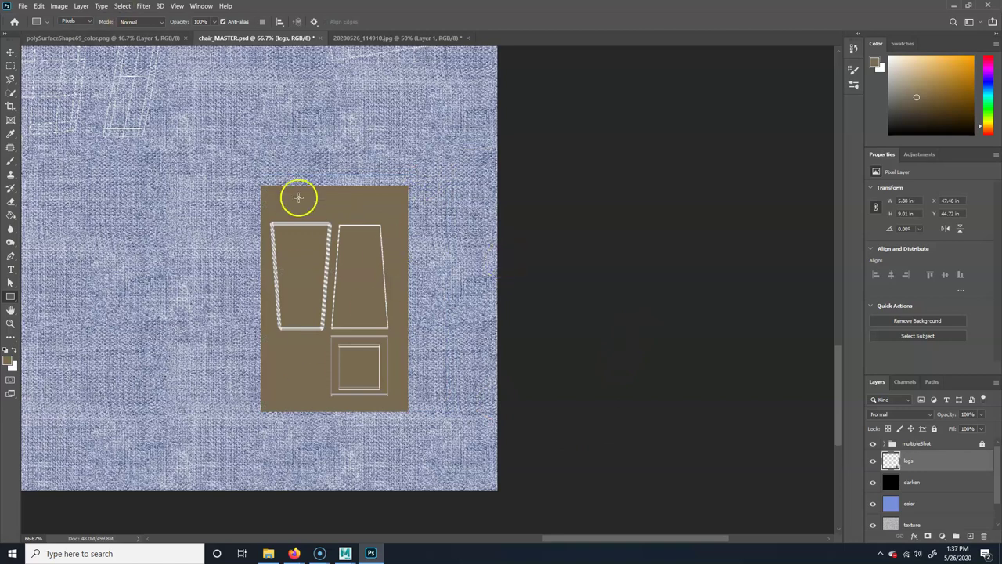
Save the changes to chair_MASTER.psd
key(ctrl+s)
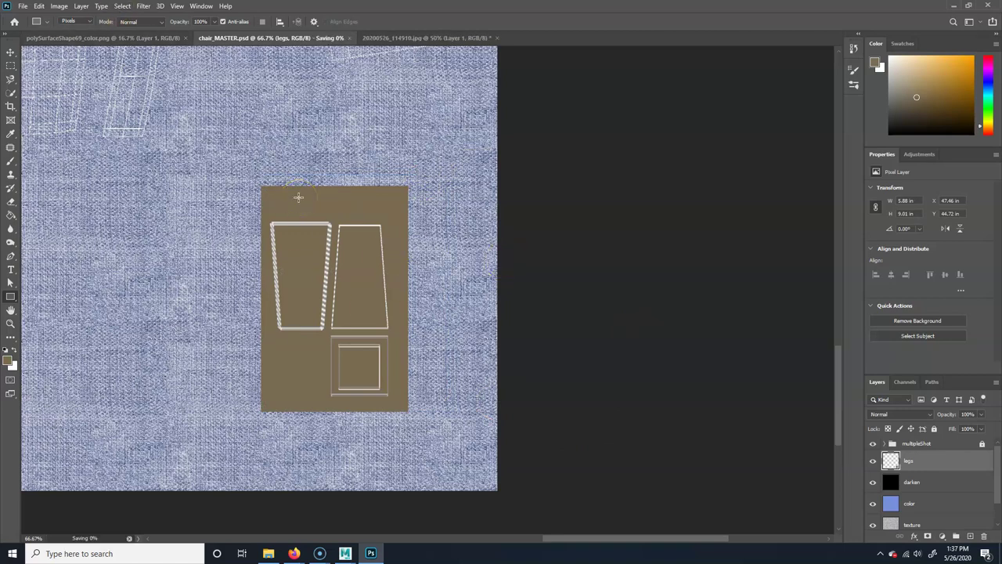
key(ctrl+minus)
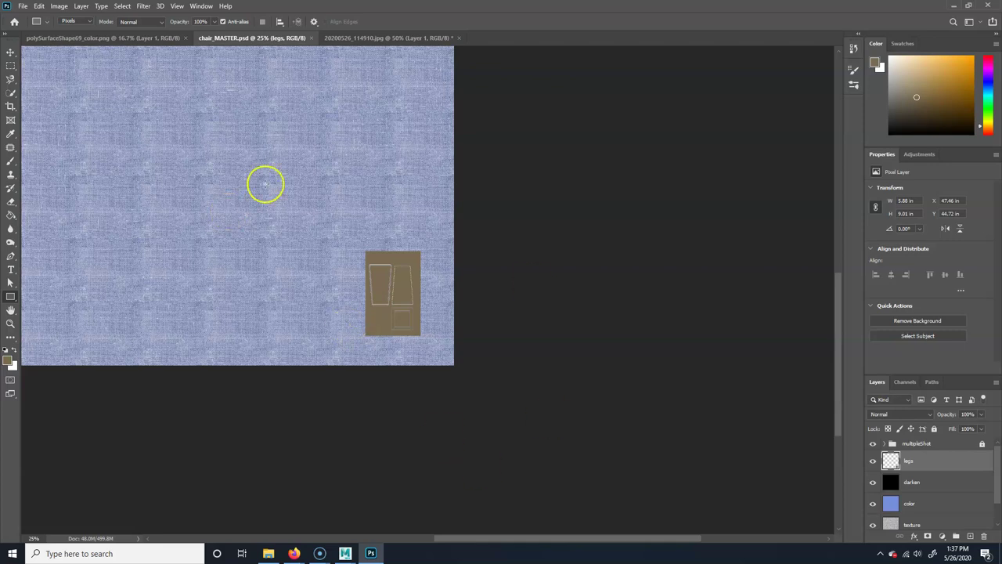
click(10, 295)
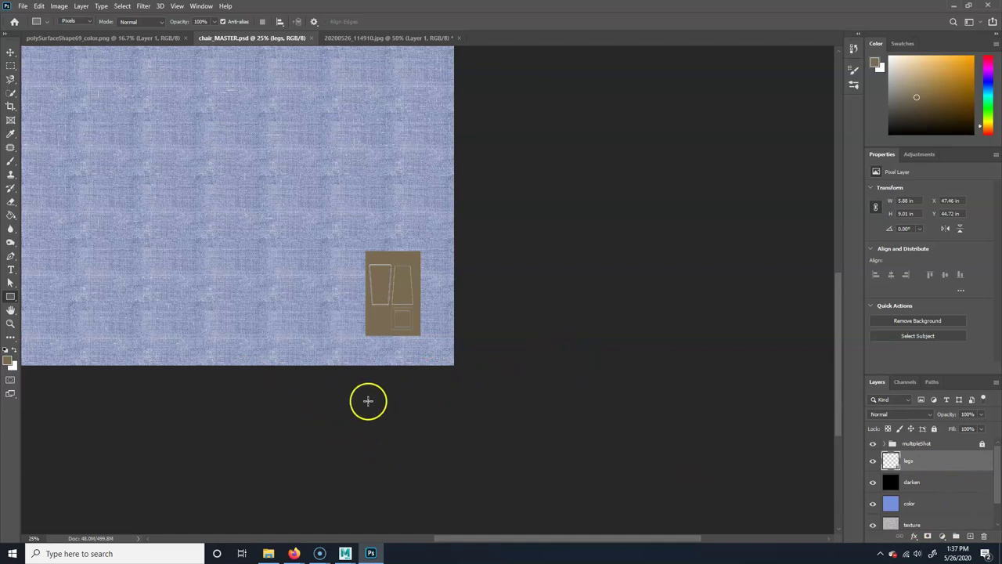
Hide the multipleShot UV group and save a JPEG copy to the computer as chair_color.jpg in the sourceimages folder
click(873, 444)
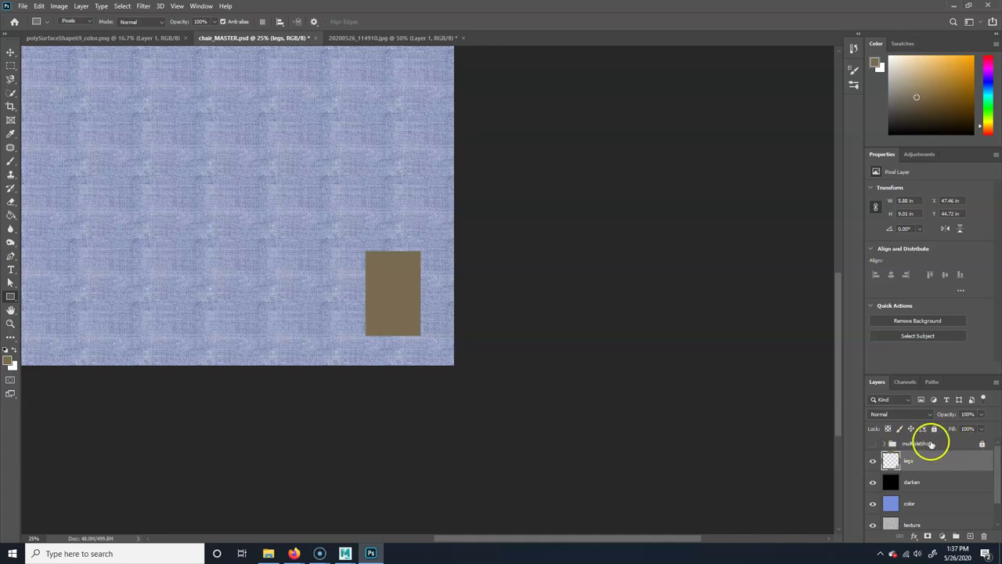
click(28, 6)
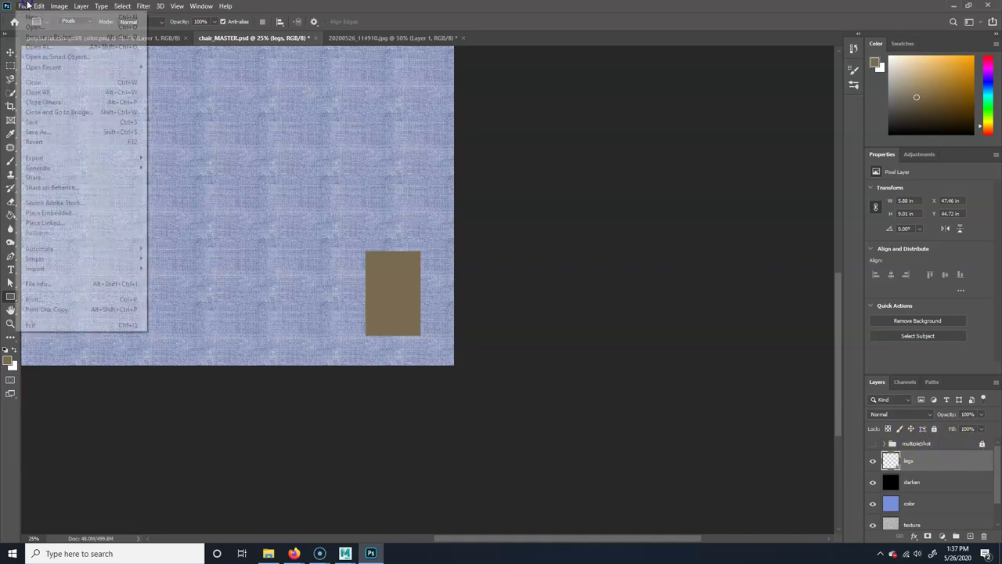
click(69, 130)
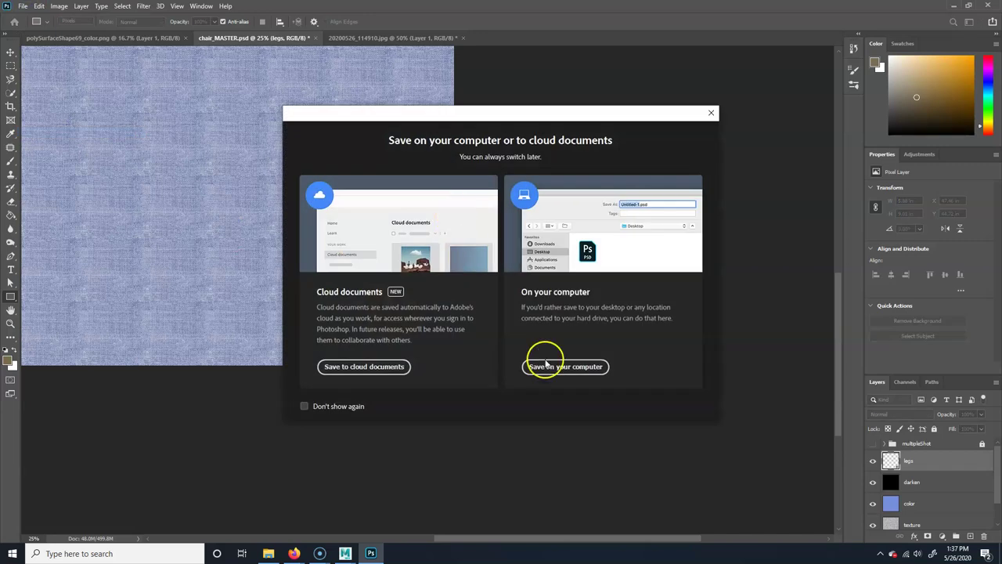
click(583, 368)
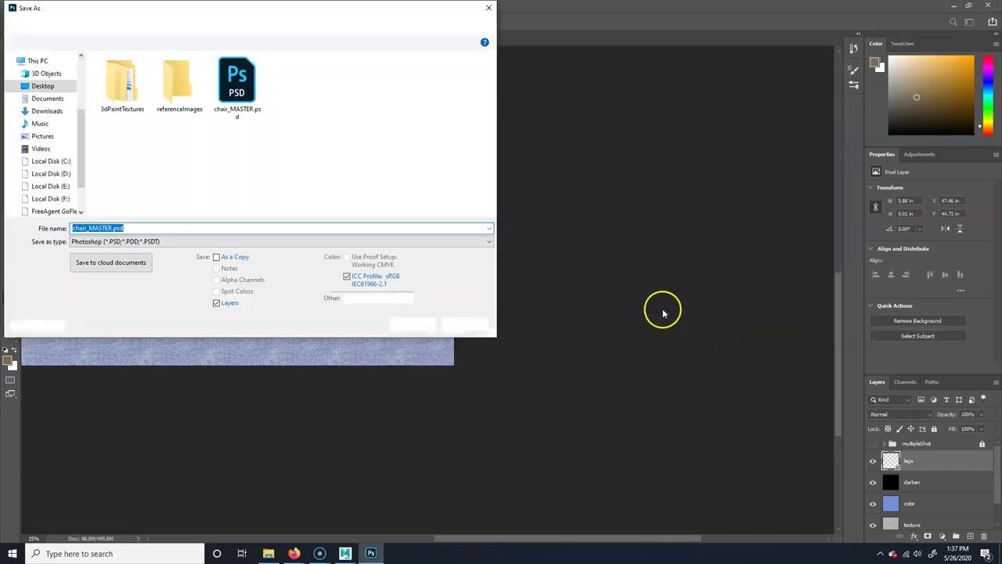
click(125, 241)
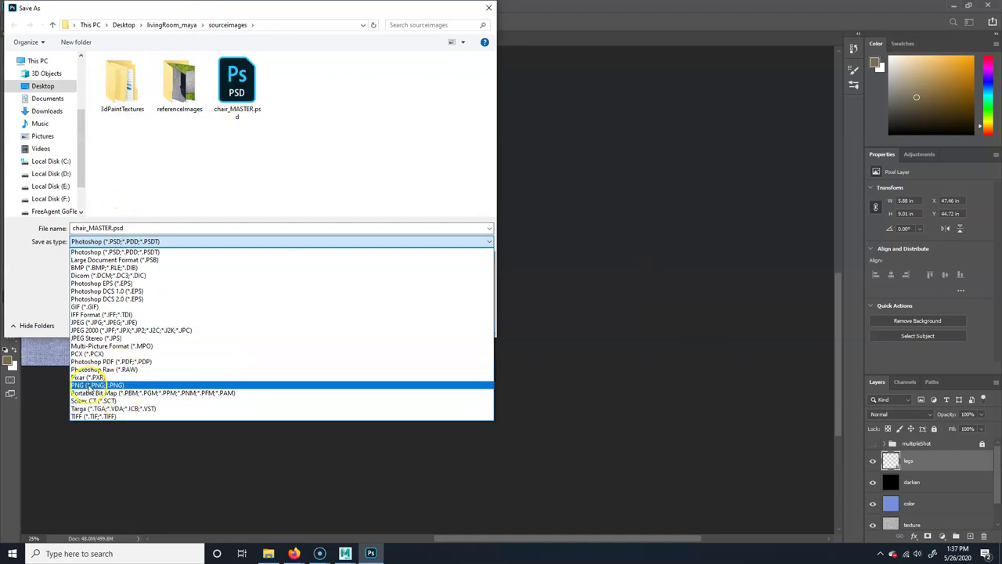
click(90, 322)
double_click(107, 228)
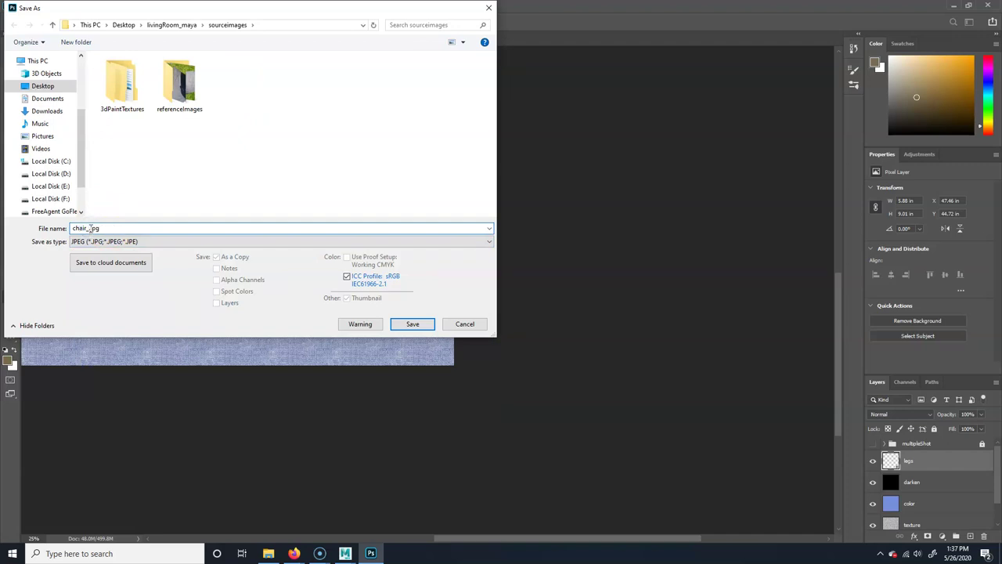
key(Return)
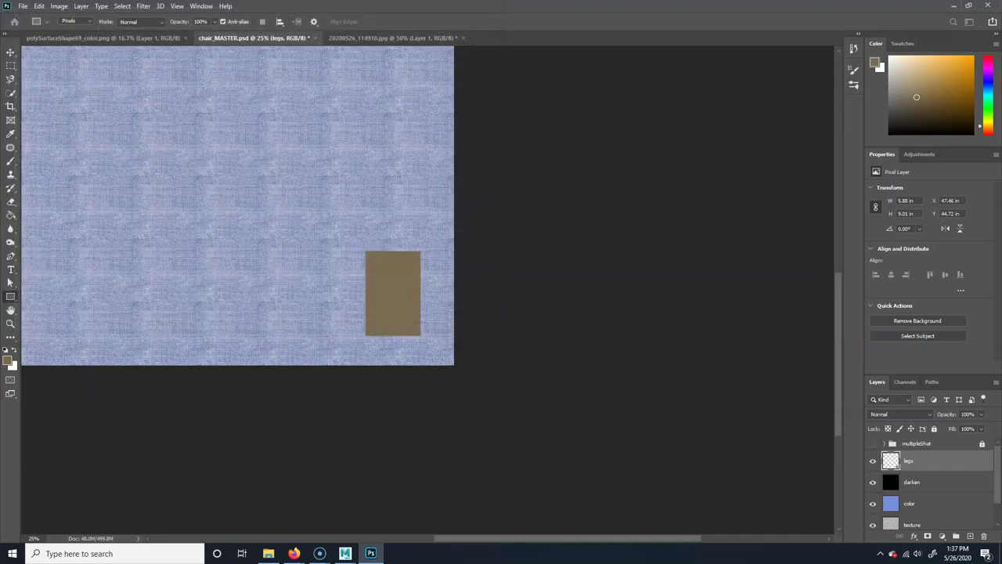
click(552, 137)
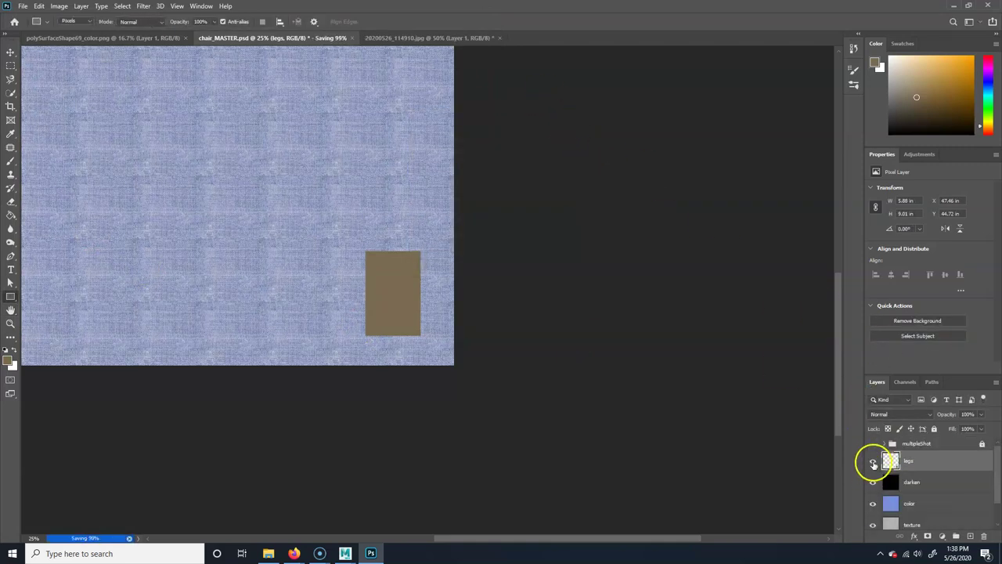
Hide the legs, darken and color layers and save the texture alone as chair_bump.jpg in the sourceimages folder
click(874, 464)
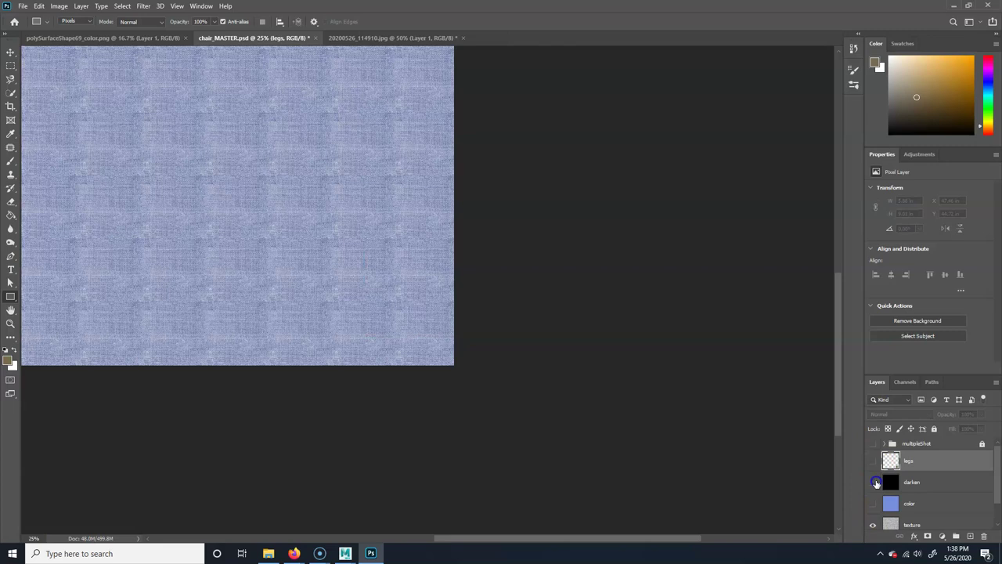
click(876, 483)
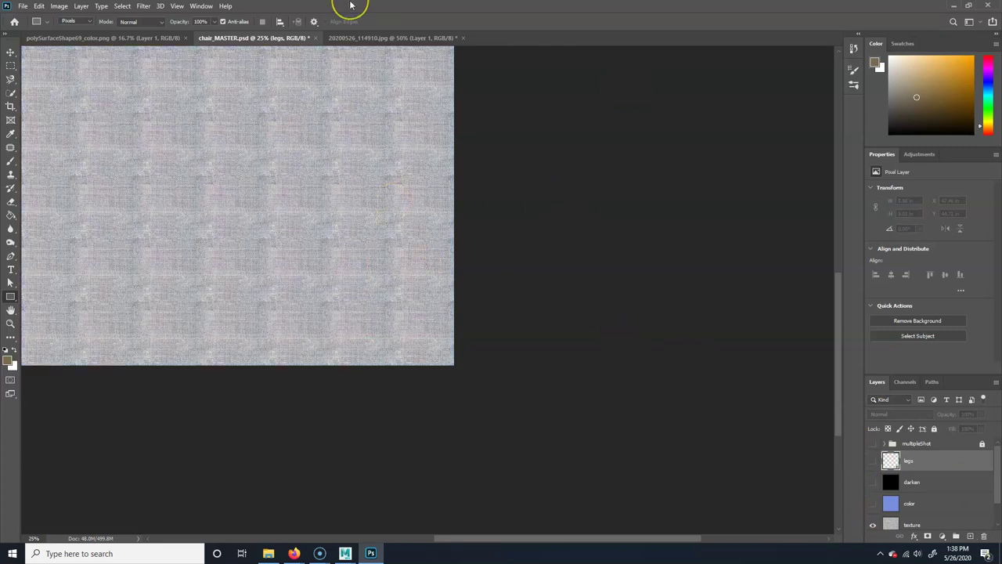
key(ctrl+shift+s)
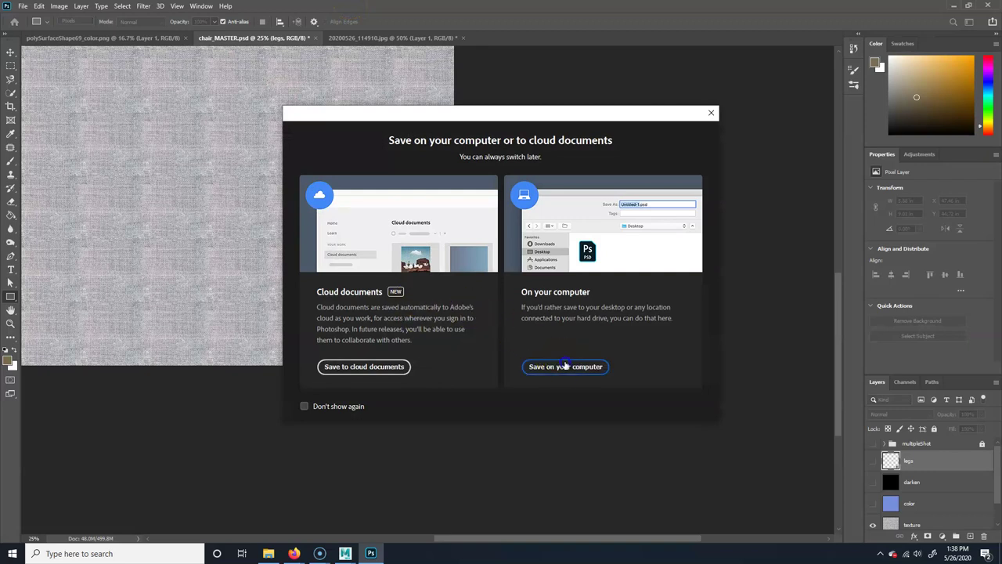
click(566, 367)
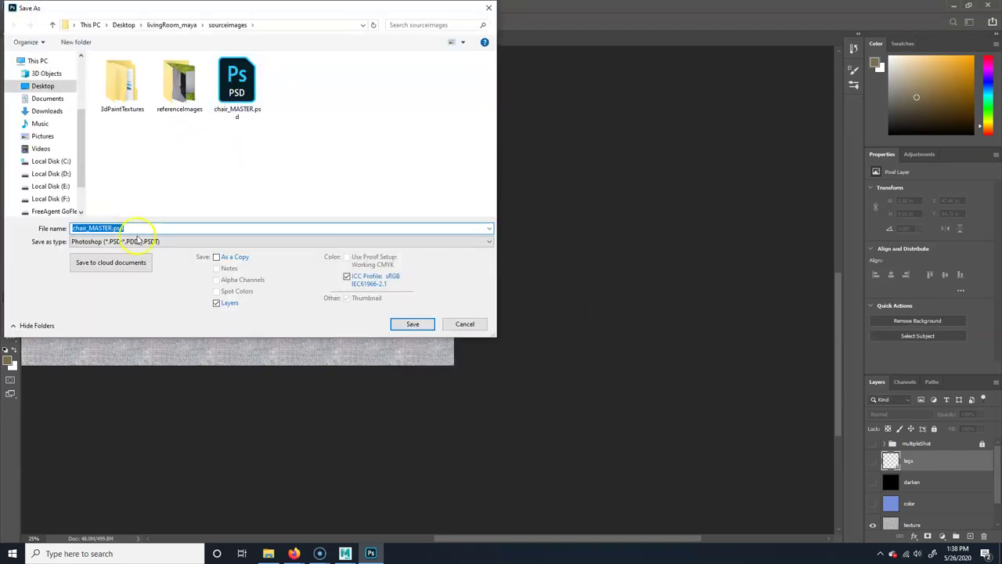
click(137, 241)
click(117, 321)
double_click(92, 227)
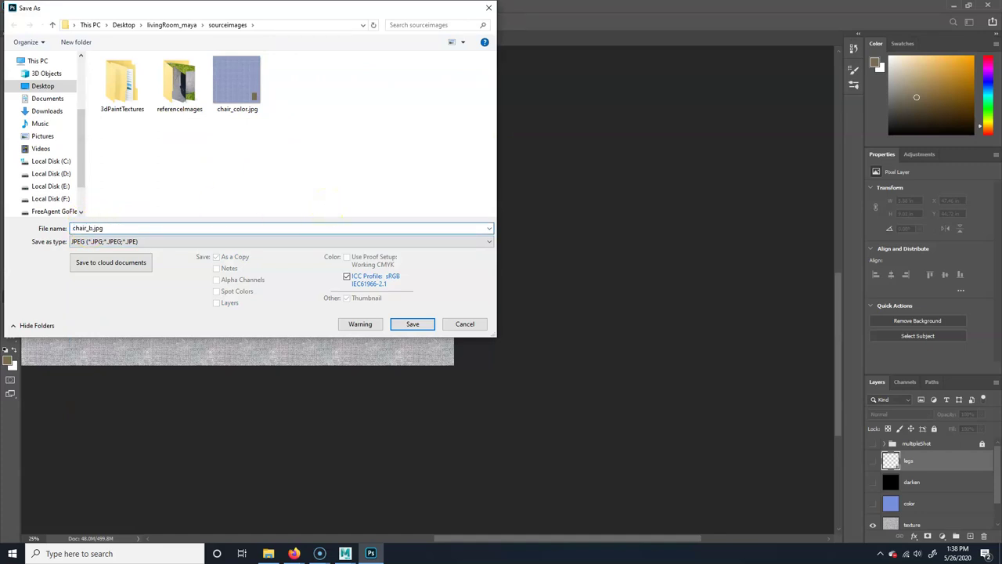
key(Return)
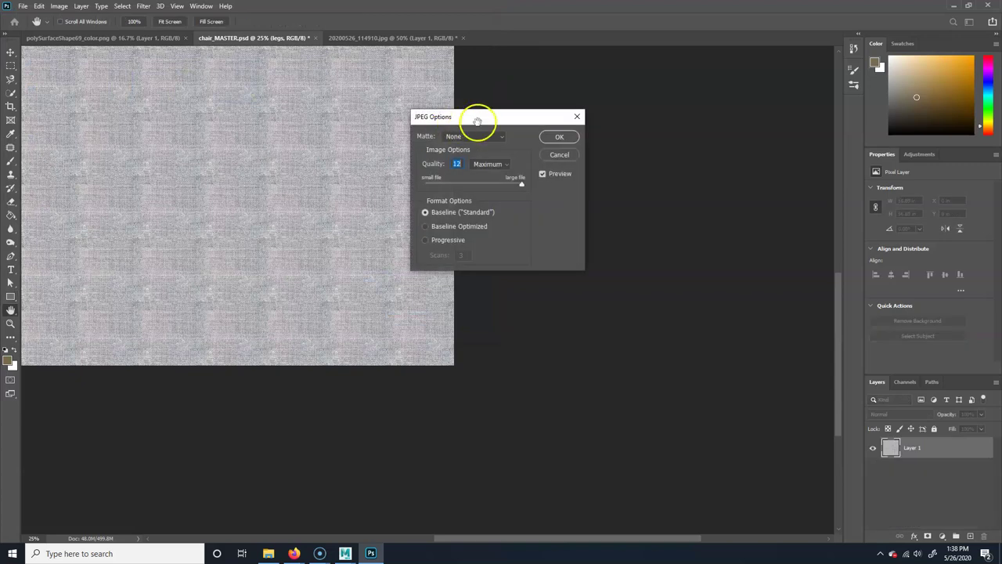
click(559, 138)
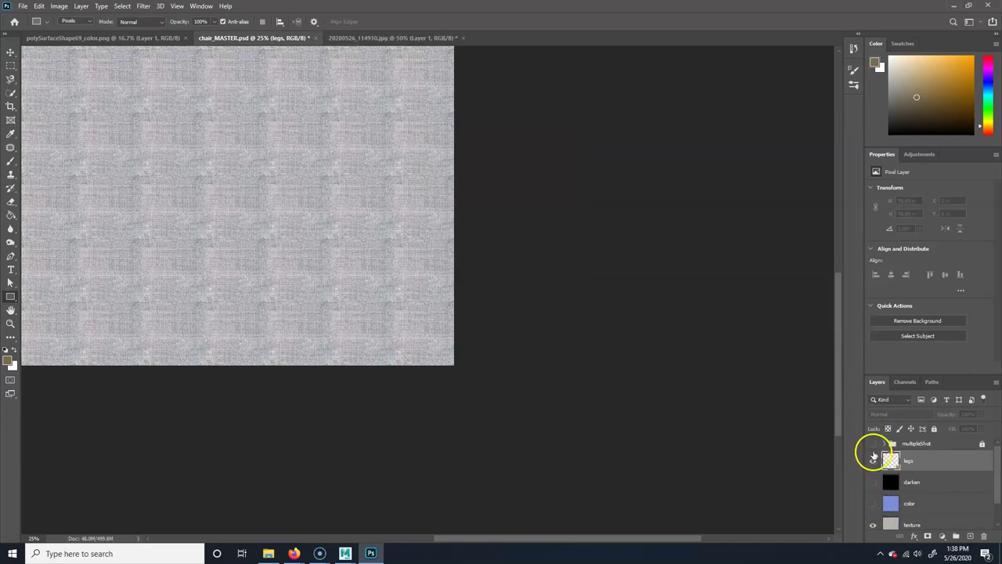
Show the legs layer and overwrite chair_bump.jpg in the sourceimages folder with a maximum-quality JPEG copy, turning off the save-location prompt
click(873, 460)
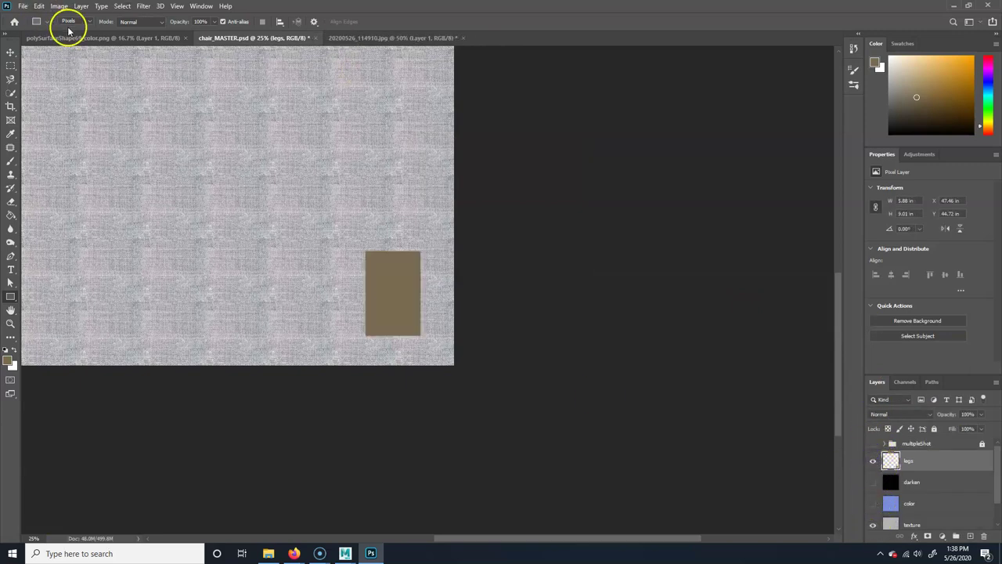
key(ctrl+shift+s)
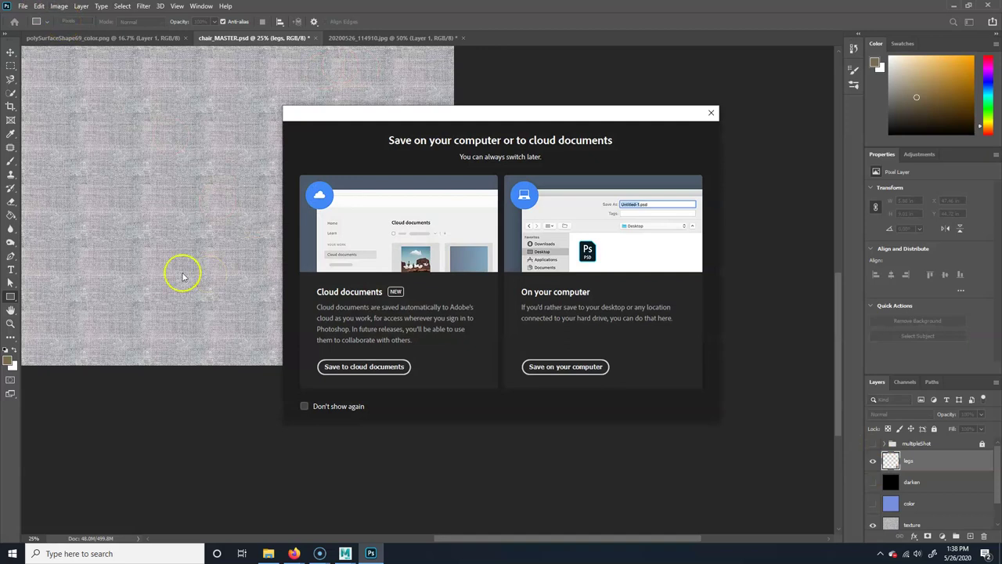
click(304, 406)
click(555, 366)
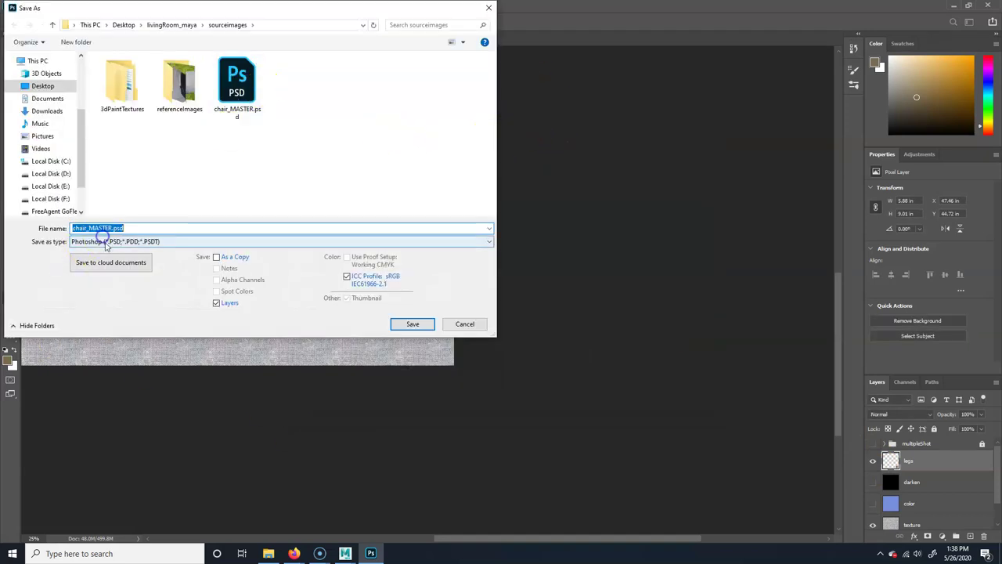
click(105, 243)
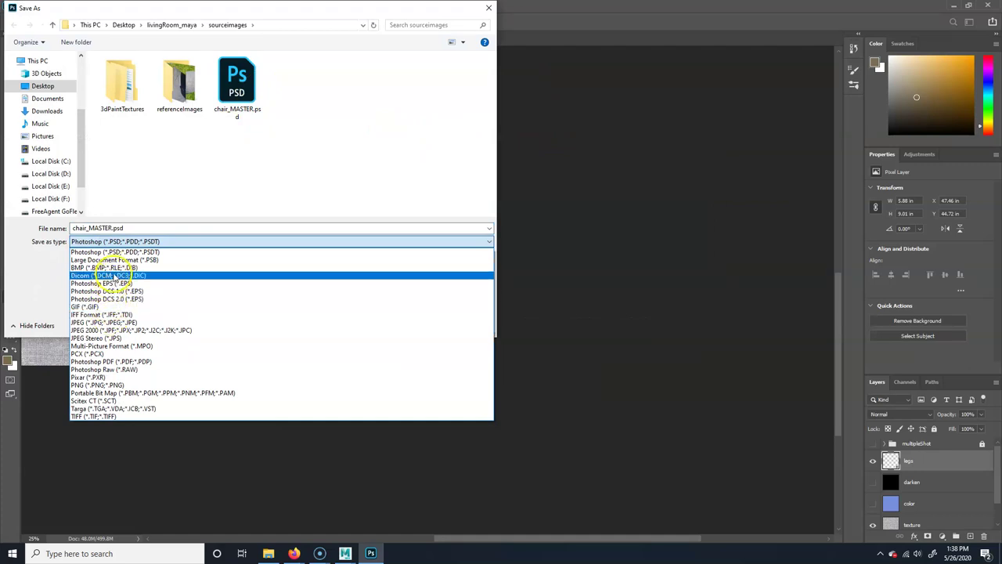
click(117, 321)
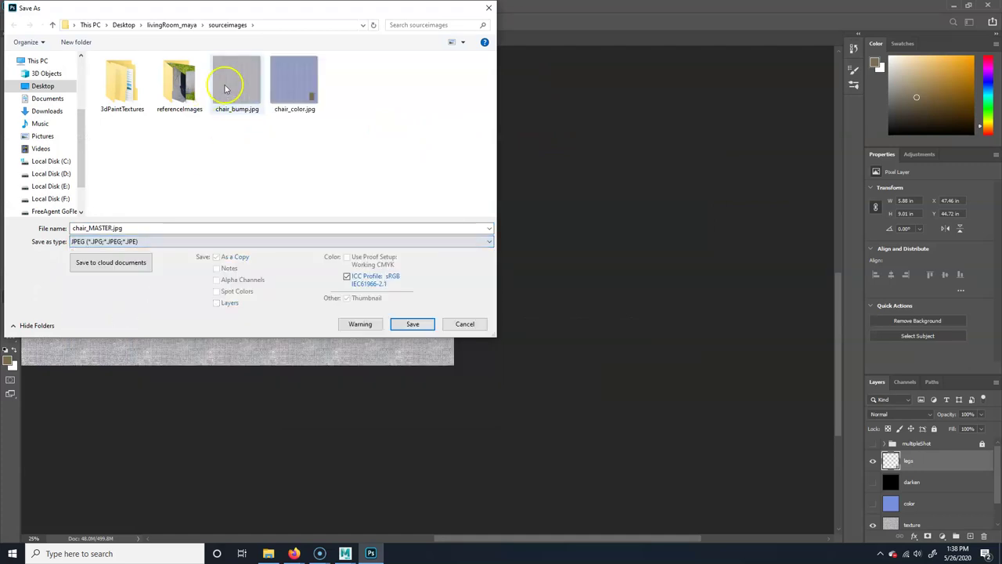
click(245, 89)
click(412, 321)
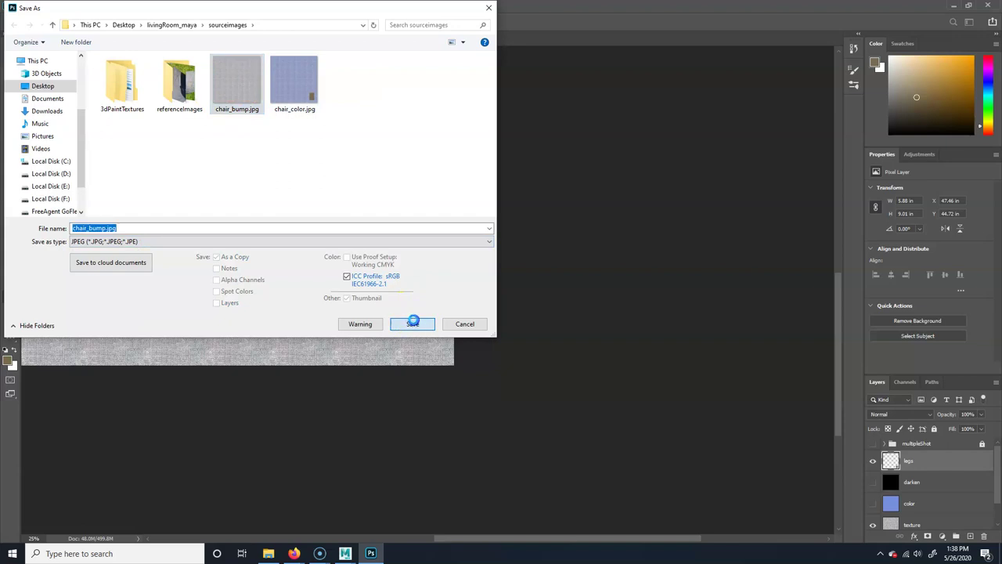
click(521, 275)
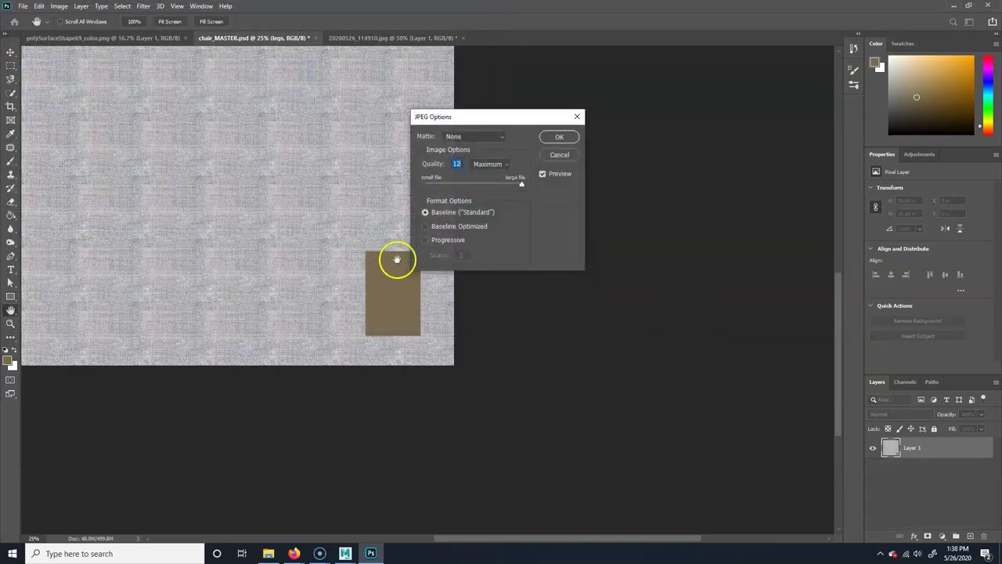
click(559, 138)
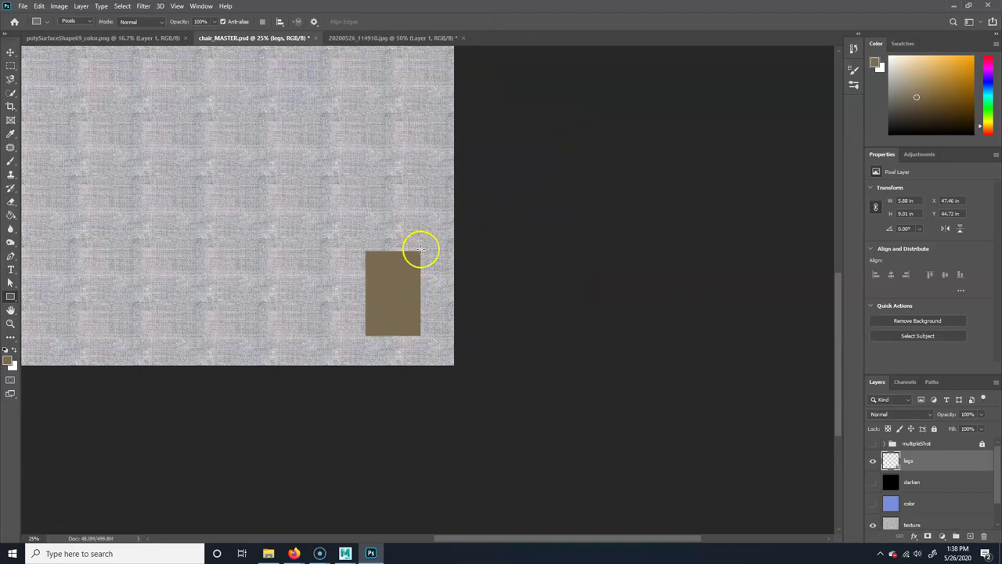
click(873, 462)
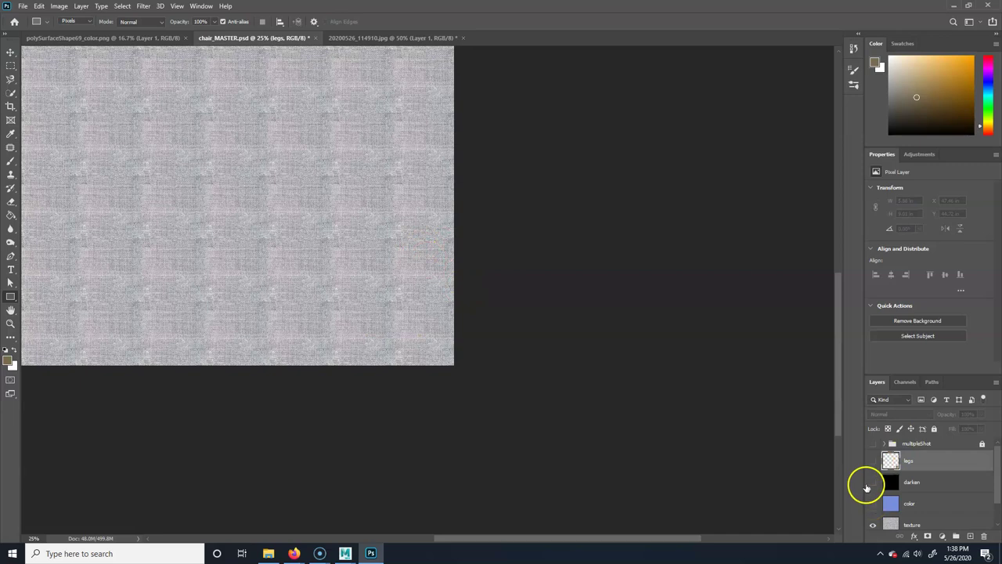
click(873, 462)
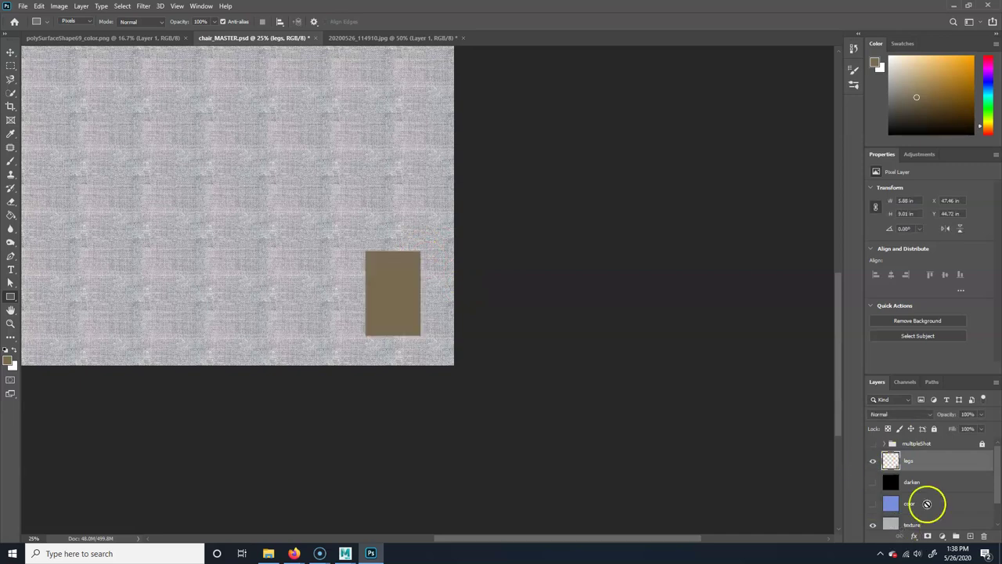
click(971, 536)
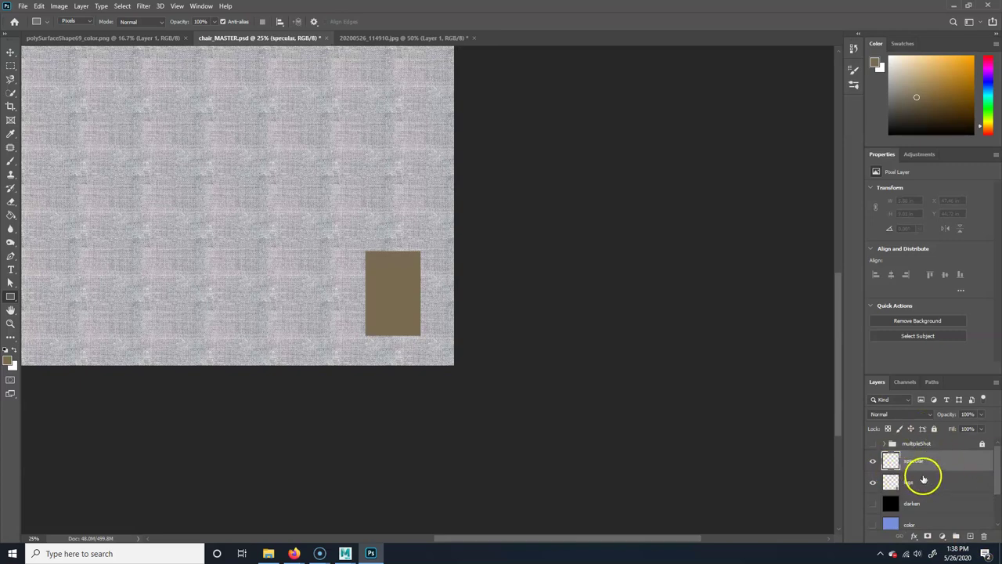
click(984, 536)
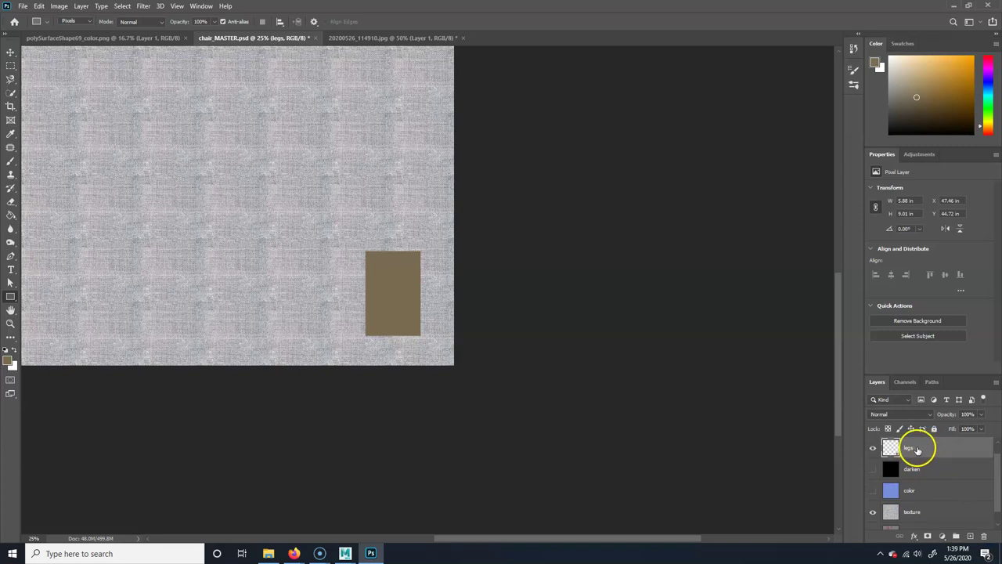
Duplicate the legs layer as specular, filling its rectangle with medium gray and the surrounding area with black
key(ctrl+j)
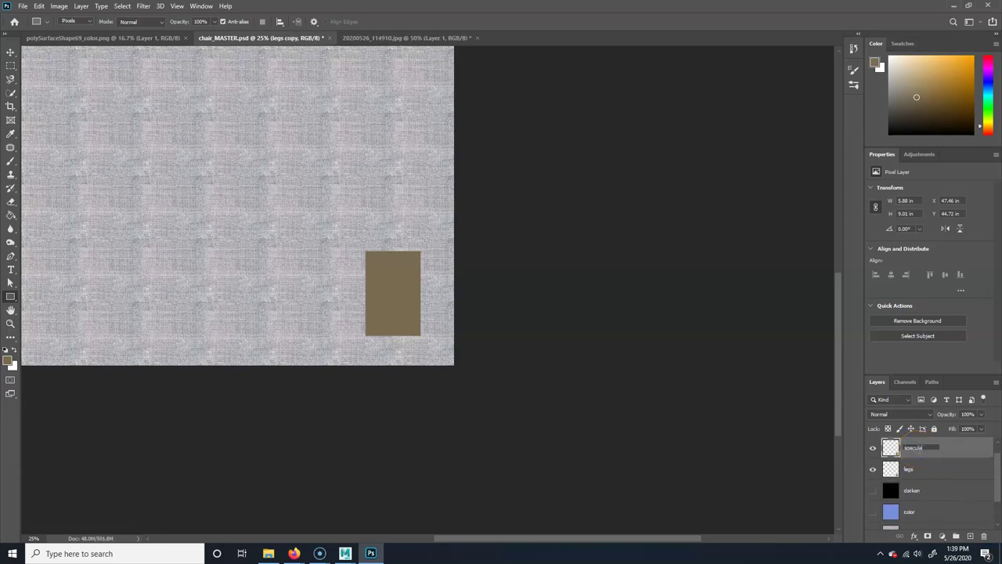
key(Return)
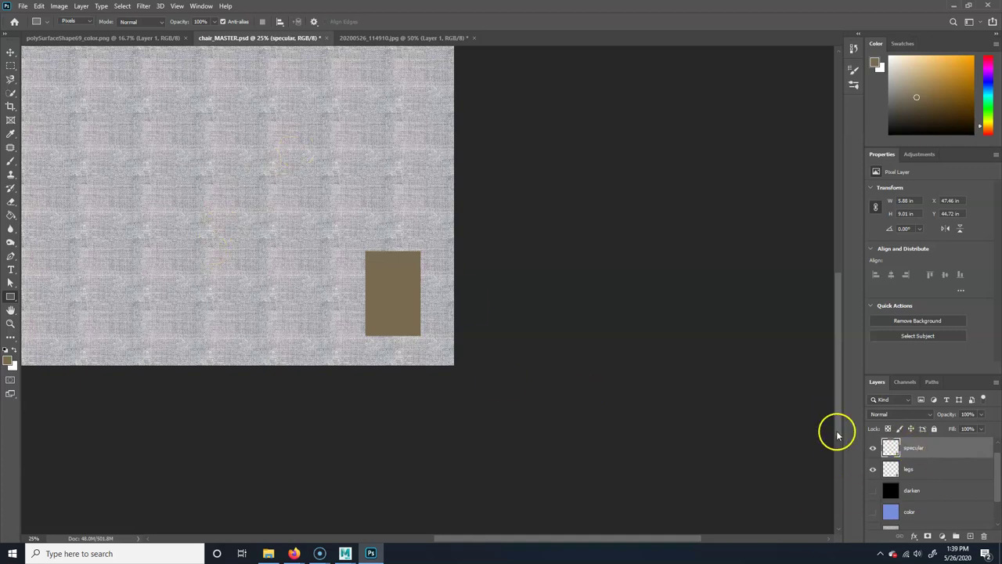
click(10, 214)
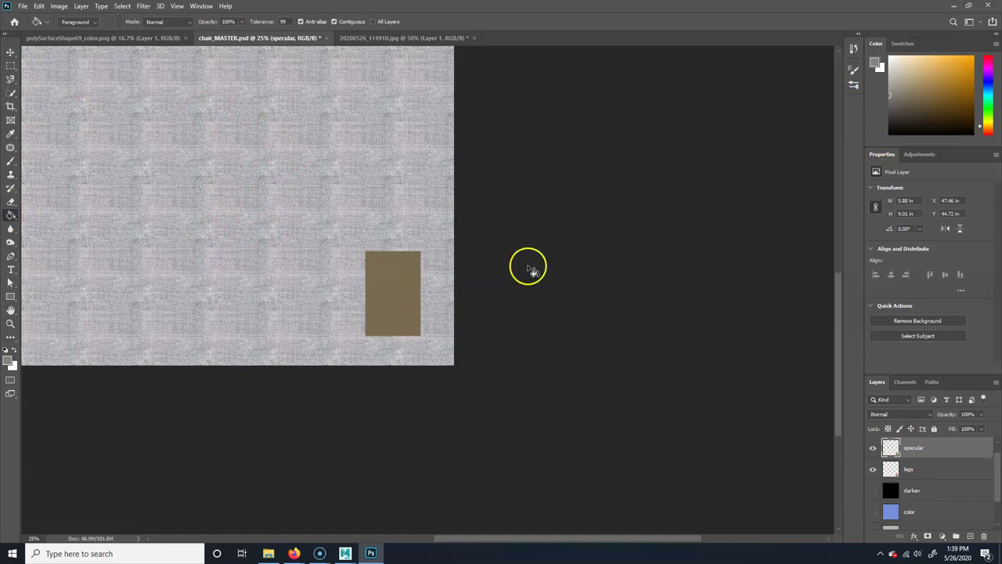
click(403, 311)
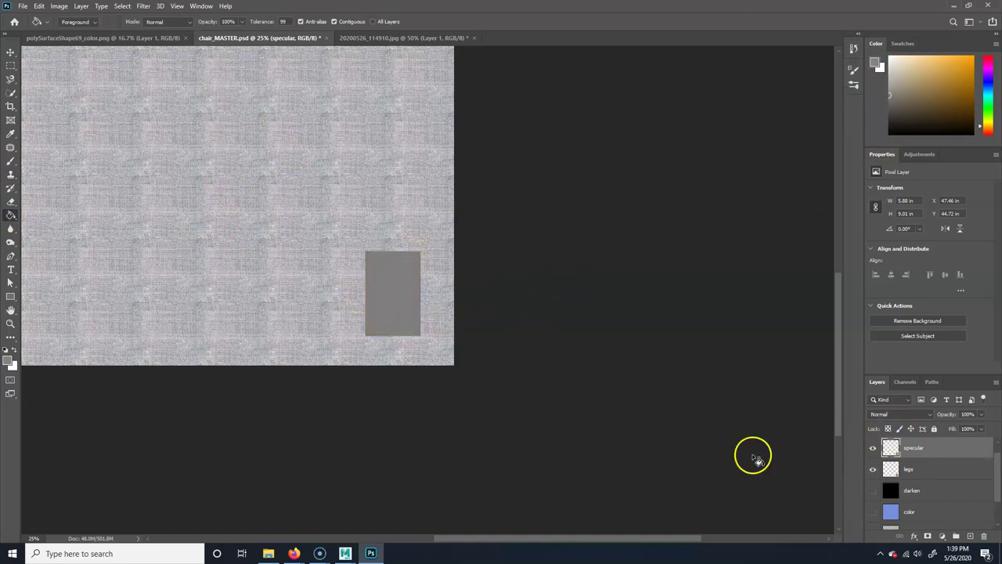
drag(907, 91, 857, 157)
click(249, 217)
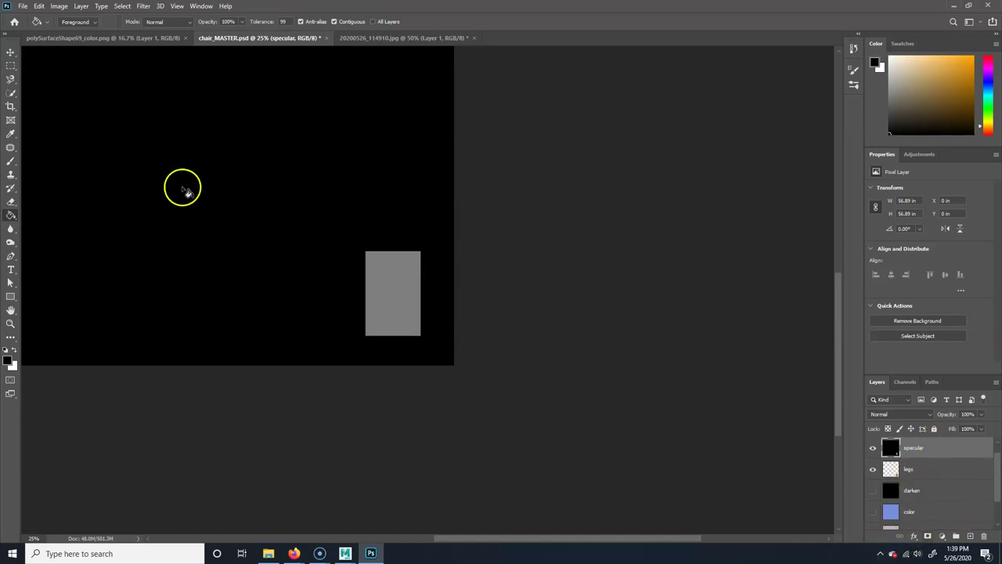
Save the specular texture as a separate maximum-quality JPEG in the sourceimages folder, keeping the chair_ prefix in its file name
key(ctrl+shift+s)
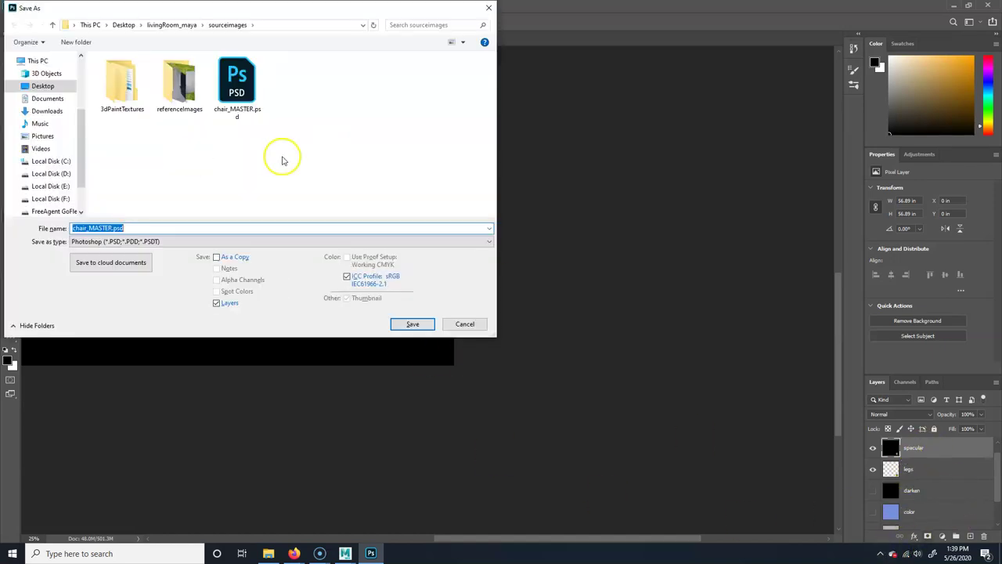
click(118, 241)
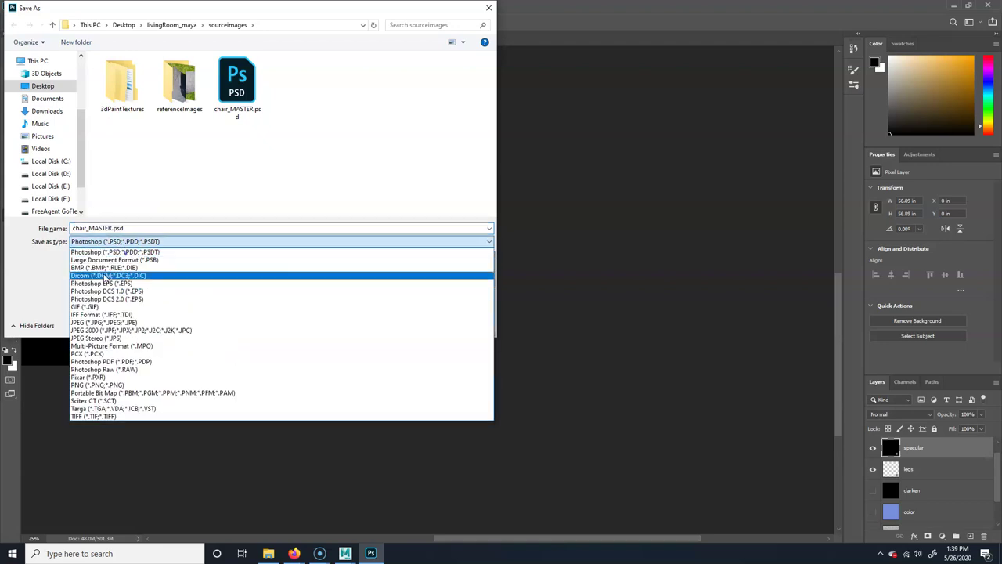
click(98, 322)
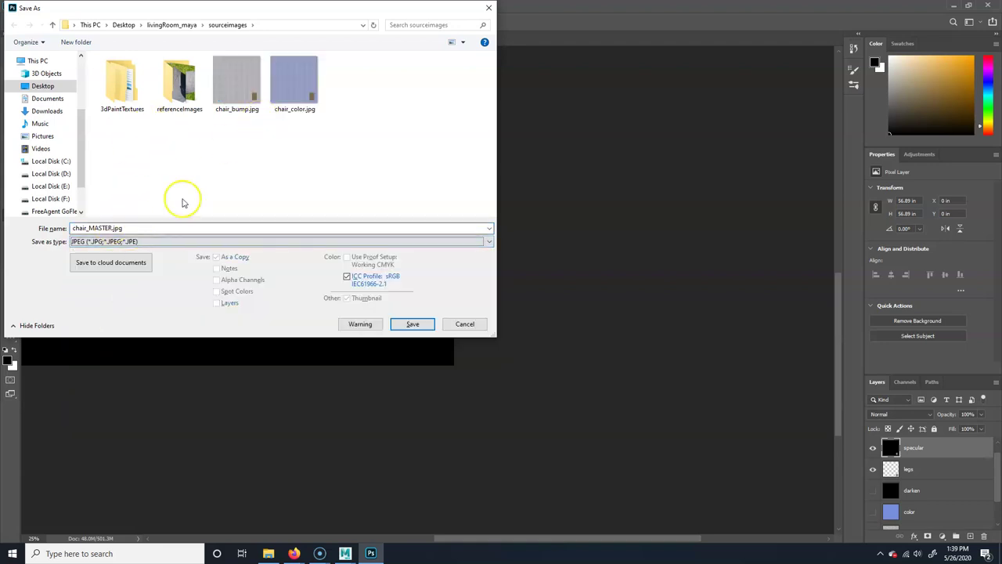
click(292, 85)
double_click(94, 228)
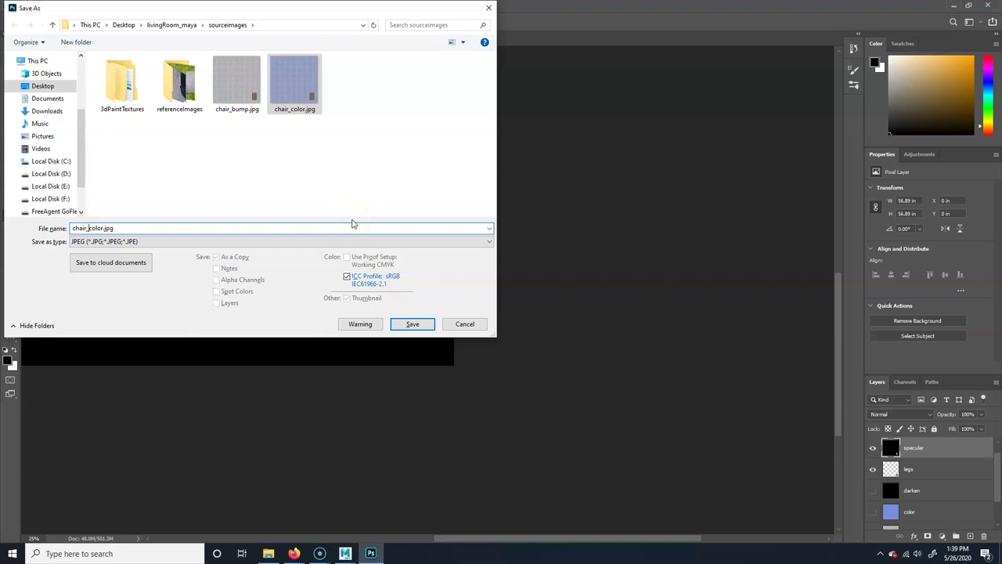
key(Delete)
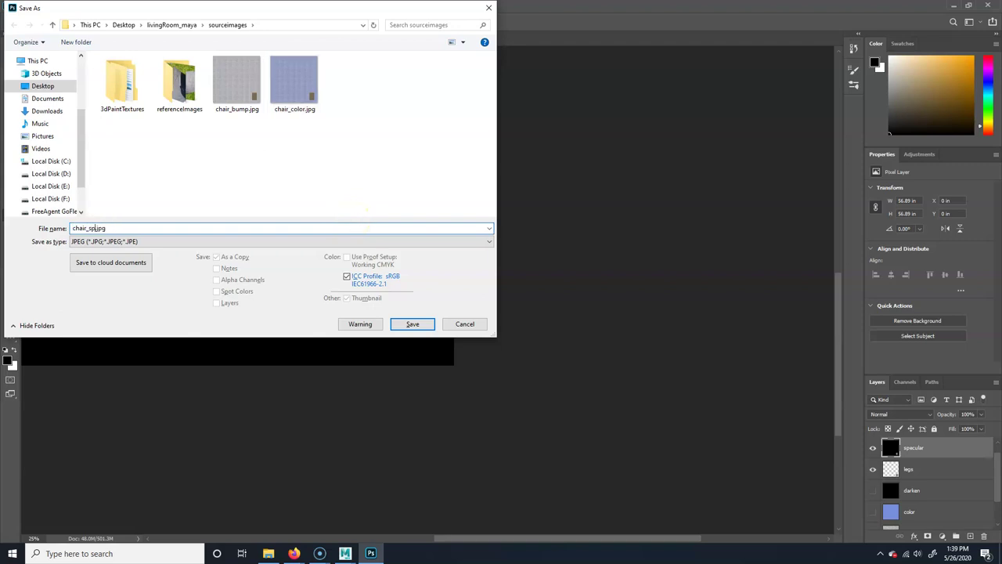
click(406, 319)
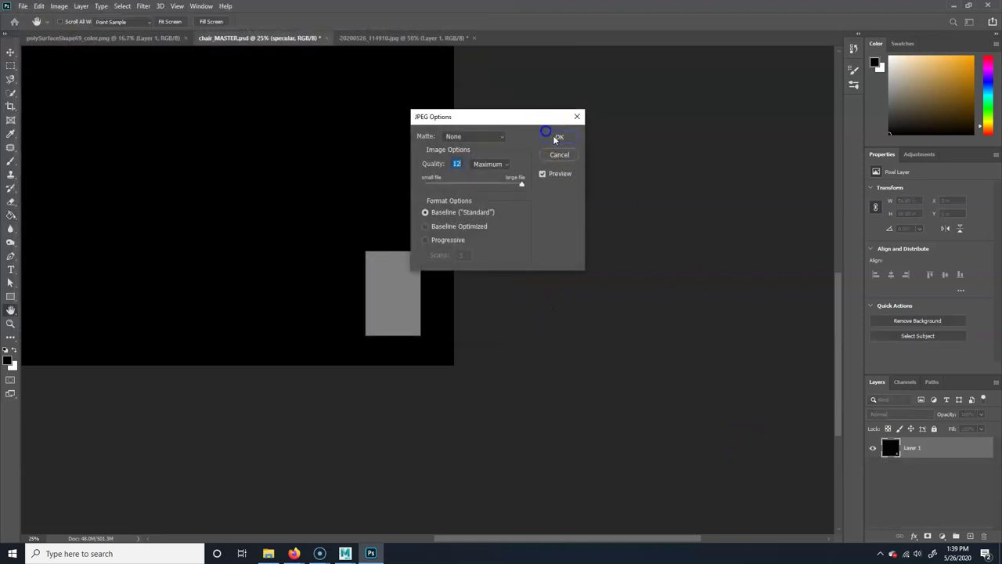
click(556, 138)
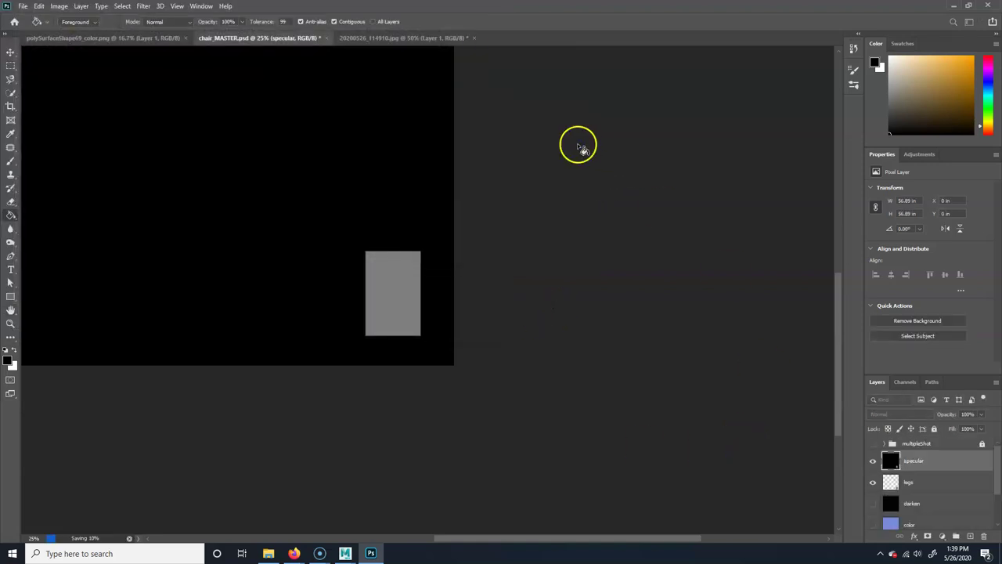
Show the hidden layers and the multipleShot UV group again and save chair_MASTER.psd
click(872, 503)
scroll(871, 505, down, 1)
key(ctrl+s)
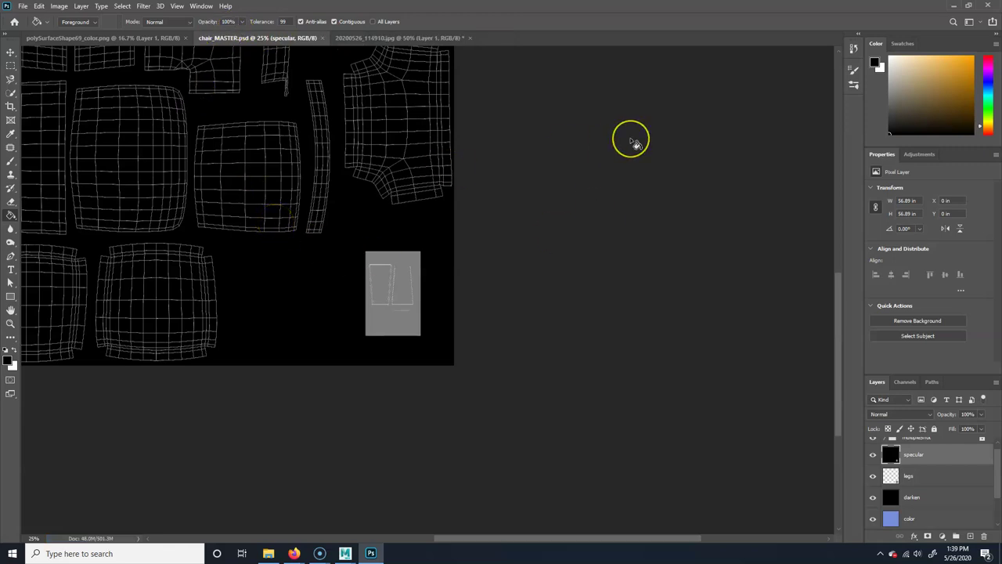
Switch to Maya, frame the armchair, select its seat cushion and display its channel attributes
mouse_move(351, 550)
click(374, 535)
alt+drag(329, 324, 452, 287)
key(f)
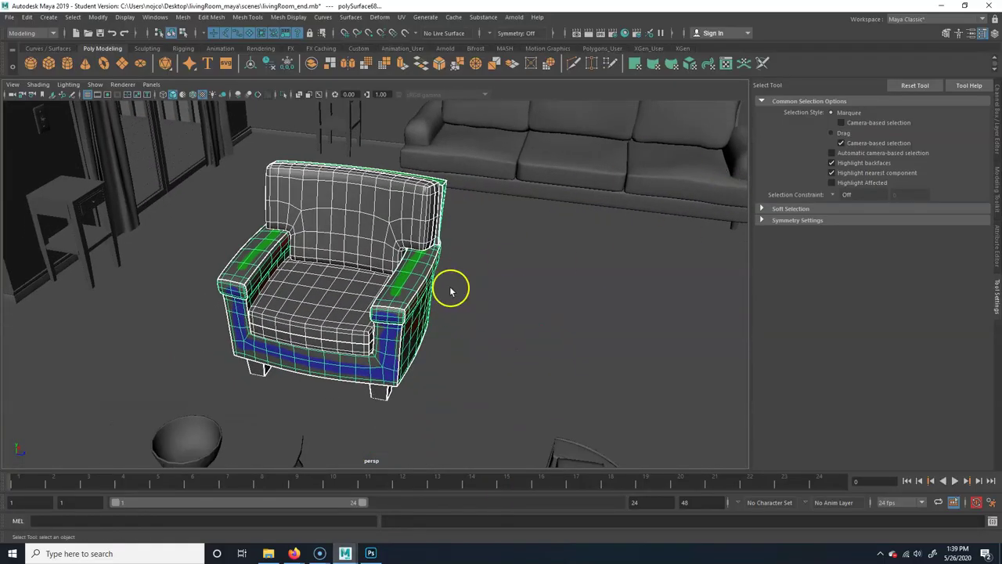
click(317, 286)
click(996, 144)
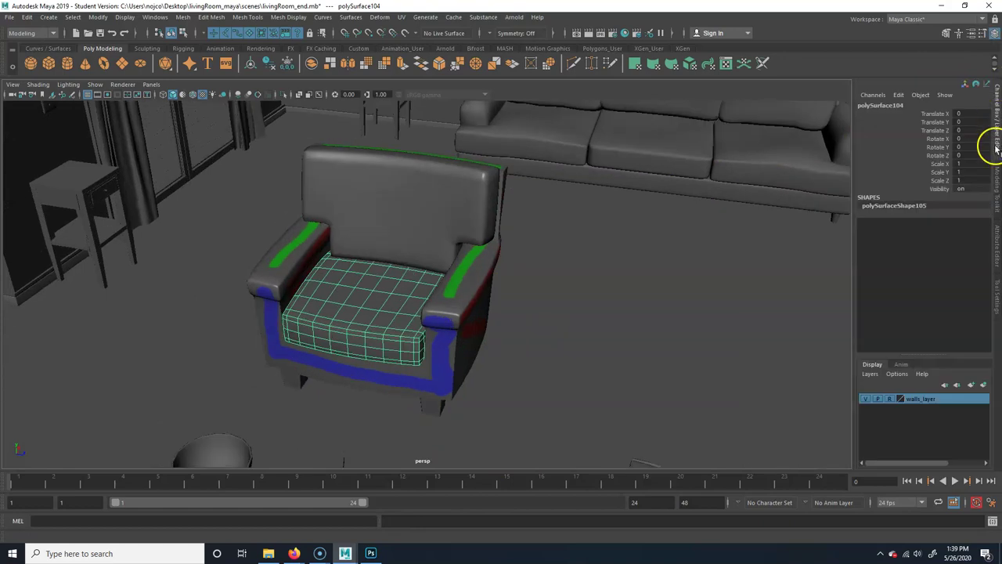
Open the Hypershade and break the tripleShadingSwitch1 connection on the Color attribute of chair_mat
click(624, 32)
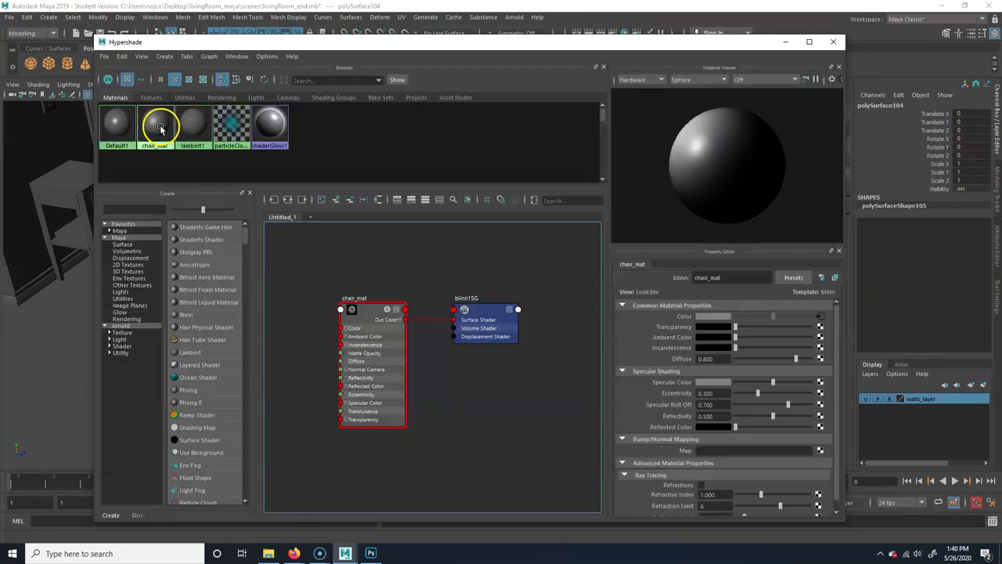
click(156, 125)
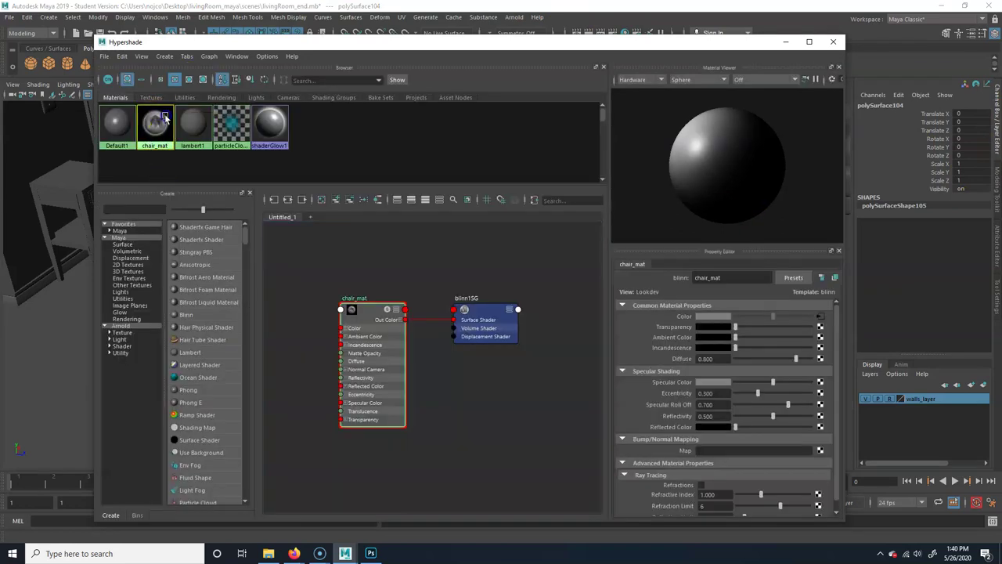
click(822, 321)
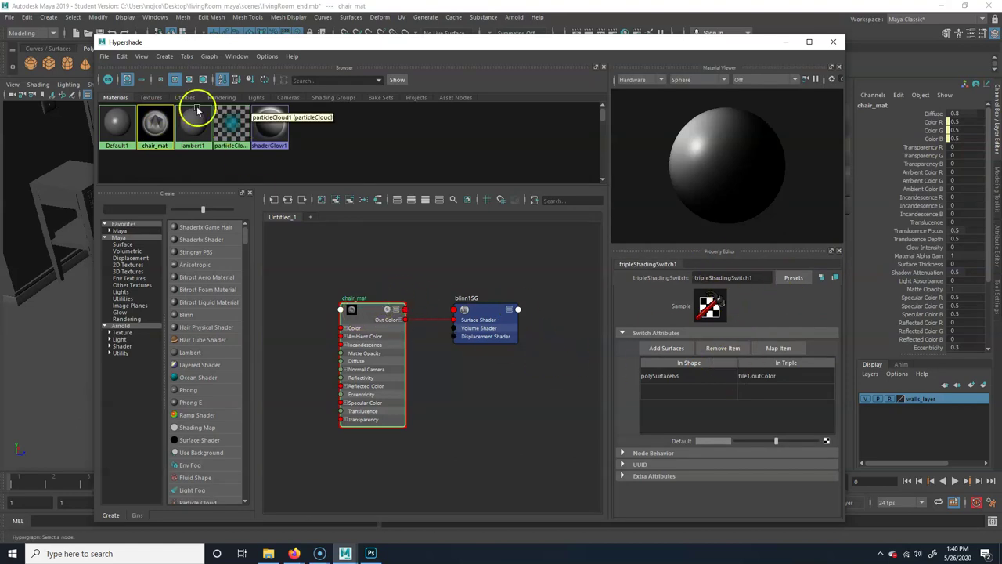
click(835, 278)
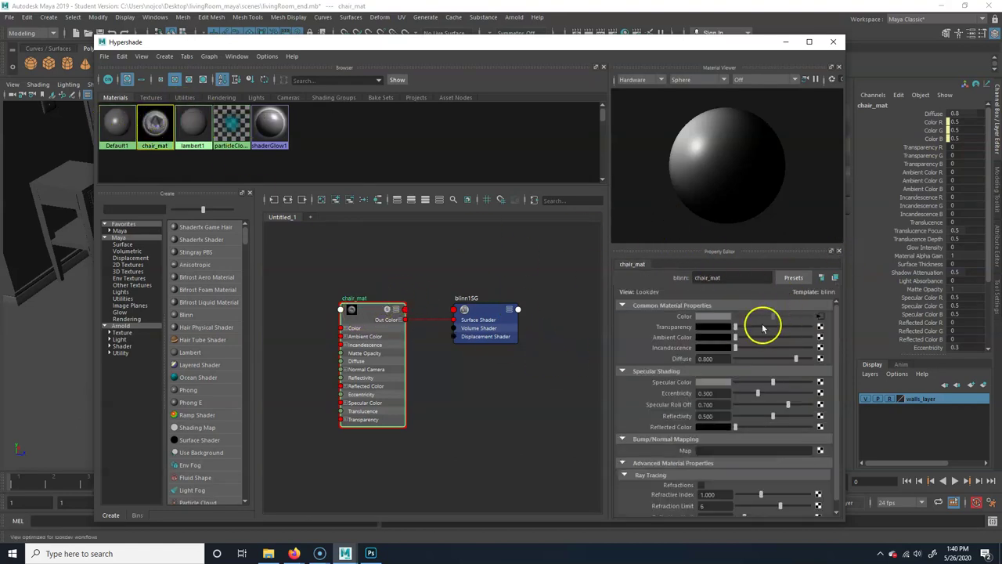
right_click(694, 317)
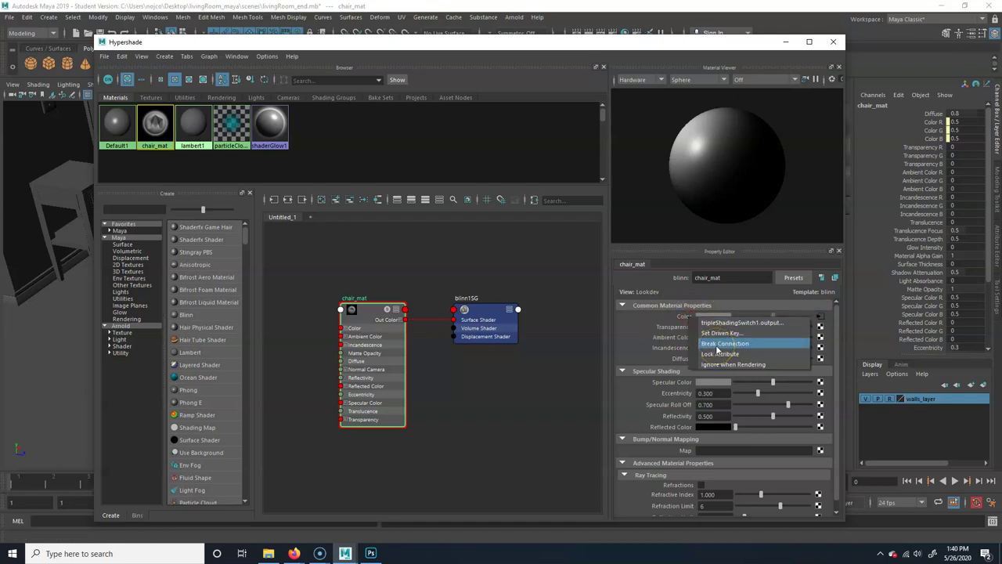
click(719, 343)
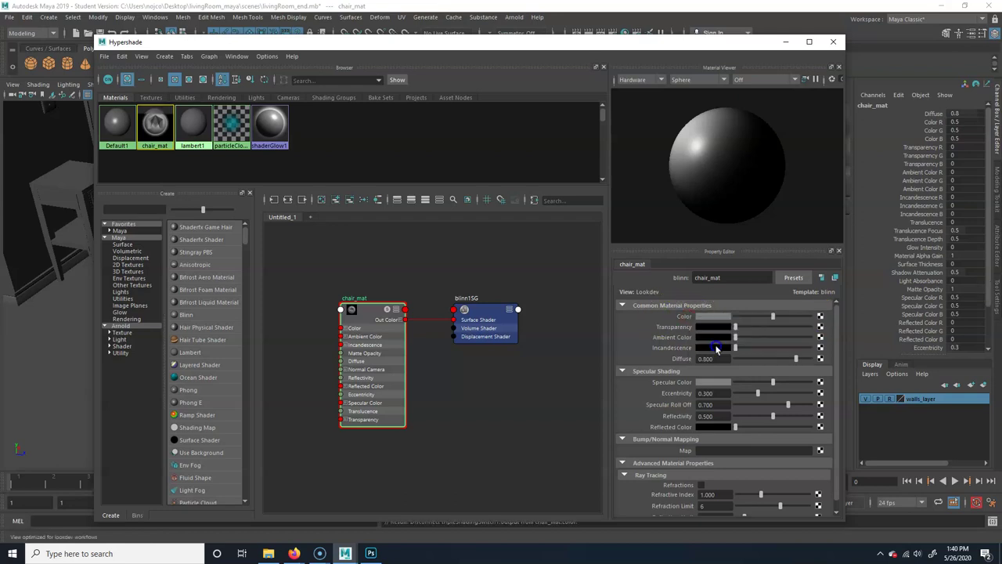
Map a new File texture node to the Color attribute of chair_mat
click(820, 318)
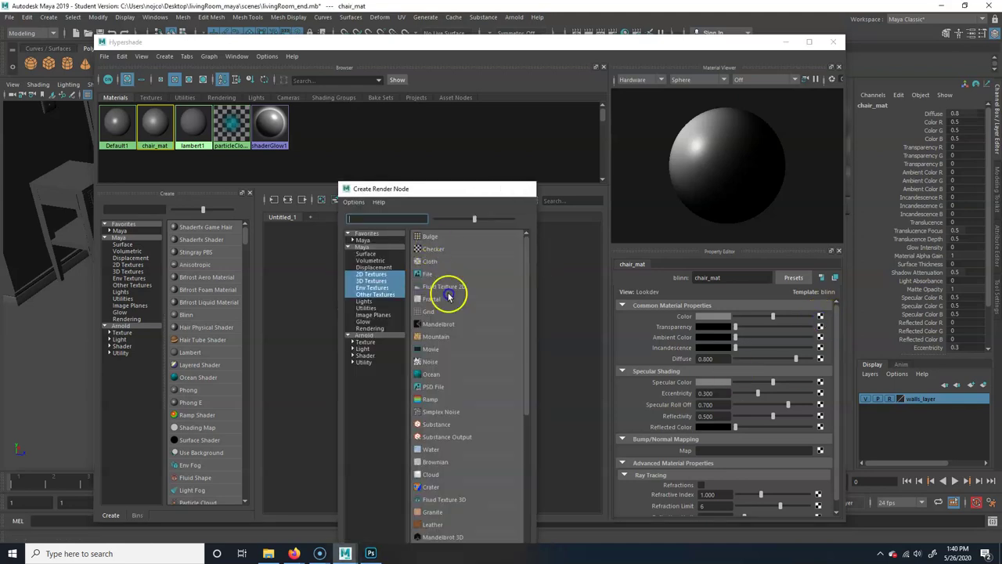
click(446, 291)
click(821, 317)
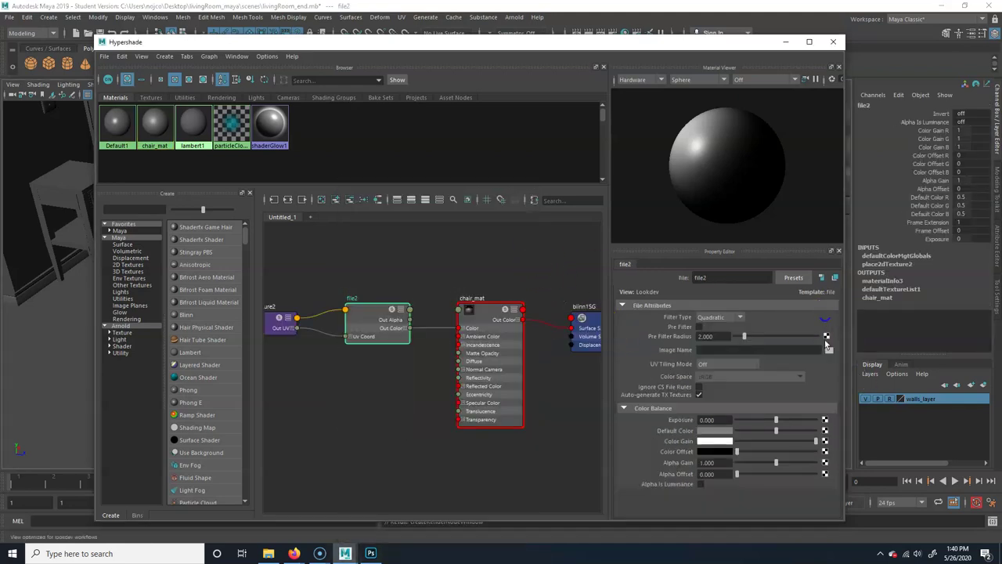
Load chair_color.jpg from sourceimages into the color File texture and reselect the chair_mat material
click(830, 351)
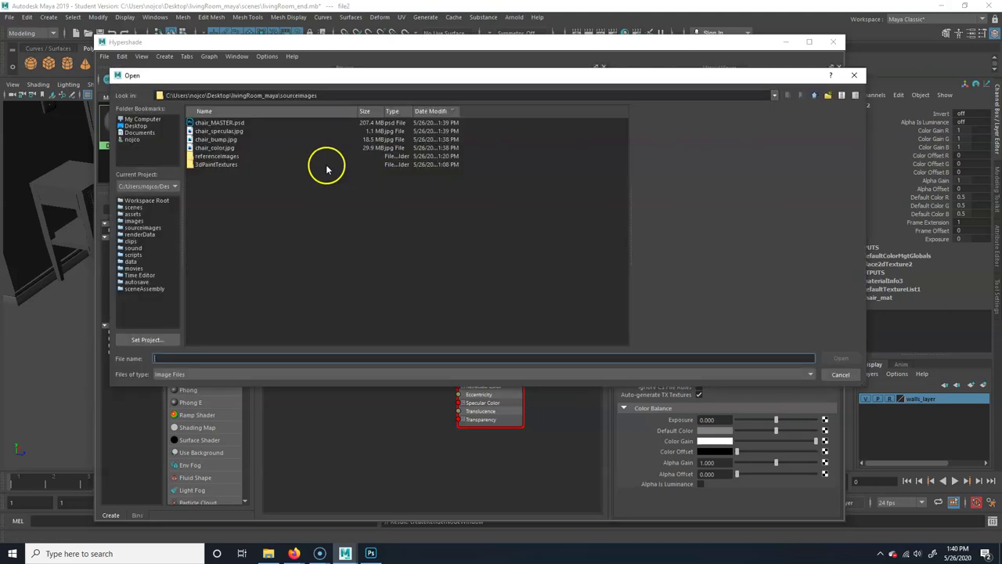
click(840, 359)
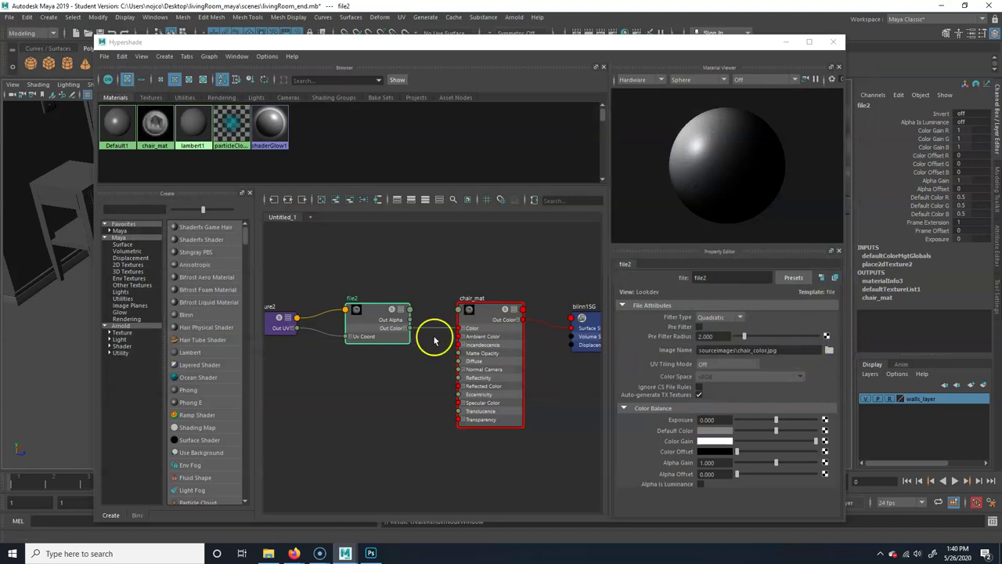
click(491, 317)
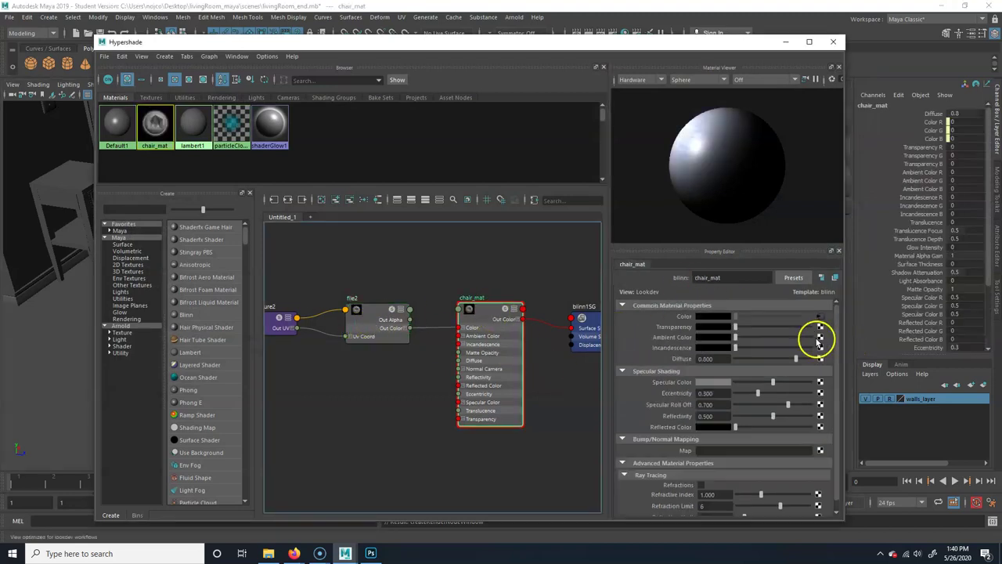
Map a new File texture to the Specular Color of chair_mat and load chair_specular.jpg into it
click(820, 392)
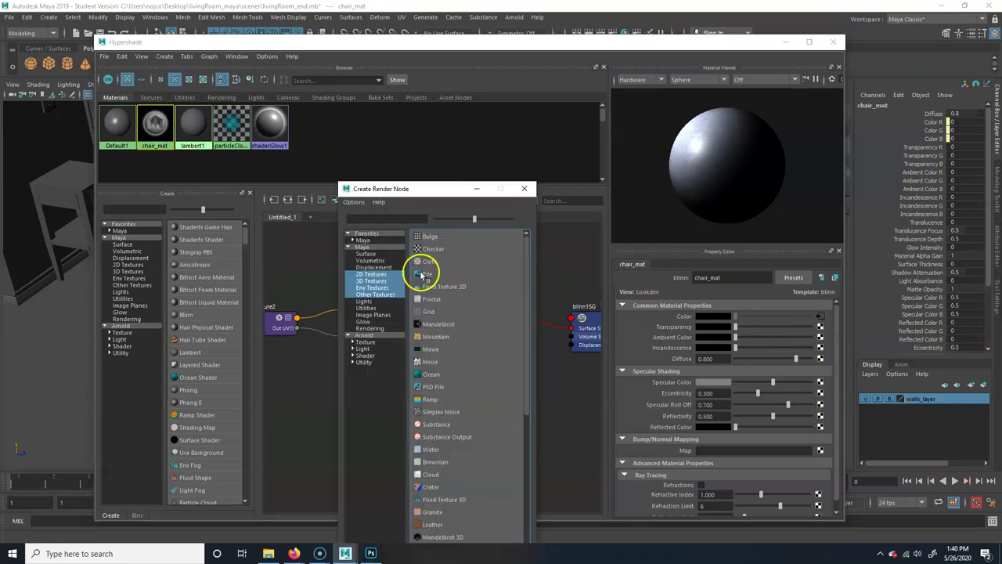
click(441, 273)
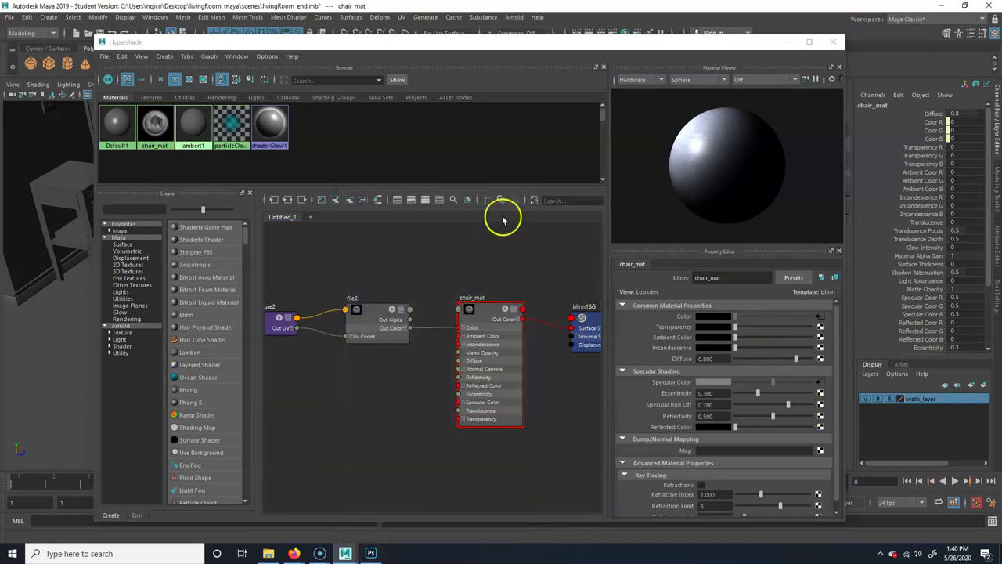
click(822, 381)
click(829, 350)
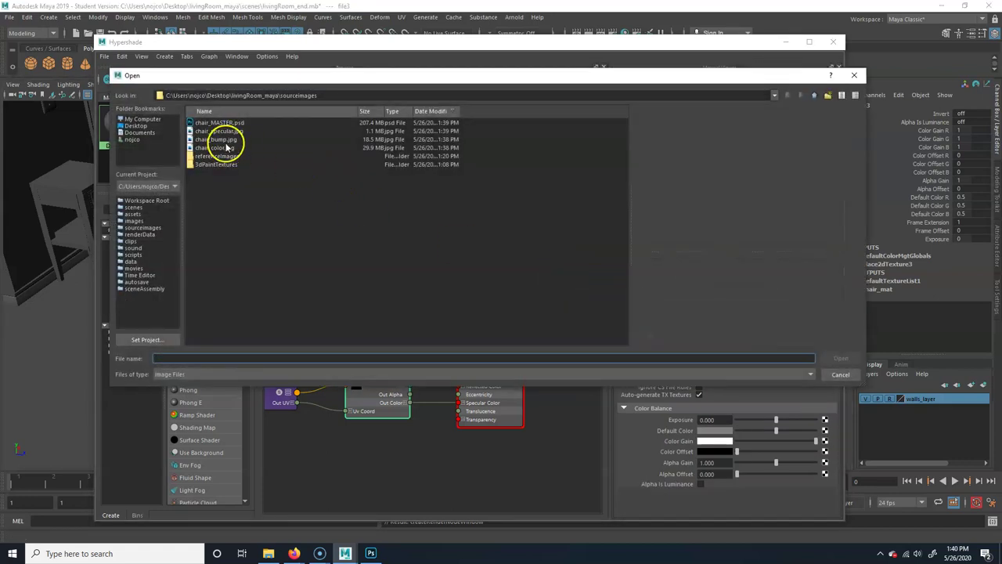
click(224, 130)
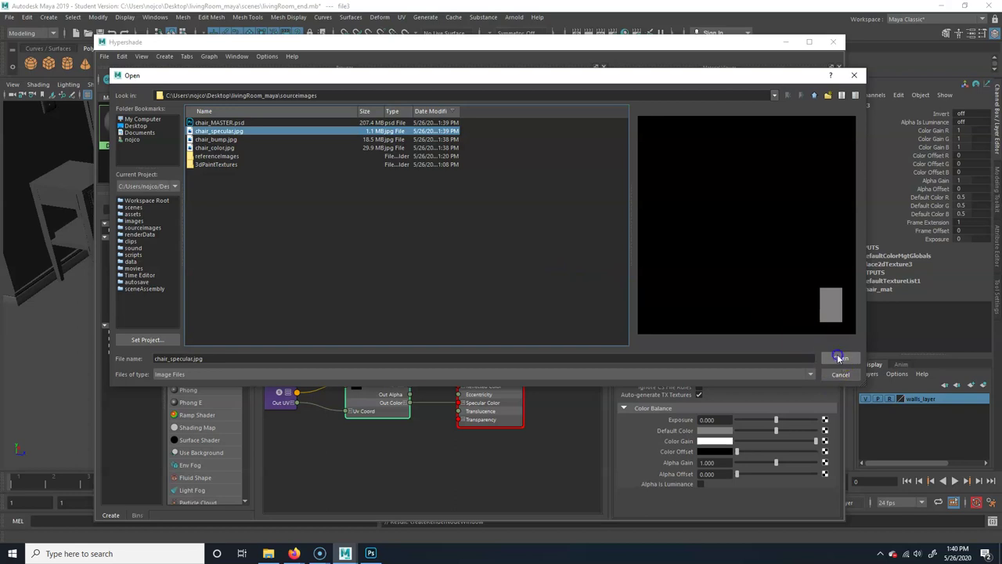
click(839, 359)
Map a File texture to the Bump/Normal Mapping of chair_mat and set the Bump Depth to 0.1
click(470, 313)
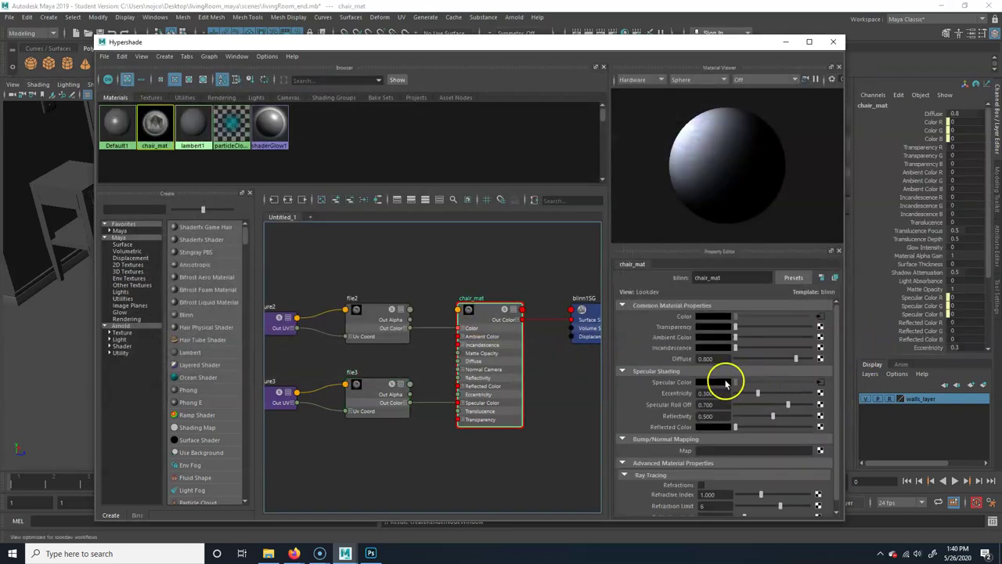
click(820, 452)
click(430, 273)
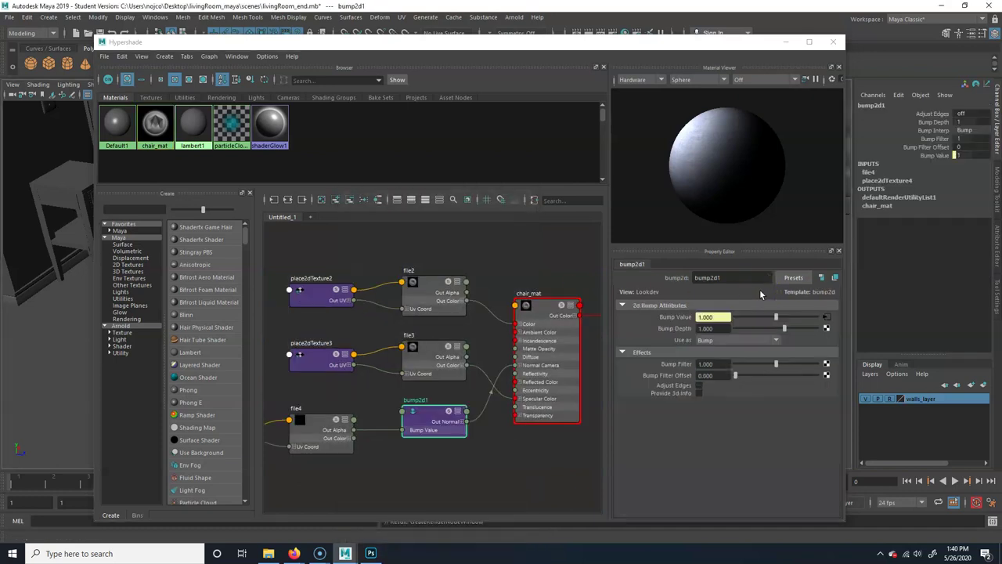
click(719, 328)
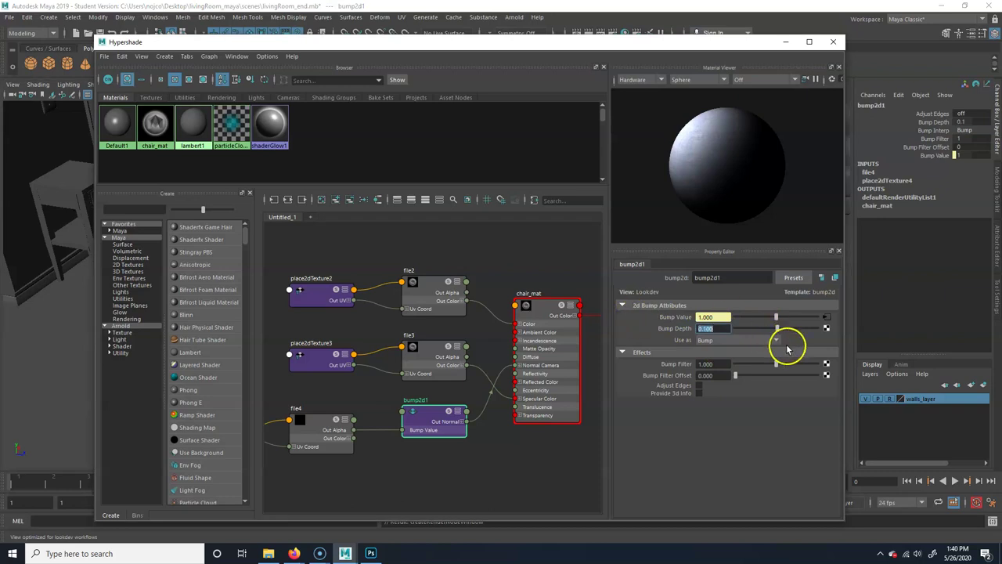
Load chair_bump.jpg from sourceimages into the File texture that feeds the bump2d1 node
click(825, 317)
click(828, 352)
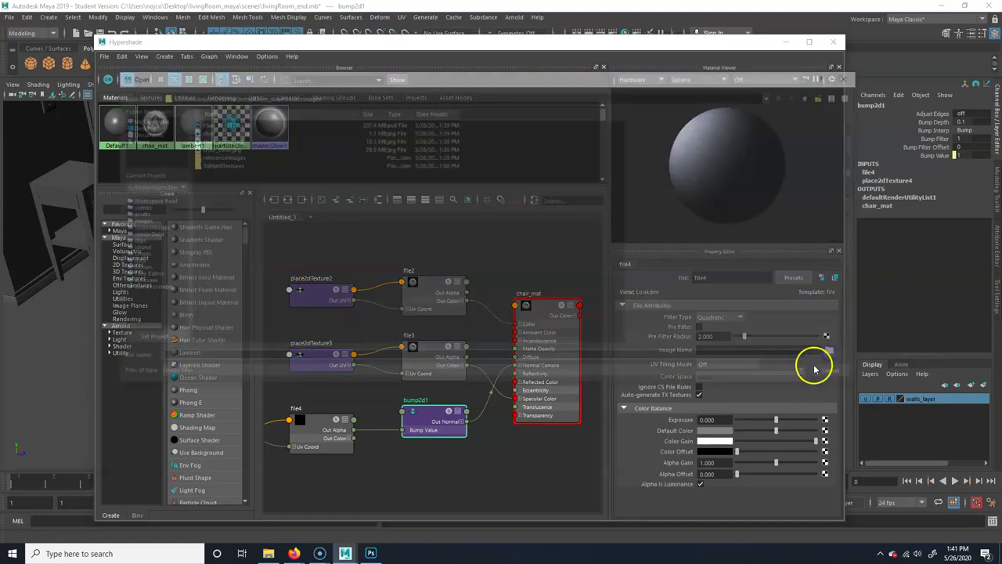
click(216, 138)
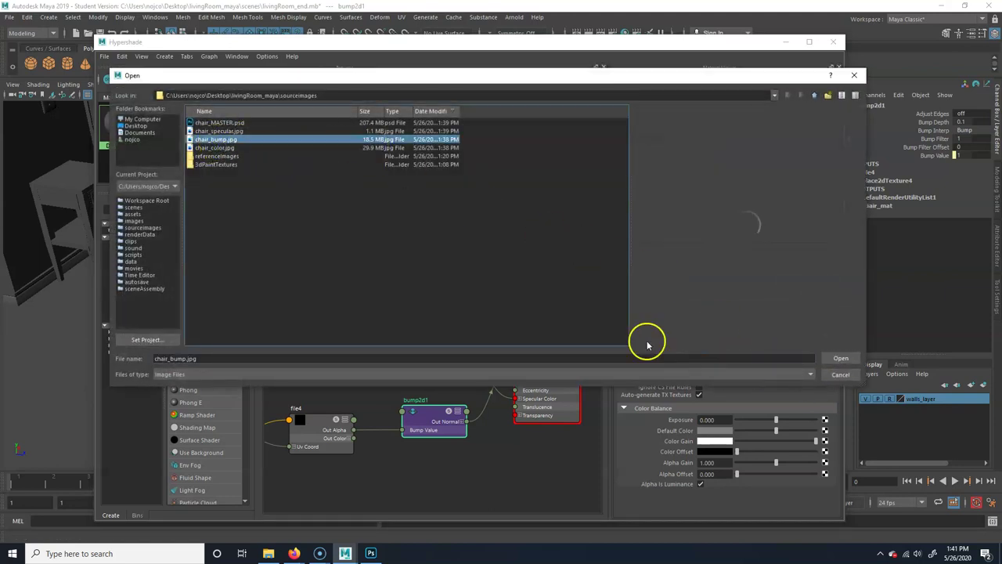
click(840, 358)
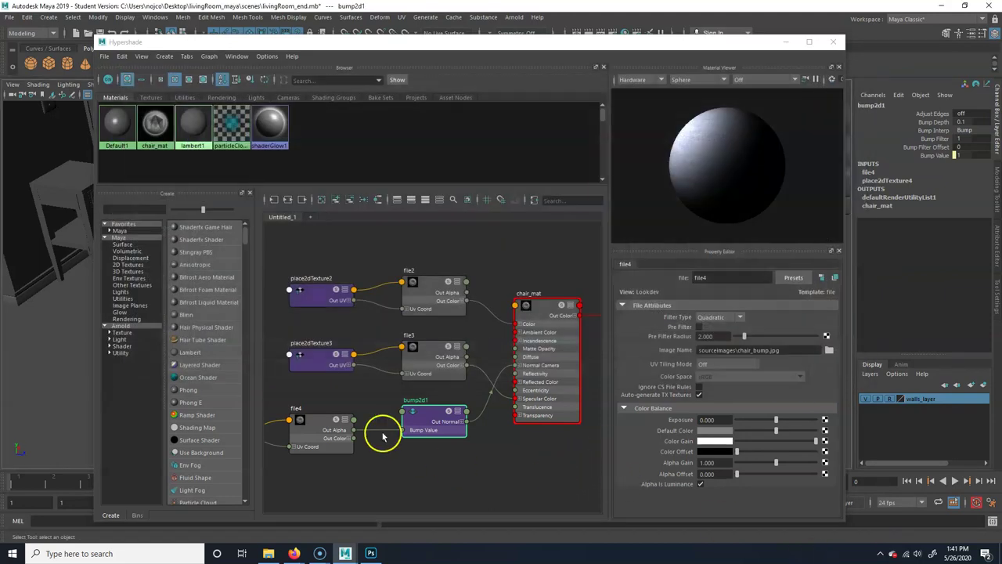
Close the Hypershade, then select the armchair's back cushion and frame it to check the textured surface
click(837, 43)
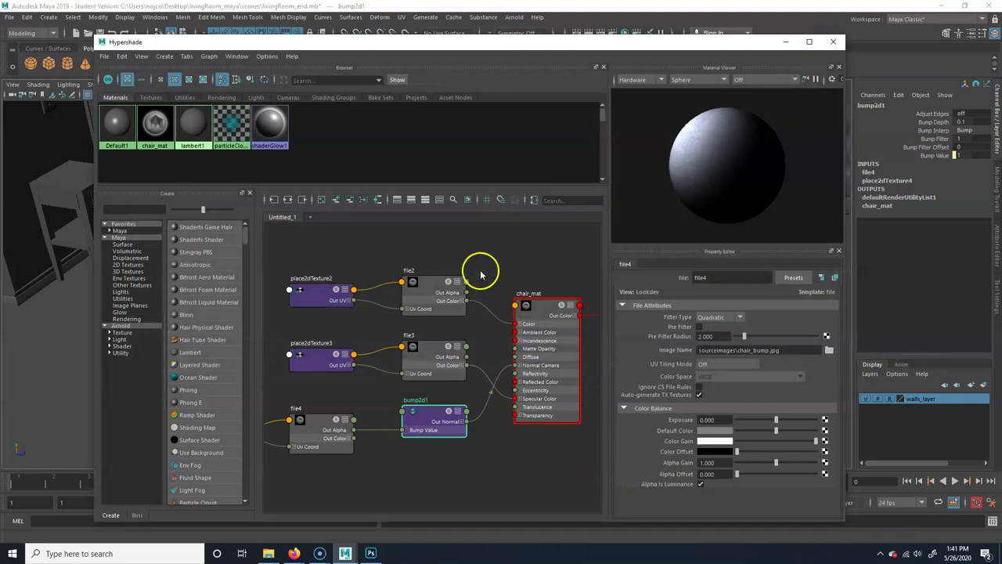
alt+drag(296, 379, 342, 342)
alt+right_drag(342, 342, 514, 320)
click(476, 328)
key(f)
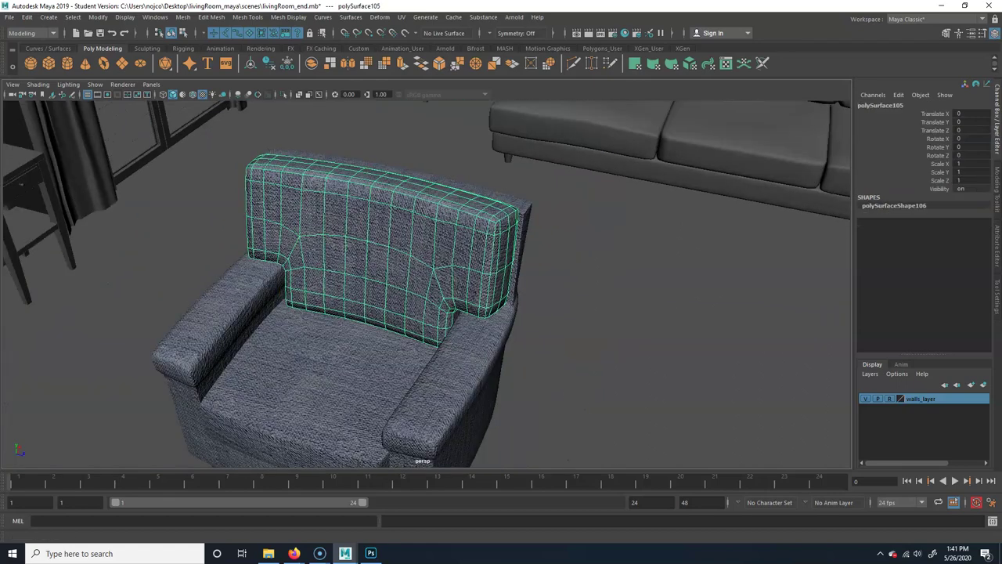
Reopen the Hypershade, graph chair_mat's network and set the Bump Depth of bump2d1 to 0.01
click(625, 33)
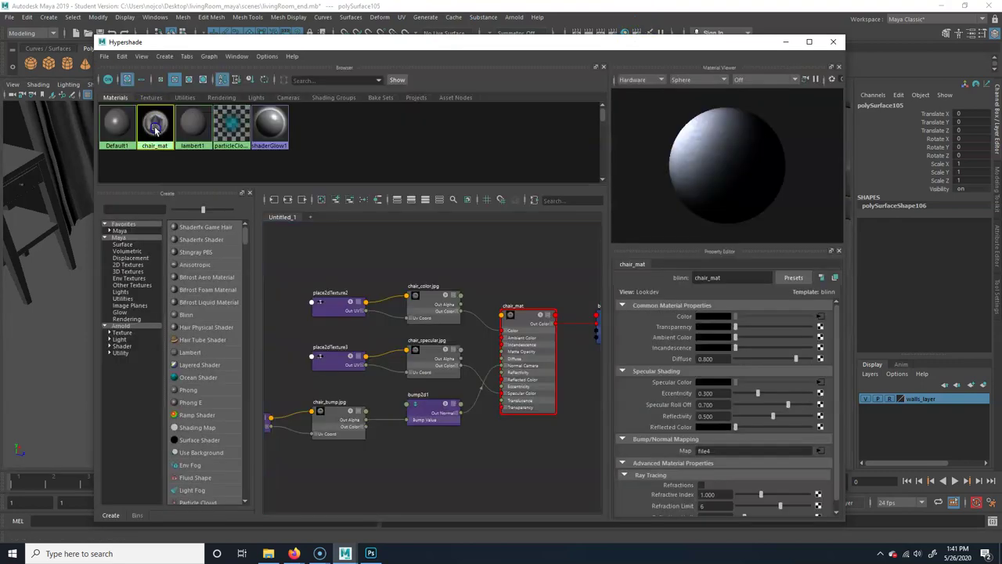
click(288, 200)
scroll(423, 389, up, 5)
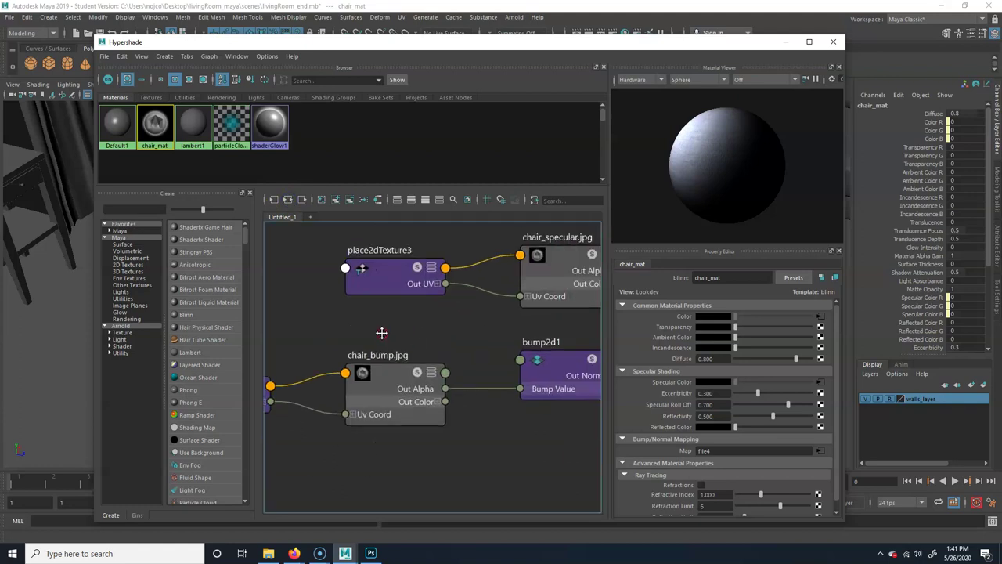
click(462, 387)
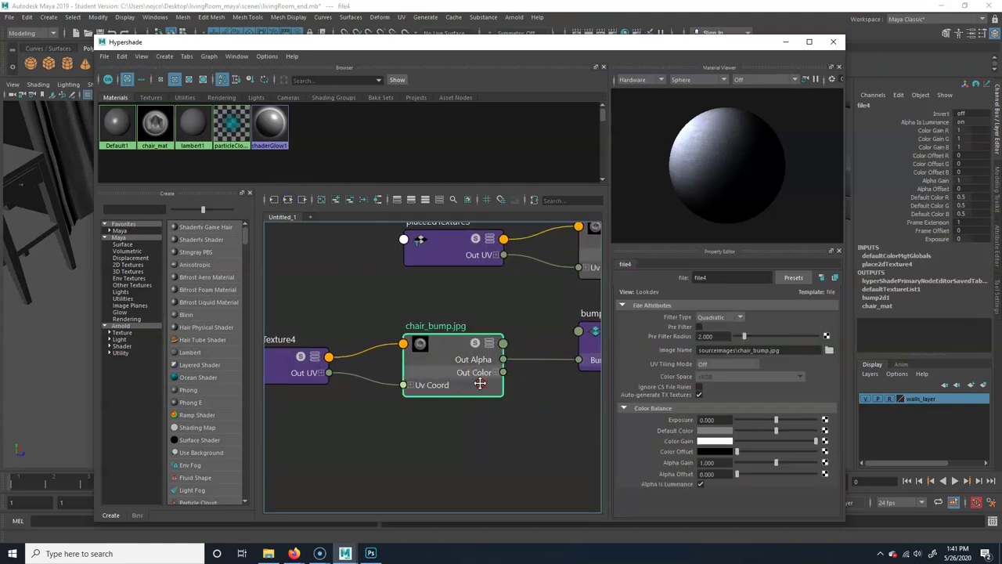
alt+middle_drag(479, 381, 267, 381)
click(389, 333)
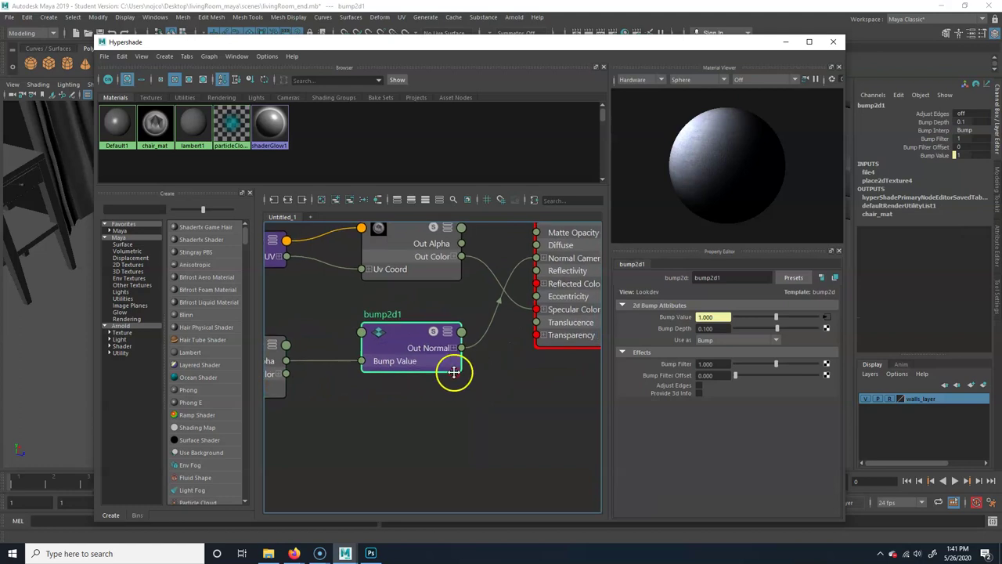
click(709, 328)
key(Return)
Clear the Hypershade from the viewport and examine the armchair's color and bump textures from several distances and angles
drag(481, 42, 790, 42)
alt+right_drag(206, 237, 313, 396)
alt+middle_drag(313, 397, 315, 408)
alt+right_drag(314, 408, 141, 245)
alt+drag(141, 246, 186, 233)
drag(905, 42, 573, 61)
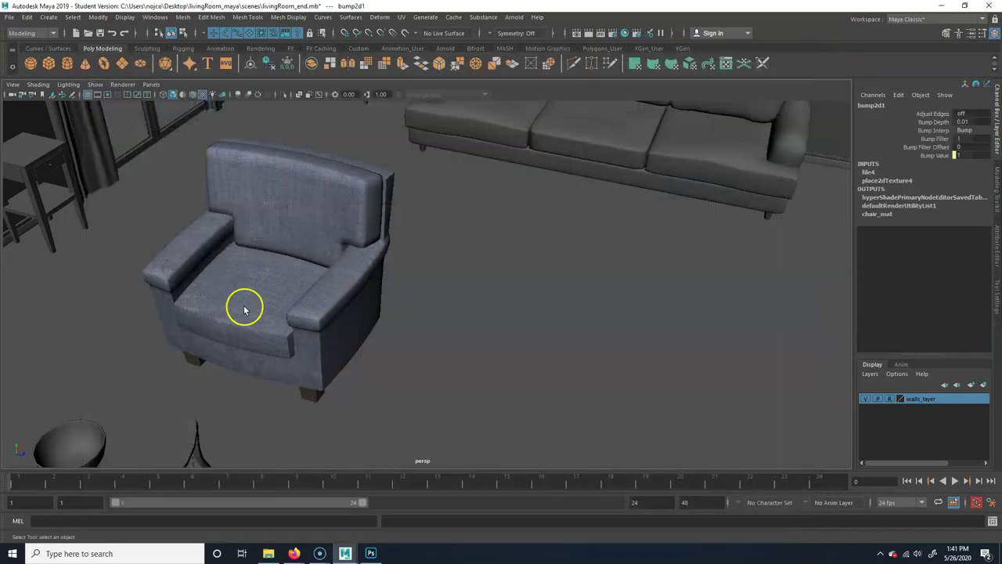
alt+right_drag(246, 309, 343, 293)
alt+drag(343, 294, 215, 331)
alt+right_drag(214, 331, 412, 365)
alt+drag(412, 365, 465, 358)
alt+right_drag(466, 358, 466, 391)
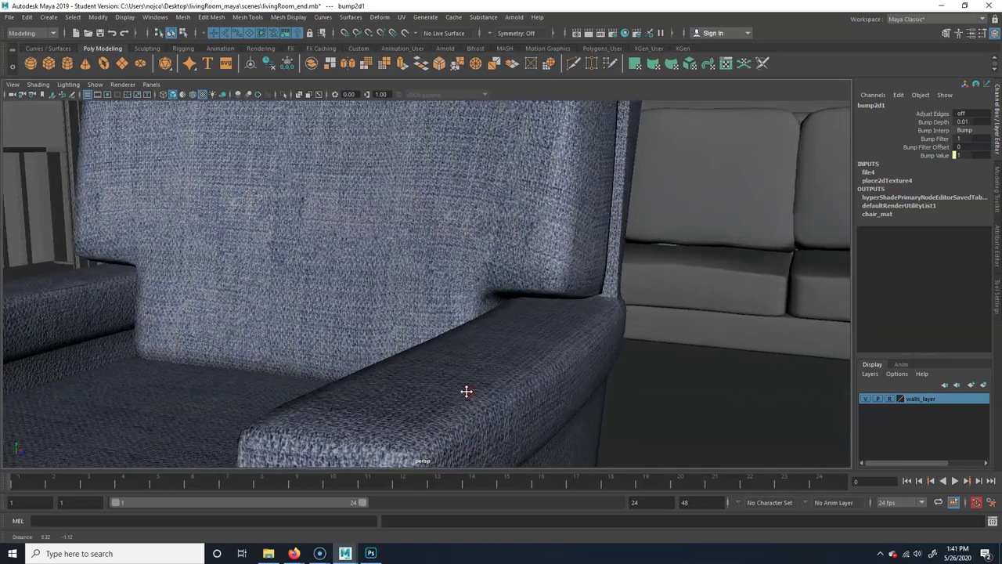
alt+drag(466, 392, 441, 293)
alt+right_drag(441, 293, 425, 332)
alt+drag(425, 331, 423, 333)
alt+right_drag(423, 333, 466, 313)
mouse_move(465, 313)
alt+mouse_down()
mouse_move(510, 320)
mouse_move(447, 315)
alt+mouse_up()
alt+right_drag(447, 316, 414, 298)
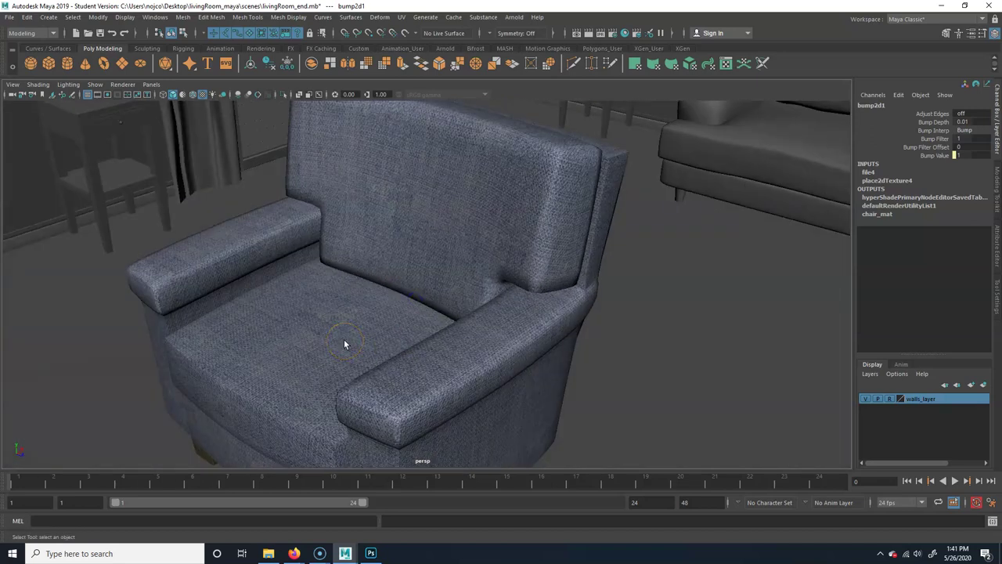